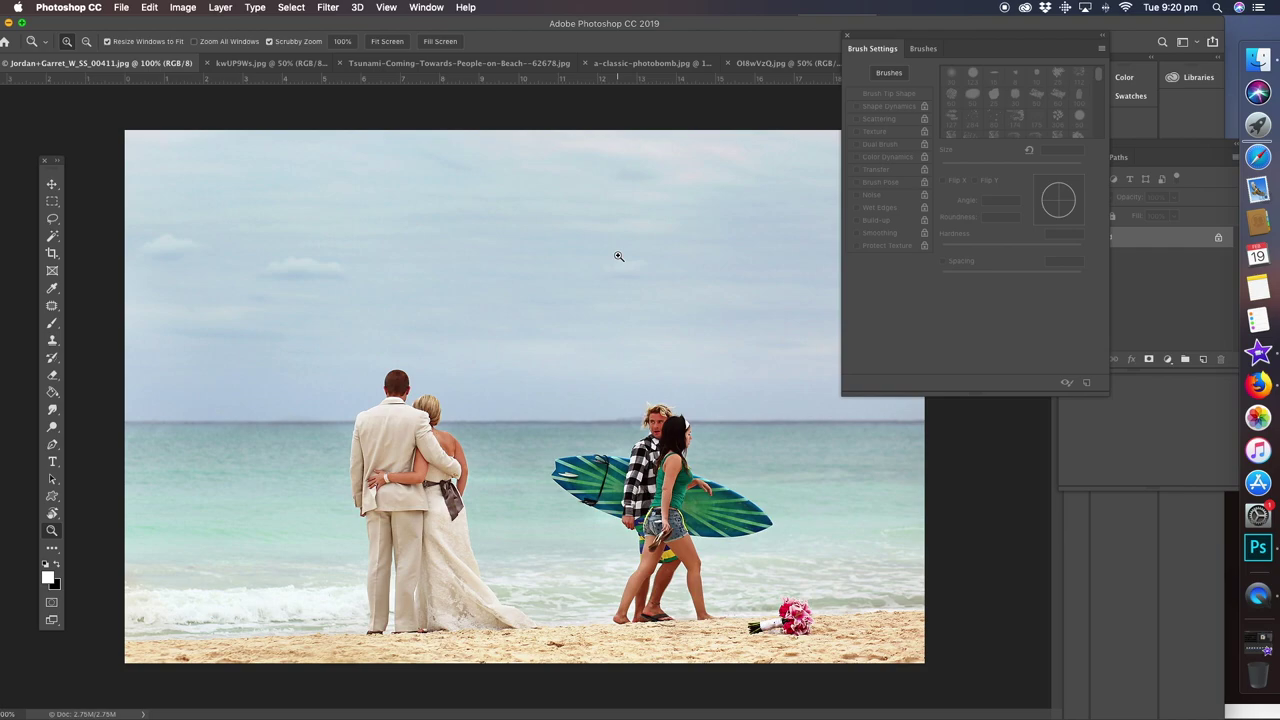
# Look through the open beach photos and return to the wedding photo with the surfboard couple
pyautogui.click(292, 66)
pyautogui.click(408, 68)
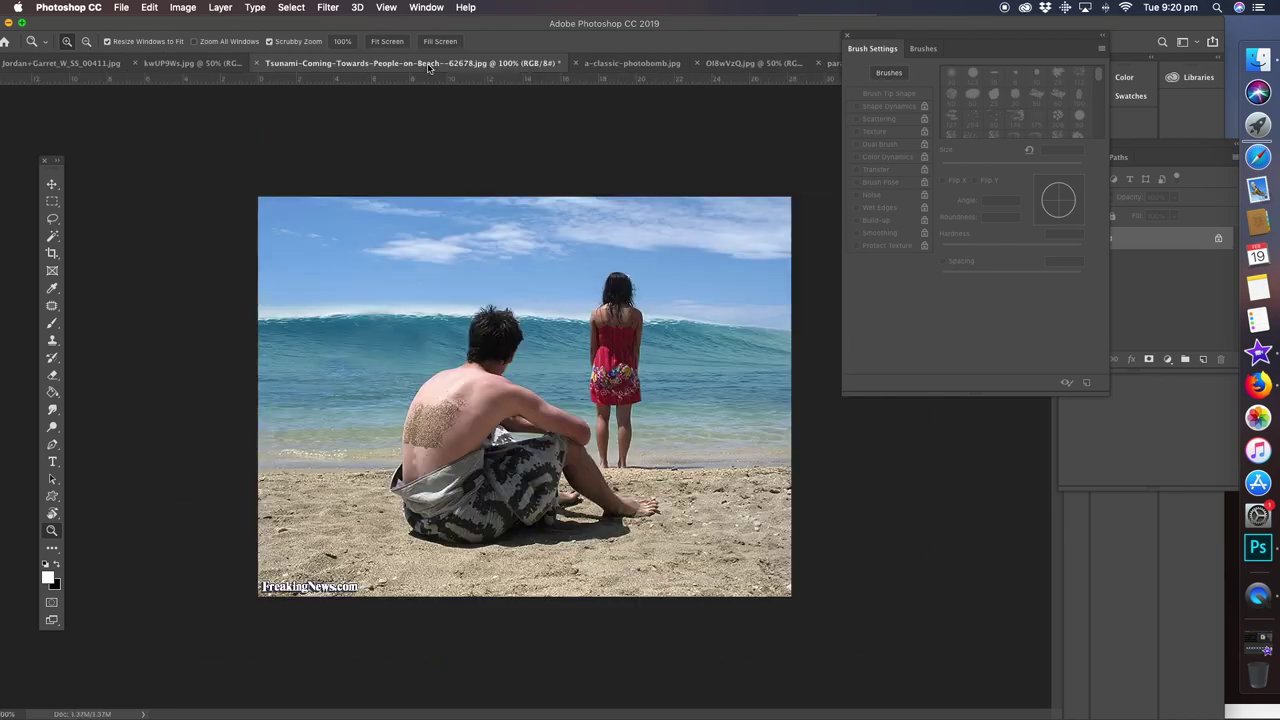
pyautogui.click(606, 70)
pyautogui.click(91, 68)
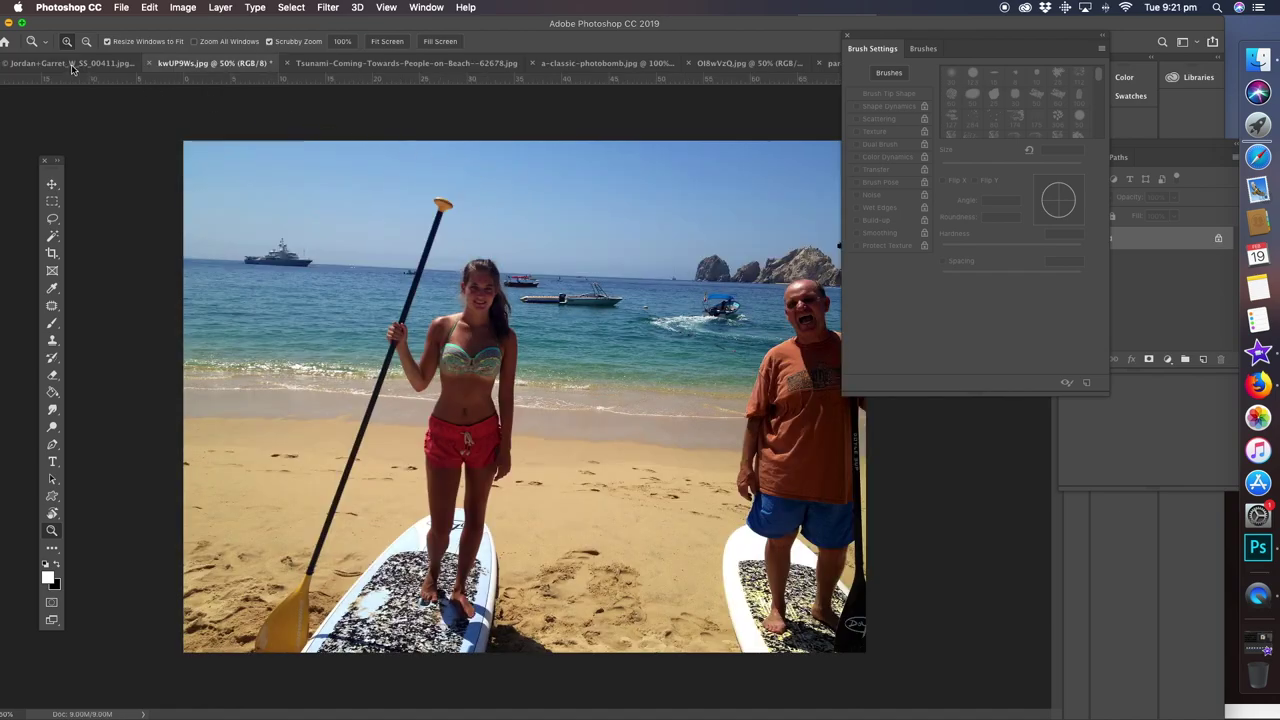
pyautogui.click(70, 67)
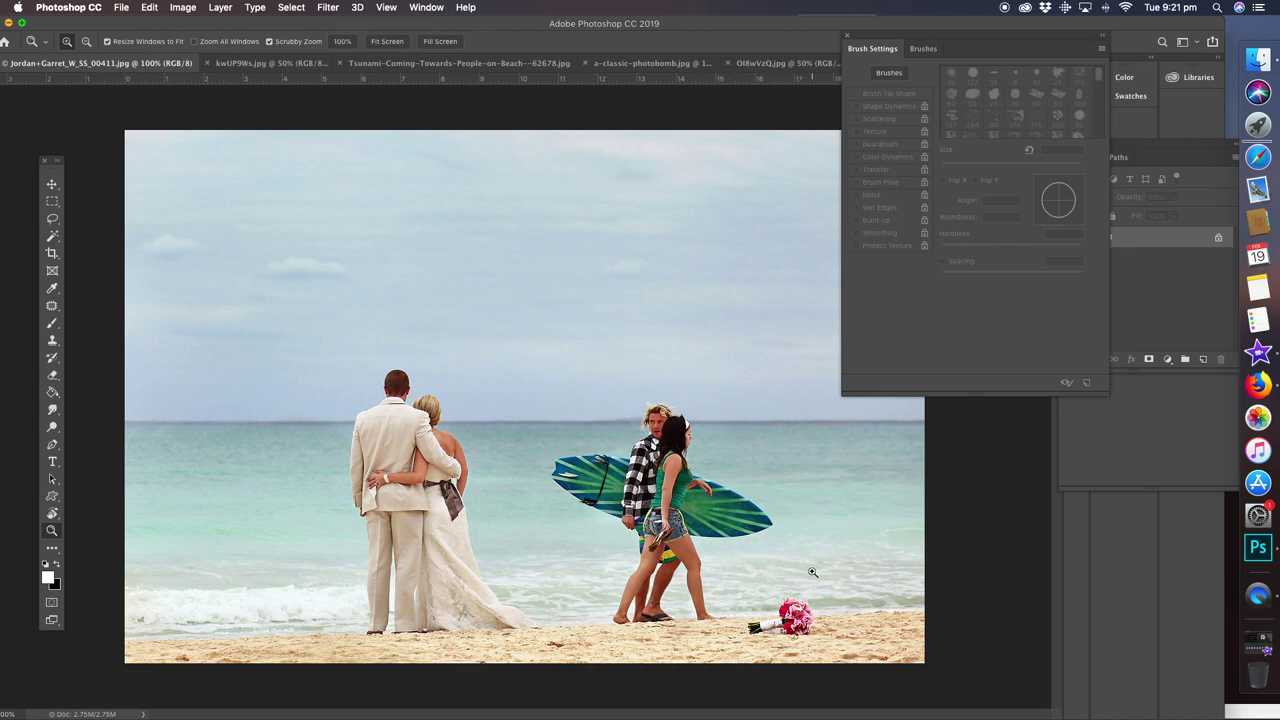
# Draw a loose lasso selection around the surfboard couple and the bouquet on the sand
pyautogui.click(812, 572)
pyautogui.scroll(-3, 430, 312)
pyautogui.press('alt')
pyautogui.keyDown('alt'); pyautogui.click(513, 303); pyautogui.keyUp('alt')
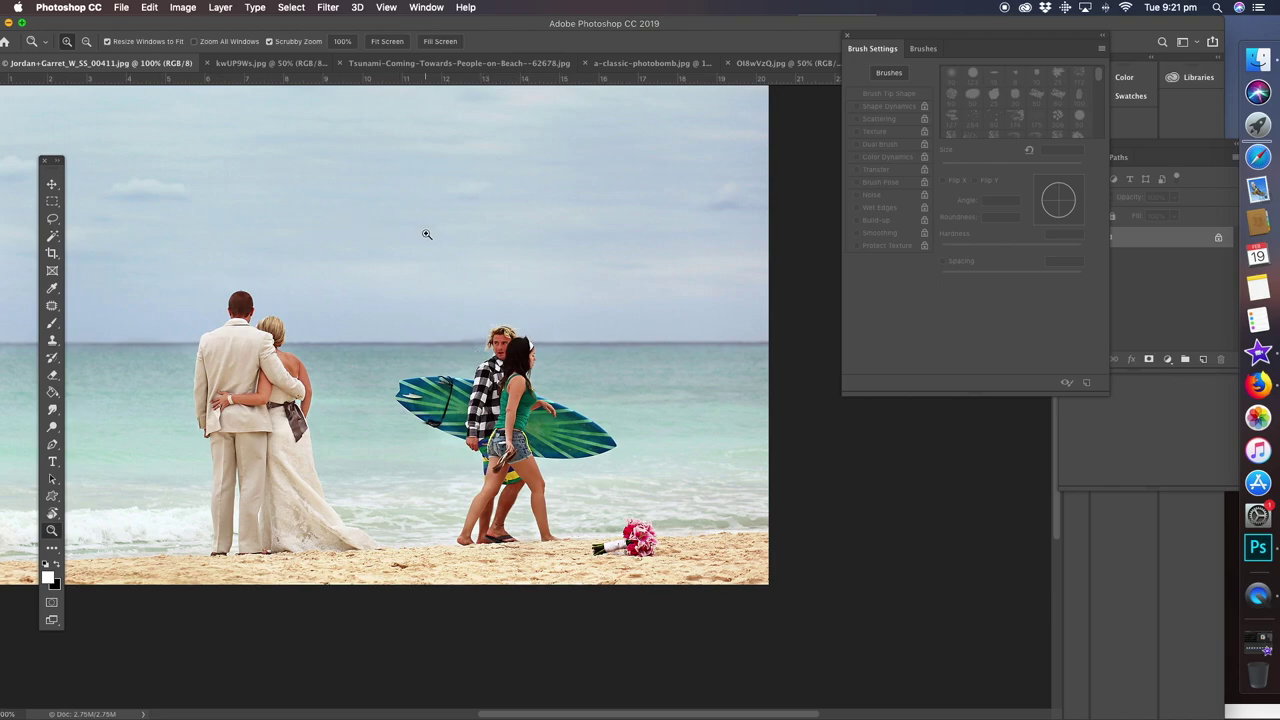
pyautogui.click(53, 220)
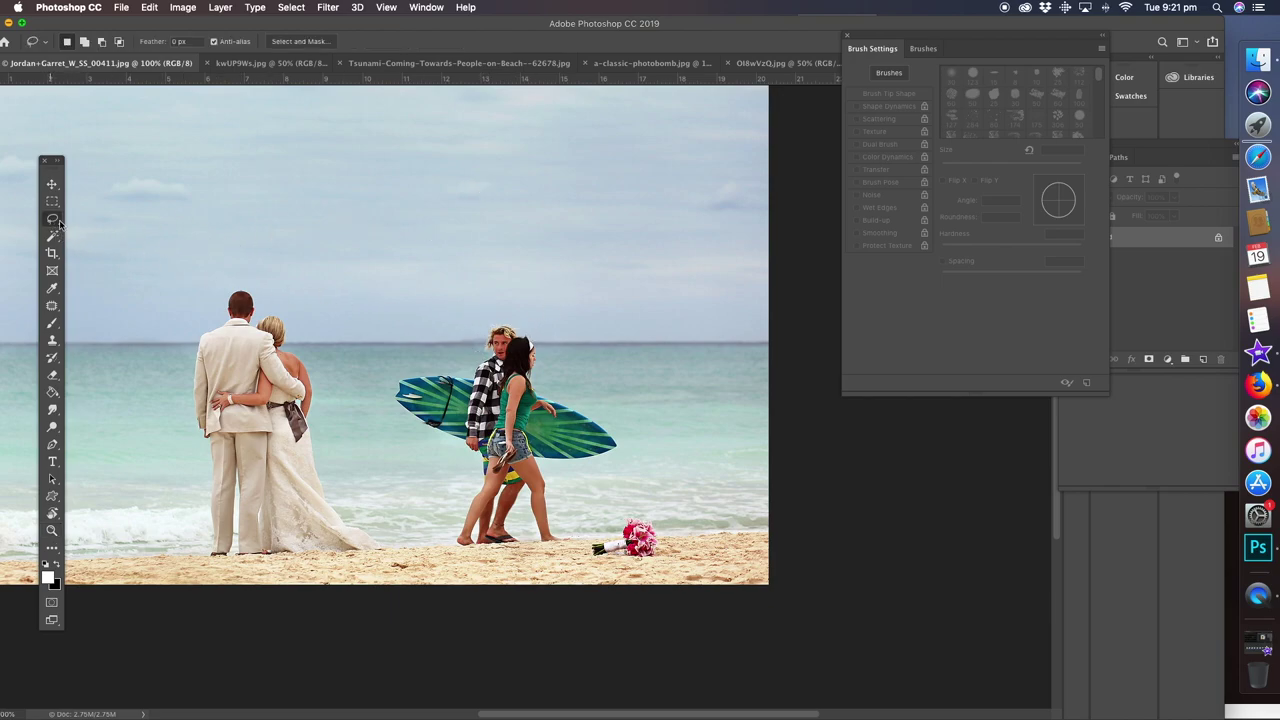
pyautogui.moveTo(543, 302)
pyautogui.mouseDown()
pyautogui.moveTo(392, 307)
pyautogui.moveTo(364, 357)
pyautogui.moveTo(382, 503)
pyautogui.moveTo(449, 561)
pyautogui.moveTo(666, 563)
pyautogui.moveTo(645, 430)
pyautogui.moveTo(600, 388)
pyautogui.moveTo(576, 302)
pyautogui.mouseUp()
# Remove the selected couple and bouquet with Content-Aware Fill output to a new layer, and clear the selection
pyautogui.click(149, 8)
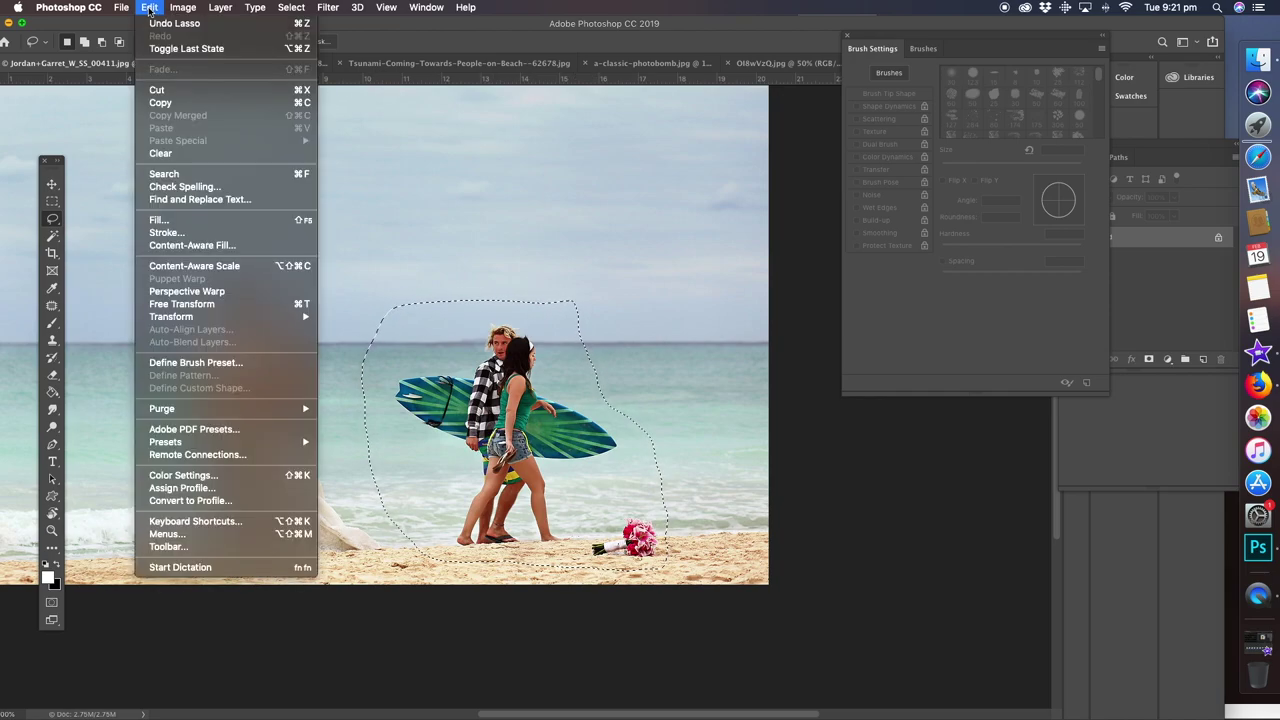
pyautogui.moveTo(180, 318)
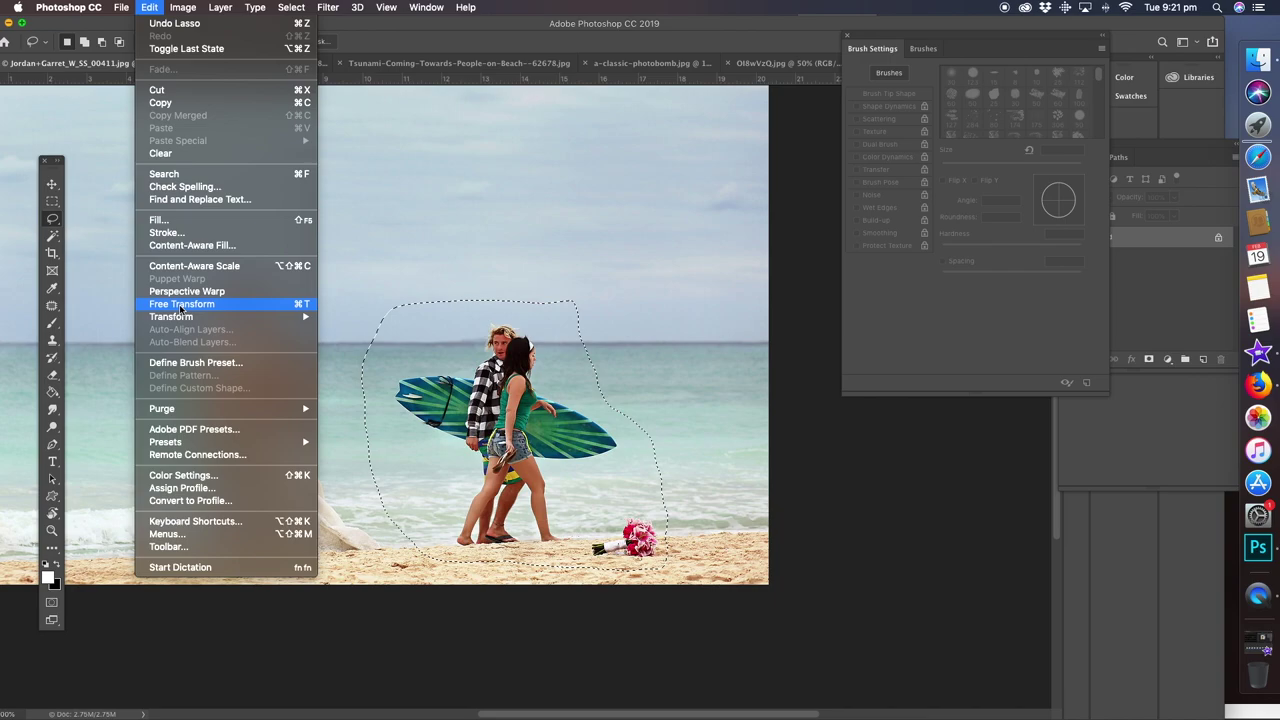
pyautogui.click(203, 247)
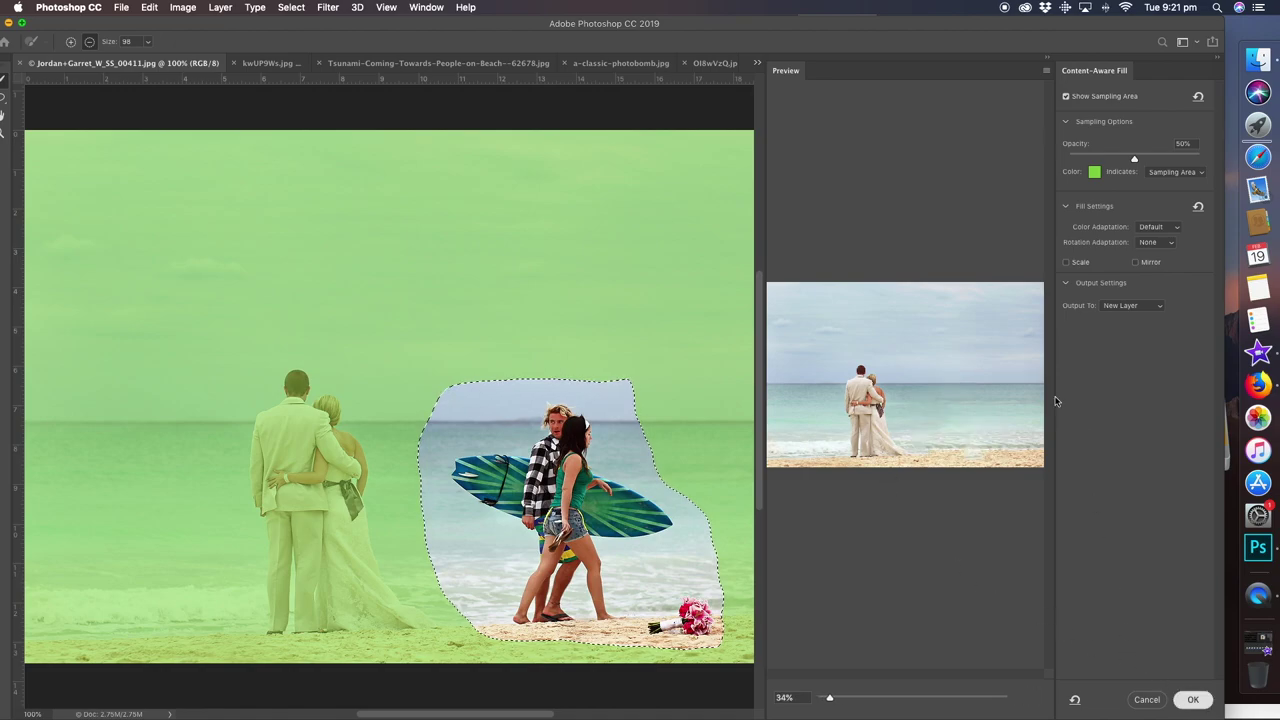
pyautogui.press('Return')
pyautogui.click(306, 314)
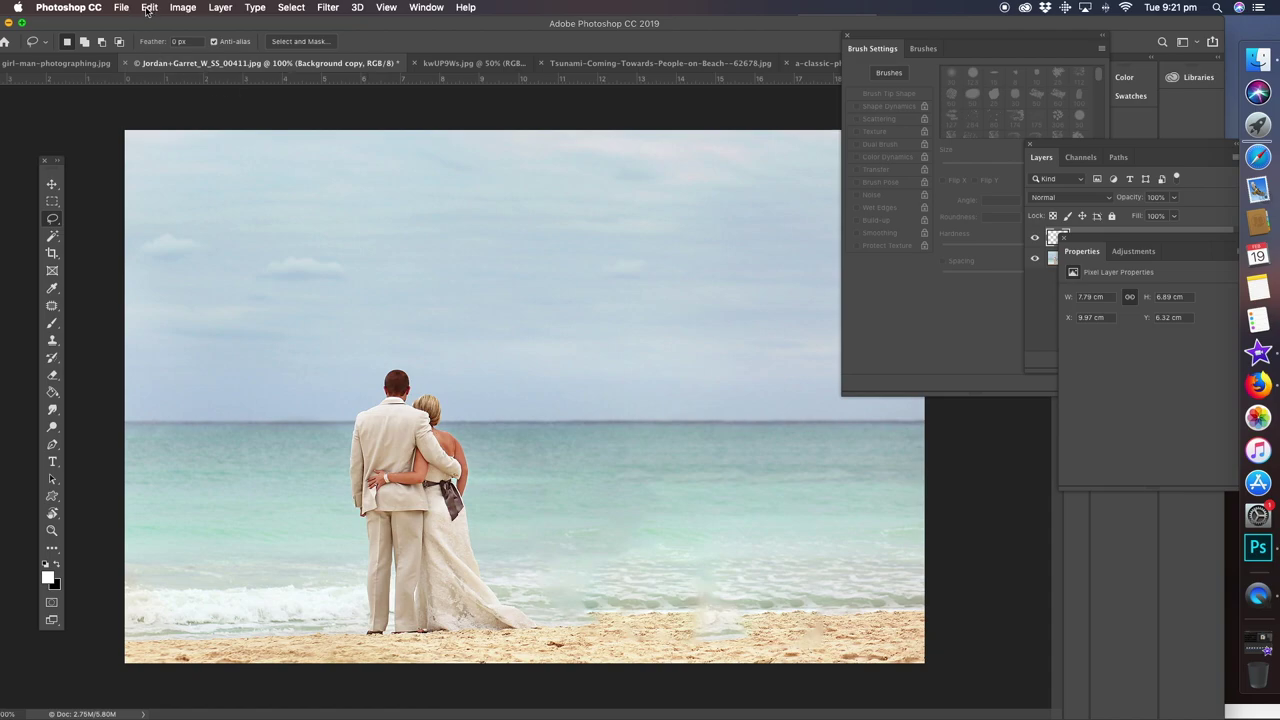
# Undo the content-aware fill and clear the lasso selection
pyautogui.press('super+z')
pyautogui.press('super+z')
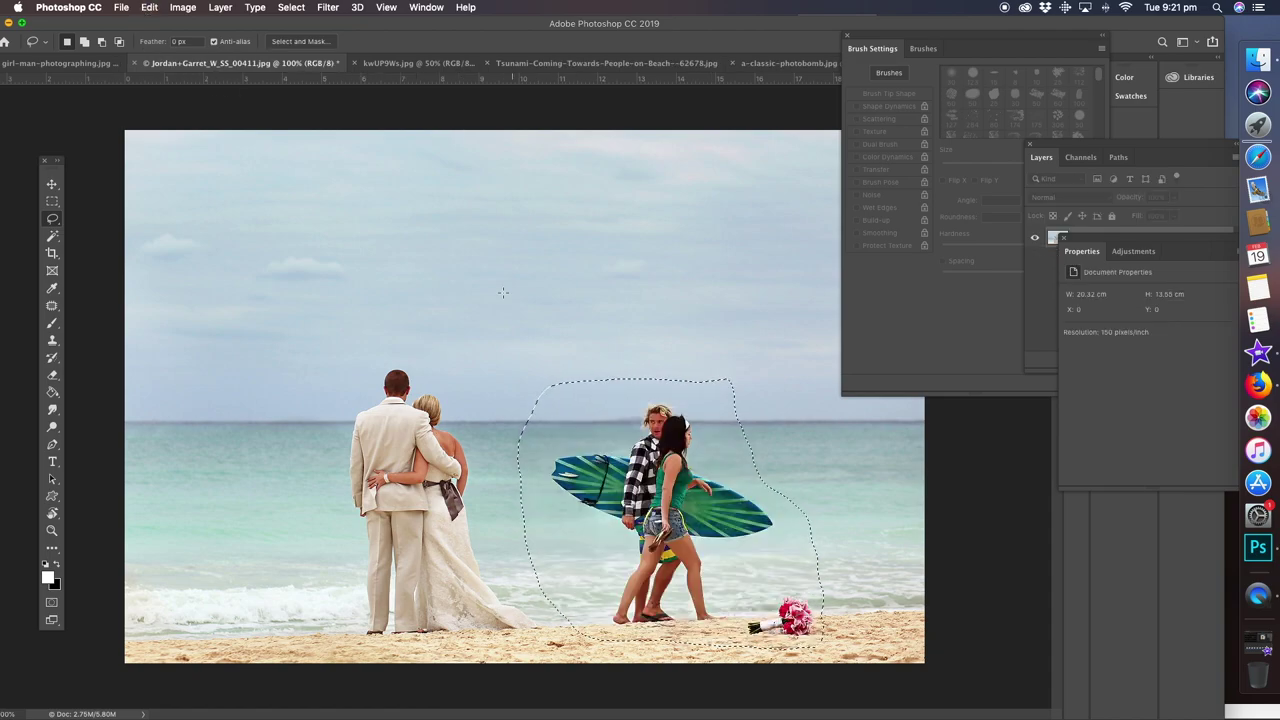
pyautogui.click(499, 300)
# Clone sea water and sand over the surfboard couple's lower legs and feet with the Clone Stamp
pyautogui.click(53, 531)
pyautogui.click(712, 542)
pyautogui.moveTo(692, 465); pyautogui.dragTo(477, 344)
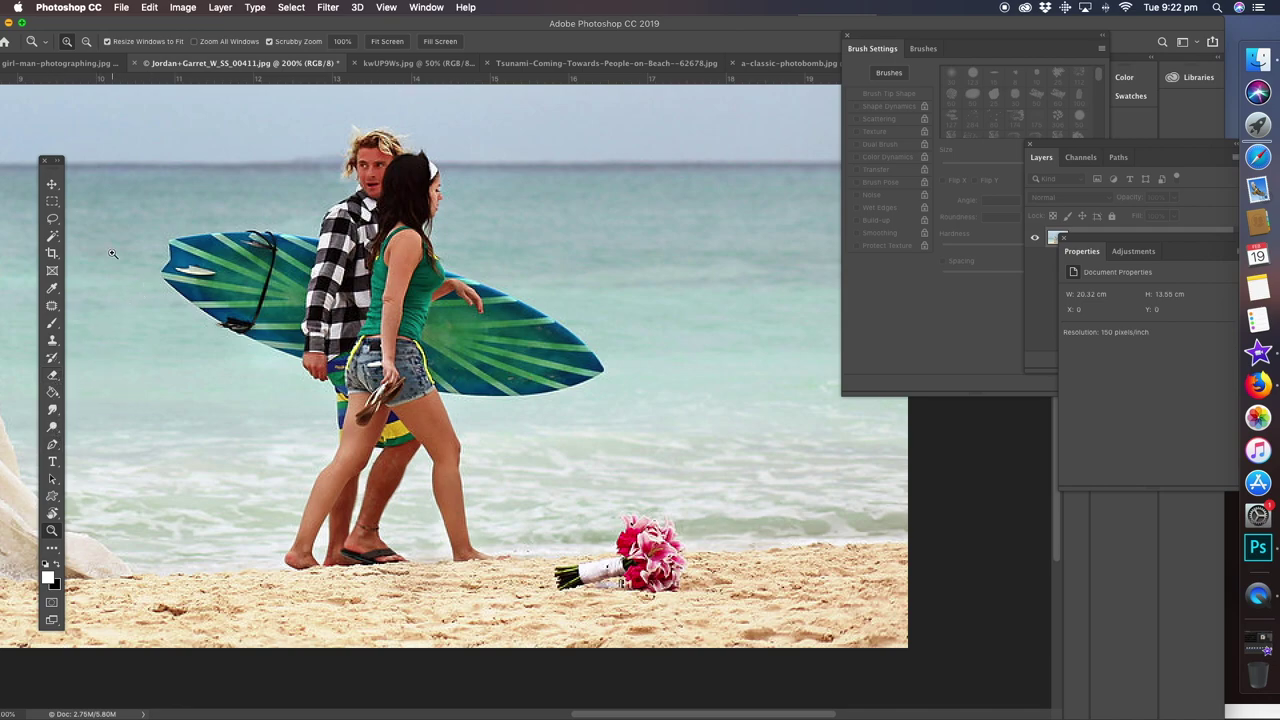
pyautogui.click(52, 341)
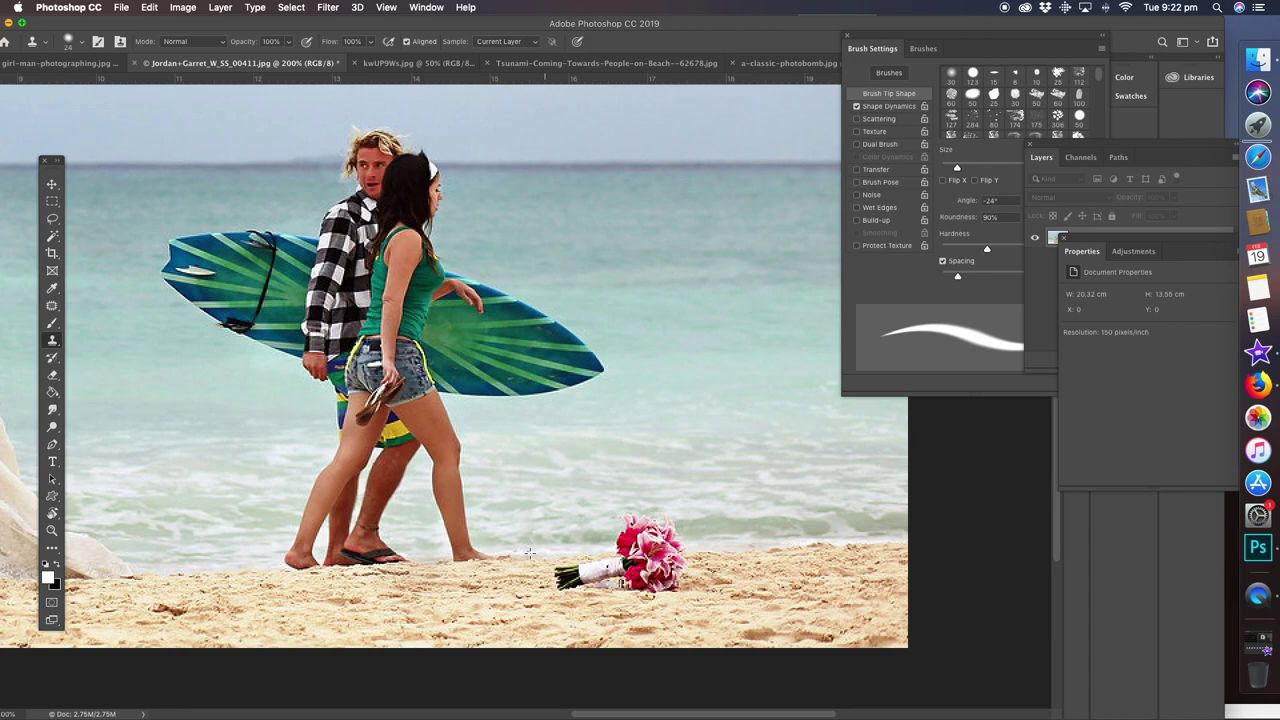
pyautogui.moveTo(505, 558)
pyautogui.mouseDown()
pyautogui.moveTo(470, 525)
pyautogui.moveTo(459, 555)
pyautogui.moveTo(473, 543)
pyautogui.moveTo(455, 539)
pyautogui.moveTo(477, 469)
pyautogui.moveTo(464, 457)
pyautogui.moveTo(432, 476)
pyautogui.mouseUp()
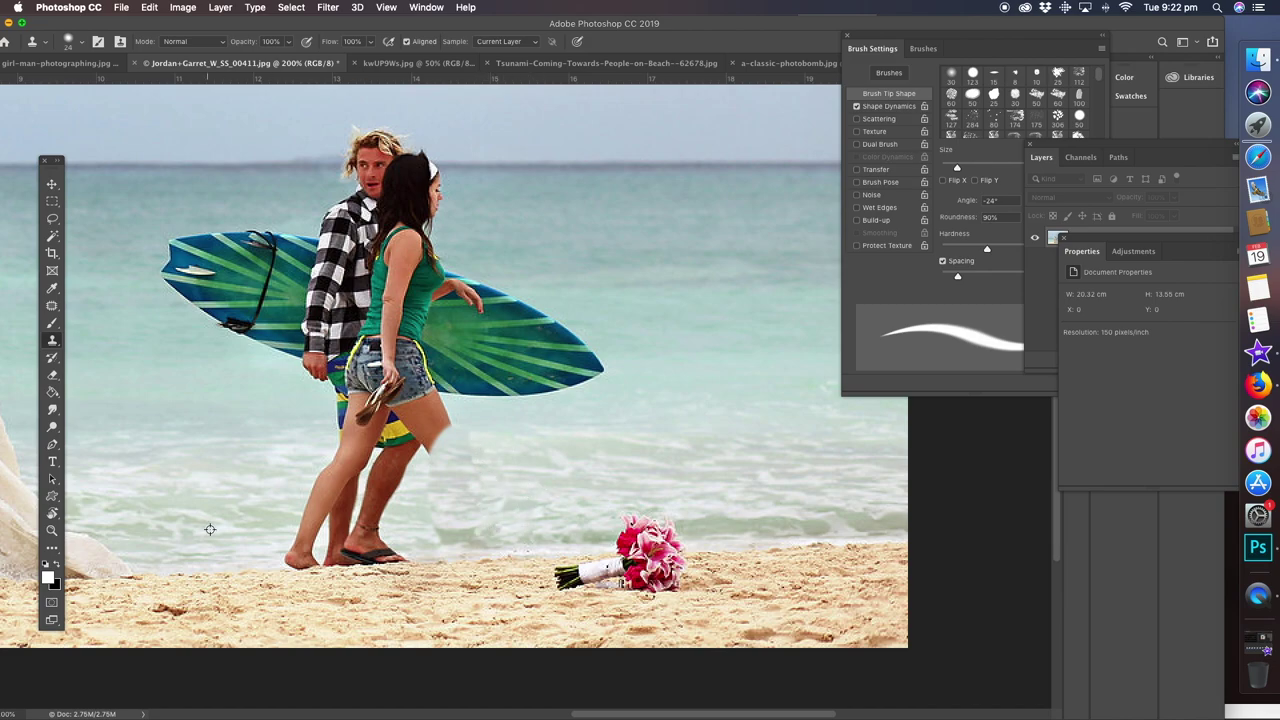
pyautogui.moveTo(284, 569)
pyautogui.mouseDown()
pyautogui.moveTo(328, 547)
pyautogui.moveTo(308, 511)
pyautogui.moveTo(332, 543)
pyautogui.moveTo(346, 445)
pyautogui.moveTo(324, 523)
pyautogui.moveTo(345, 536)
pyautogui.moveTo(369, 520)
pyautogui.moveTo(359, 555)
pyautogui.moveTo(392, 557)
pyautogui.moveTo(364, 550)
pyautogui.moveTo(407, 464)
pyautogui.moveTo(394, 457)
pyautogui.moveTo(361, 484)
pyautogui.moveTo(345, 422)
pyautogui.mouseUp()
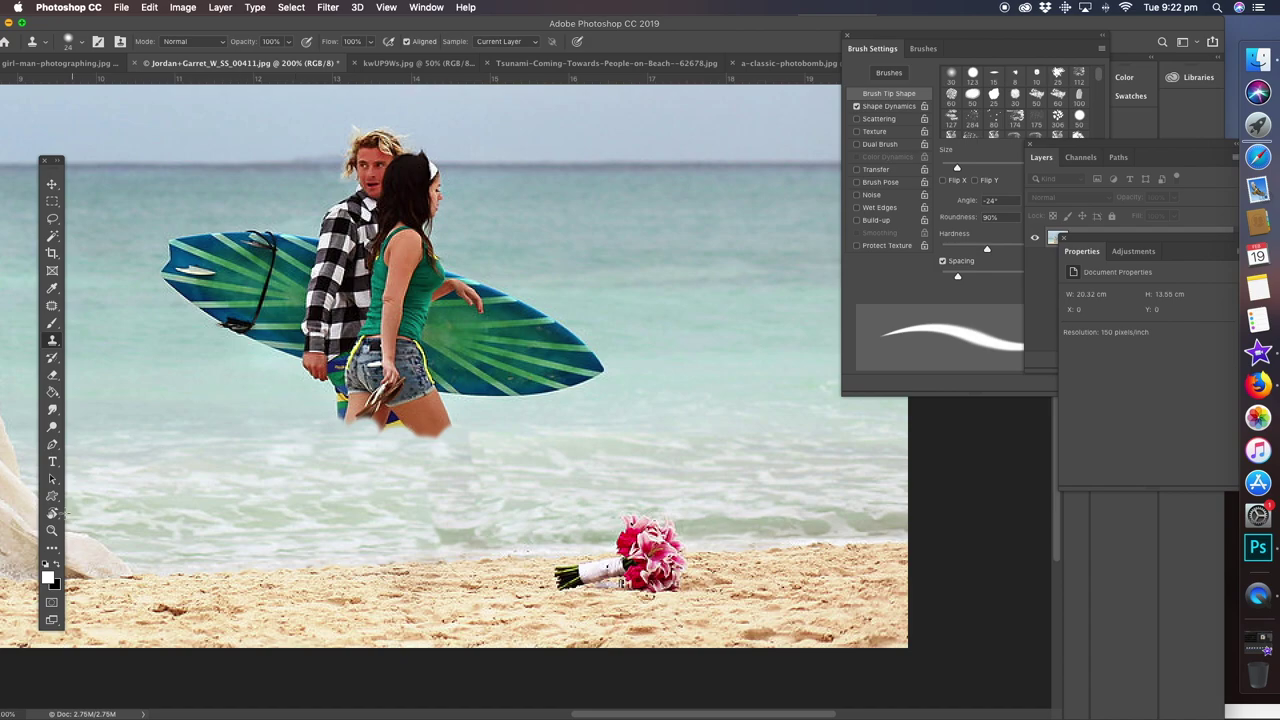
# Examine up close the cloned water and shoreline where the couple's legs were
pyautogui.click(52, 530)
pyautogui.click(214, 577)
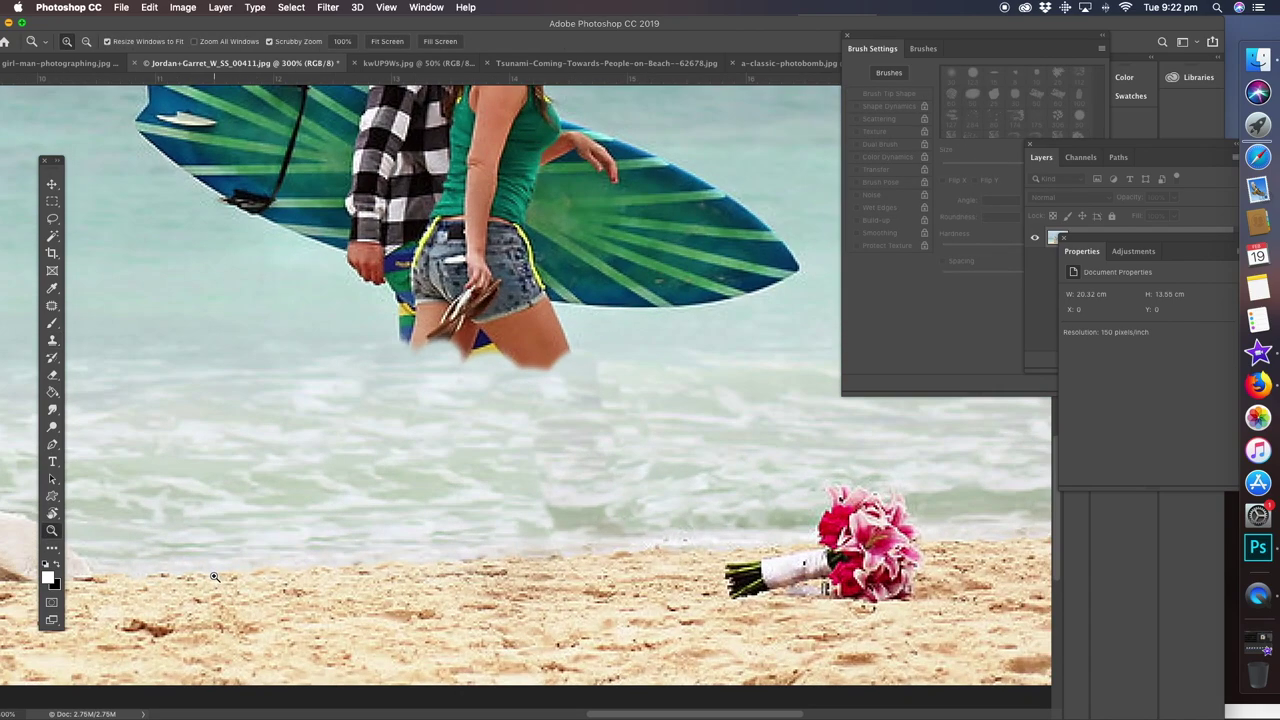
pyautogui.click(214, 577)
pyautogui.click(214, 577)
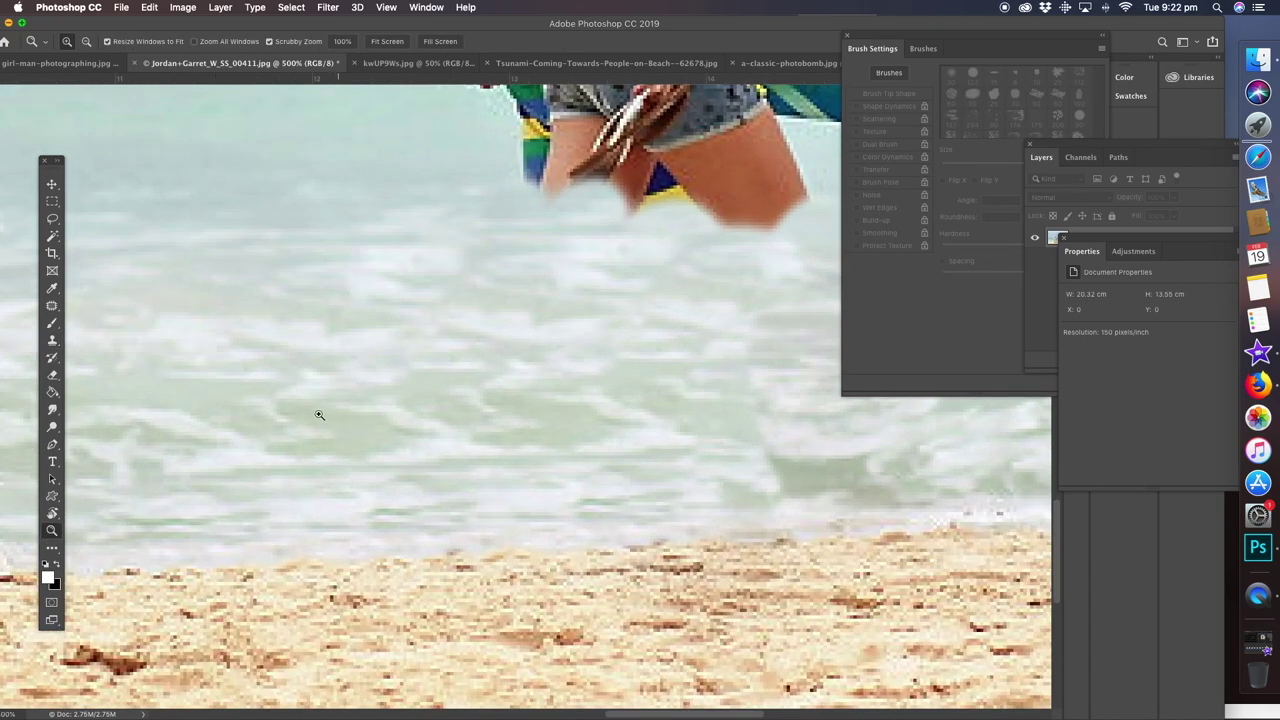
pyautogui.click(53, 377)
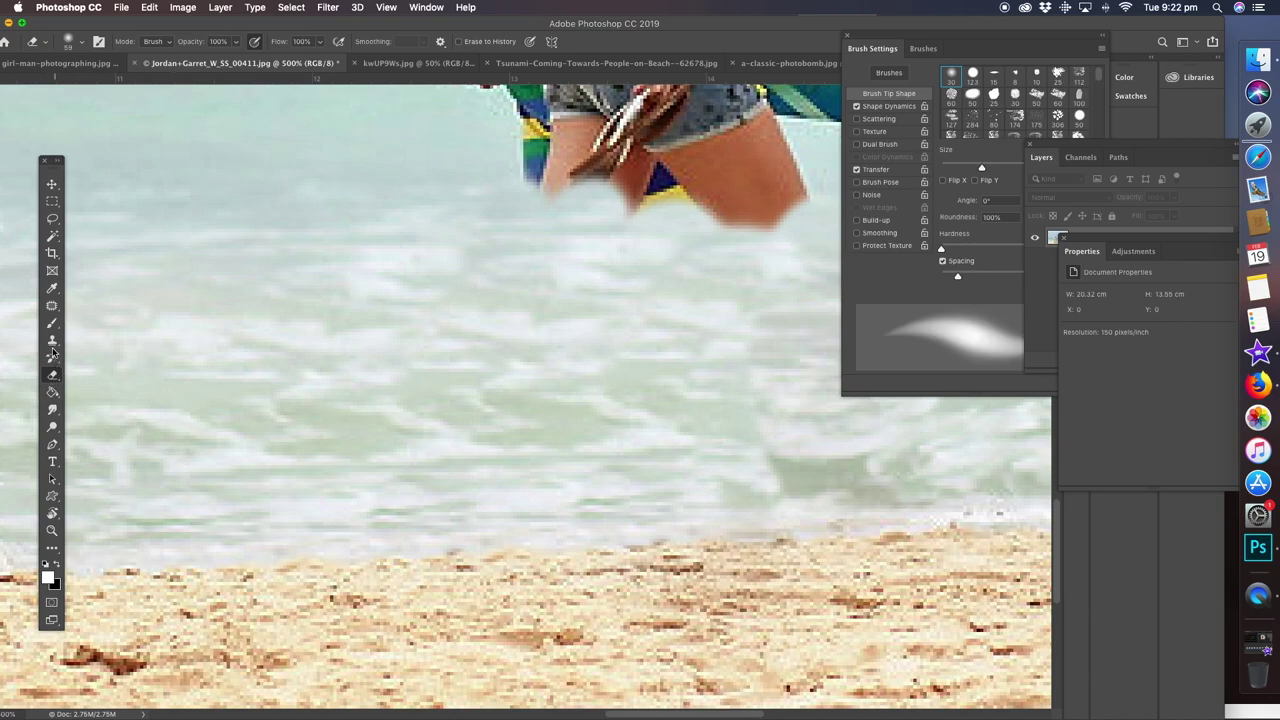
pyautogui.click(53, 340)
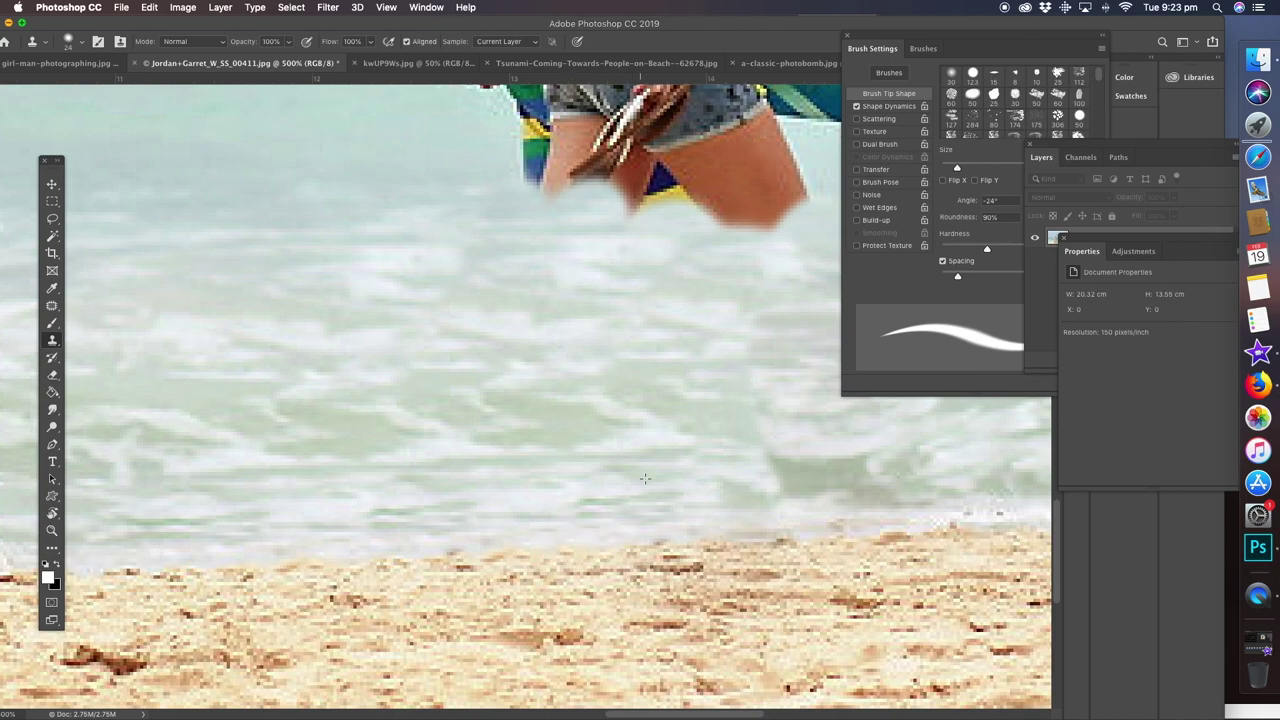
pyautogui.moveTo(566, 340); pyautogui.dragTo(494, 554)
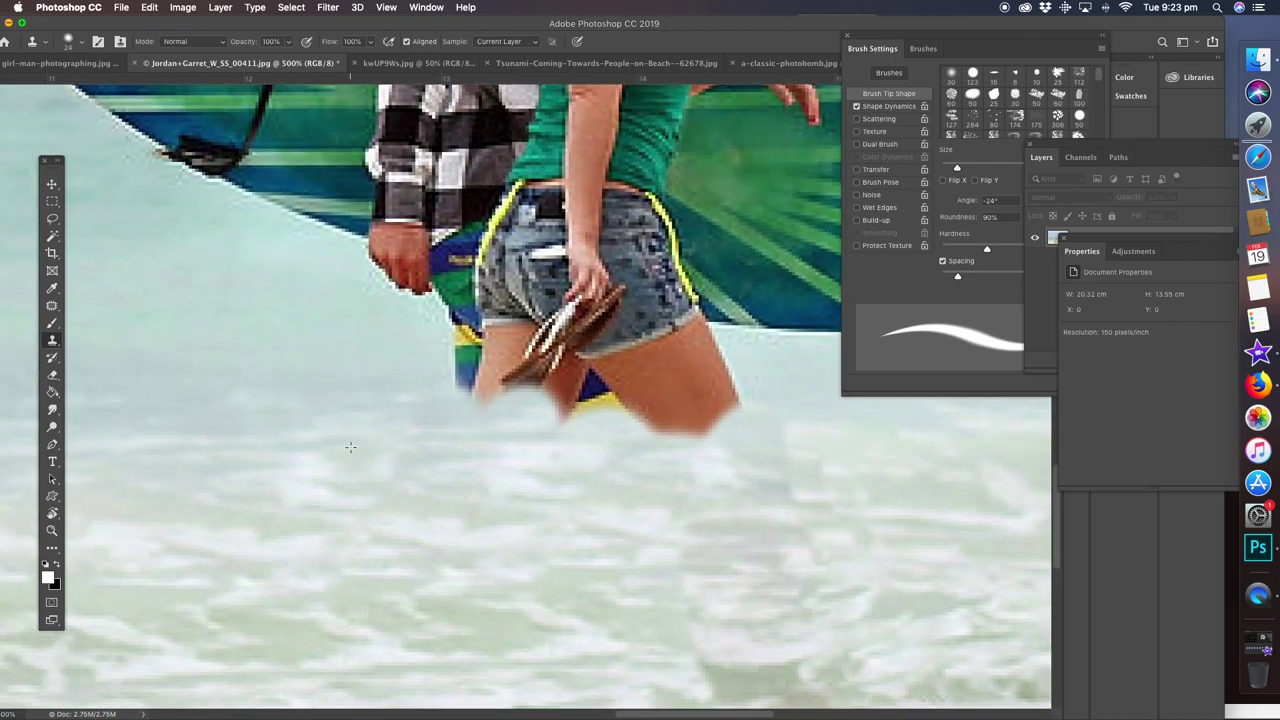
pyautogui.click(52, 530)
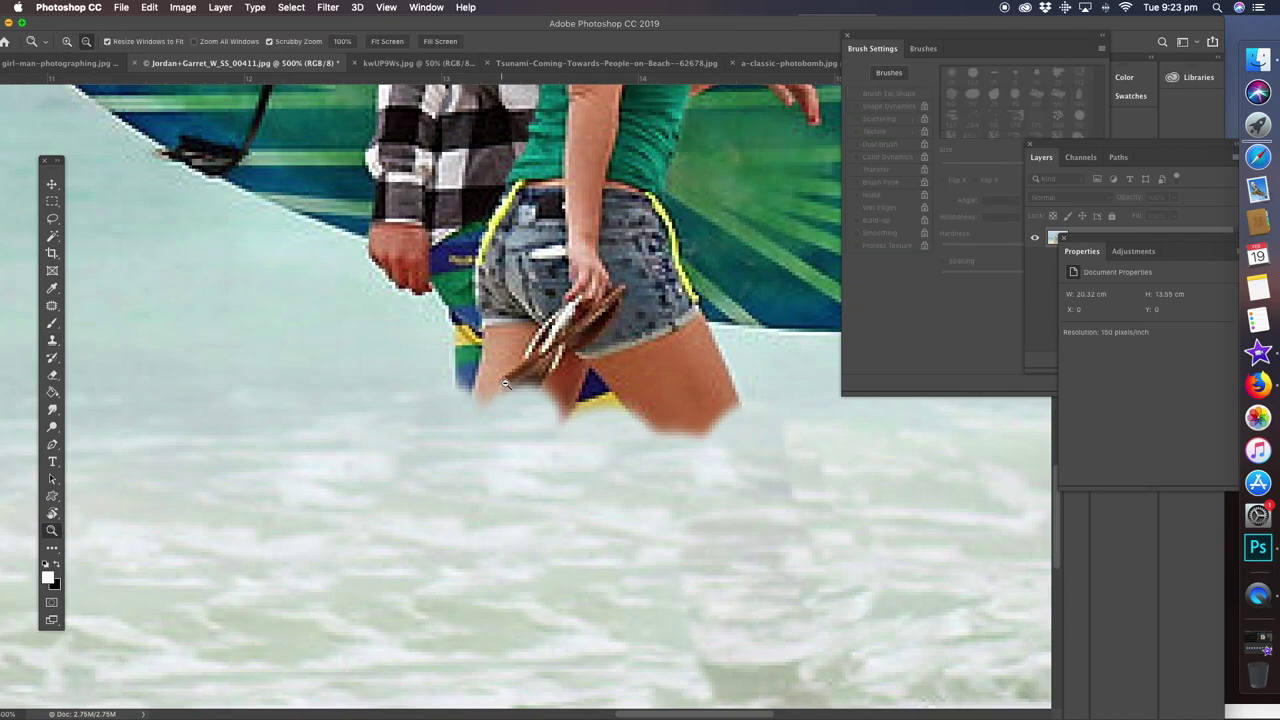
pyautogui.keyDown('alt'); pyautogui.click(505, 348); pyautogui.keyUp('alt')
pyautogui.keyDown('alt'); pyautogui.click(516, 344); pyautogui.keyUp('alt')
pyautogui.keyDown('alt'); pyautogui.click(513, 305); pyautogui.keyUp('alt')
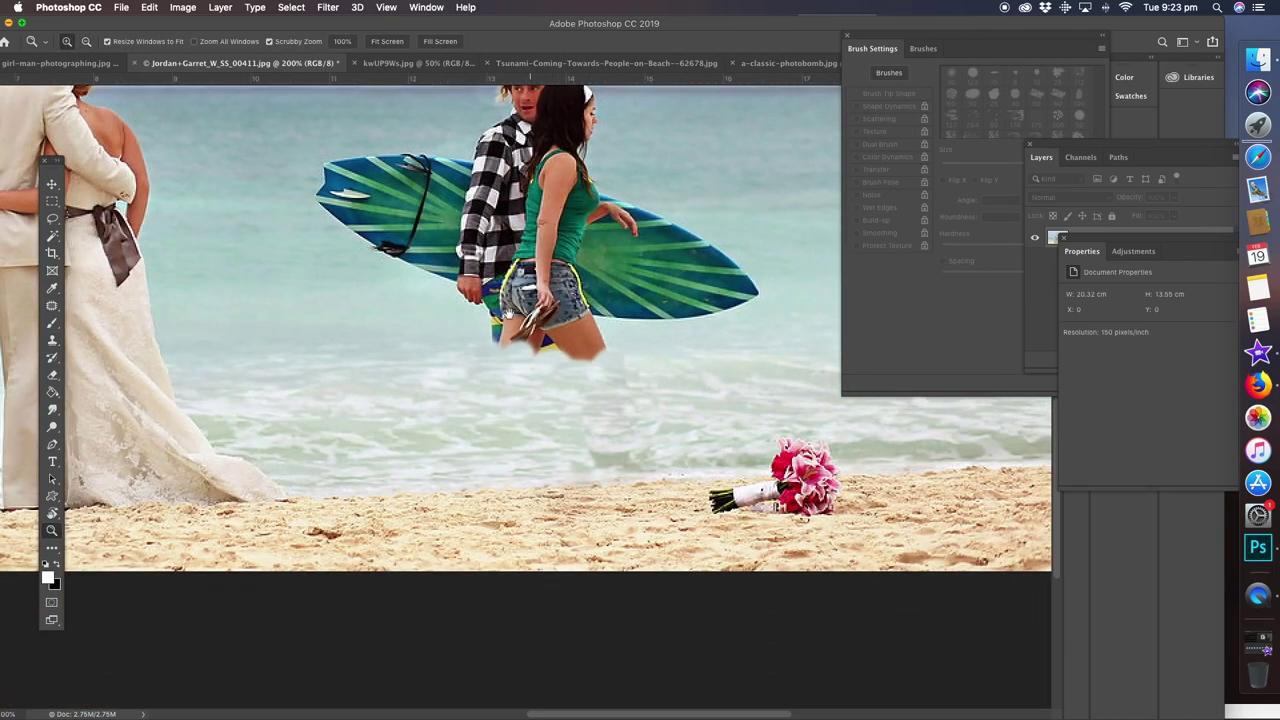
pyautogui.moveTo(555, 218); pyautogui.dragTo(506, 328)
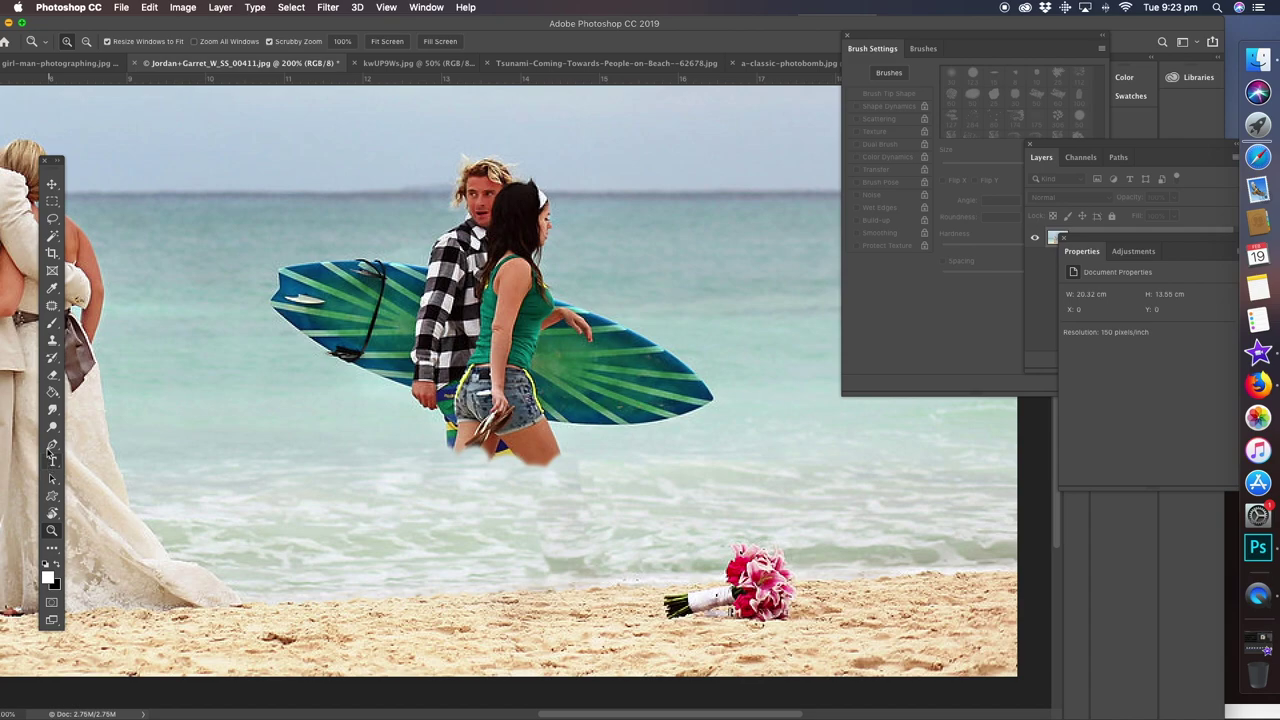
# Try to clone the horizon line across the man's face, and undo the strokes
pyautogui.click(54, 340)
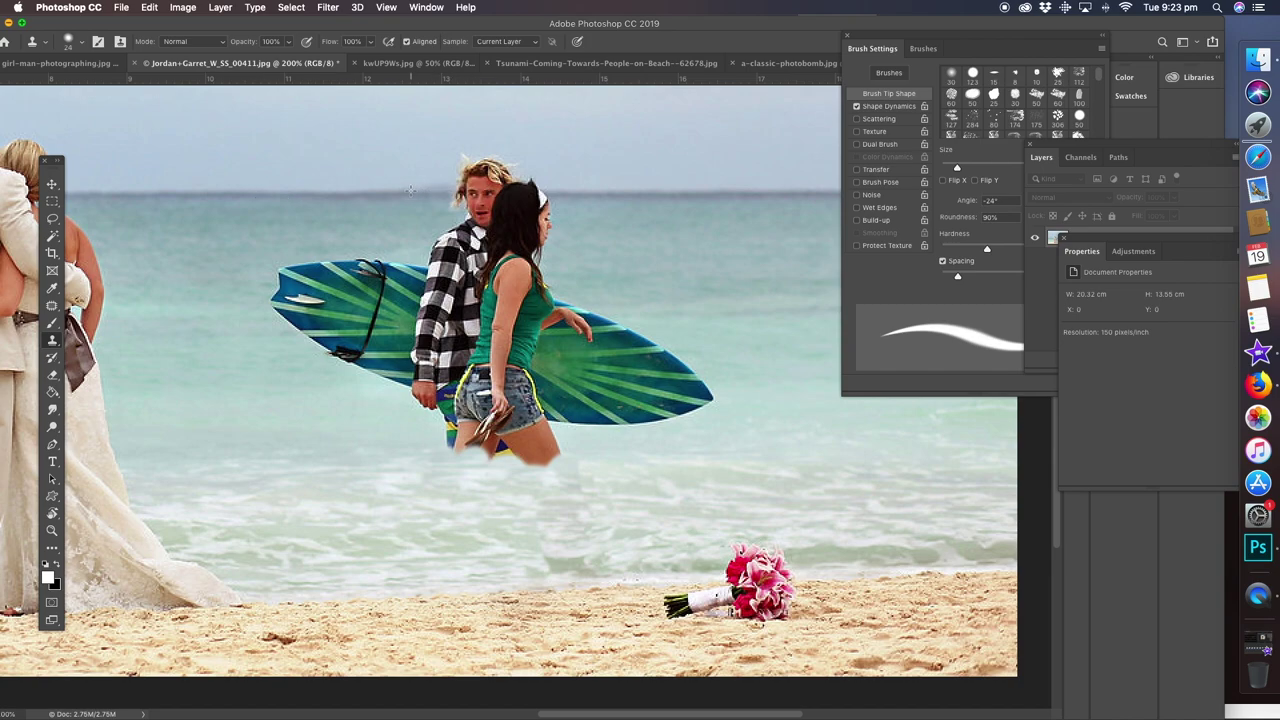
pyautogui.moveTo(435, 188)
pyautogui.mouseDown()
pyautogui.moveTo(469, 190)
pyautogui.moveTo(409, 190)
pyautogui.moveTo(481, 189)
pyautogui.moveTo(379, 192)
pyautogui.moveTo(484, 189)
pyautogui.moveTo(355, 187)
pyautogui.moveTo(445, 189)
pyautogui.mouseUp()
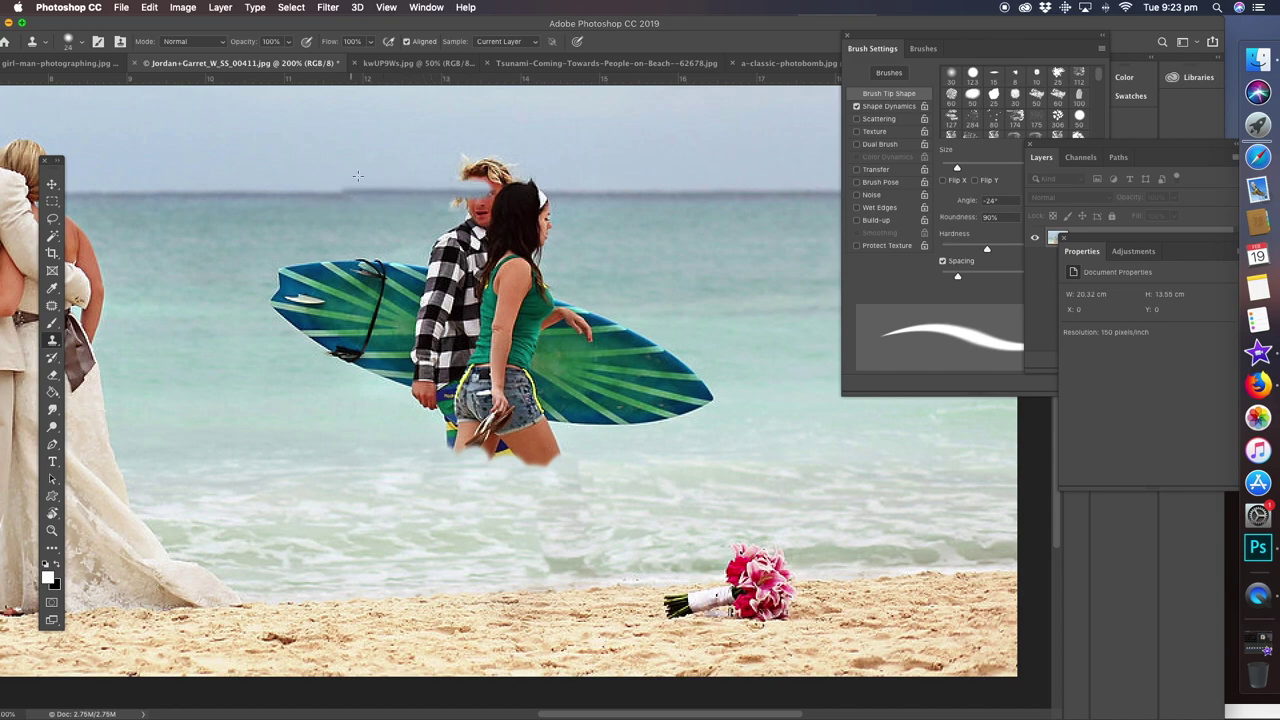
pyautogui.click(52, 531)
pyautogui.click(344, 200)
pyautogui.click(344, 200)
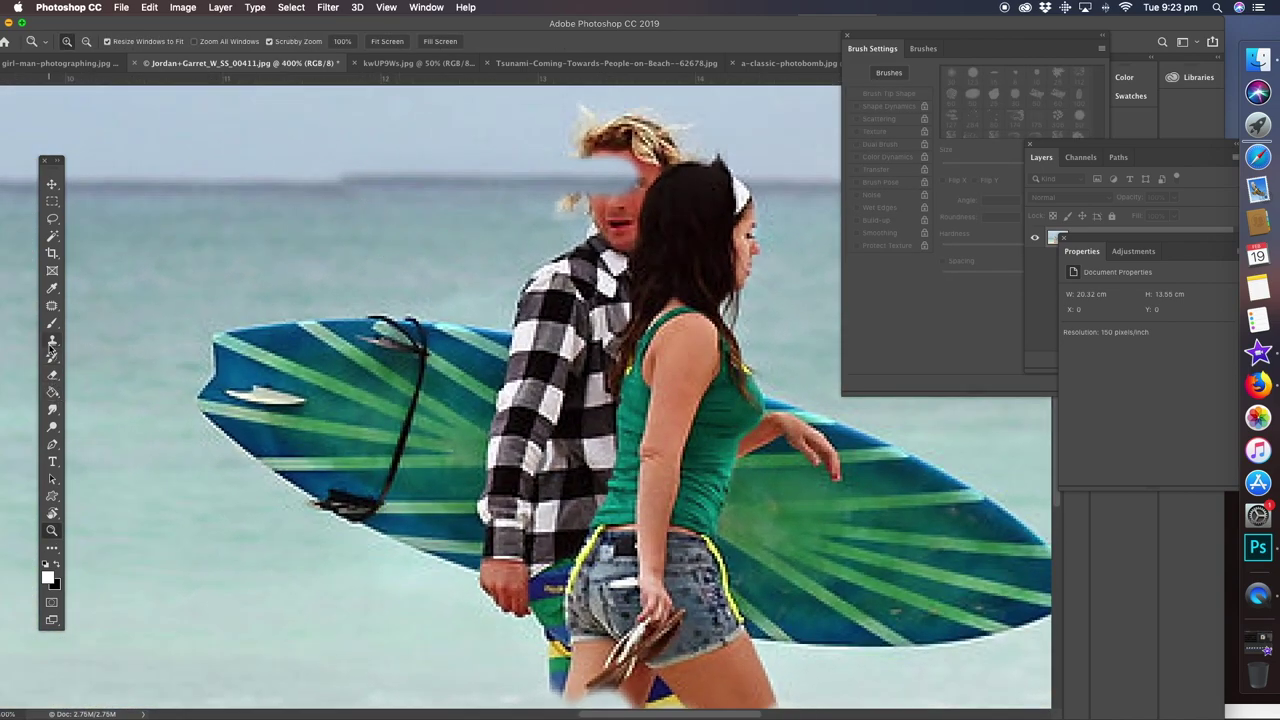
pyautogui.click(52, 340)
pyautogui.press('super+z')
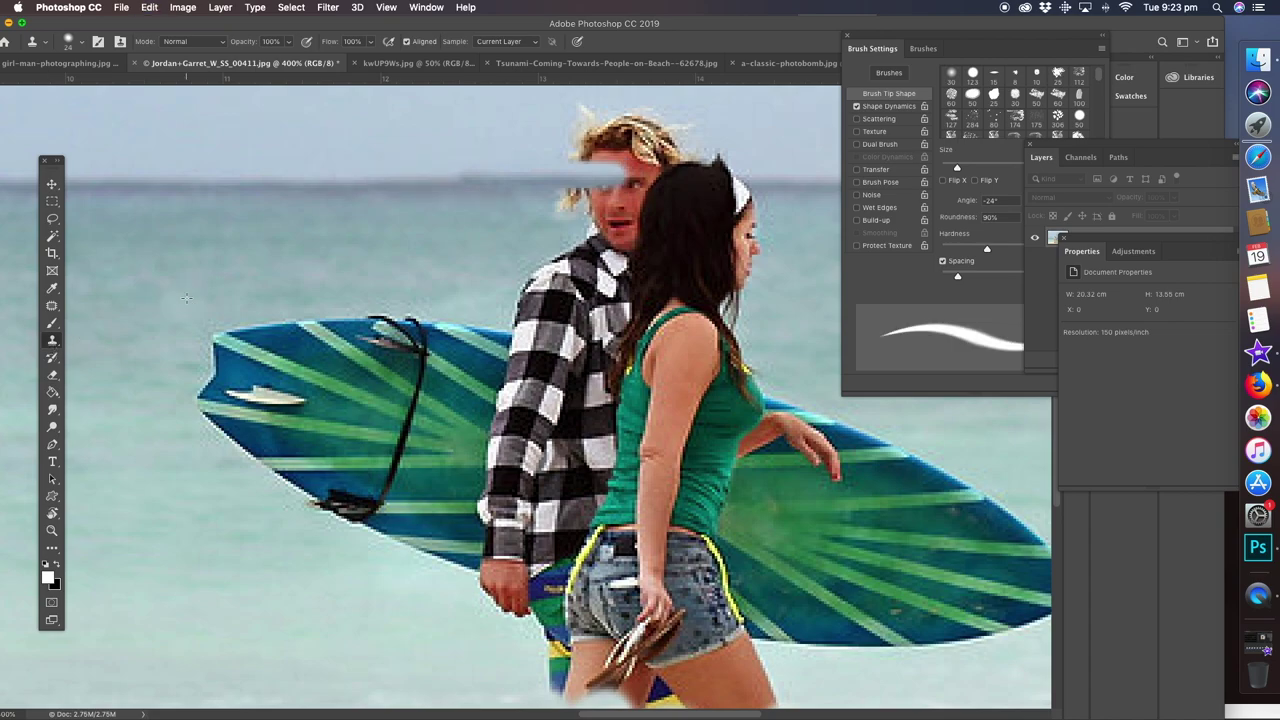
pyautogui.press('super+z')
pyautogui.press('super+z')
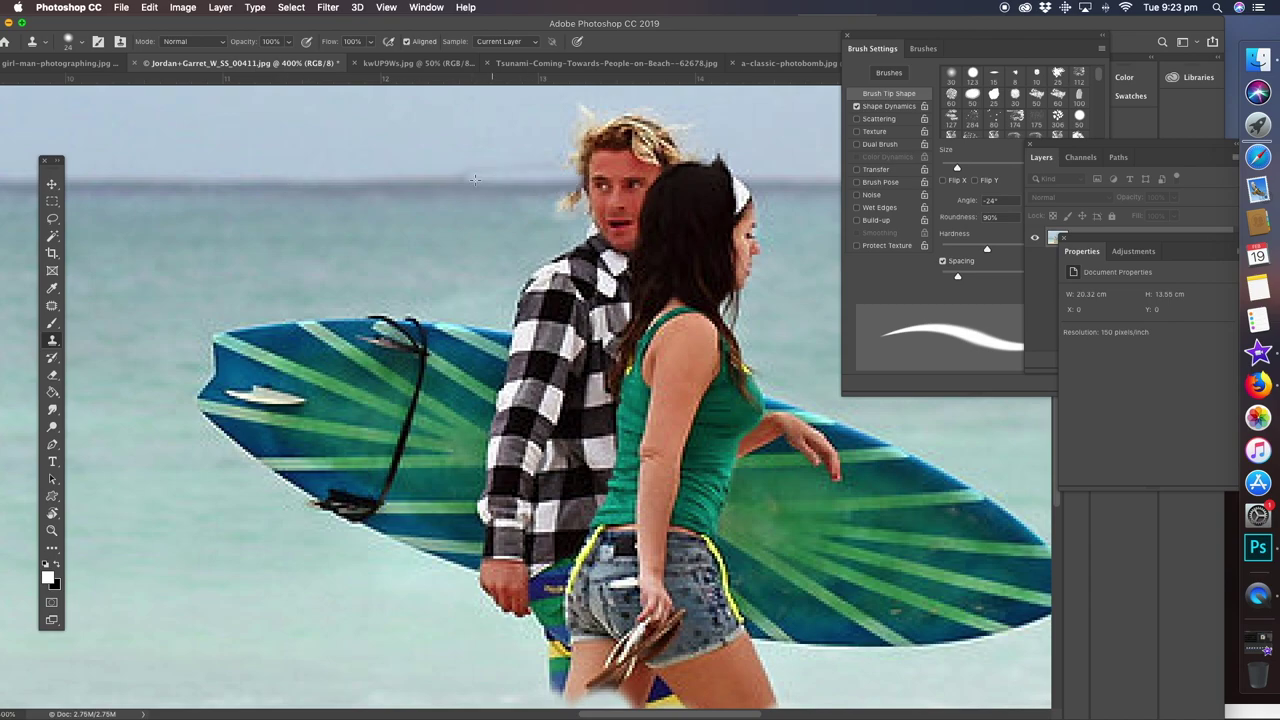
# Clone sky, horizon and sea over the man's head and the part of the surfboard behind him
pyautogui.moveTo(590, 178)
pyautogui.mouseDown()
pyautogui.moveTo(519, 171)
pyautogui.moveTo(671, 174)
pyautogui.moveTo(605, 171)
pyautogui.moveTo(564, 150)
pyautogui.moveTo(572, 108)
pyautogui.moveTo(749, 158)
pyautogui.moveTo(648, 153)
pyautogui.moveTo(565, 185)
pyautogui.moveTo(615, 205)
pyautogui.moveTo(625, 224)
pyautogui.moveTo(520, 297)
pyautogui.moveTo(475, 292)
pyautogui.mouseUp()
pyautogui.moveTo(242, 326)
pyautogui.mouseDown()
pyautogui.moveTo(205, 378)
pyautogui.moveTo(285, 330)
pyautogui.moveTo(228, 432)
pyautogui.moveTo(252, 426)
pyautogui.moveTo(300, 330)
pyautogui.moveTo(490, 340)
pyautogui.moveTo(365, 331)
pyautogui.moveTo(310, 415)
pyautogui.moveTo(300, 455)
pyautogui.moveTo(370, 480)
pyautogui.moveTo(375, 523)
pyautogui.moveTo(405, 560)
pyautogui.moveTo(440, 400)
pyautogui.moveTo(500, 340)
pyautogui.moveTo(435, 457)
pyautogui.moveTo(425, 530)
pyautogui.moveTo(490, 575)
pyautogui.moveTo(508, 428)
pyautogui.mouseUp()
# Set the Clone Stamp brush size to 68 px and clone sea over the remaining bodies and surfboard
pyautogui.click(53, 531)
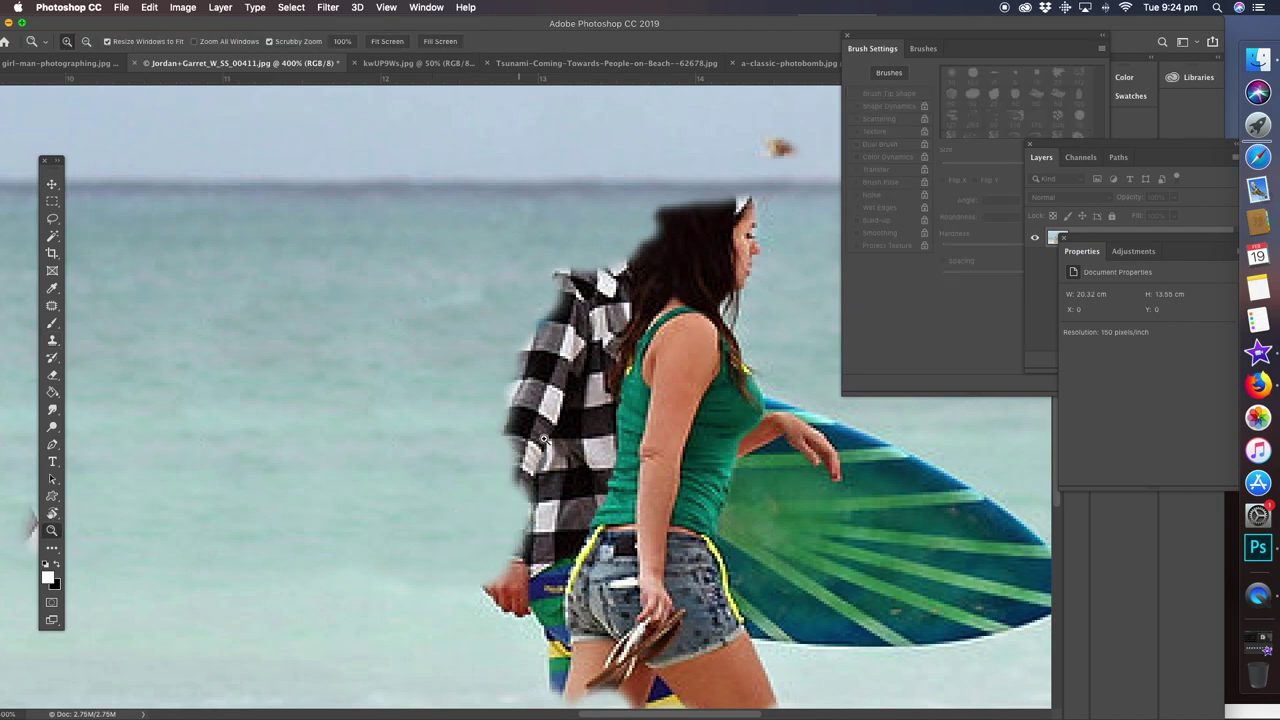
pyautogui.keyDown('alt'); pyautogui.click(576, 438); pyautogui.keyUp('alt')
pyautogui.keyDown('alt'); pyautogui.click(640, 456); pyautogui.keyUp('alt')
pyautogui.keyDown('alt'); pyautogui.click(716, 478); pyautogui.keyUp('alt')
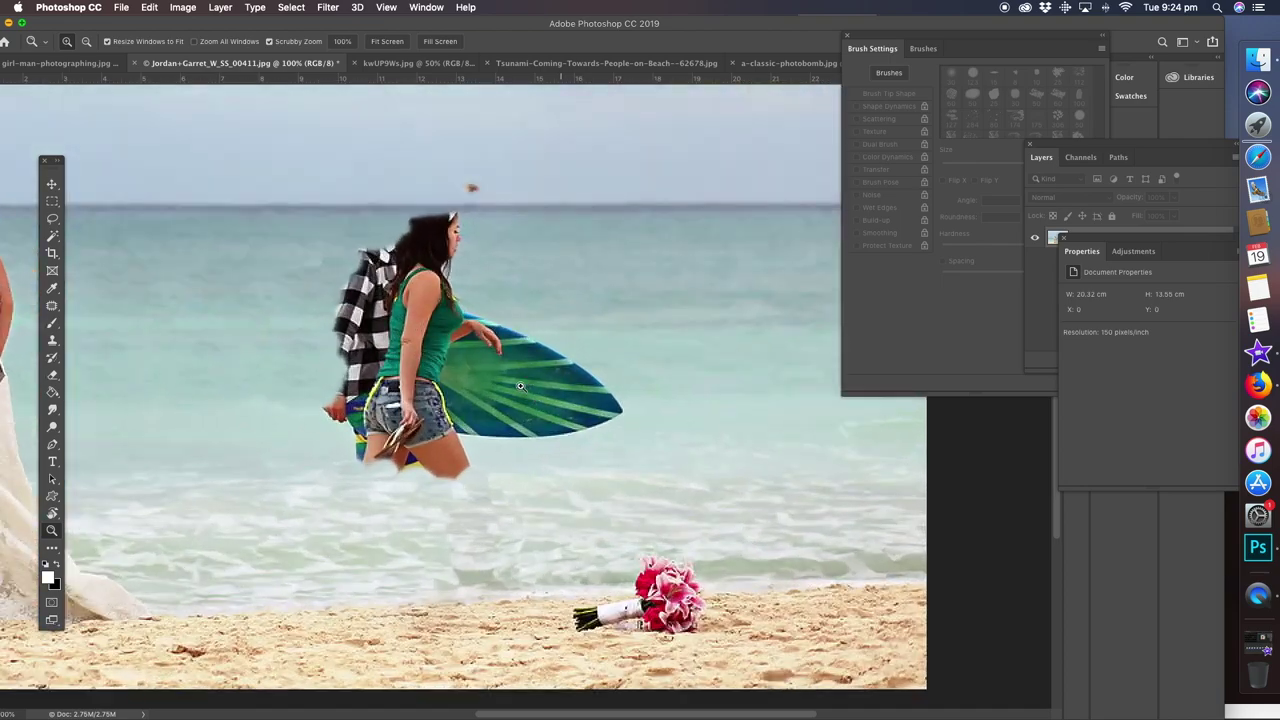
pyautogui.click(562, 418)
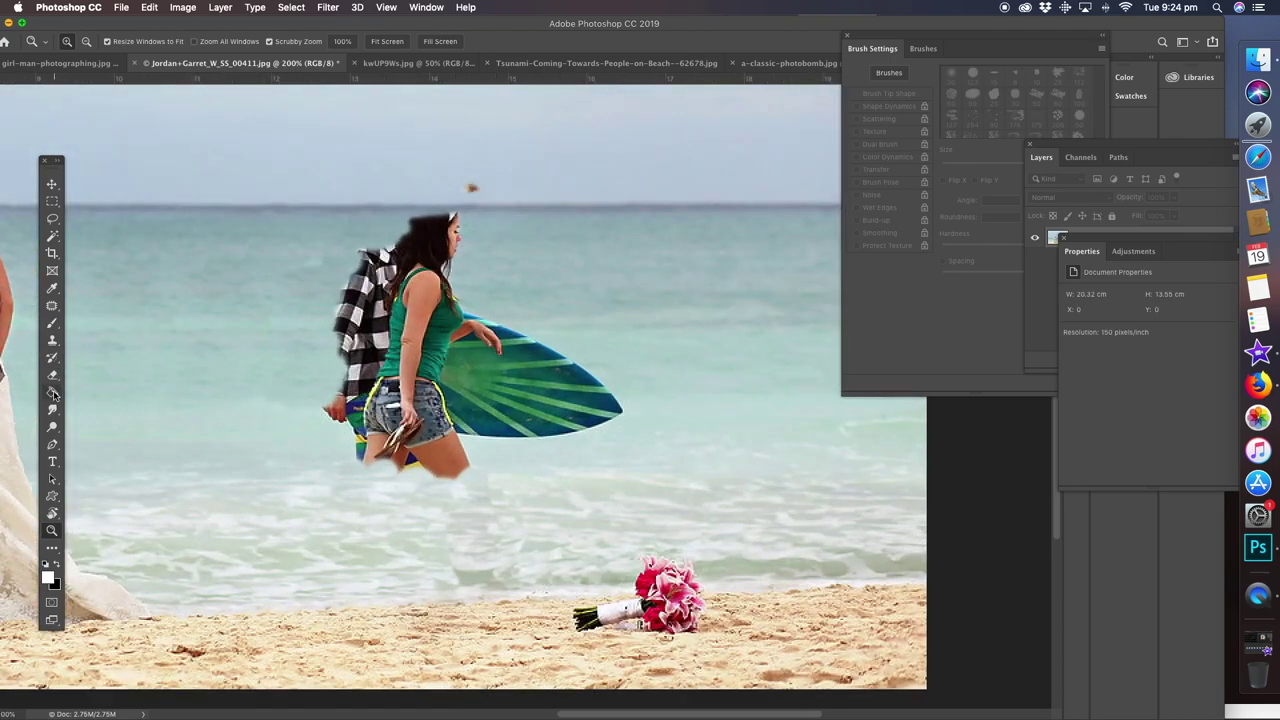
pyautogui.click(53, 341)
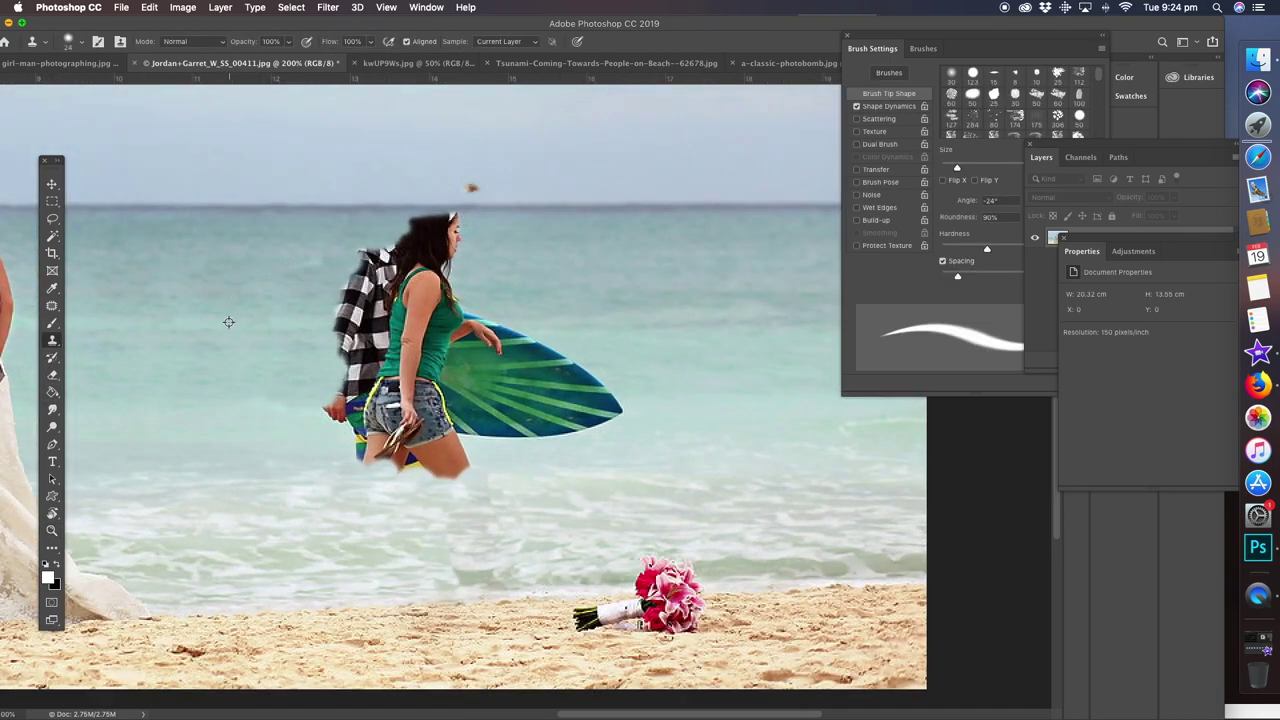
pyautogui.click(983, 172)
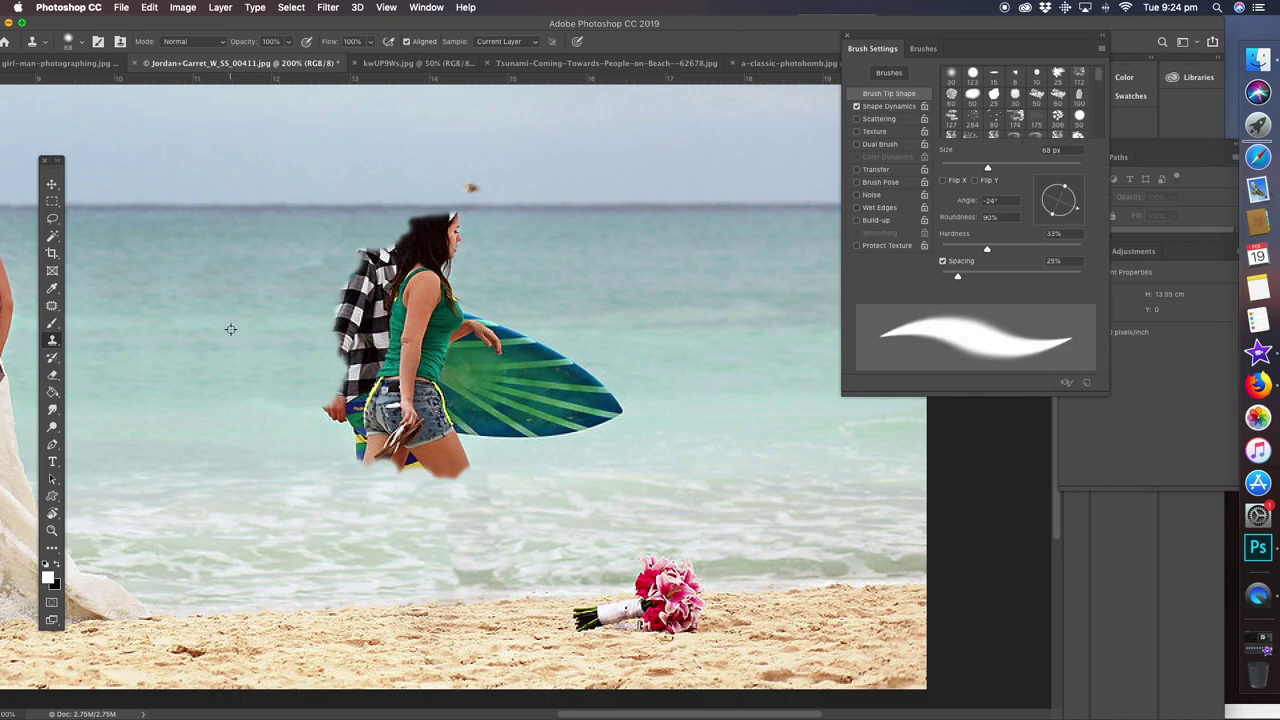
pyautogui.moveTo(373, 324)
pyautogui.mouseDown()
pyautogui.moveTo(355, 322)
pyautogui.moveTo(385, 237)
pyautogui.moveTo(340, 450)
pyautogui.moveTo(425, 400)
pyautogui.moveTo(410, 470)
pyautogui.moveTo(440, 475)
pyautogui.moveTo(470, 360)
pyautogui.moveTo(470, 290)
pyautogui.moveTo(425, 240)
pyautogui.moveTo(395, 287)
pyautogui.moveTo(518, 340)
pyautogui.moveTo(611, 403)
pyautogui.moveTo(590, 405)
pyautogui.moveTo(582, 368)
pyautogui.moveTo(535, 362)
pyautogui.moveTo(540, 392)
pyautogui.moveTo(500, 432)
pyautogui.moveTo(450, 447)
pyautogui.mouseUp()
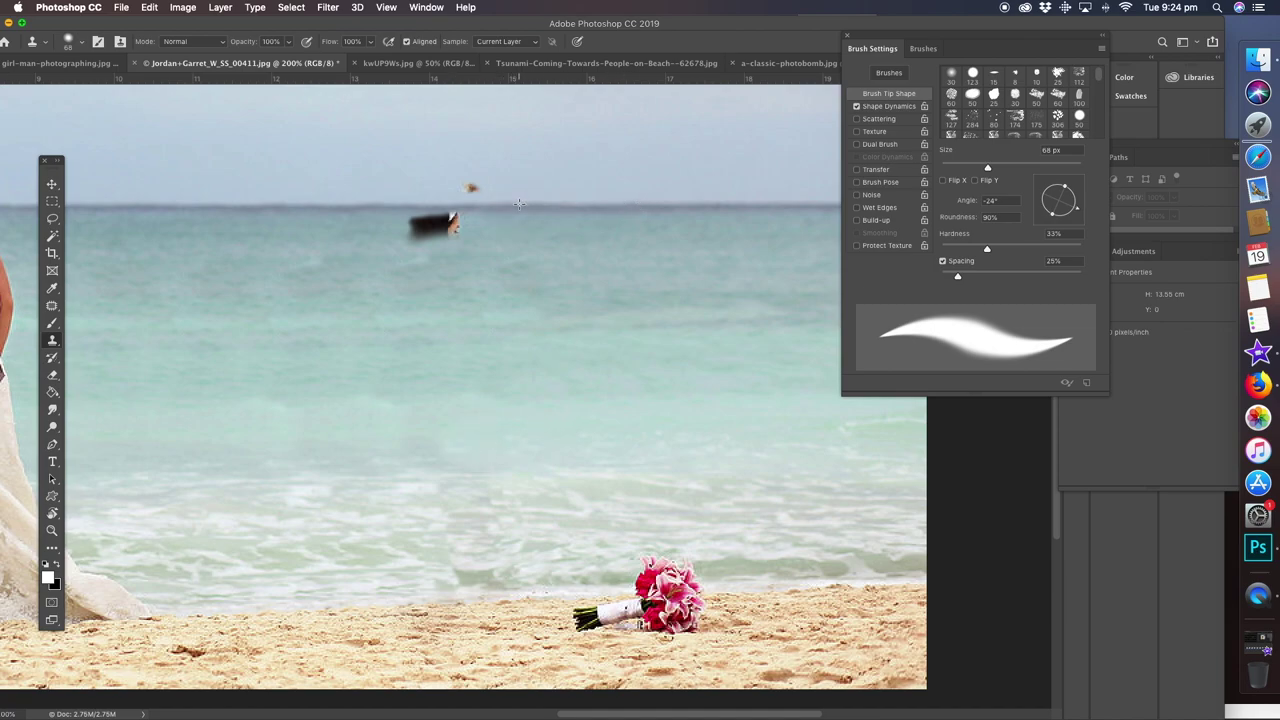
# Clone the horizon, sky and sea over the leftover head and hair fragments, and view the whole photo
pyautogui.click(473, 205)
pyautogui.press('super+z')
pyautogui.moveTo(563, 211)
pyautogui.mouseDown()
pyautogui.moveTo(464, 213)
pyautogui.moveTo(428, 228)
pyautogui.moveTo(468, 207)
pyautogui.mouseUp()
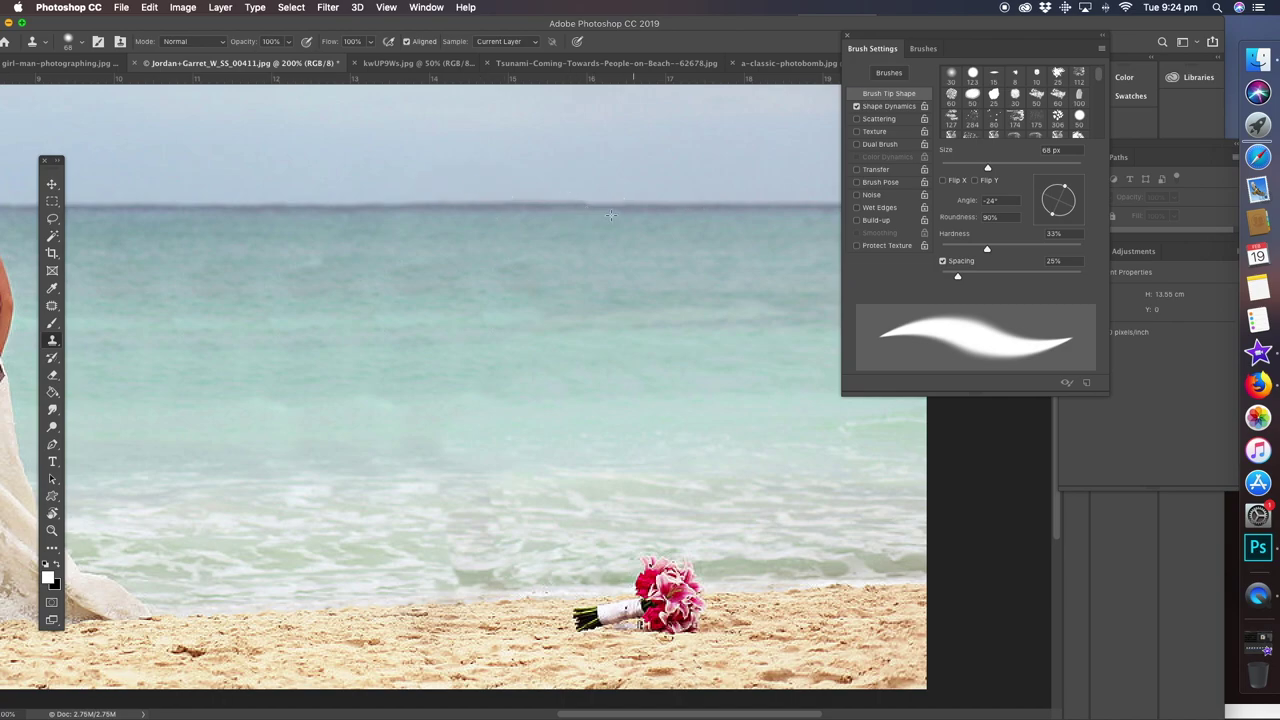
pyautogui.click(52, 530)
pyautogui.keyDown('alt'); pyautogui.click(450, 368); pyautogui.keyUp('alt')
pyautogui.keyDown('alt'); pyautogui.click(250, 327); pyautogui.keyUp('alt')
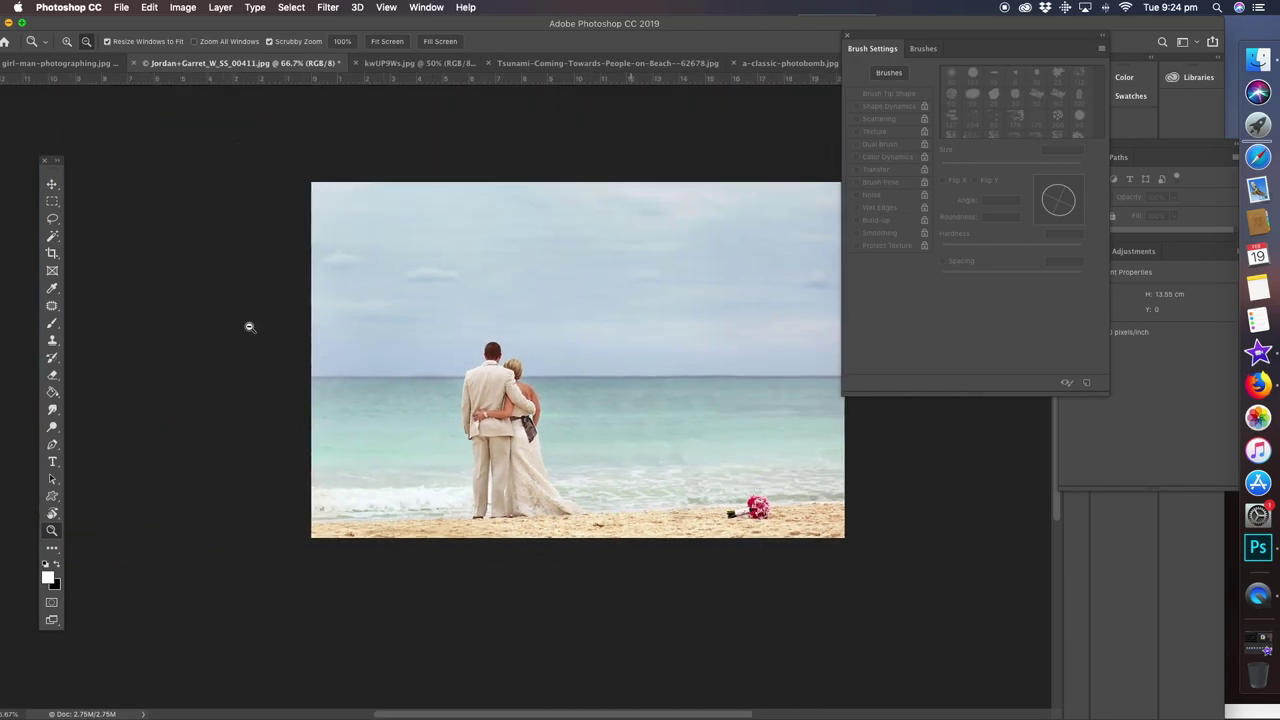
# Switch to girl-man-photographing.jpg and lasso the photographer with his shadow and the lounger at the water's edge
pyautogui.click(51, 63)
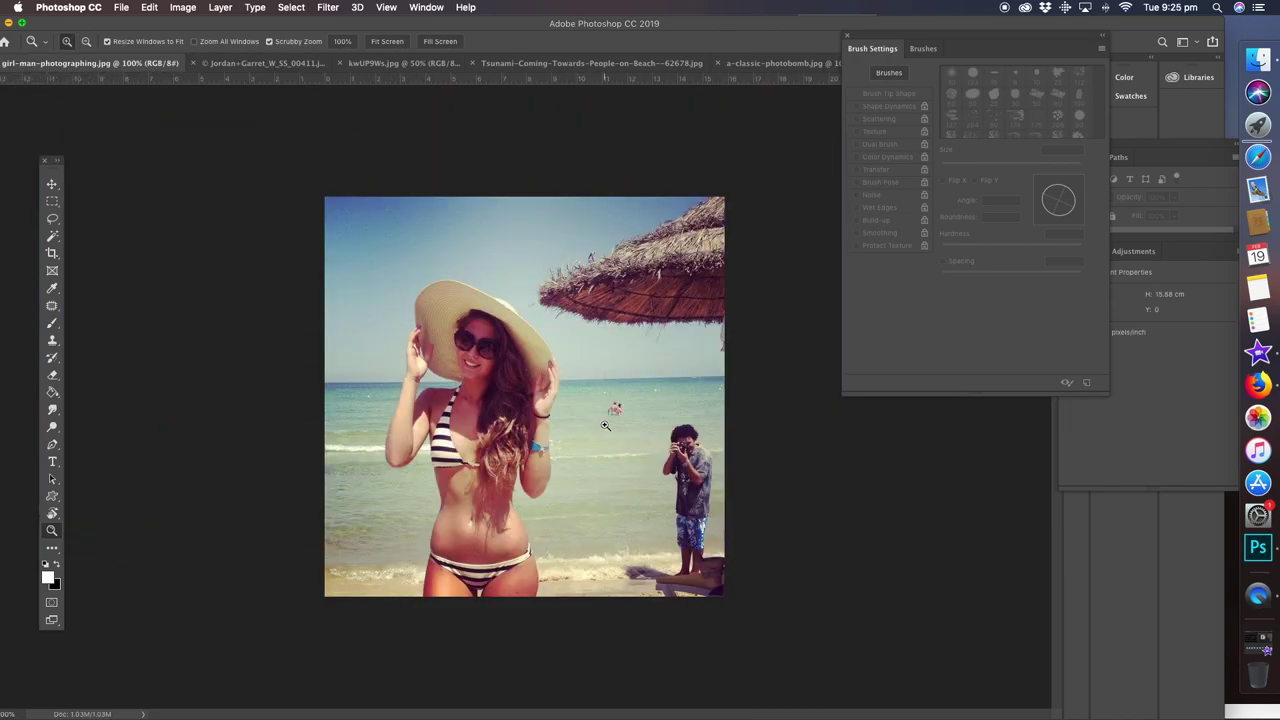
pyautogui.click(663, 527)
pyautogui.moveTo(674, 463); pyautogui.dragTo(436, 363)
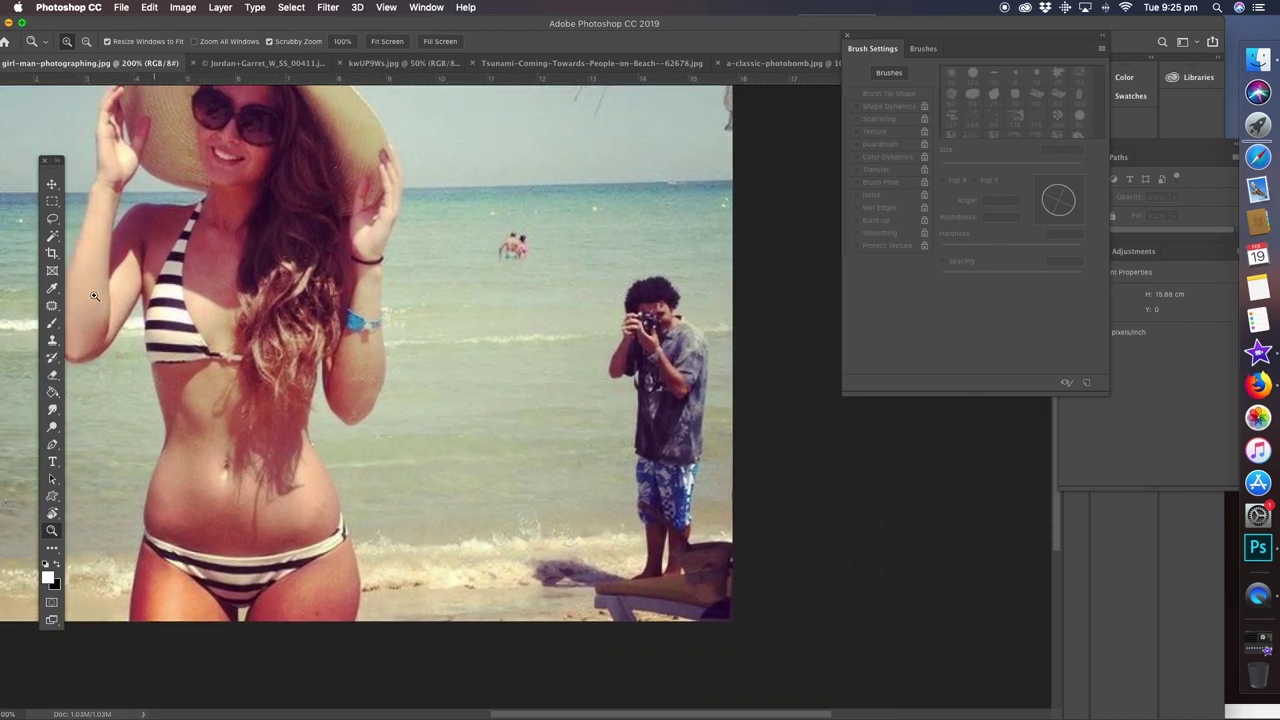
pyautogui.click(53, 220)
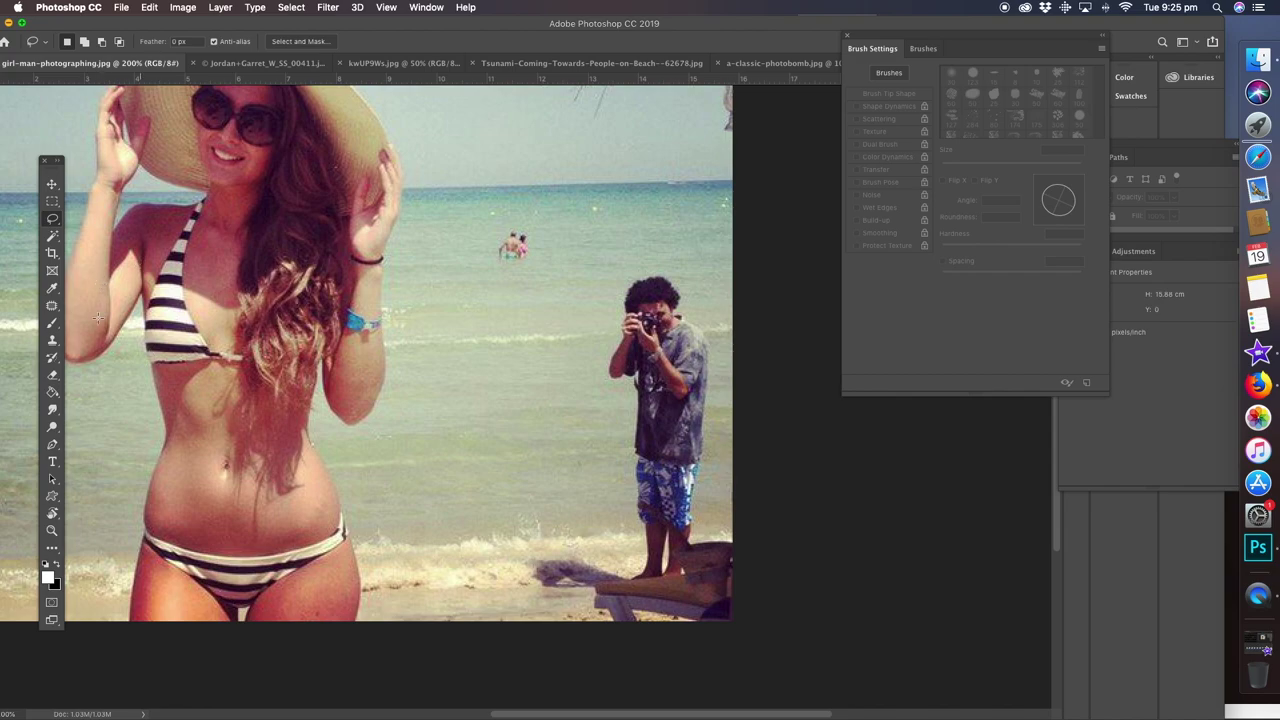
pyautogui.click(52, 340)
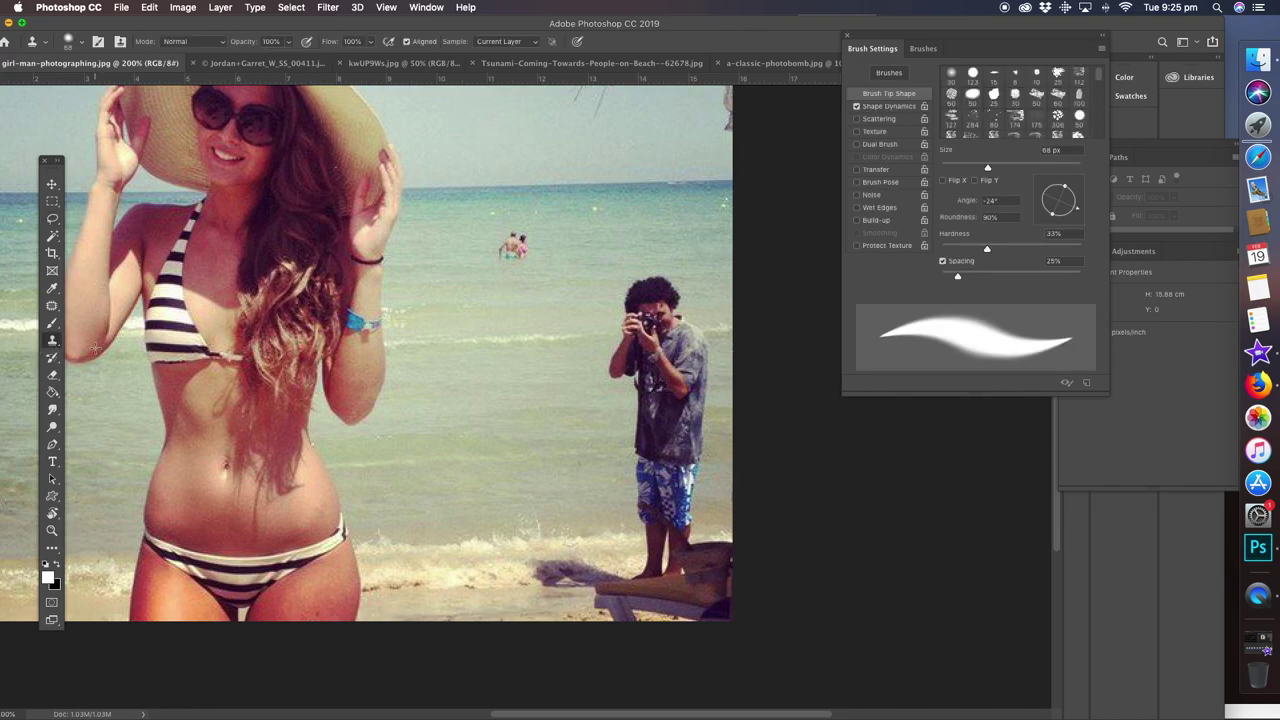
pyautogui.click(52, 221)
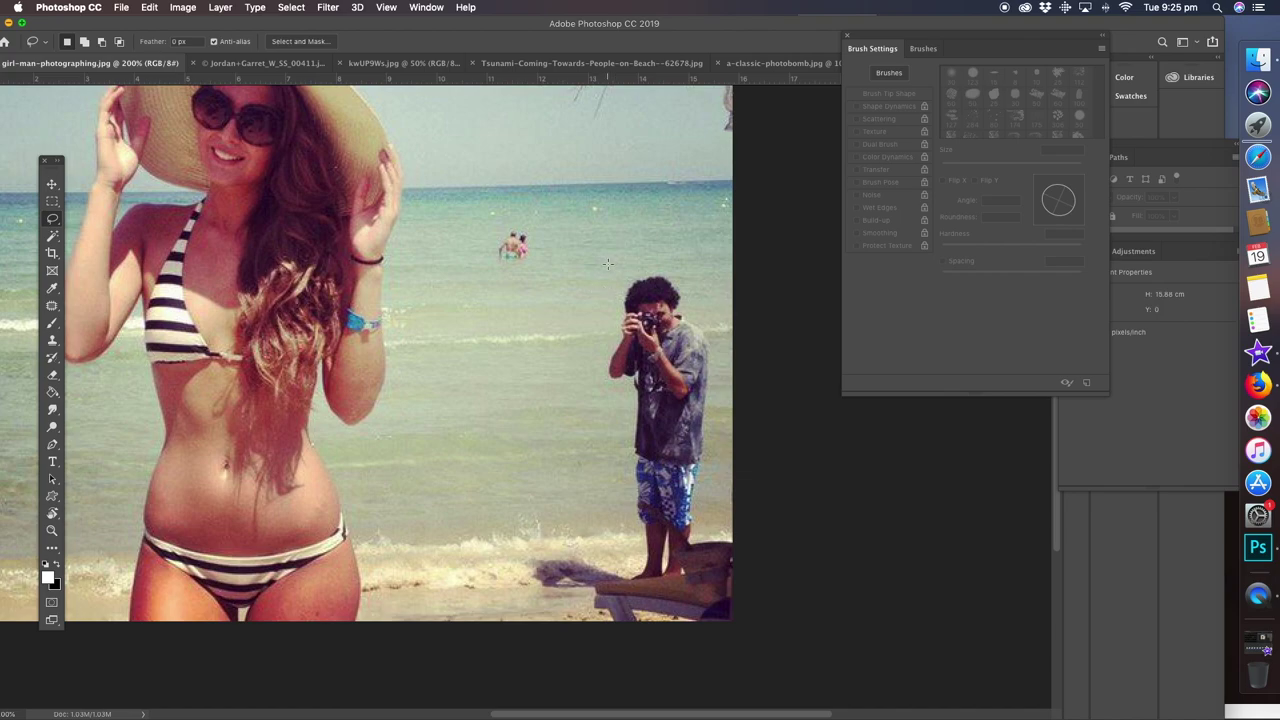
pyautogui.moveTo(643, 257)
pyautogui.mouseDown()
pyautogui.moveTo(603, 279)
pyautogui.moveTo(588, 320)
pyautogui.moveTo(574, 499)
pyautogui.moveTo(543, 525)
pyautogui.mouseUp()
pyautogui.moveTo(596, 622)
pyautogui.mouseDown()
pyautogui.moveTo(727, 632)
pyautogui.moveTo(750, 607)
pyautogui.moveTo(746, 334)
pyautogui.mouseUp()
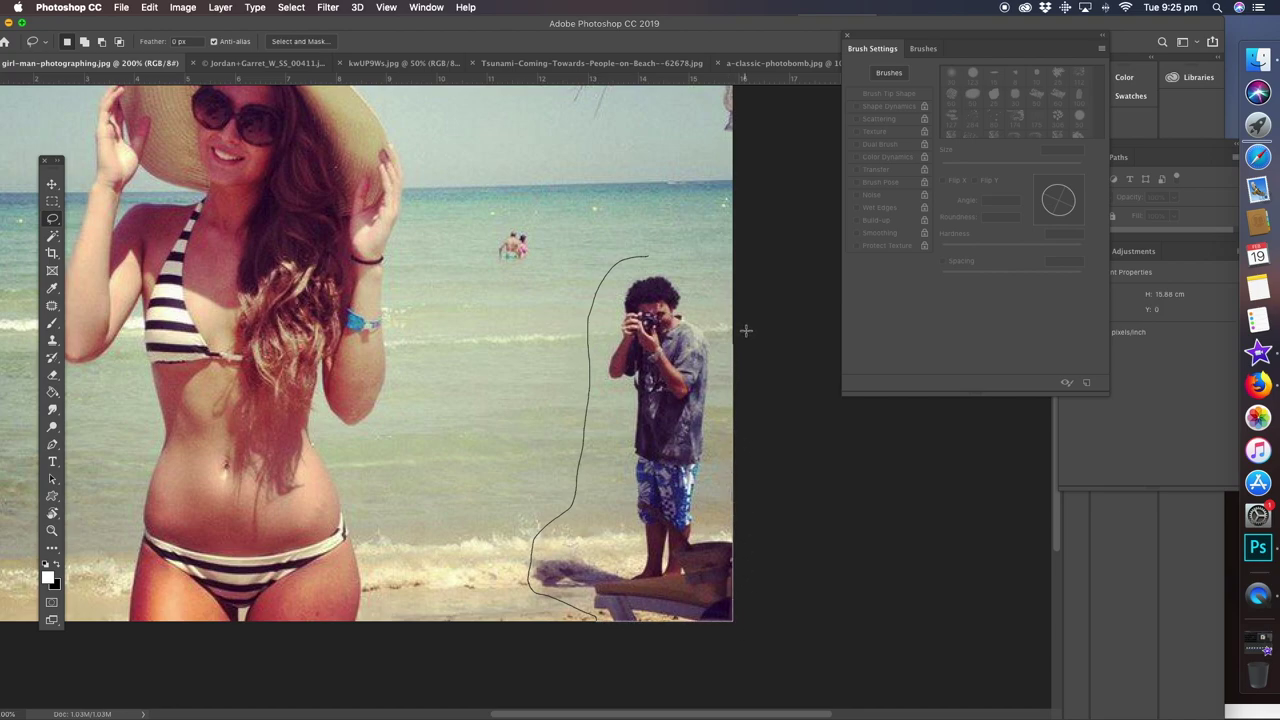
pyautogui.moveTo(699, 280); pyautogui.dragTo(643, 257)
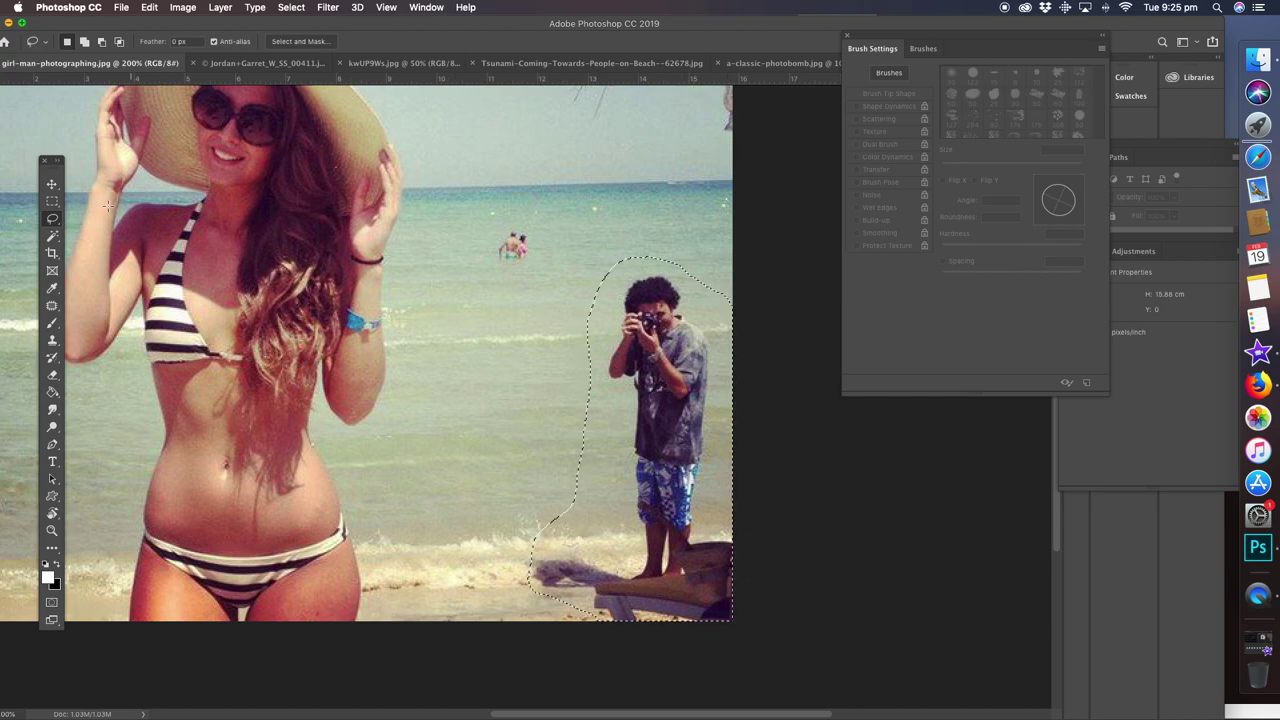
# Replace the selected photographer using Content-Aware Fill output to a new layer, and clear the selection
pyautogui.click(52, 185)
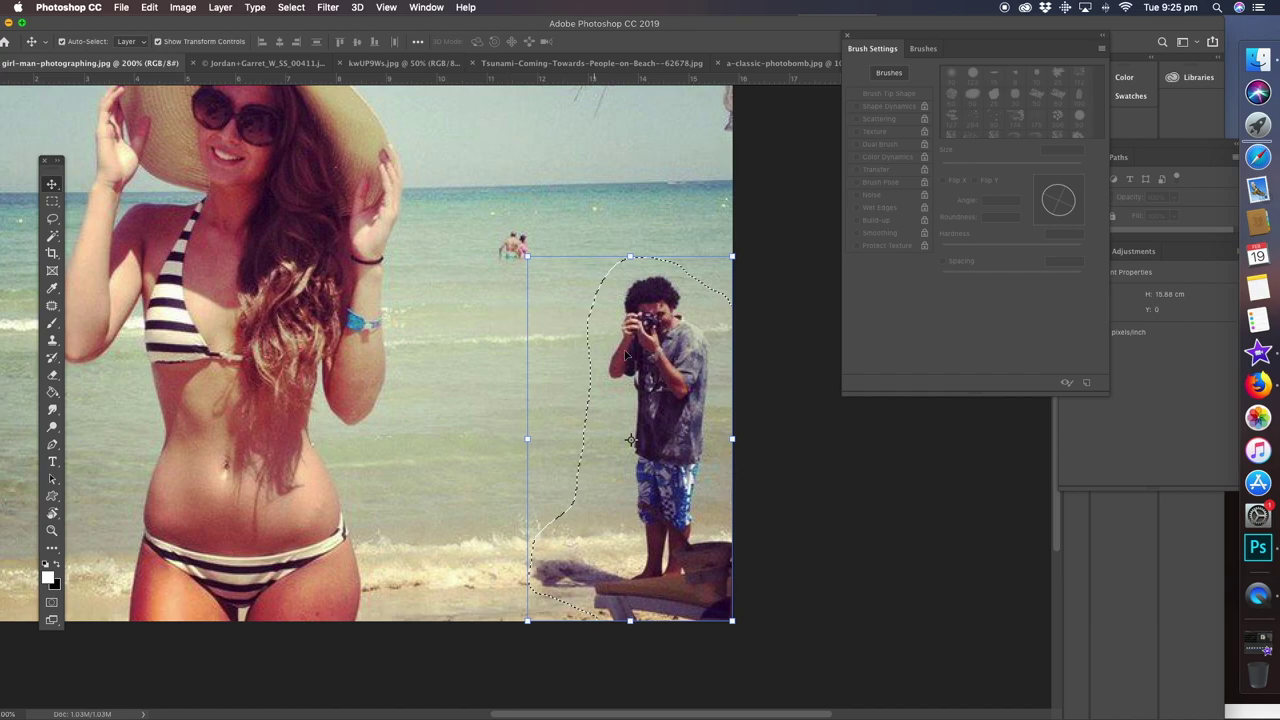
pyautogui.click(149, 8)
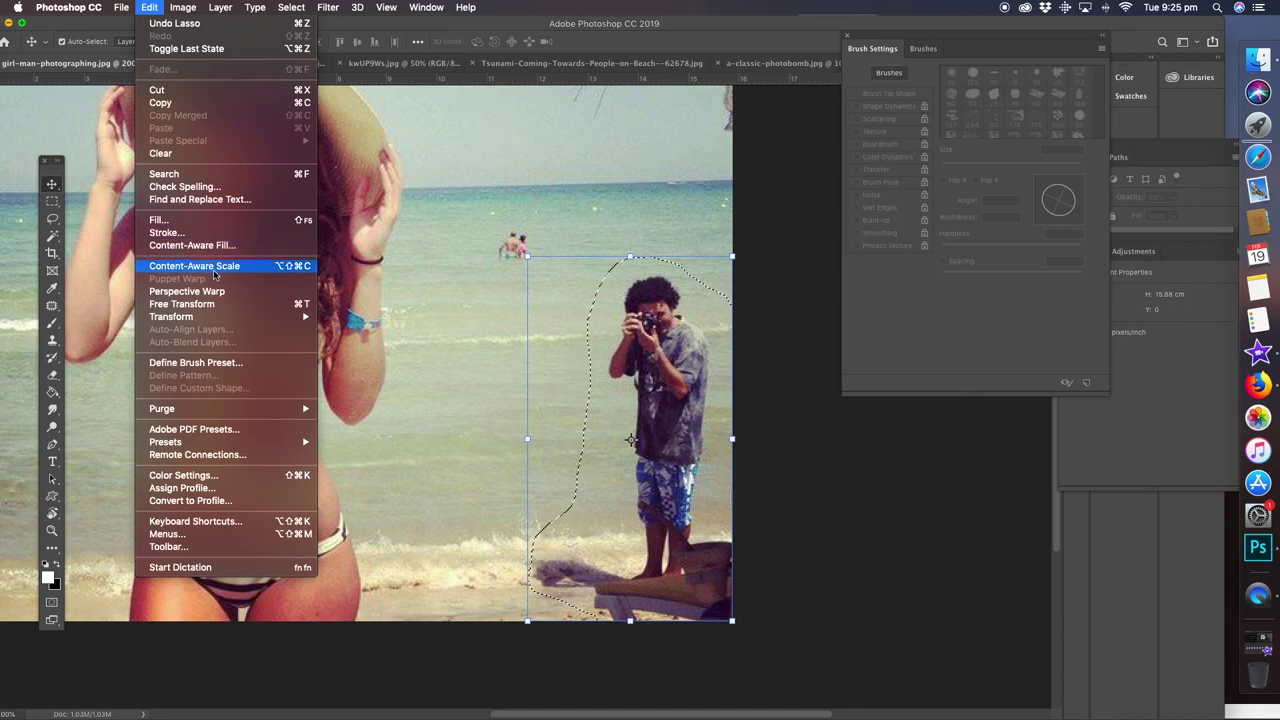
pyautogui.click(200, 245)
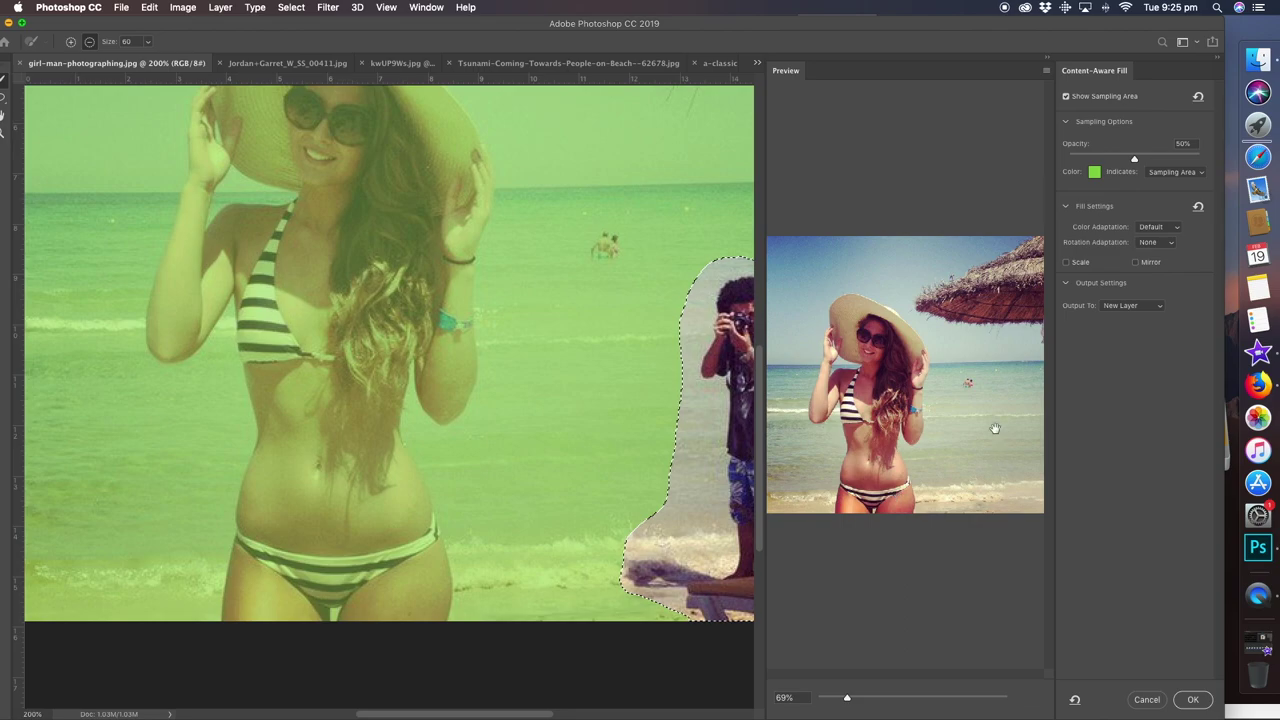
pyautogui.click(1186, 700)
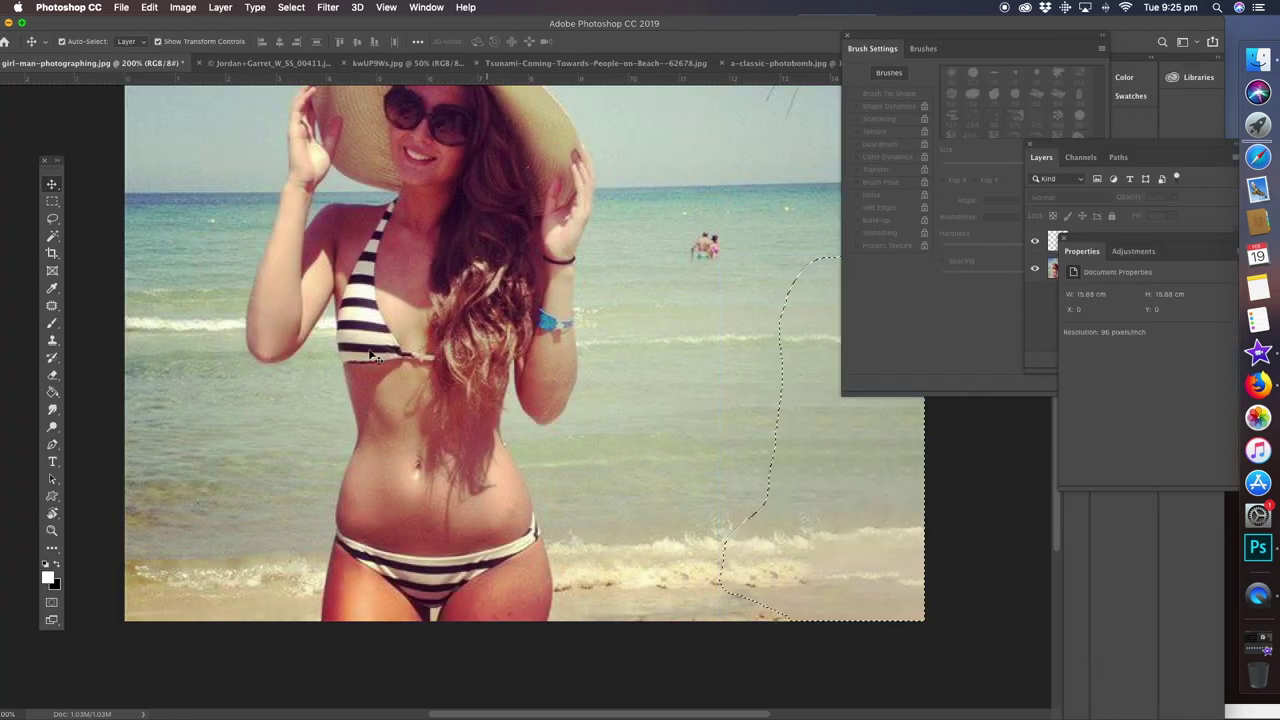
pyautogui.click(52, 532)
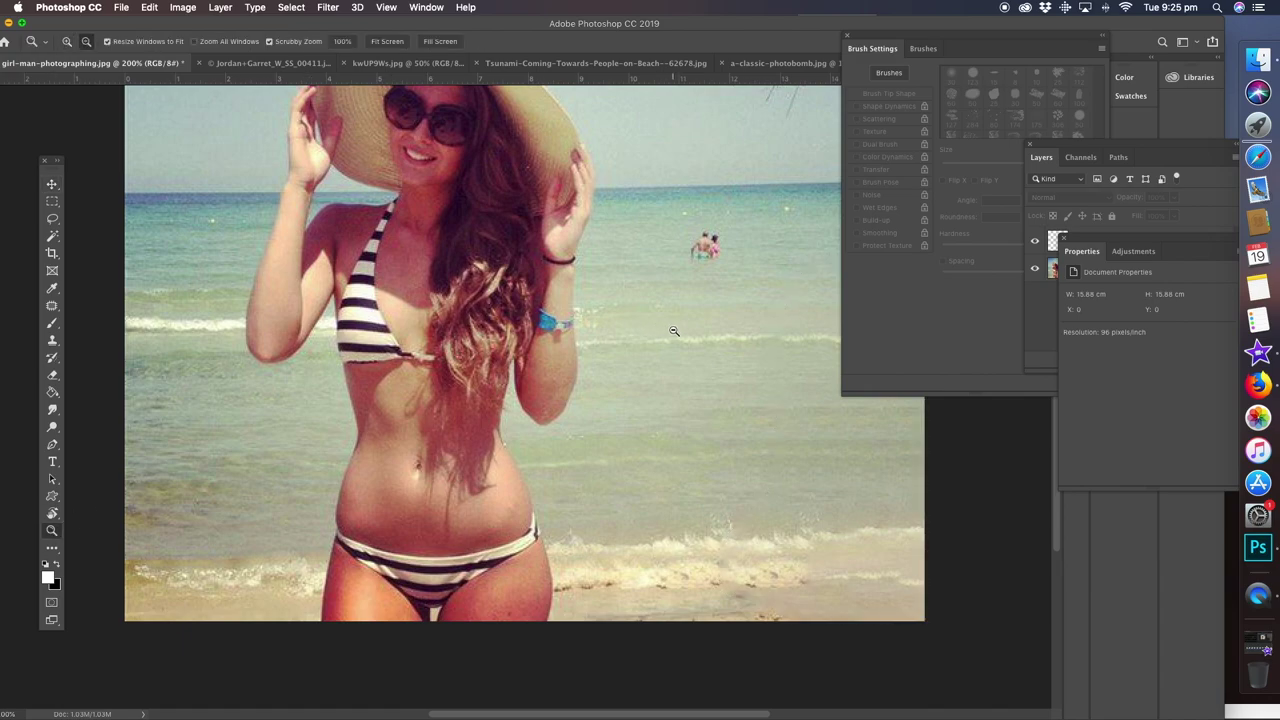
pyautogui.keyDown('alt'); pyautogui.click(661, 323); pyautogui.keyUp('alt')
pyautogui.click(53, 219)
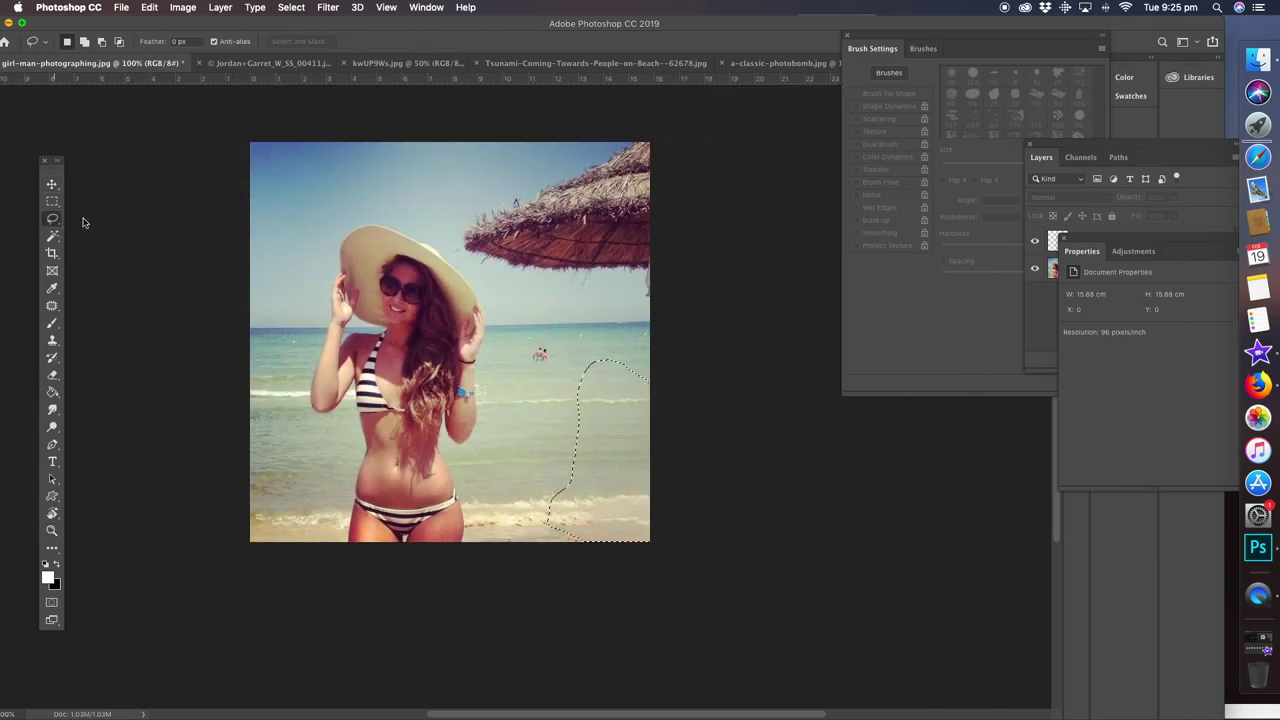
pyautogui.click(512, 315)
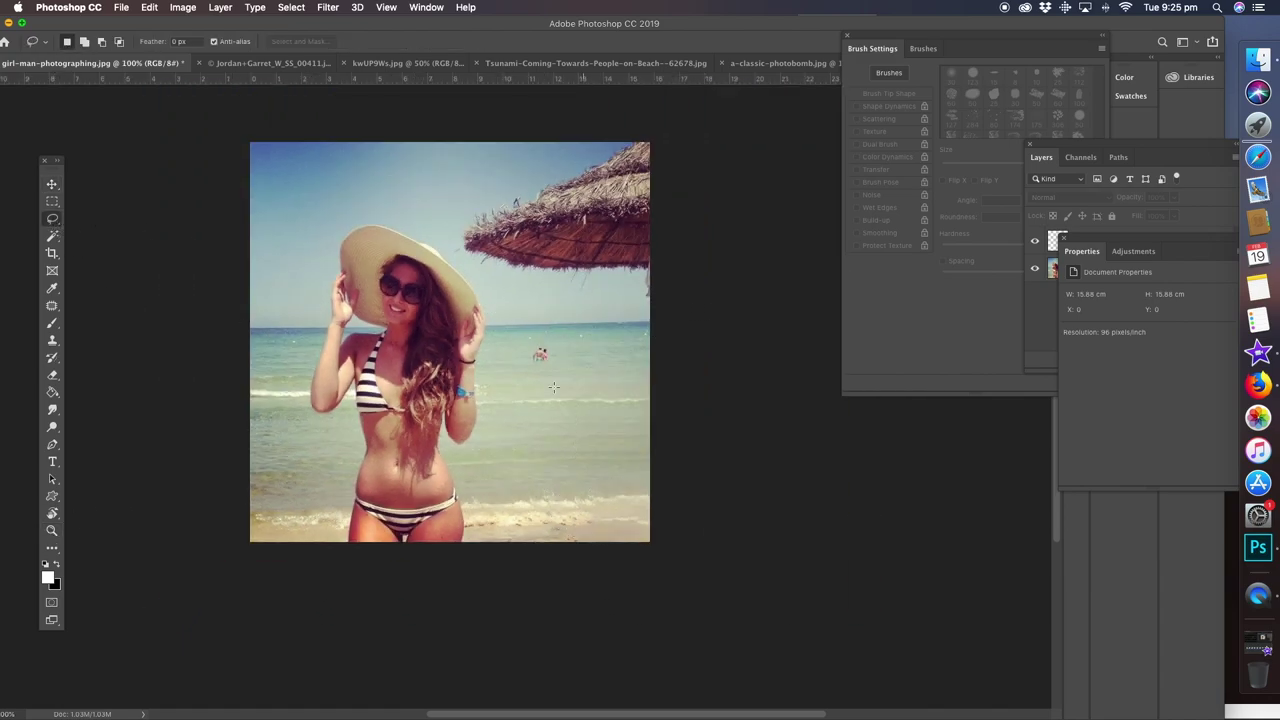
# Try to lasso the two distant bathers for a content-aware fill on the fill layer, and clear the selection
pyautogui.click(52, 532)
pyautogui.click(592, 387)
pyautogui.click(589, 368)
pyautogui.click(439, 301)
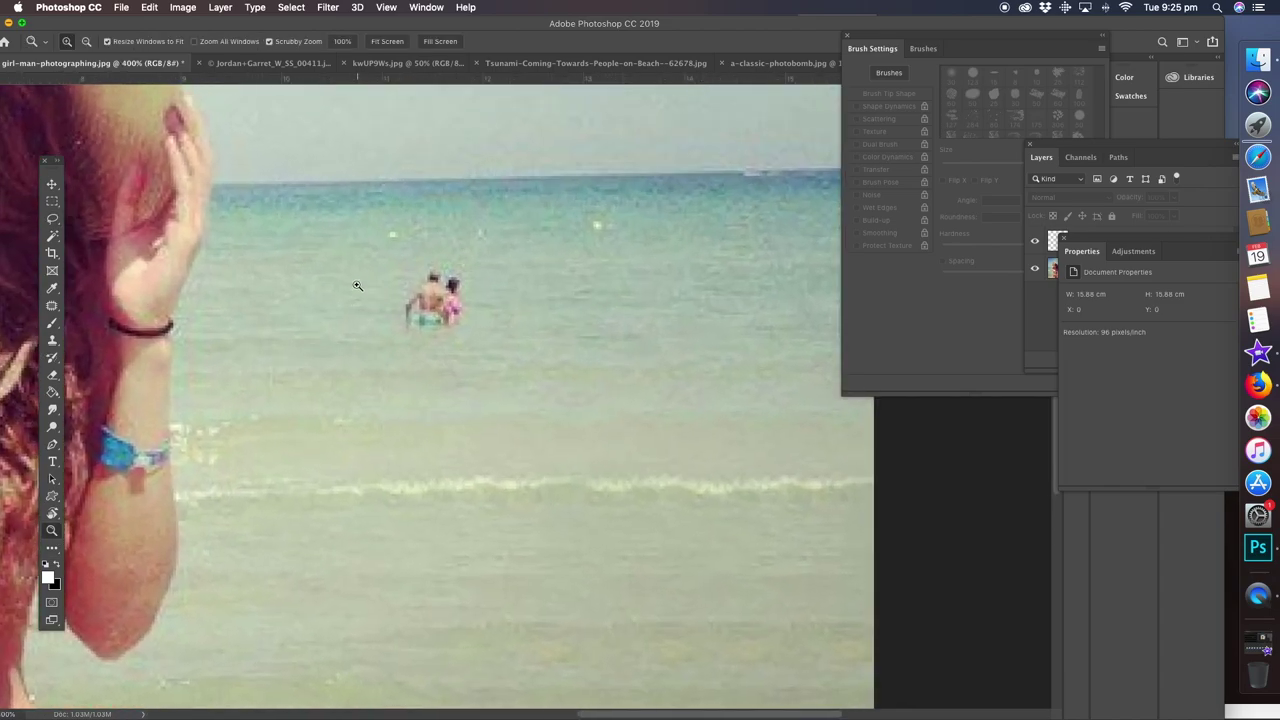
pyautogui.click(460, 304)
pyautogui.click(51, 342)
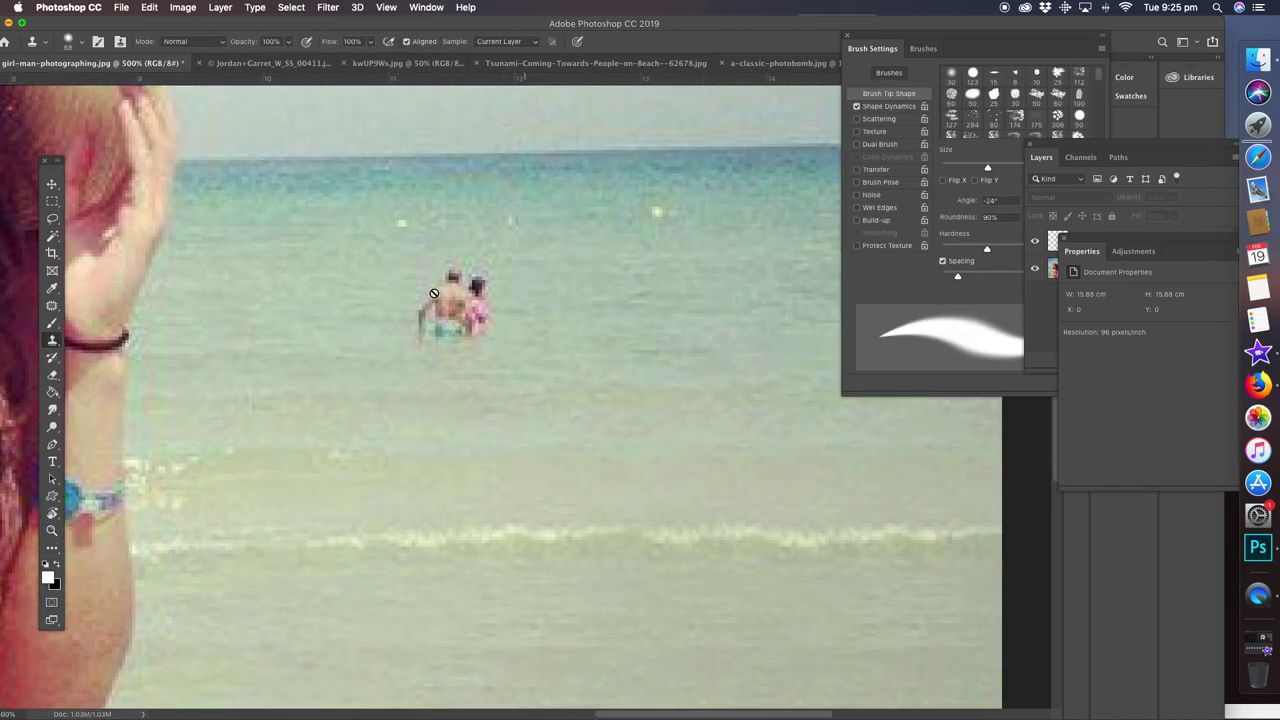
pyautogui.click(51, 219)
pyautogui.moveTo(510, 260)
pyautogui.mouseDown()
pyautogui.moveTo(397, 298)
pyautogui.moveTo(442, 359)
pyautogui.moveTo(524, 343)
pyautogui.moveTo(505, 260)
pyautogui.mouseUp()
pyautogui.click(149, 8)
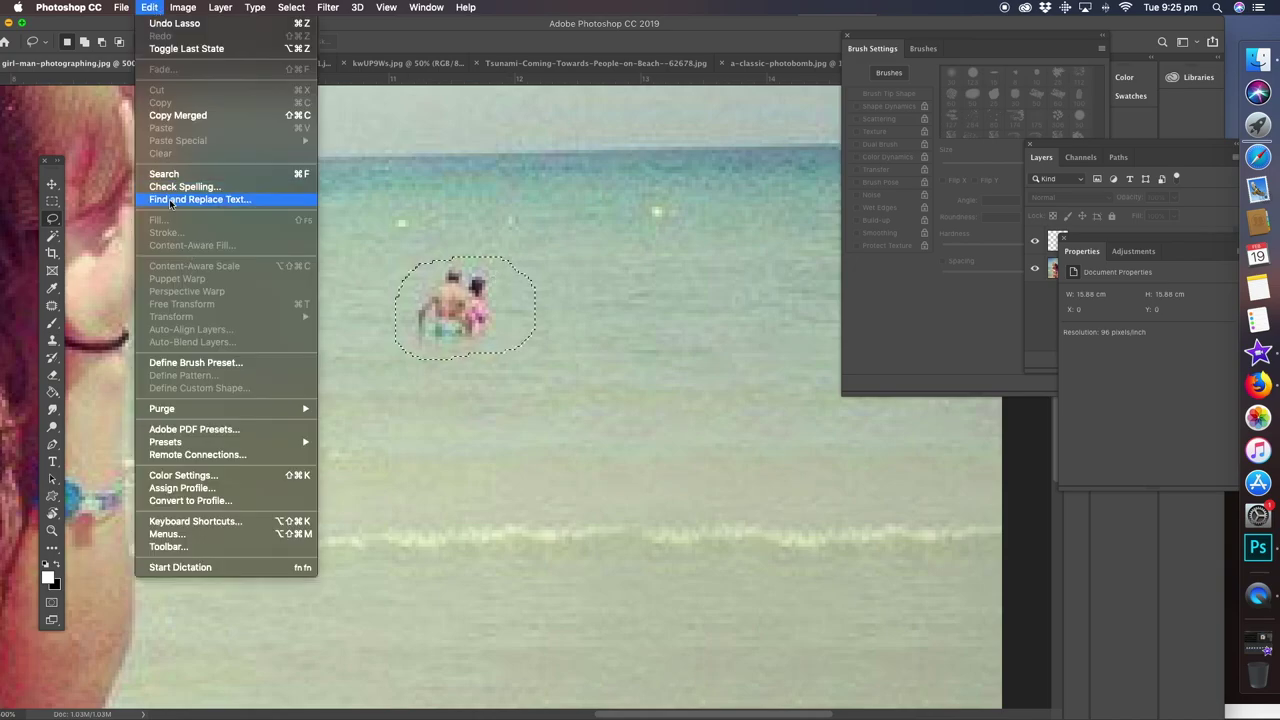
pyautogui.click(52, 218)
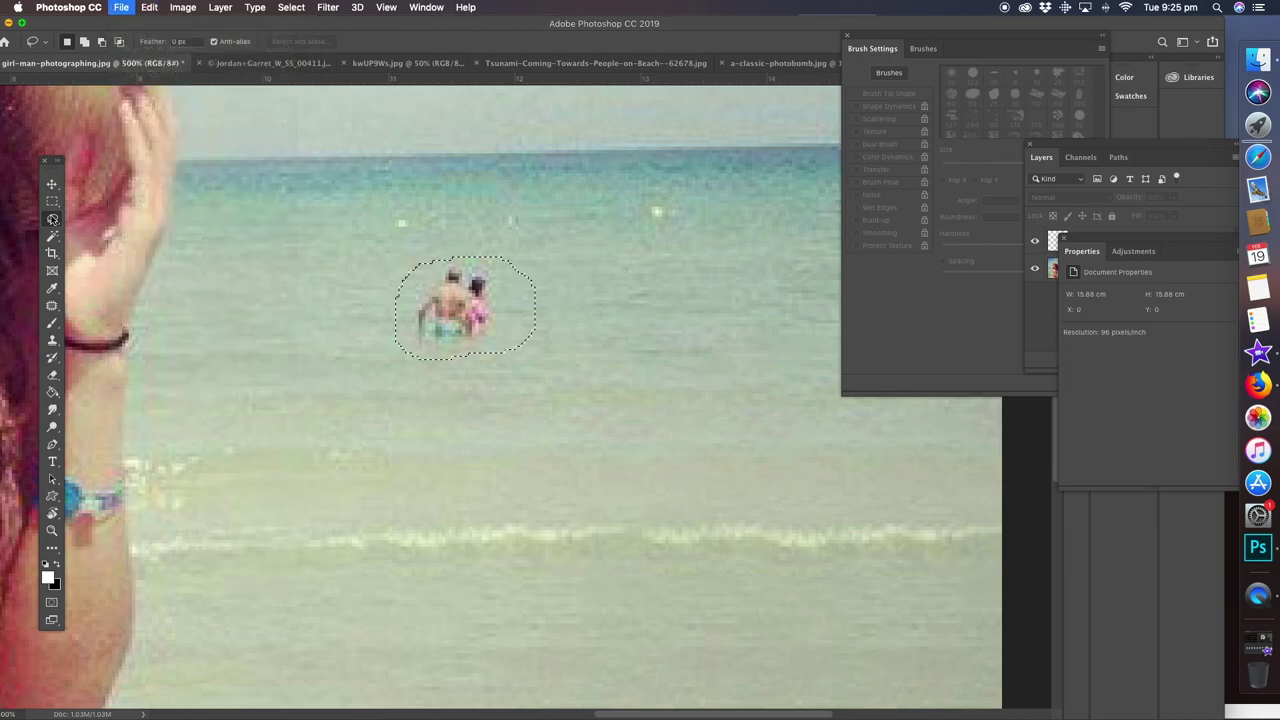
pyautogui.click(550, 241)
# Make the Background layer active and lasso around the two distant bathers in the sea
pyautogui.click(1043, 300)
pyautogui.click(1092, 271)
pyautogui.moveTo(484, 252)
pyautogui.mouseDown()
pyautogui.moveTo(388, 290)
pyautogui.moveTo(483, 375)
pyautogui.moveTo(452, 242)
pyautogui.mouseUp()
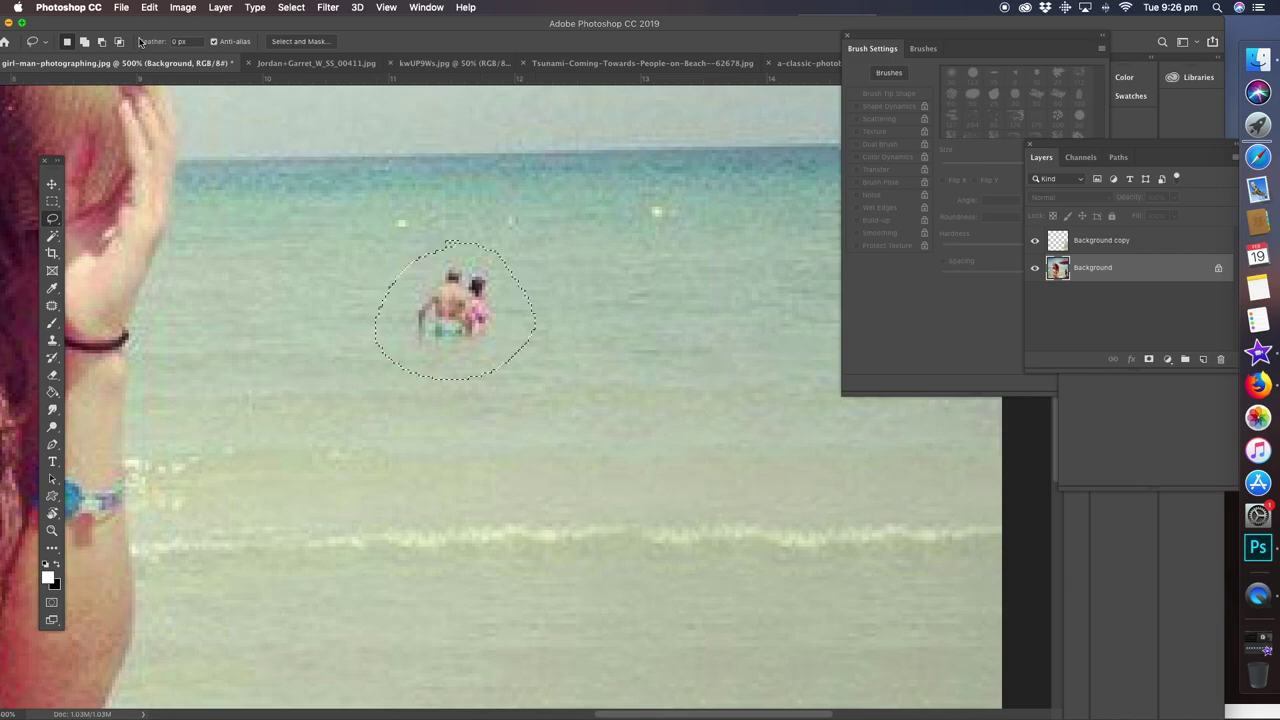
# Remove the selected bathers using Content-Aware Fill output to a new layer, clear the selection and view the whole photo
pyautogui.click(182, 8)
pyautogui.moveTo(149, 7)
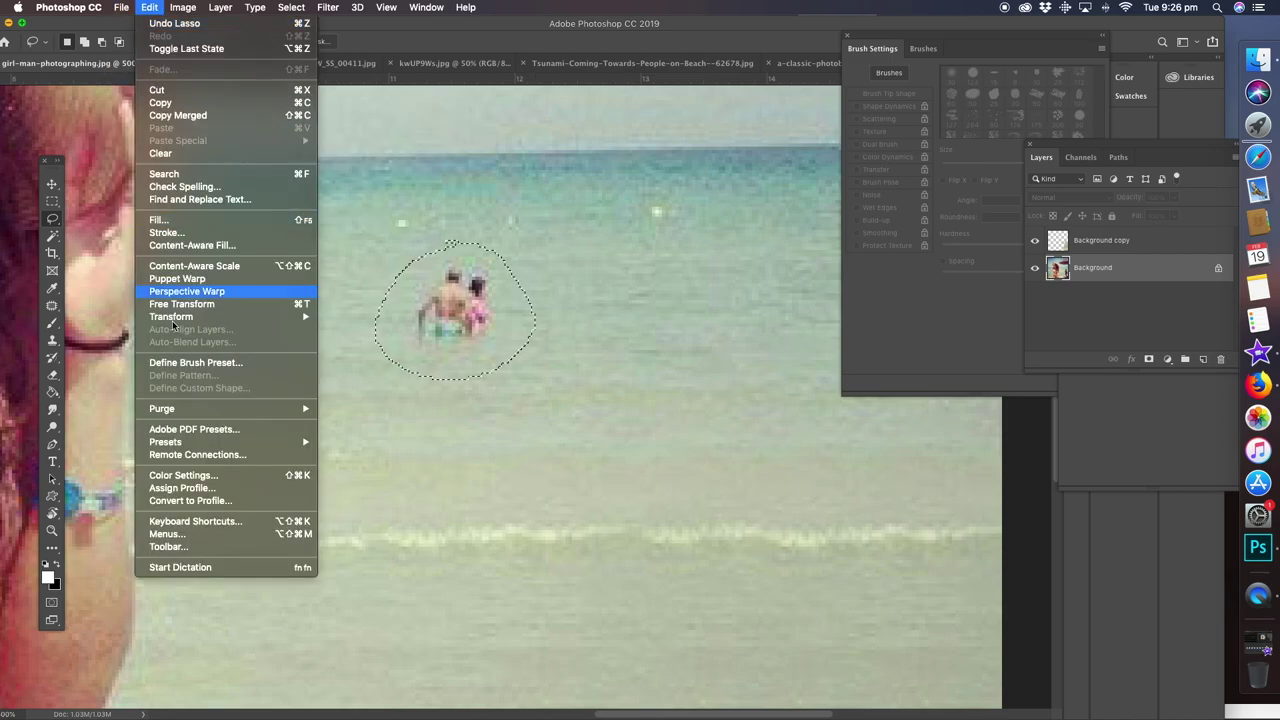
pyautogui.click(186, 245)
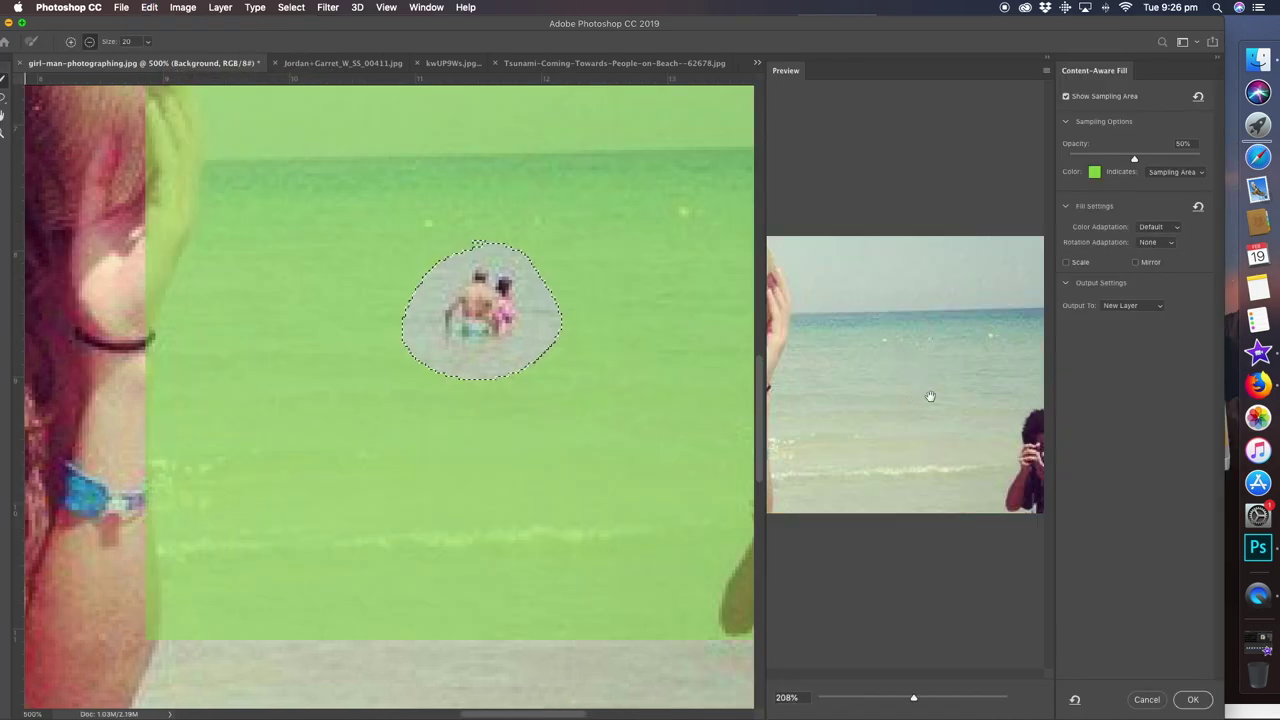
pyautogui.click(1192, 699)
pyautogui.press('super+d')
pyautogui.click(52, 531)
pyautogui.moveTo(623, 366); pyautogui.dragTo(541, 368)
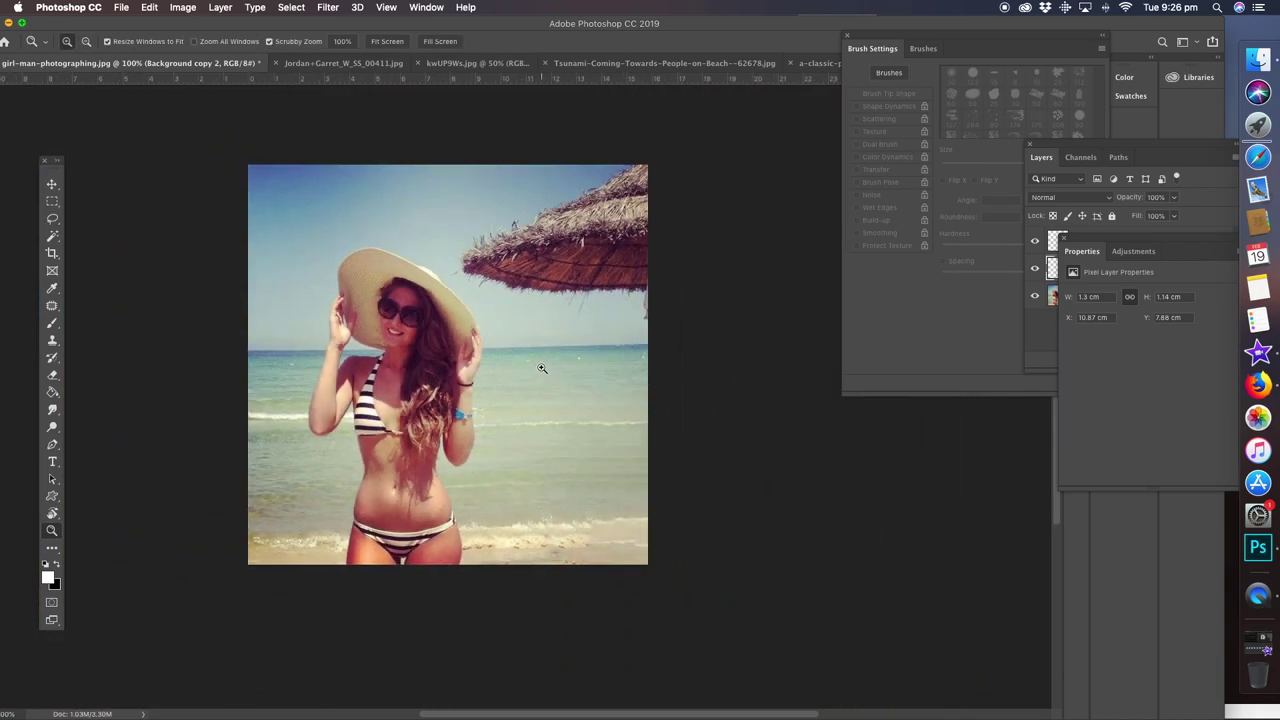
# Switch to kwUP9Ws.jpg and examine the shouting man, his paddle, and the rocks, boats and horizon behind him
pyautogui.click(308, 64)
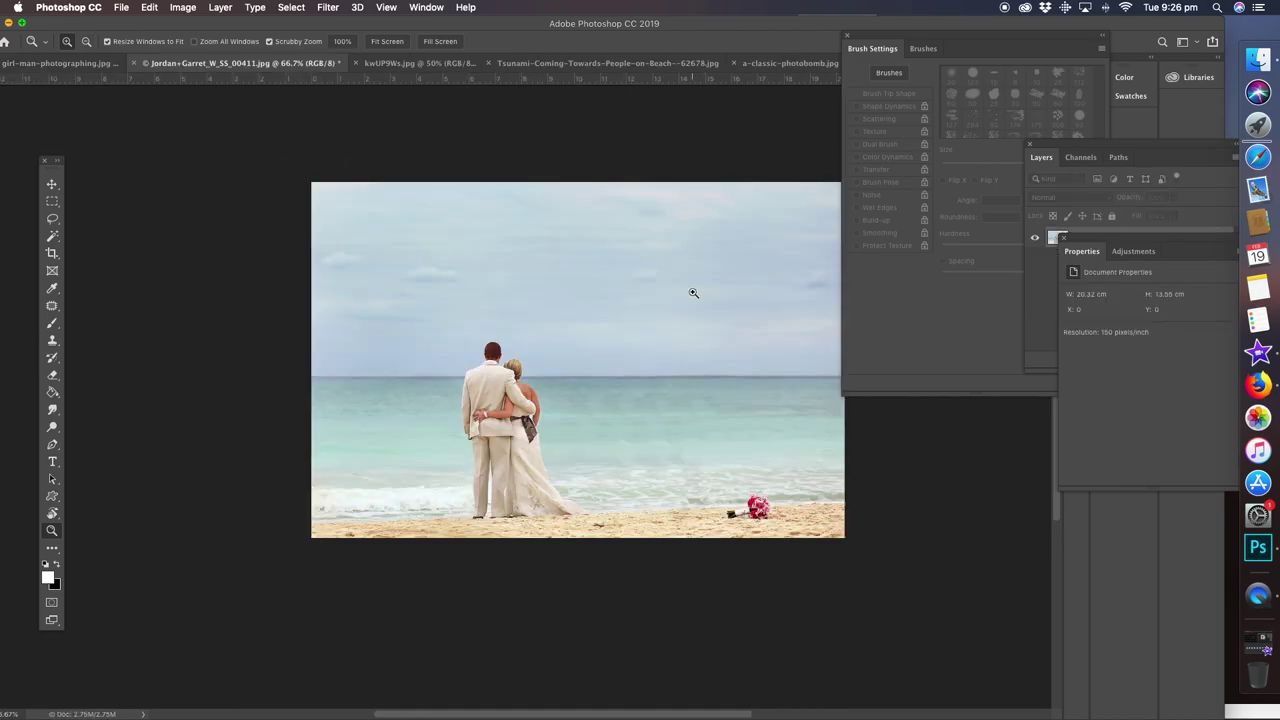
pyautogui.click(432, 66)
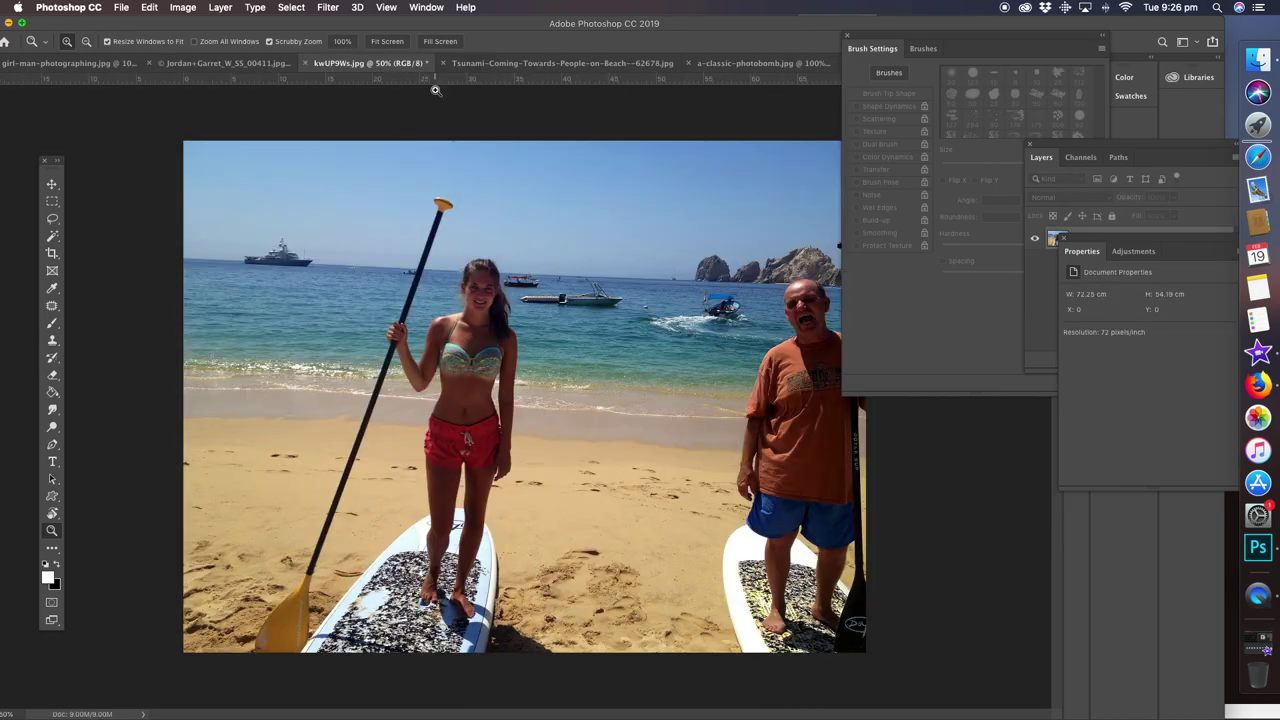
pyautogui.click(768, 318)
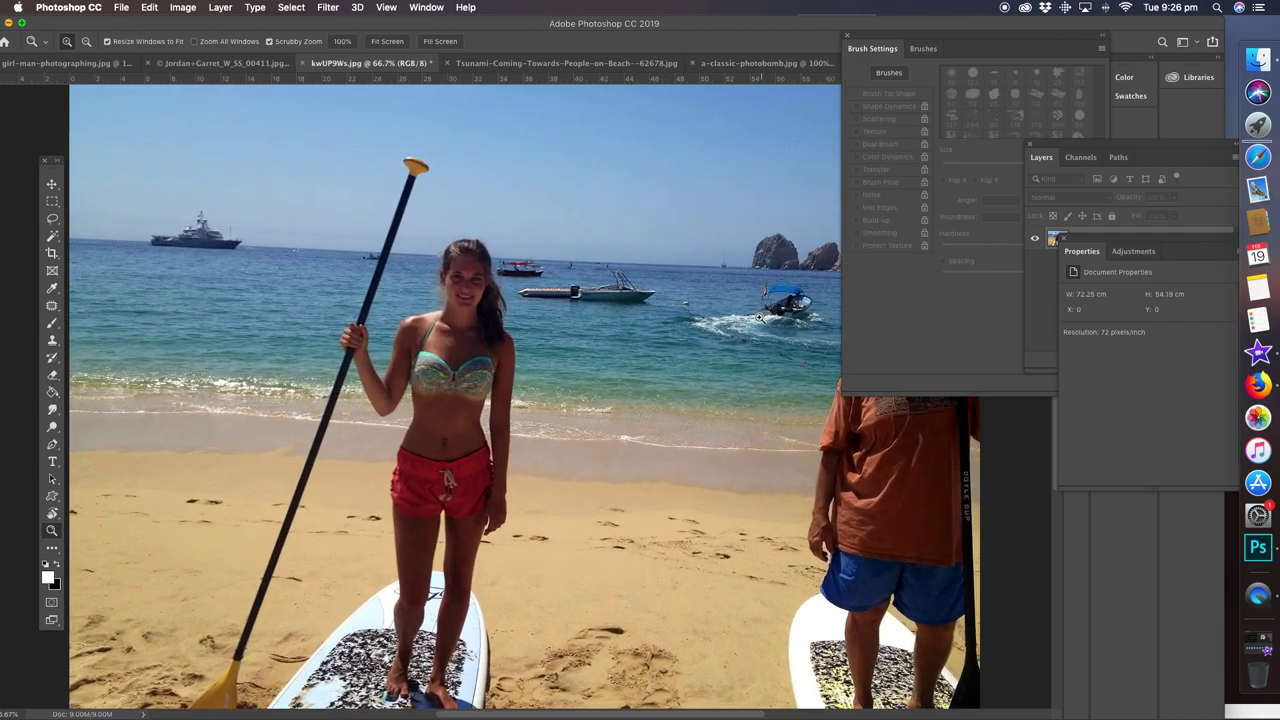
pyautogui.hscroll(6, 681, 298)
pyautogui.scroll(-1, 681, 298)
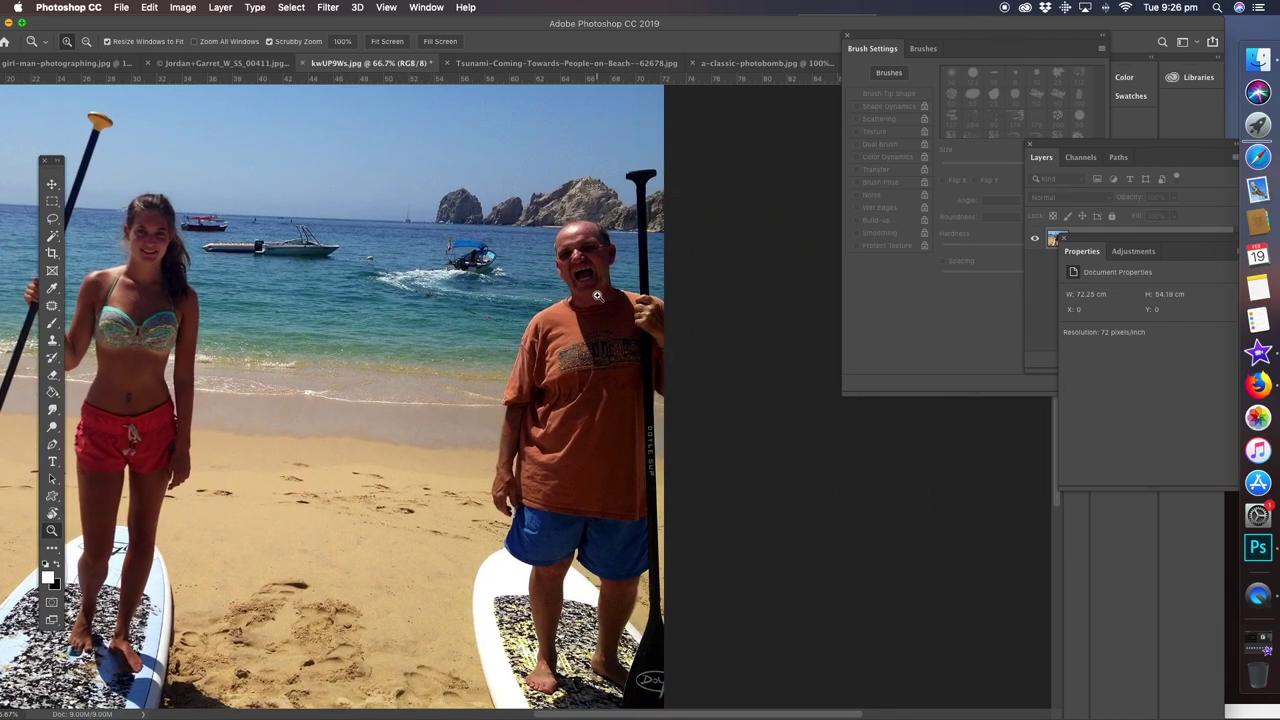
pyautogui.click(448, 224)
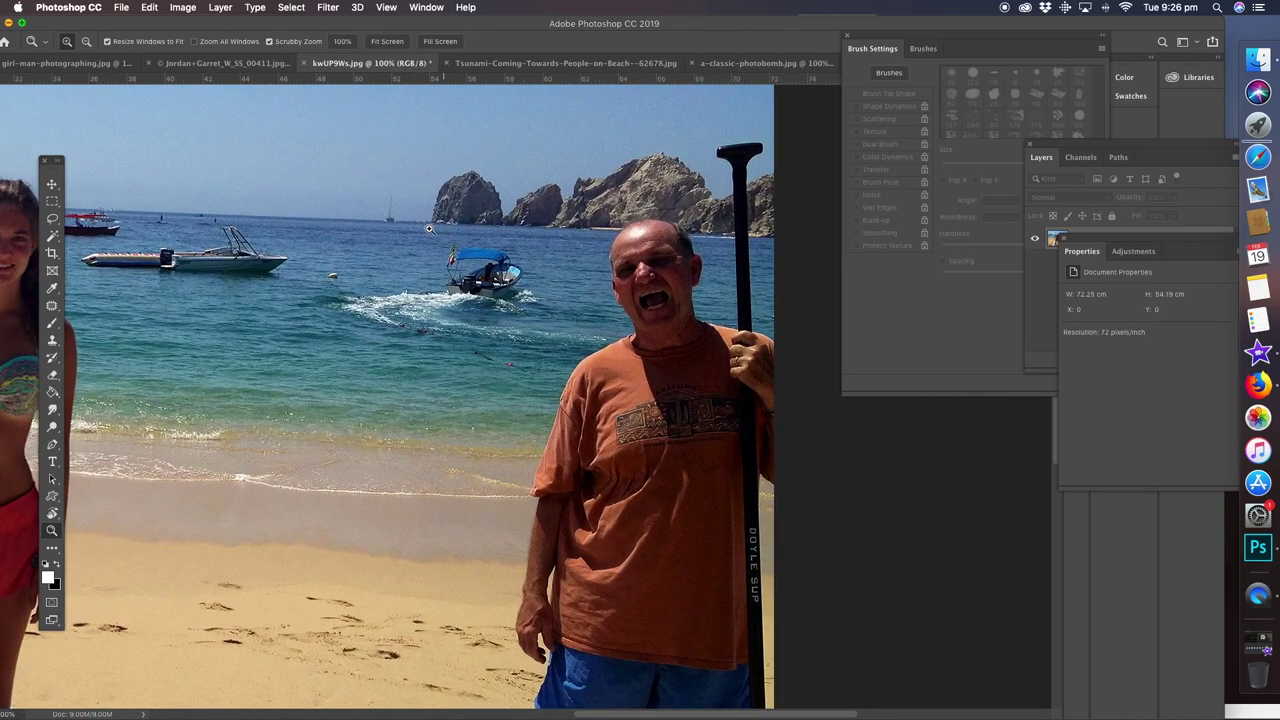
pyautogui.click(426, 230)
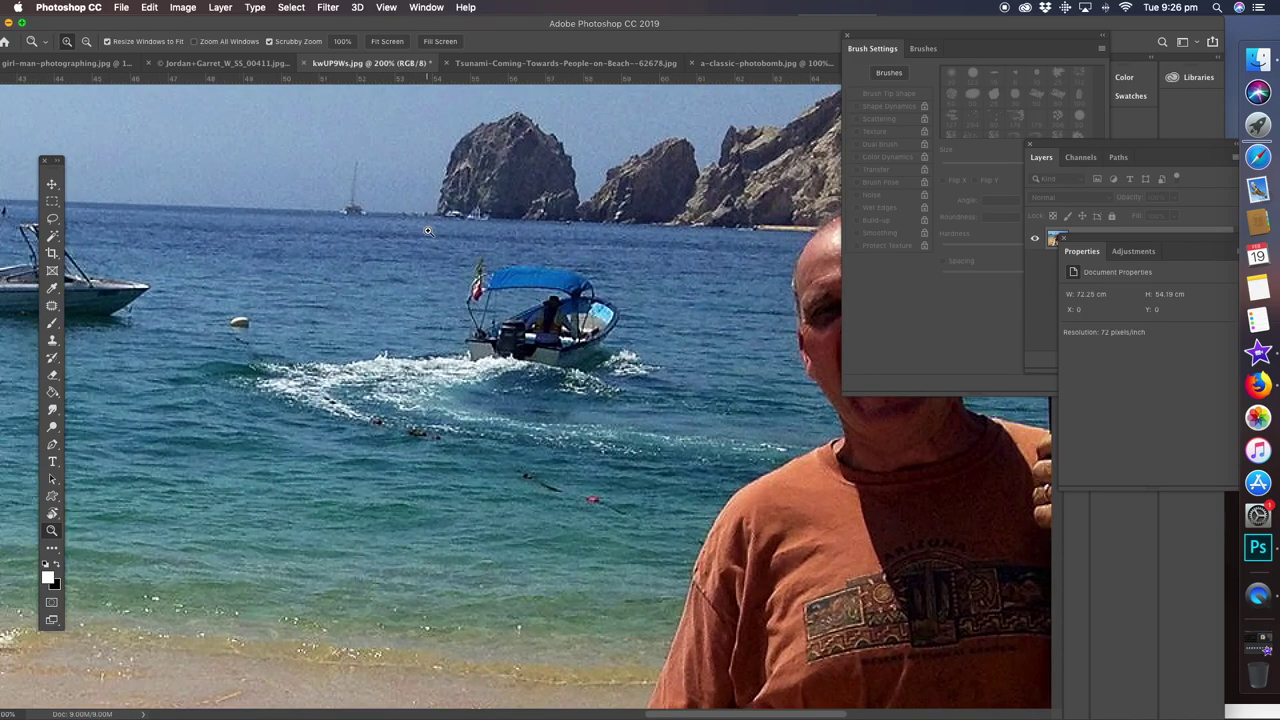
pyautogui.keyDown('alt'); pyautogui.click(465, 269); pyautogui.keyUp('alt')
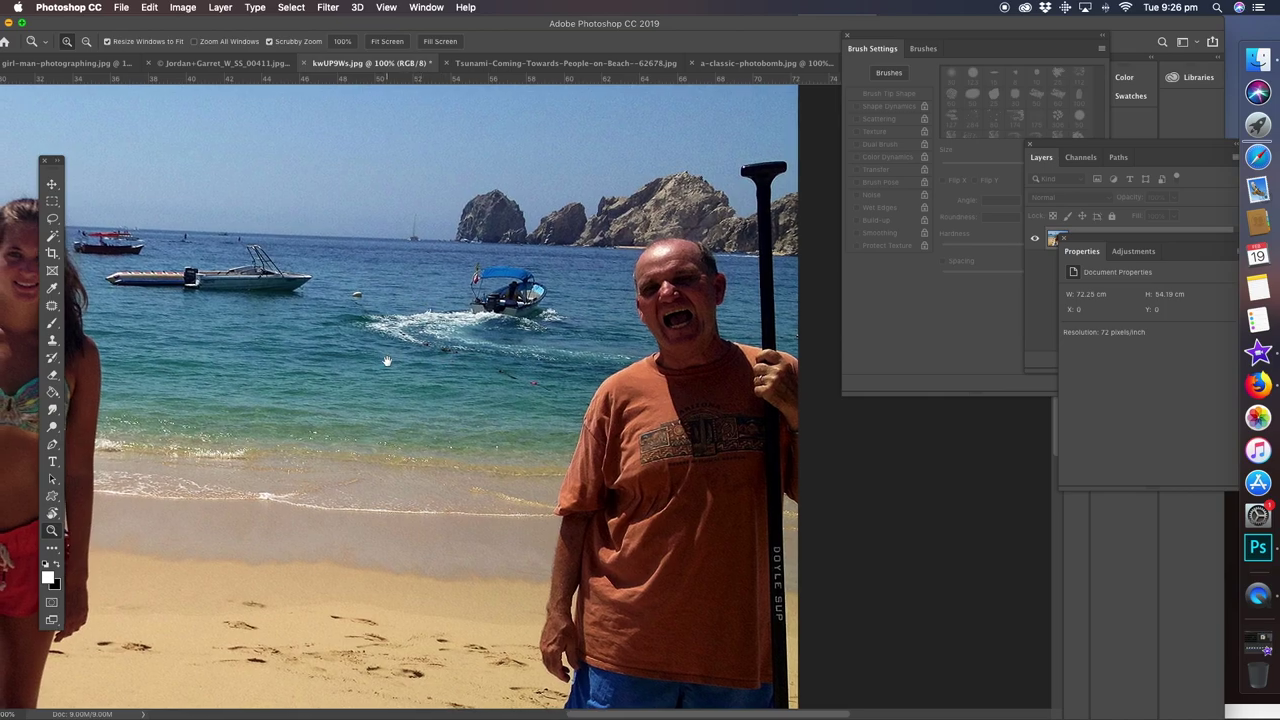
pyautogui.click(246, 357)
pyautogui.keyDown('alt'); pyautogui.click(256, 354); pyautogui.keyUp('alt')
pyautogui.keyDown('alt'); pyautogui.click(256, 354); pyautogui.keyUp('alt')
pyautogui.keyDown('alt'); pyautogui.click(256, 354); pyautogui.keyUp('alt')
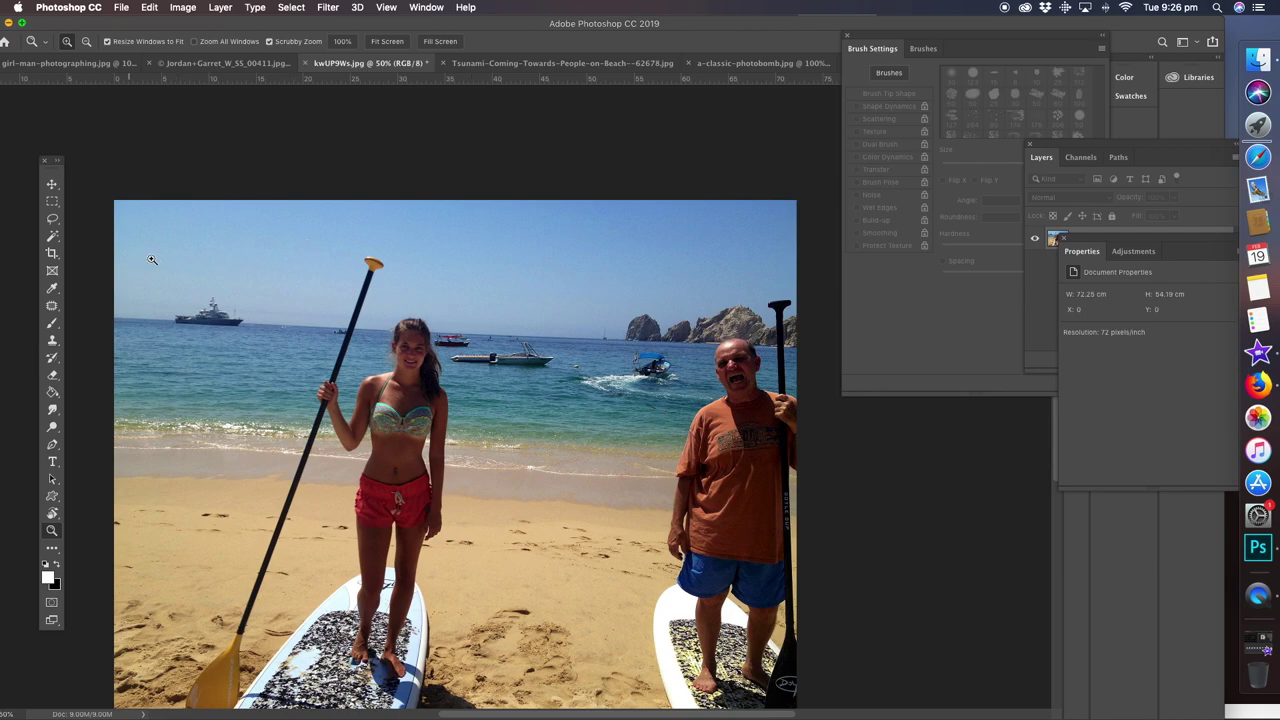
# Try a rectangular selection around the woman's side of the photo that leaves out the man, and clear it
pyautogui.press('m')
pyautogui.moveTo(113, 197); pyautogui.dragTo(639, 698)
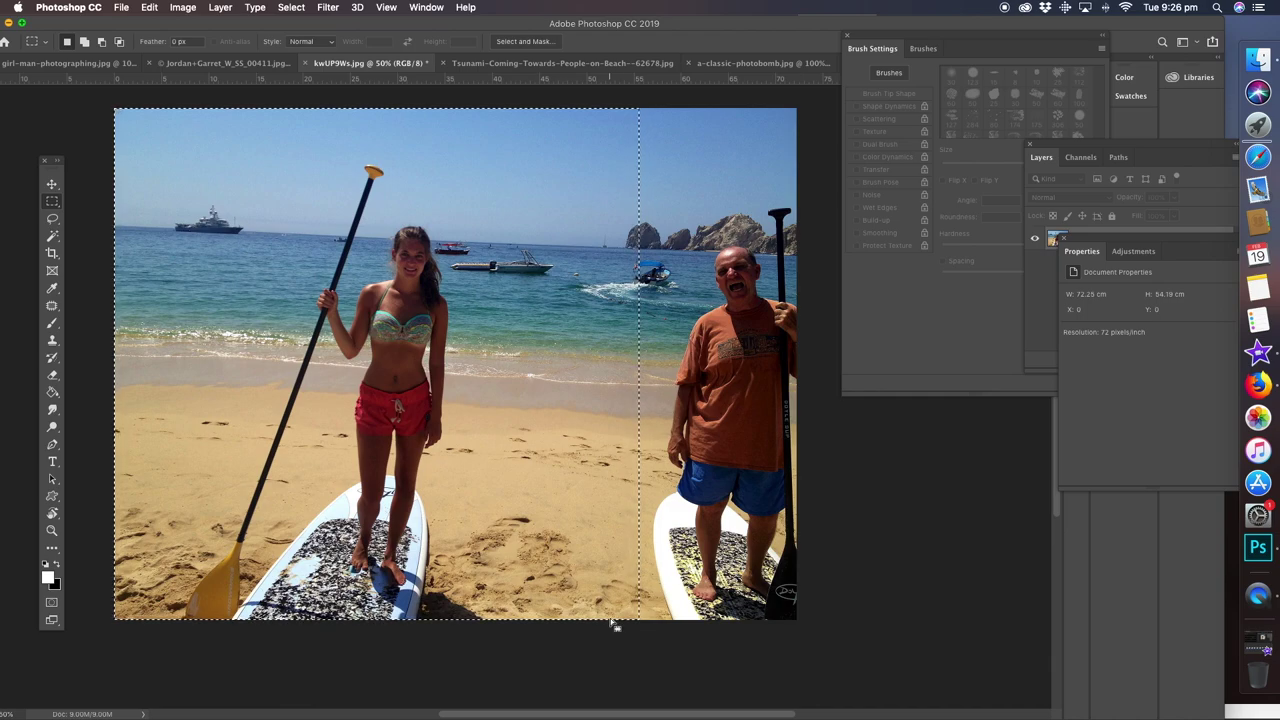
pyautogui.click(676, 229)
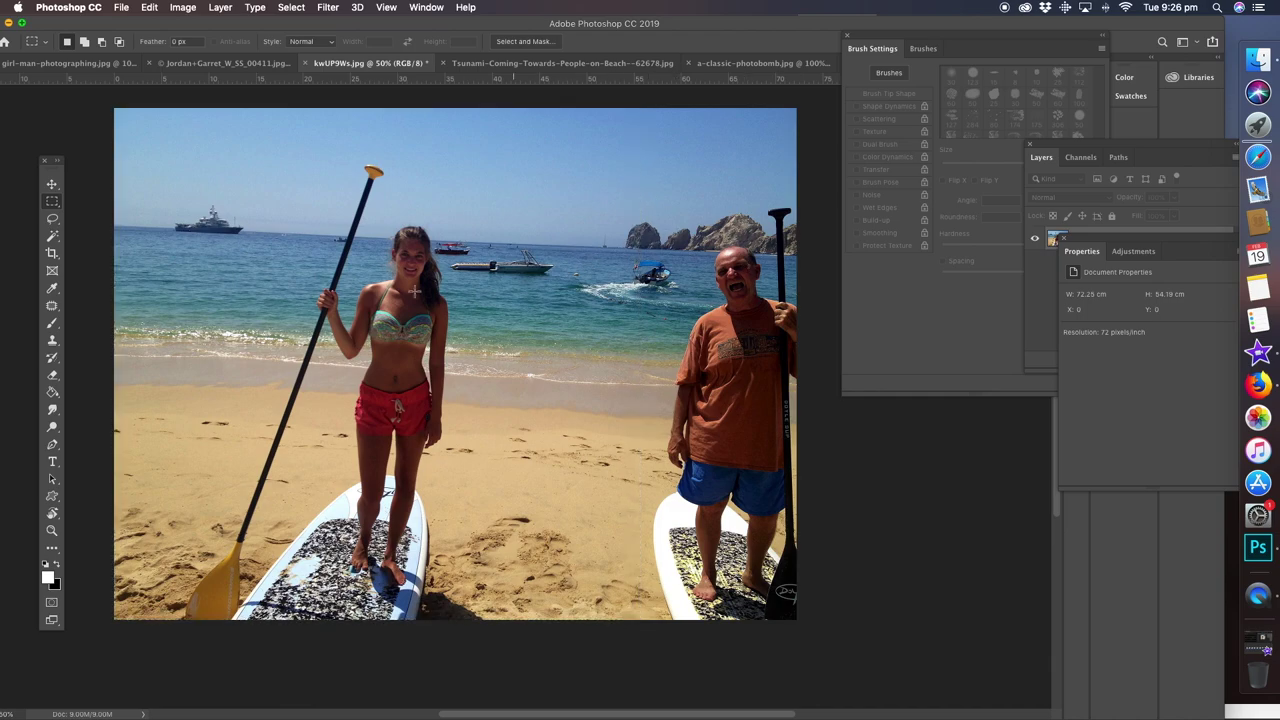
# Lasso around the blue-canopied motorboat and its wake in the sea beside the man
pyautogui.click(52, 530)
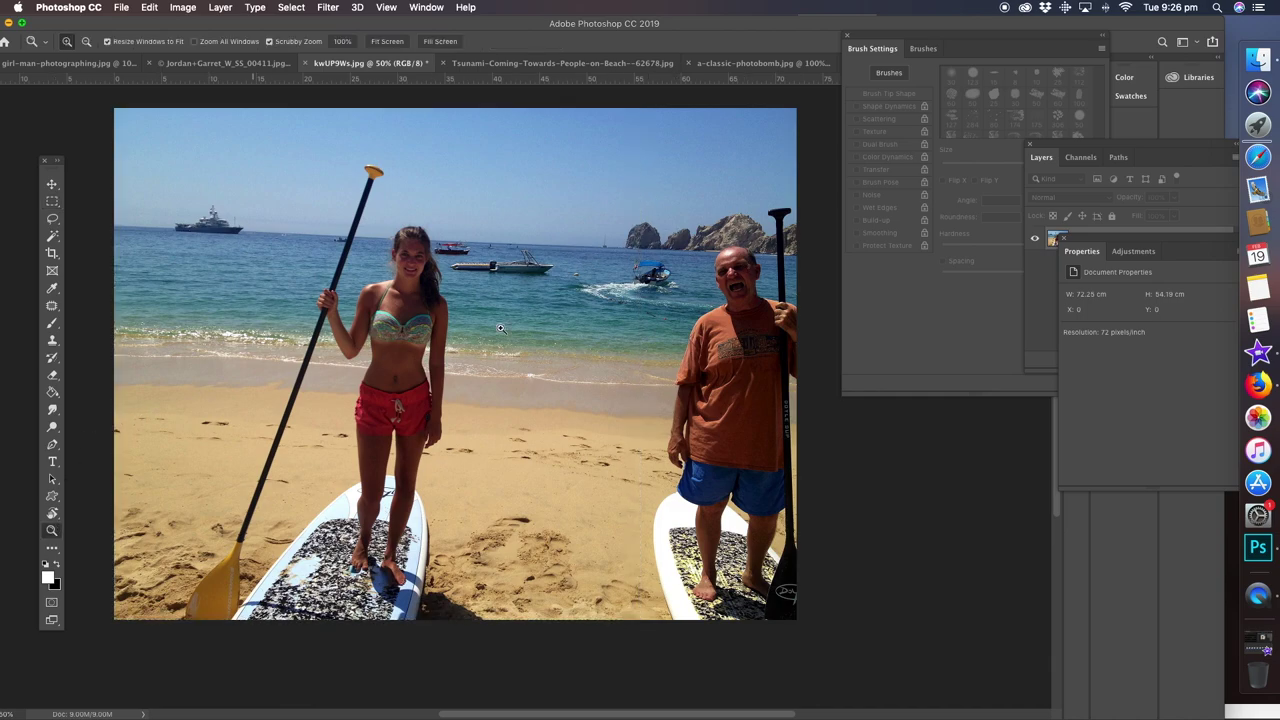
pyautogui.click(696, 294)
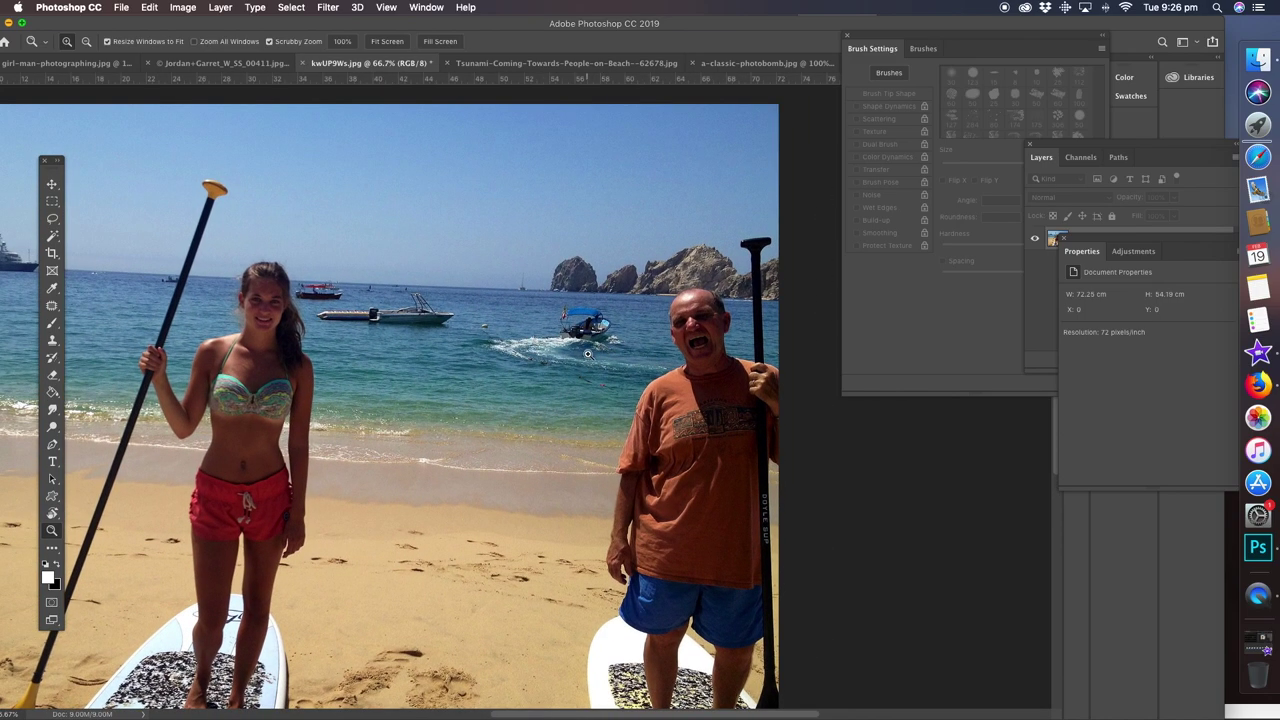
pyautogui.click(589, 352)
pyautogui.click(52, 220)
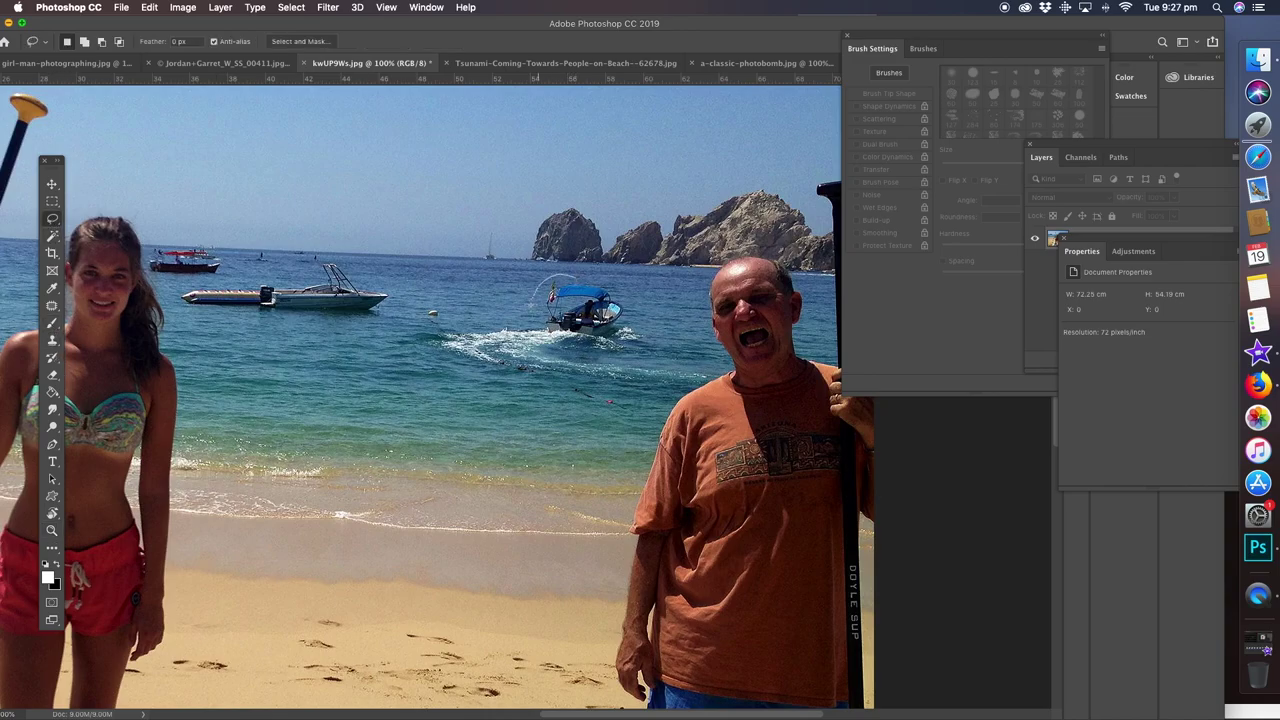
pyautogui.moveTo(420, 322)
pyautogui.mouseDown()
pyautogui.moveTo(408, 379)
pyautogui.moveTo(508, 384)
pyautogui.moveTo(643, 423)
pyautogui.moveTo(702, 372)
pyautogui.moveTo(690, 321)
pyautogui.moveTo(592, 276)
pyautogui.mouseUp()
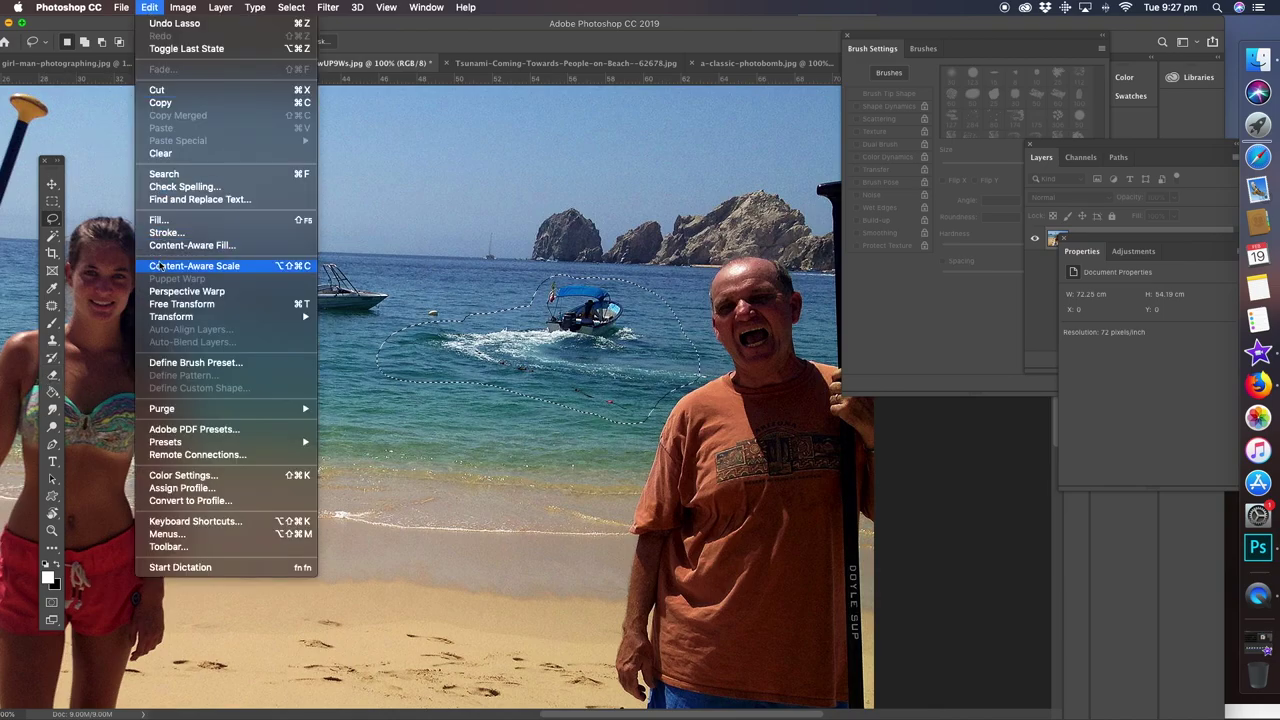
# Remove the selected motorboat and wake using Content-Aware Fill output to a new layer, and clear the selection
pyautogui.click(144, 238)
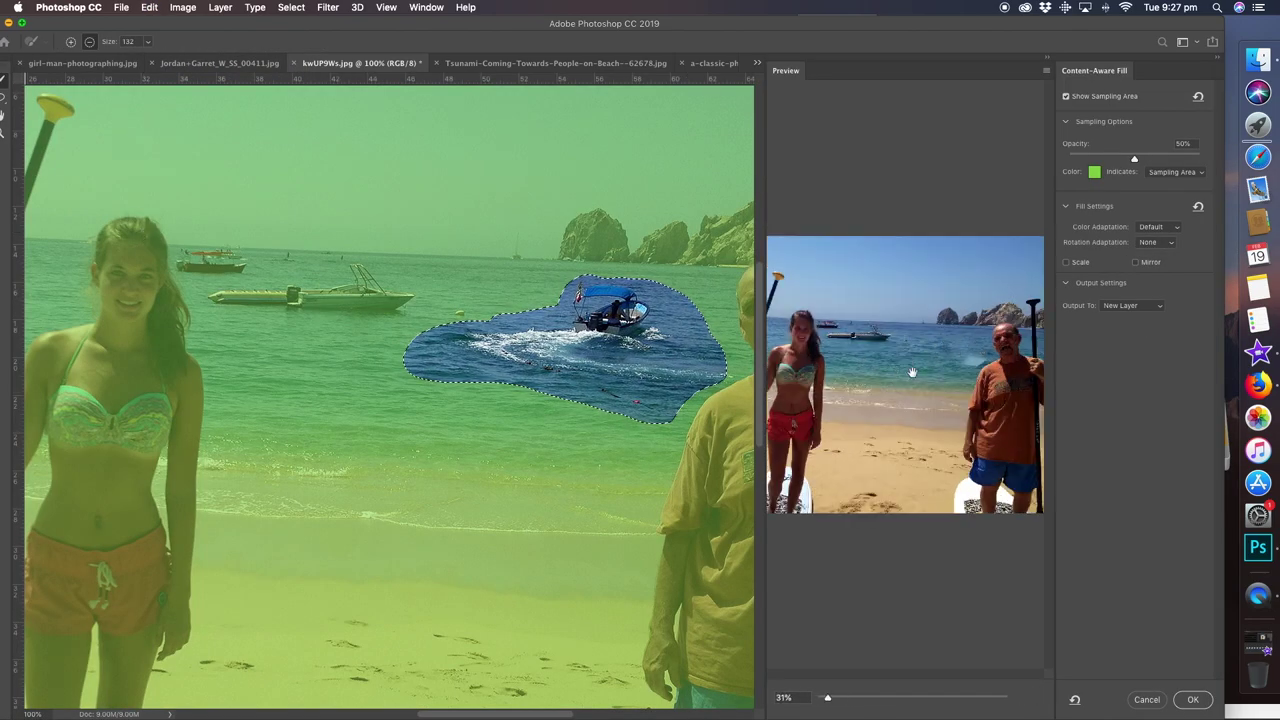
pyautogui.click(1193, 699)
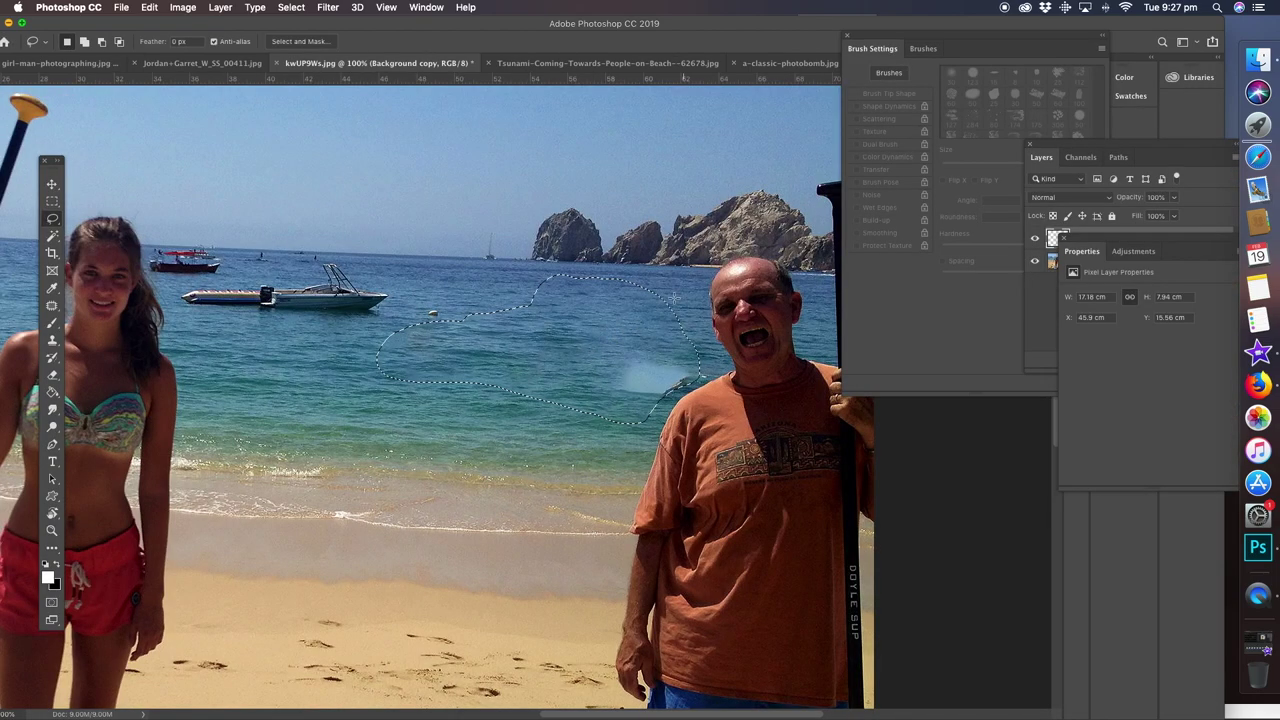
pyautogui.press('super+d')
# Make the Background layer active and flatten the image, with the Clone Stamp tool ready for retouching
pyautogui.click(1052, 265)
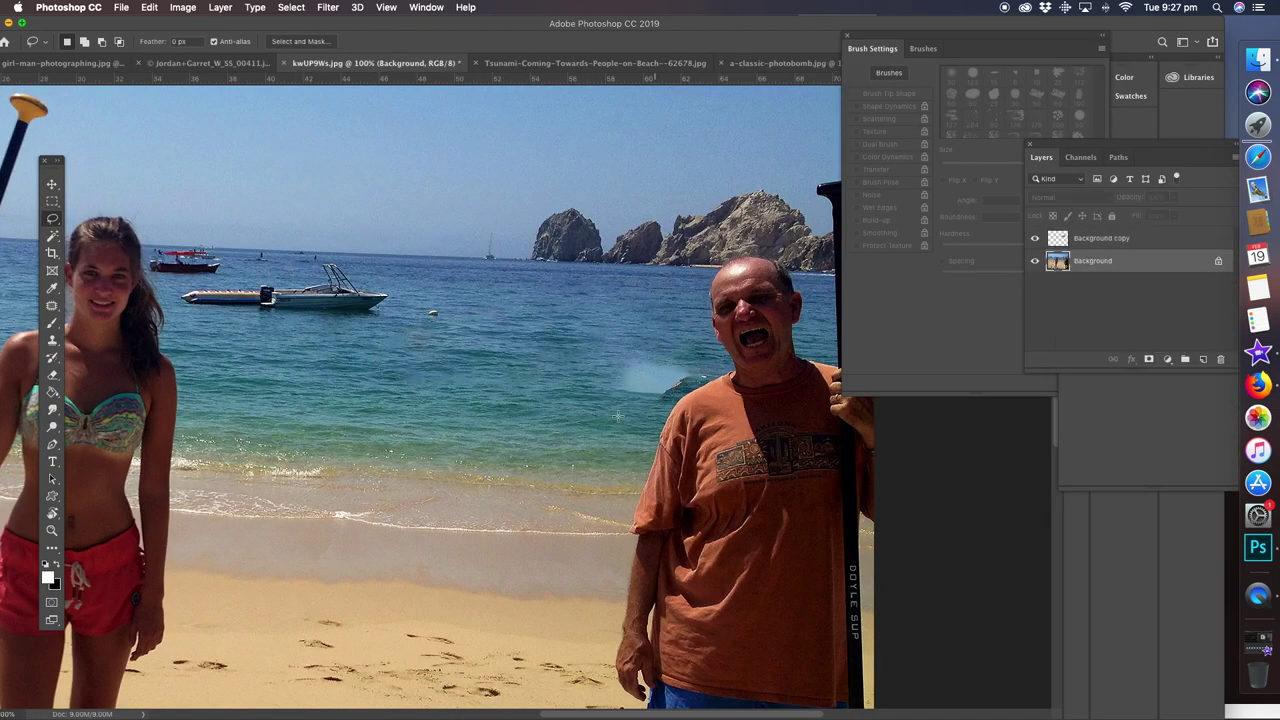
pyautogui.click(52, 341)
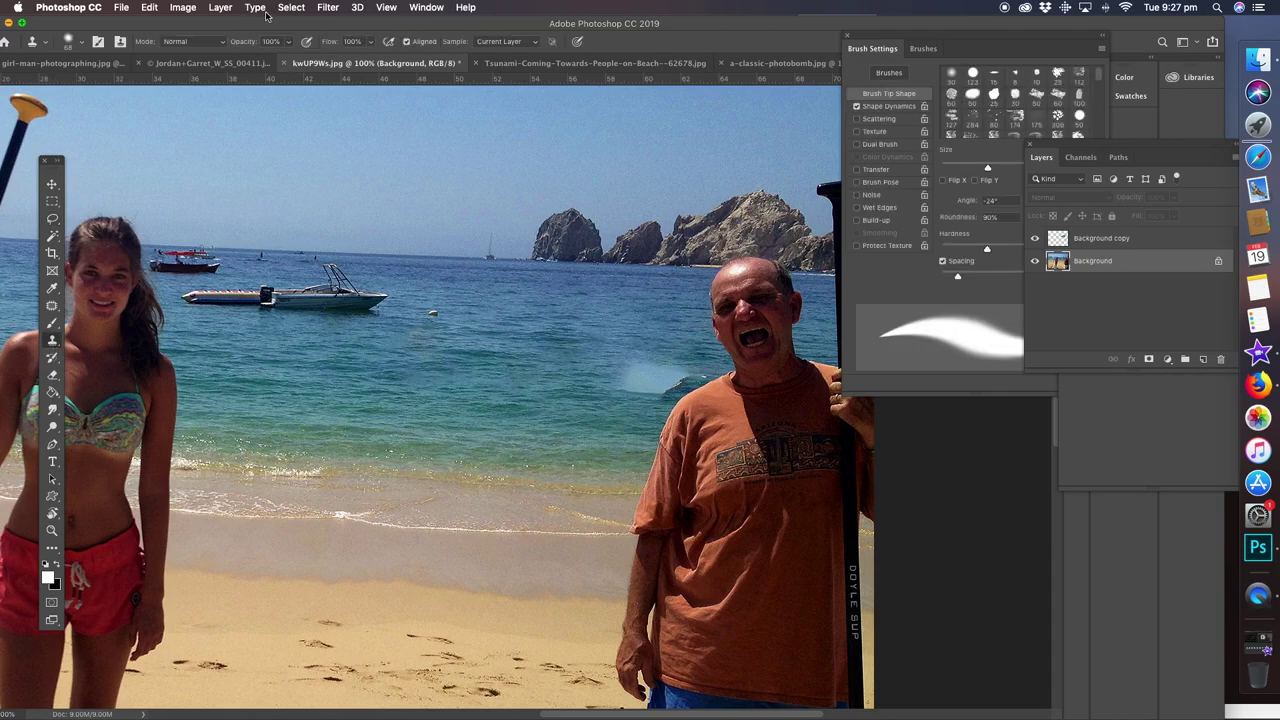
pyautogui.click(224, 8)
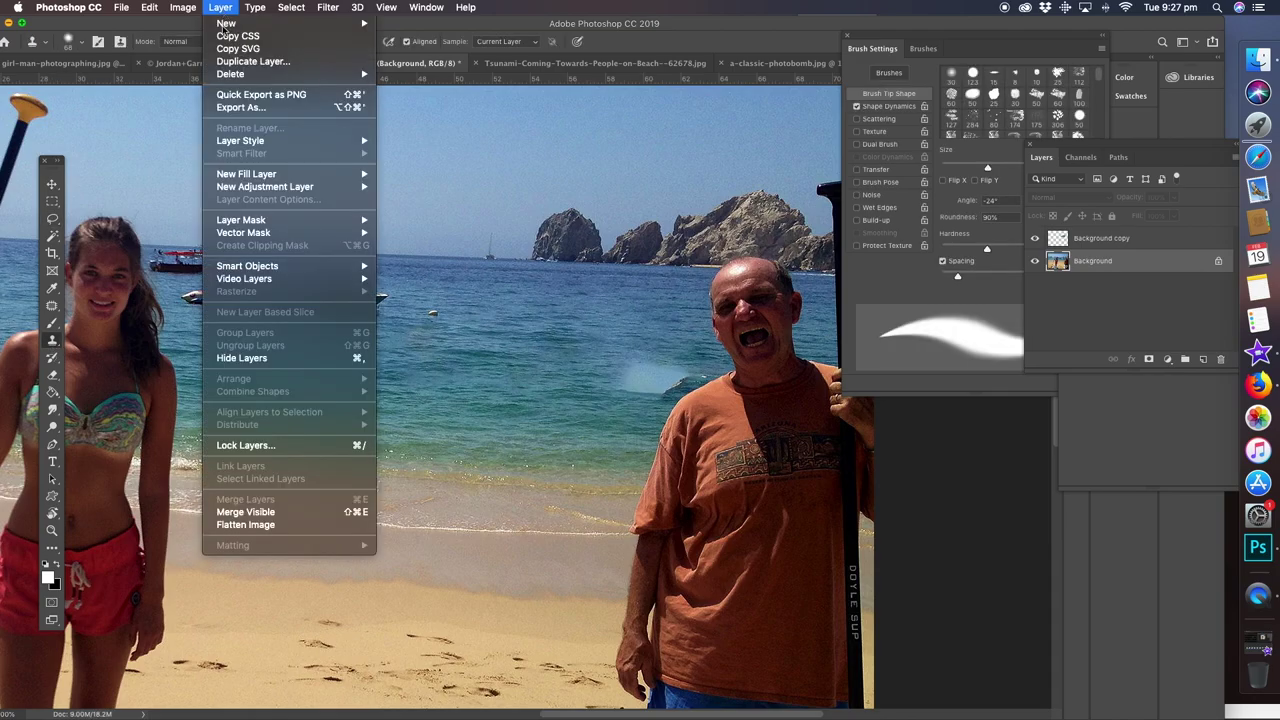
pyautogui.click(283, 527)
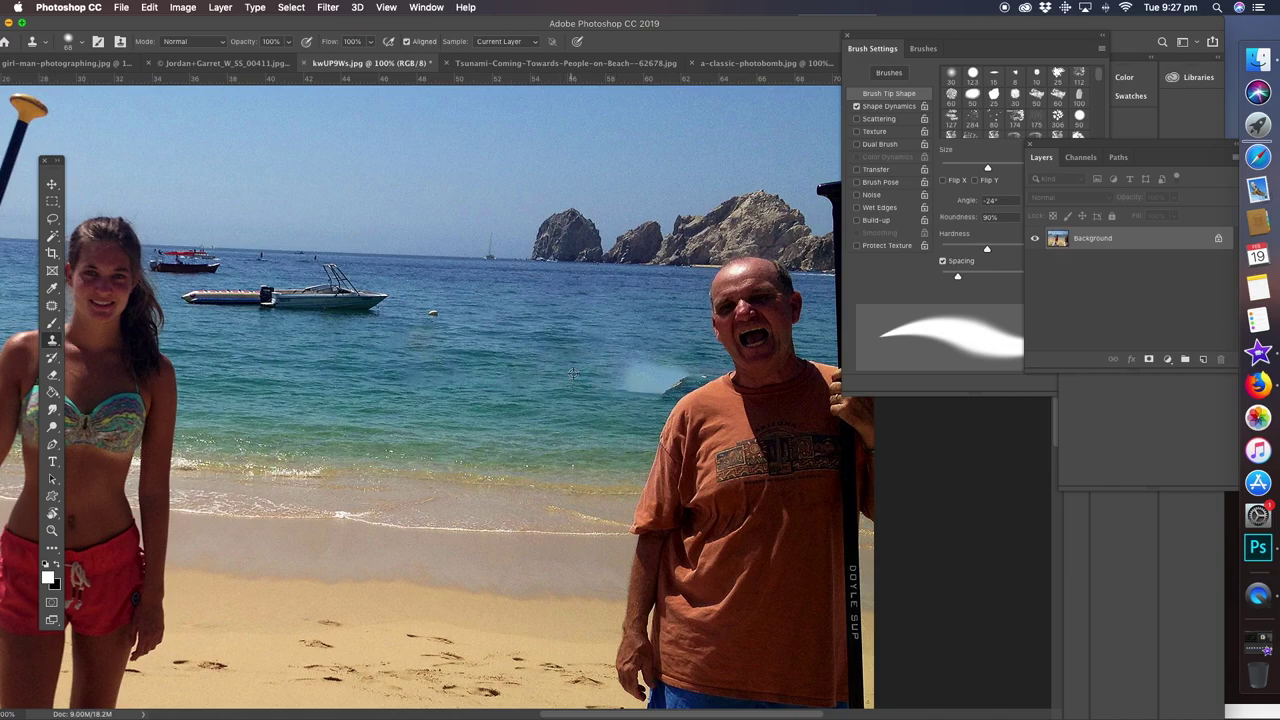
# Clone clean water over the whitish patch and dark smudge beside the man, and start cloning over the top of his head
pyautogui.moveTo(628, 378)
pyautogui.mouseDown()
pyautogui.moveTo(680, 381)
pyautogui.moveTo(653, 357)
pyautogui.moveTo(679, 368)
pyautogui.moveTo(662, 384)
pyautogui.moveTo(712, 370)
pyautogui.mouseUp()
pyautogui.moveTo(646, 341)
pyautogui.mouseDown()
pyautogui.moveTo(583, 348)
pyautogui.moveTo(704, 358)
pyautogui.mouseUp()
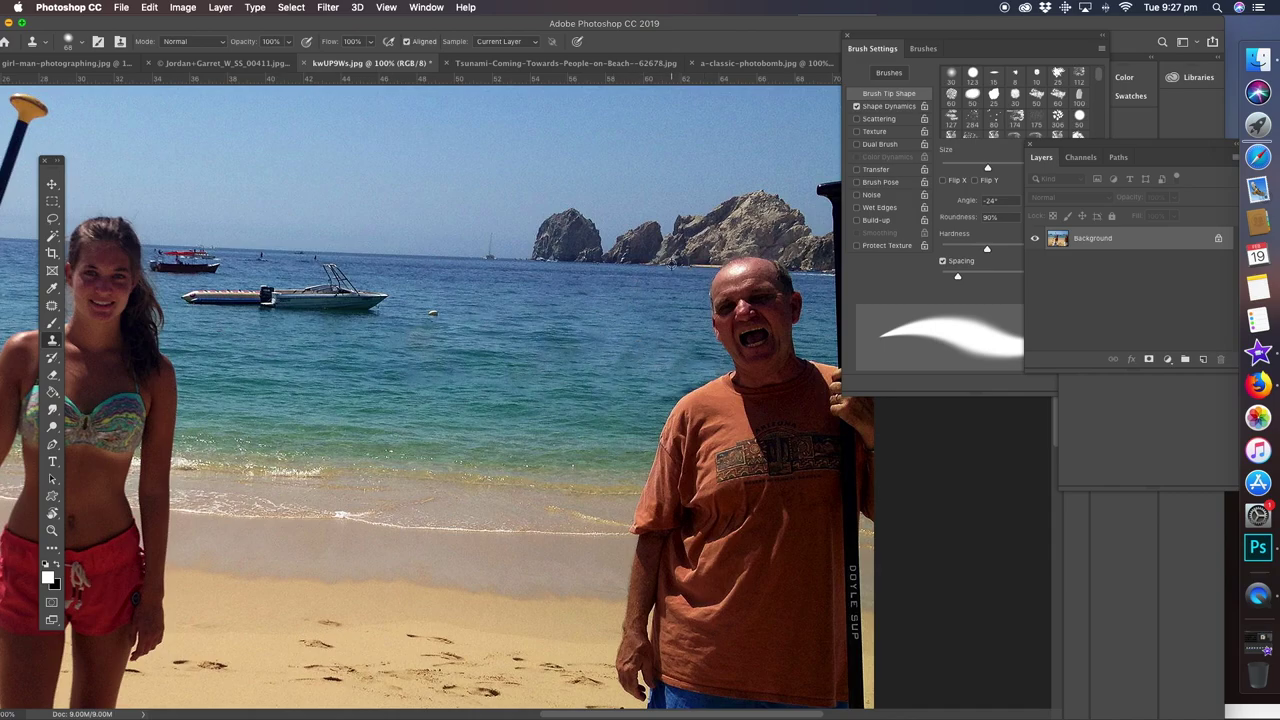
pyautogui.moveTo(682, 267); pyautogui.dragTo(735, 272)
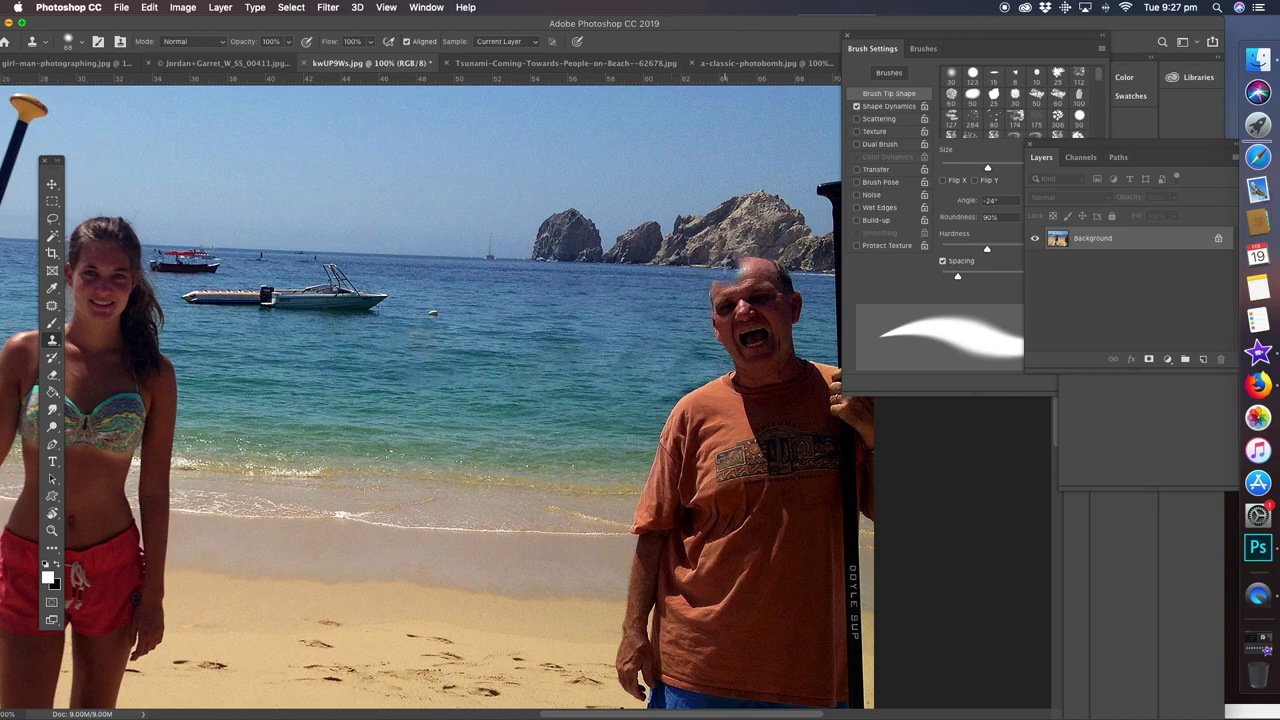
pyautogui.click(727, 265)
pyautogui.click(736, 264)
pyautogui.click(734, 268)
# Clone sea and sand down the man's near side, covering his face, arm and the outer edge of his board
pyautogui.moveTo(720, 299)
pyautogui.mouseDown()
pyautogui.moveTo(741, 349)
pyautogui.moveTo(661, 452)
pyautogui.moveTo(677, 473)
pyautogui.moveTo(586, 482)
pyautogui.moveTo(617, 480)
pyautogui.moveTo(629, 399)
pyautogui.moveTo(661, 492)
pyautogui.moveTo(624, 491)
pyautogui.moveTo(675, 496)
pyautogui.moveTo(606, 527)
pyautogui.moveTo(633, 573)
pyautogui.moveTo(615, 580)
pyautogui.moveTo(633, 587)
pyautogui.moveTo(589, 595)
pyautogui.moveTo(616, 609)
pyautogui.moveTo(605, 624)
pyautogui.moveTo(647, 612)
pyautogui.moveTo(642, 651)
pyautogui.moveTo(617, 665)
pyautogui.moveTo(656, 688)
pyautogui.mouseUp()
pyautogui.moveTo(599, 575); pyautogui.dragTo(569, 235)
pyautogui.moveTo(578, 365)
pyautogui.mouseDown()
pyautogui.moveTo(610, 385)
pyautogui.moveTo(620, 415)
pyautogui.moveTo(575, 475)
pyautogui.moveTo(568, 550)
pyautogui.moveTo(590, 605)
pyautogui.moveTo(598, 480)
pyautogui.moveTo(600, 600)
pyautogui.moveTo(625, 640)
pyautogui.mouseUp()
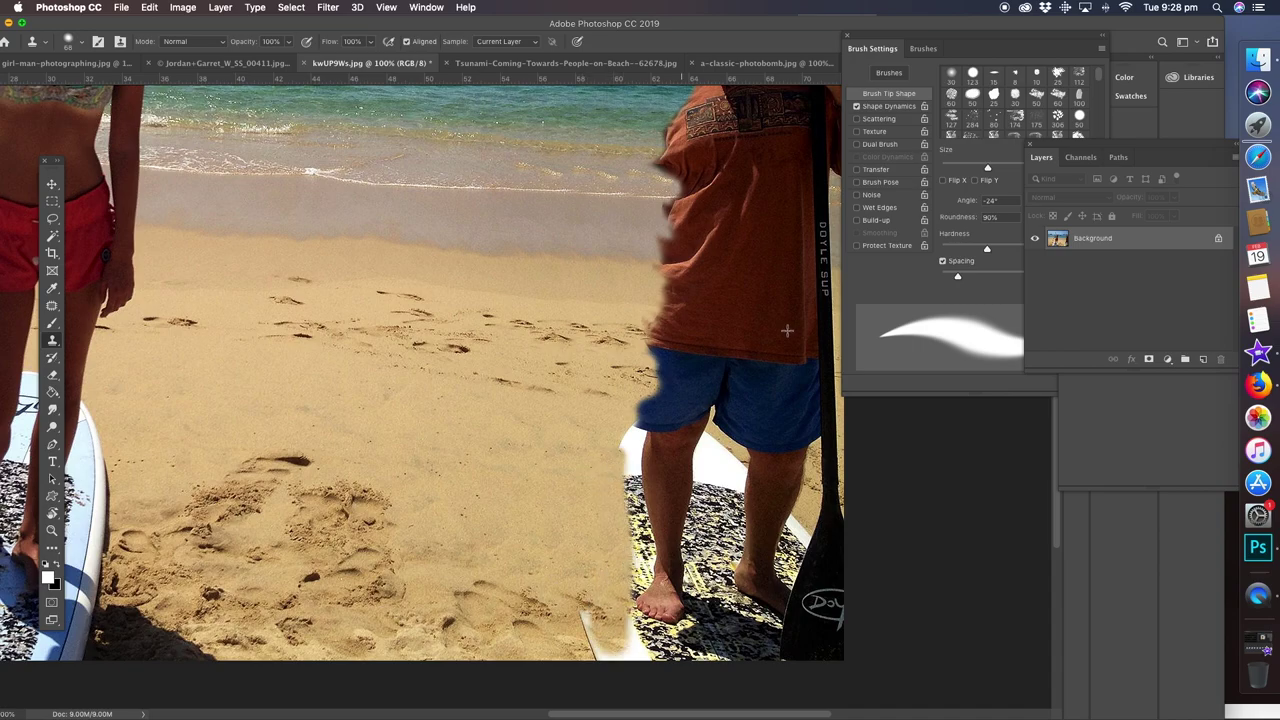
# Enlarge the clone brush to 104 px and clone sand over the man's board, legs and paddle blade
pyautogui.click(1012, 168)
pyautogui.moveTo(580, 615)
pyautogui.mouseDown()
pyautogui.moveTo(600, 645)
pyautogui.moveTo(650, 640)
pyautogui.moveTo(705, 480)
pyautogui.mouseUp()
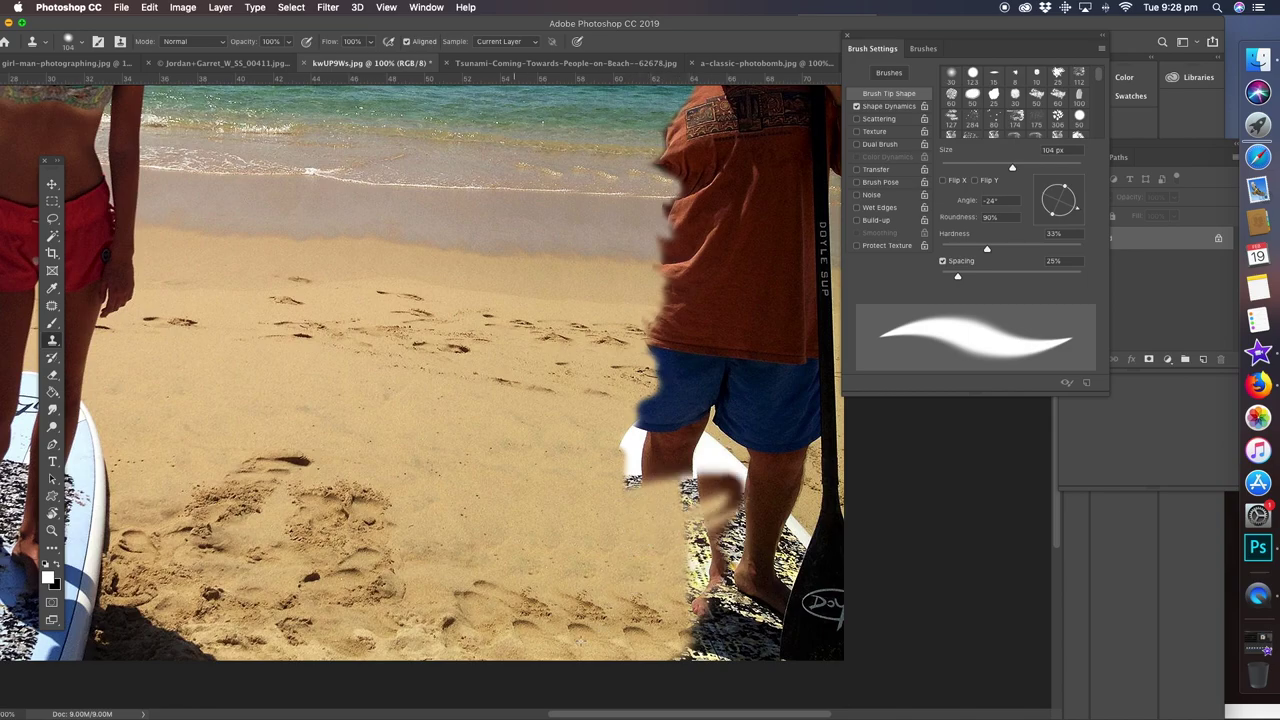
pyautogui.moveTo(634, 522)
pyautogui.mouseDown()
pyautogui.moveTo(682, 391)
pyautogui.moveTo(641, 433)
pyautogui.moveTo(697, 411)
pyautogui.moveTo(729, 430)
pyautogui.moveTo(650, 483)
pyautogui.moveTo(753, 477)
pyautogui.moveTo(673, 538)
pyautogui.moveTo(782, 630)
pyautogui.moveTo(717, 637)
pyautogui.moveTo(830, 560)
pyautogui.moveTo(710, 530)
pyautogui.moveTo(827, 478)
pyautogui.moveTo(713, 497)
pyautogui.moveTo(827, 511)
pyautogui.moveTo(805, 573)
pyautogui.moveTo(849, 598)
pyautogui.moveTo(808, 611)
pyautogui.mouseUp()
pyautogui.moveTo(825, 475); pyautogui.dragTo(837, 446)
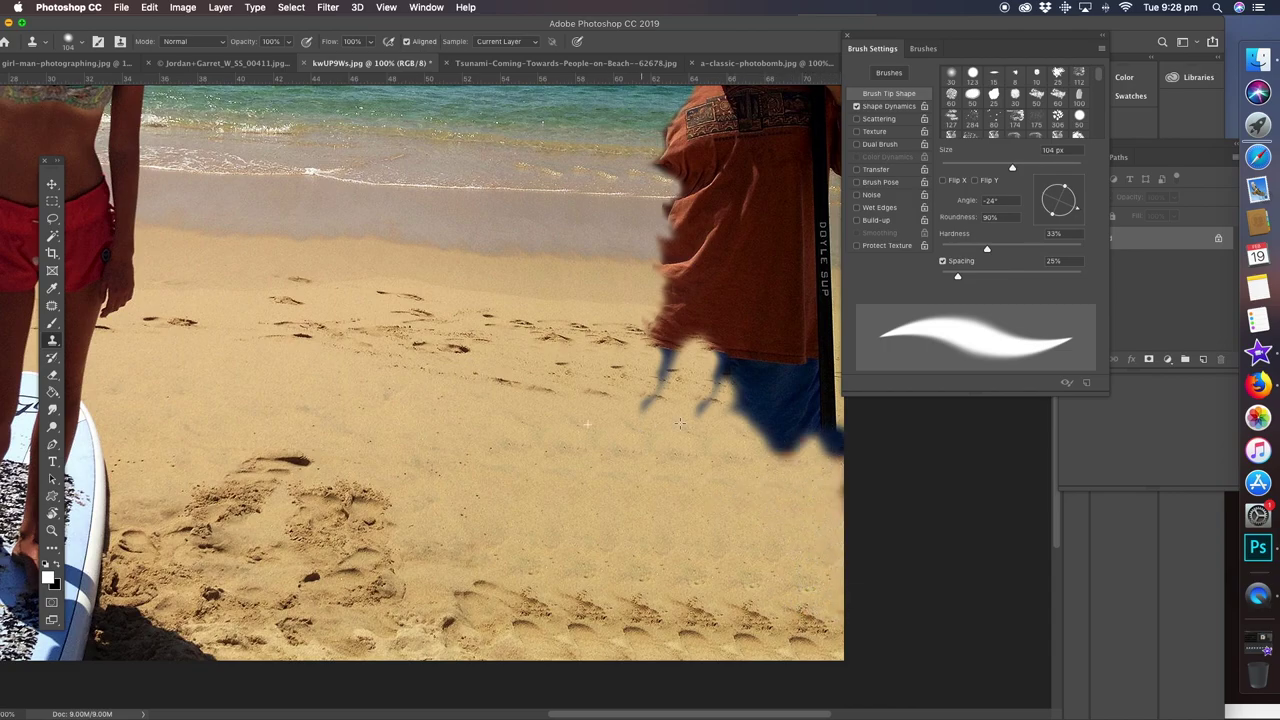
# Set the clone brush to 195 px and clone sand and shoreline over the man's shorts and most of his shirt
pyautogui.moveTo(660, 426); pyautogui.dragTo(778, 355)
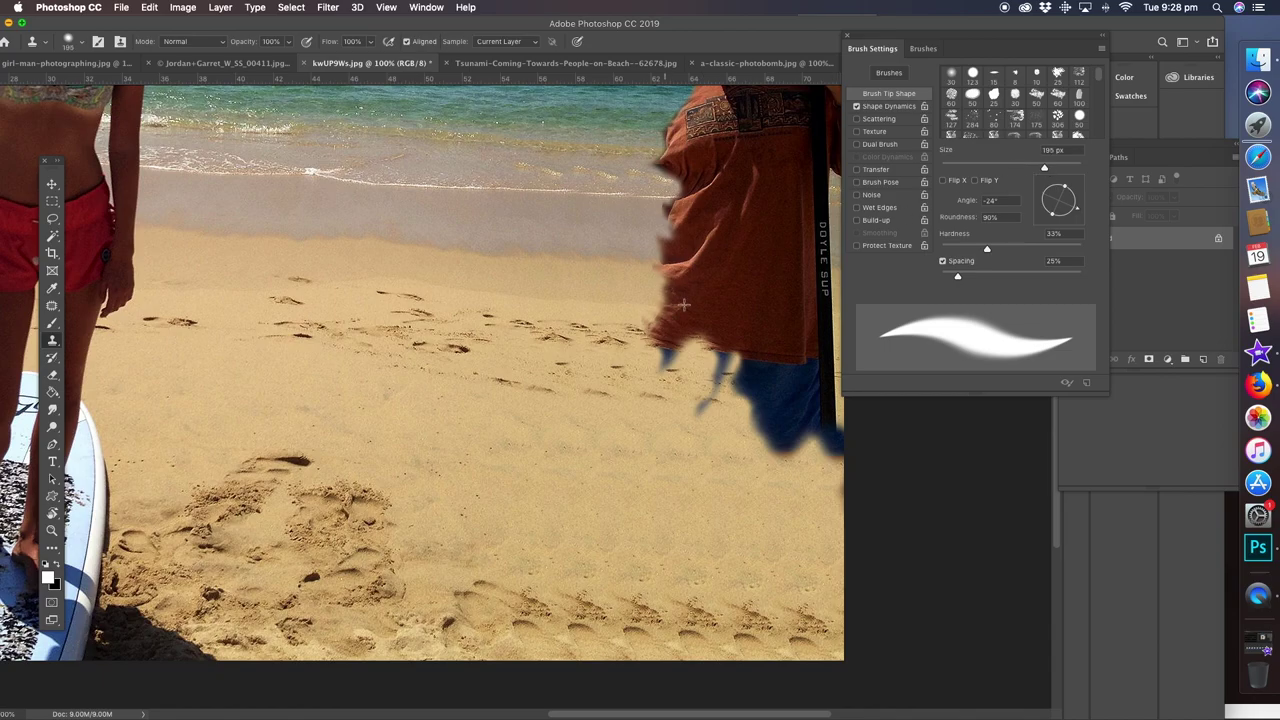
pyautogui.moveTo(678, 302); pyautogui.dragTo(709, 309)
pyautogui.moveTo(647, 385)
pyautogui.mouseDown()
pyautogui.moveTo(682, 330)
pyautogui.moveTo(675, 410)
pyautogui.moveTo(820, 394)
pyautogui.moveTo(837, 420)
pyautogui.moveTo(745, 399)
pyautogui.moveTo(693, 367)
pyautogui.moveTo(740, 327)
pyautogui.moveTo(826, 322)
pyautogui.moveTo(841, 348)
pyautogui.moveTo(766, 417)
pyautogui.mouseUp()
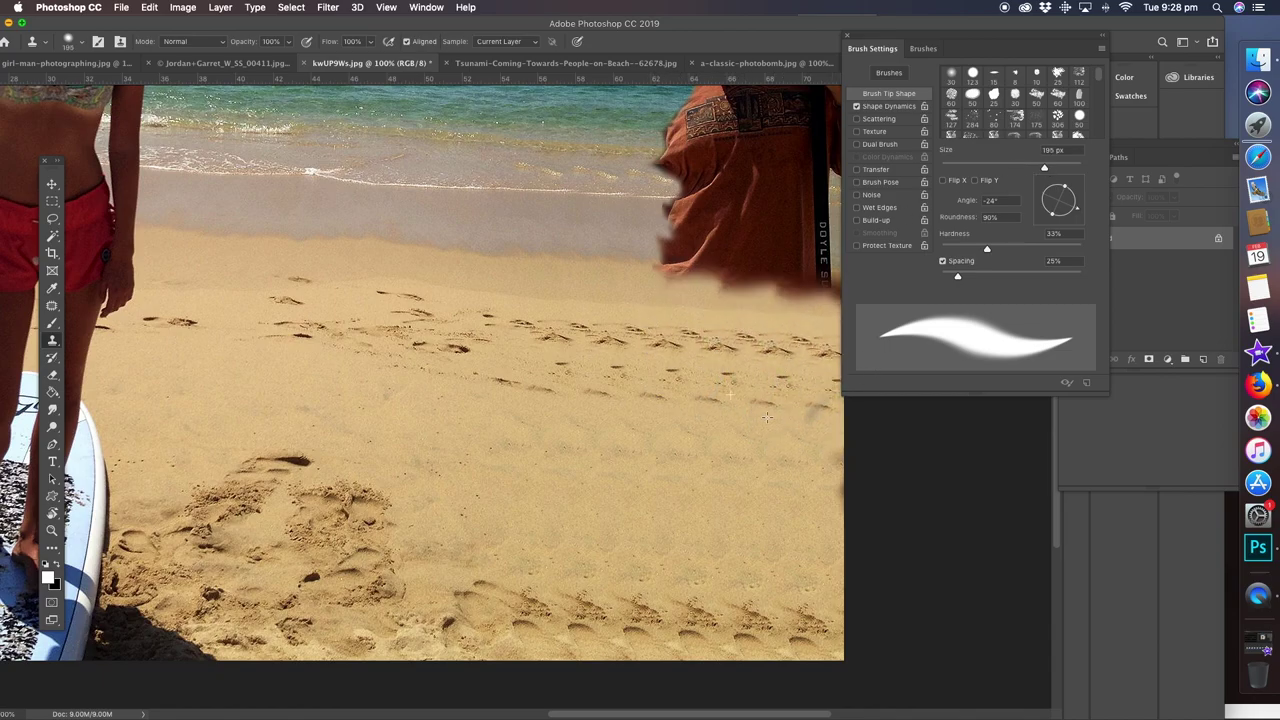
pyautogui.moveTo(651, 262)
pyautogui.mouseDown()
pyautogui.moveTo(811, 253)
pyautogui.moveTo(630, 260)
pyautogui.moveTo(723, 226)
pyautogui.moveTo(711, 118)
pyautogui.moveTo(684, 215)
pyautogui.moveTo(701, 241)
pyautogui.moveTo(817, 257)
pyautogui.moveTo(795, 283)
pyautogui.mouseUp()
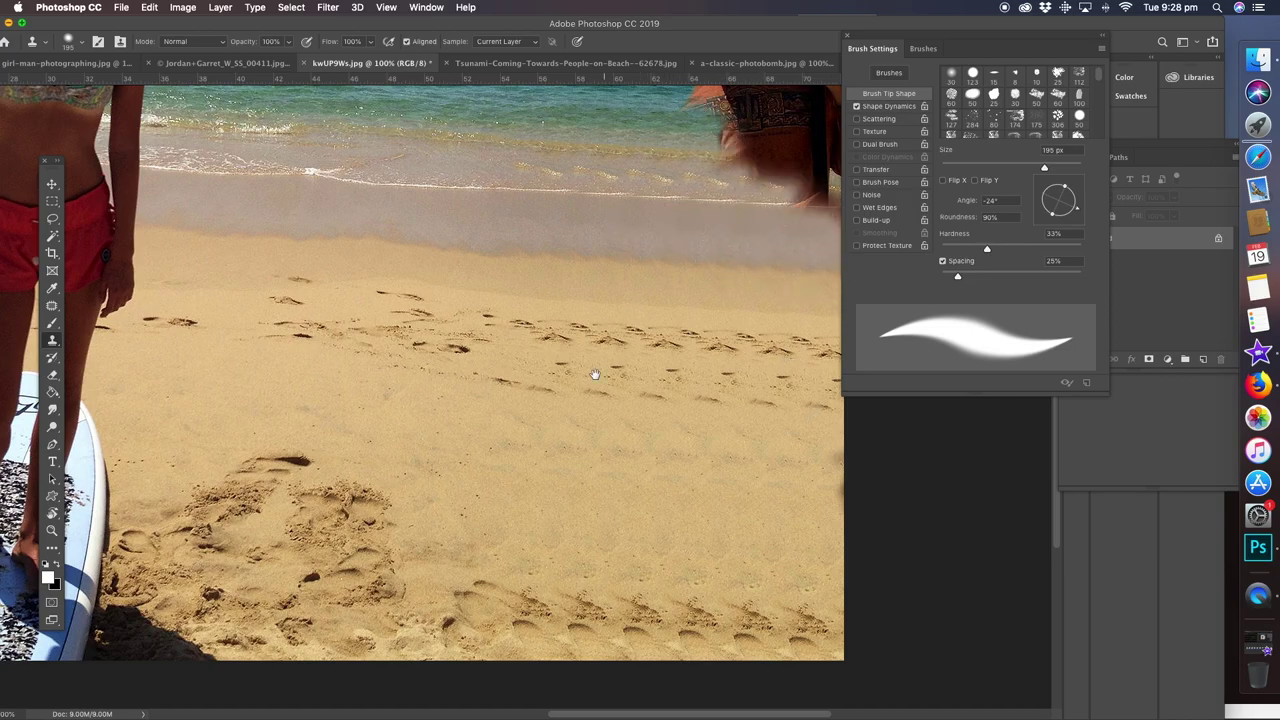
# Clone surf and sea over the man's remaining upper body and the paddle shaft below the horizon
pyautogui.moveTo(595, 374); pyautogui.dragTo(526, 566)
pyautogui.moveTo(590, 410)
pyautogui.mouseDown()
pyautogui.moveTo(718, 413)
pyautogui.moveTo(663, 390)
pyautogui.moveTo(700, 345)
pyautogui.moveTo(680, 312)
pyautogui.moveTo(708, 304)
pyautogui.moveTo(675, 270)
pyautogui.moveTo(765, 283)
pyautogui.mouseUp()
pyautogui.moveTo(786, 372)
pyautogui.mouseDown()
pyautogui.moveTo(750, 470)
pyautogui.moveTo(757, 490)
pyautogui.moveTo(775, 415)
pyautogui.mouseUp()
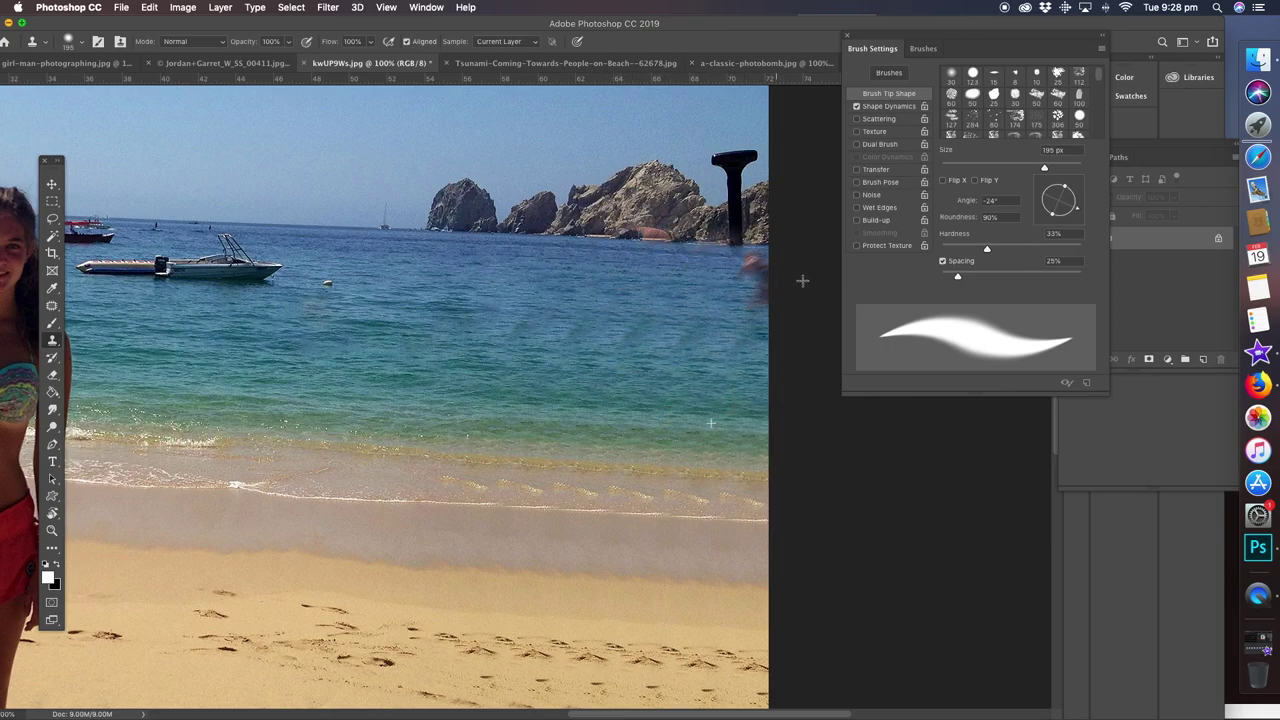
pyautogui.moveTo(796, 276); pyautogui.dragTo(760, 284)
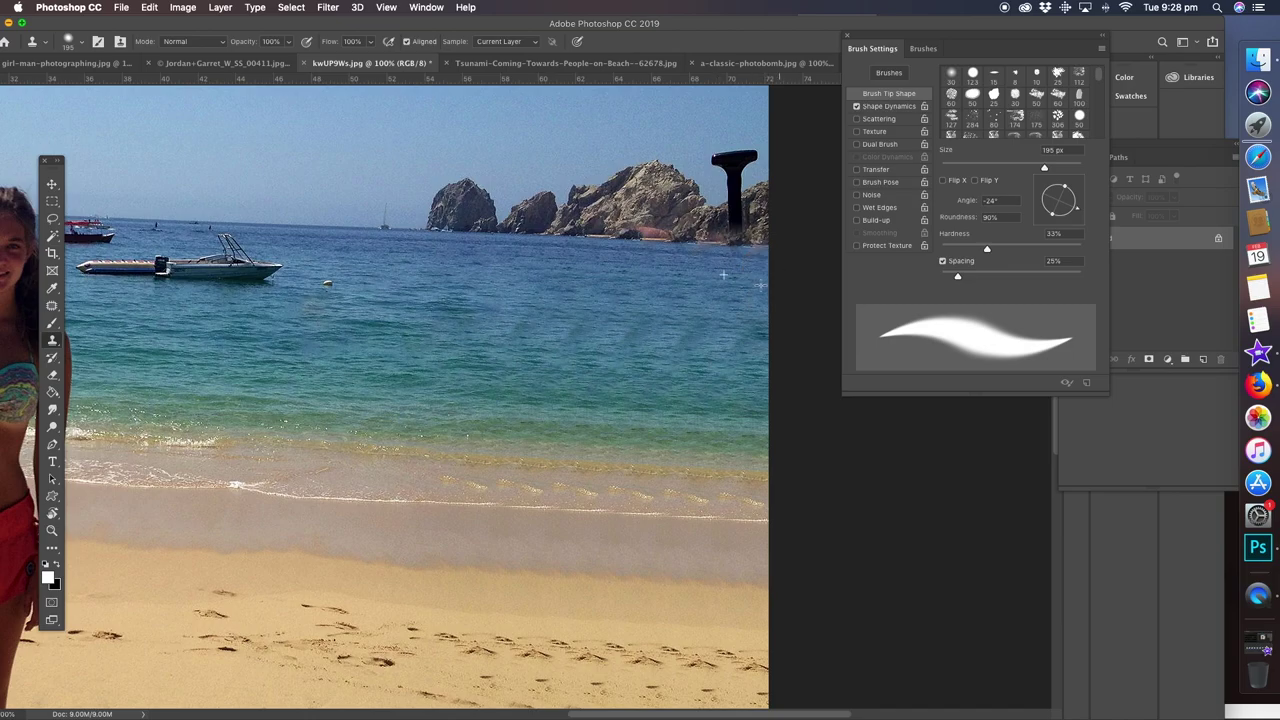
# Reduce the clone brush to 22 px and clone sky and rock over the black paddle handle above the horizon
pyautogui.click(971, 164)
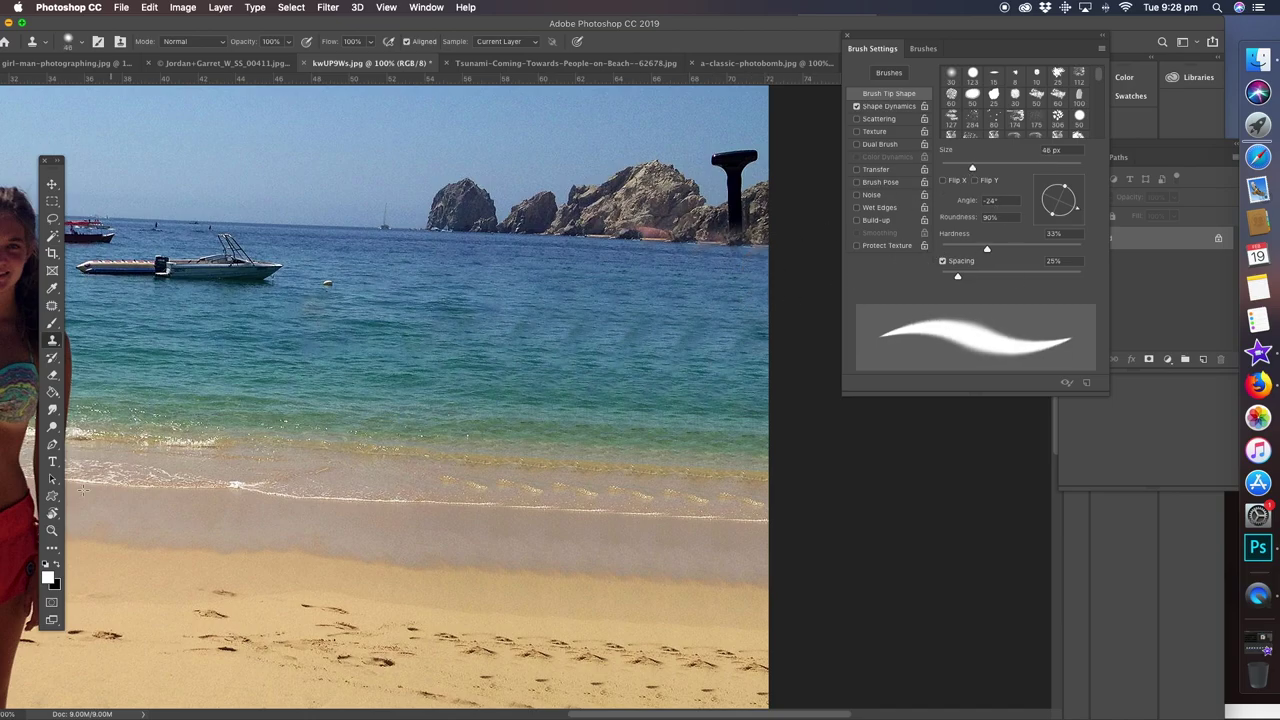
pyautogui.click(53, 531)
pyautogui.click(704, 198)
pyautogui.click(757, 197)
pyautogui.moveTo(669, 241); pyautogui.dragTo(506, 410)
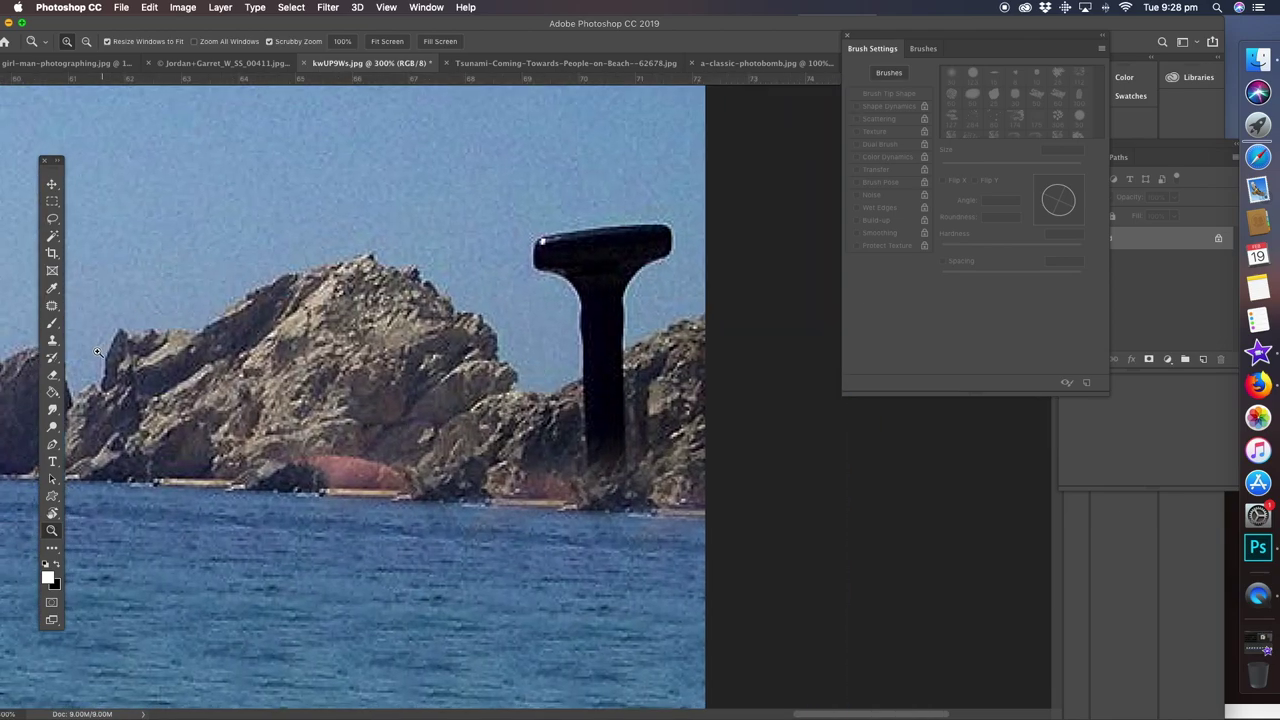
pyautogui.click(52, 341)
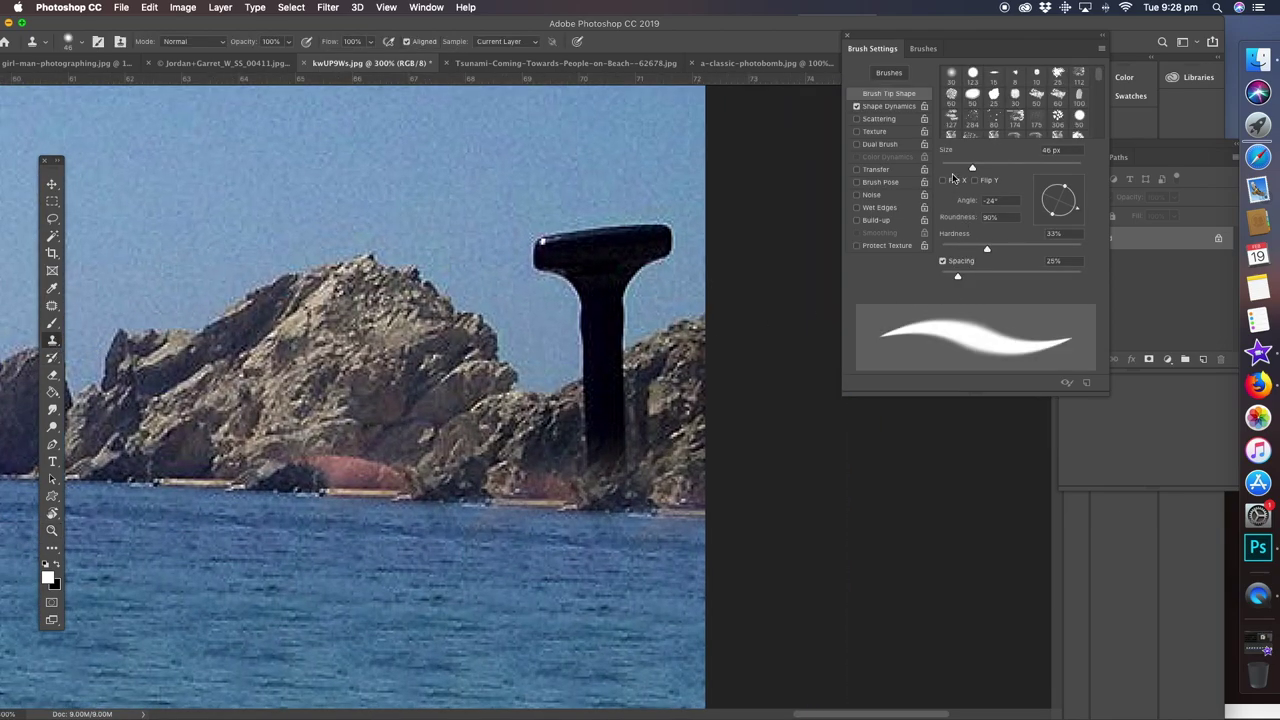
pyautogui.moveTo(952, 178); pyautogui.dragTo(947, 175)
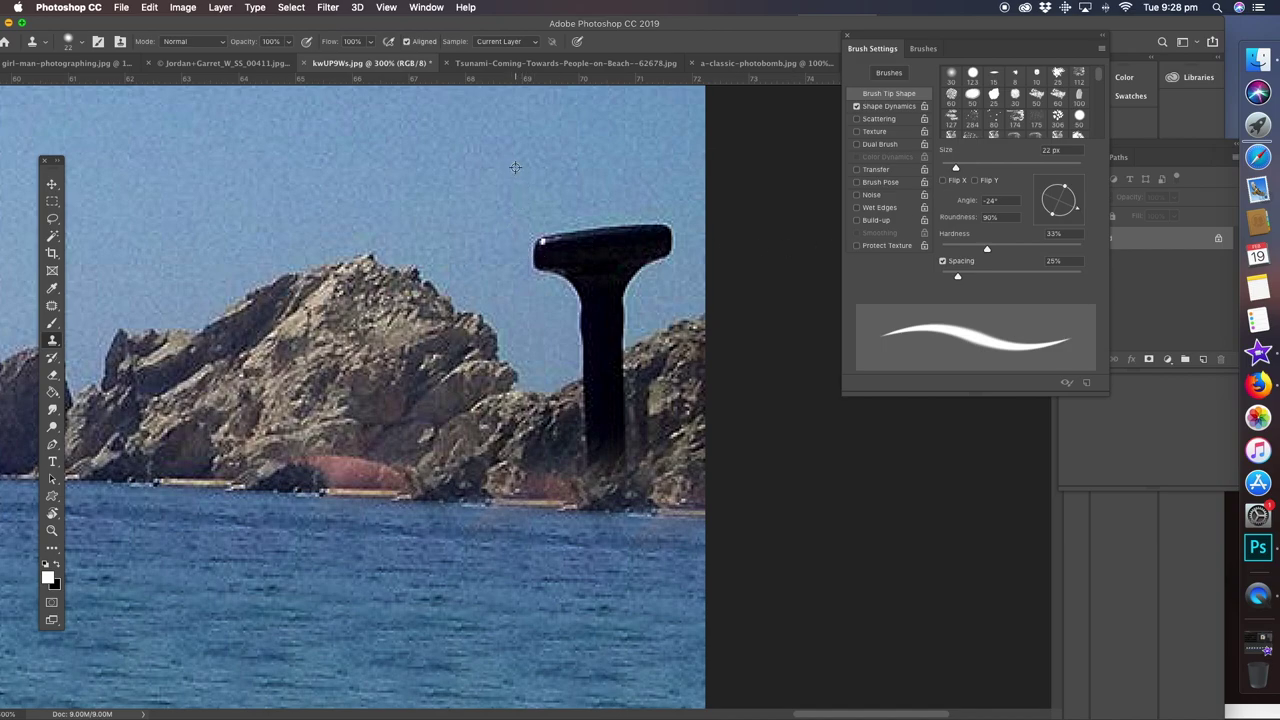
pyautogui.moveTo(541, 240)
pyautogui.mouseDown()
pyautogui.moveTo(530, 246)
pyautogui.moveTo(640, 240)
pyautogui.moveTo(586, 275)
pyautogui.moveTo(608, 331)
pyautogui.moveTo(626, 336)
pyautogui.moveTo(614, 361)
pyautogui.moveTo(588, 364)
pyautogui.moveTo(594, 352)
pyautogui.moveTo(578, 372)
pyautogui.moveTo(600, 380)
pyautogui.moveTo(640, 362)
pyautogui.moveTo(618, 392)
pyautogui.moveTo(618, 438)
pyautogui.moveTo(622, 377)
pyautogui.moveTo(598, 438)
pyautogui.moveTo(618, 458)
pyautogui.moveTo(590, 470)
pyautogui.moveTo(659, 448)
pyautogui.mouseUp()
# Clone fresh rock texture over the repeated streaks, and rock and beach line over the reddish patches at the rocks' base
pyautogui.keyDown('alt'); pyautogui.click(663, 334); pyautogui.keyUp('alt')
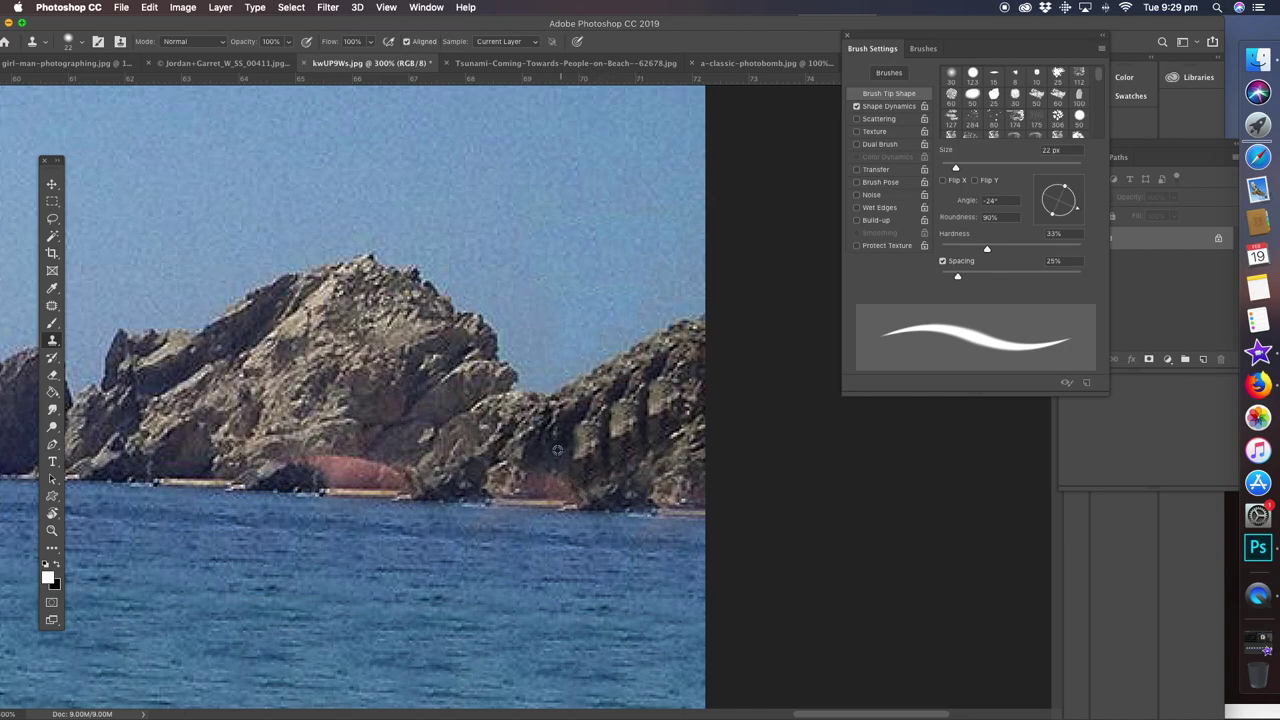
pyautogui.moveTo(571, 446)
pyautogui.mouseDown()
pyautogui.moveTo(586, 440)
pyautogui.moveTo(566, 455)
pyautogui.moveTo(625, 420)
pyautogui.moveTo(582, 481)
pyautogui.moveTo(600, 452)
pyautogui.moveTo(590, 437)
pyautogui.moveTo(627, 436)
pyautogui.moveTo(608, 449)
pyautogui.mouseUp()
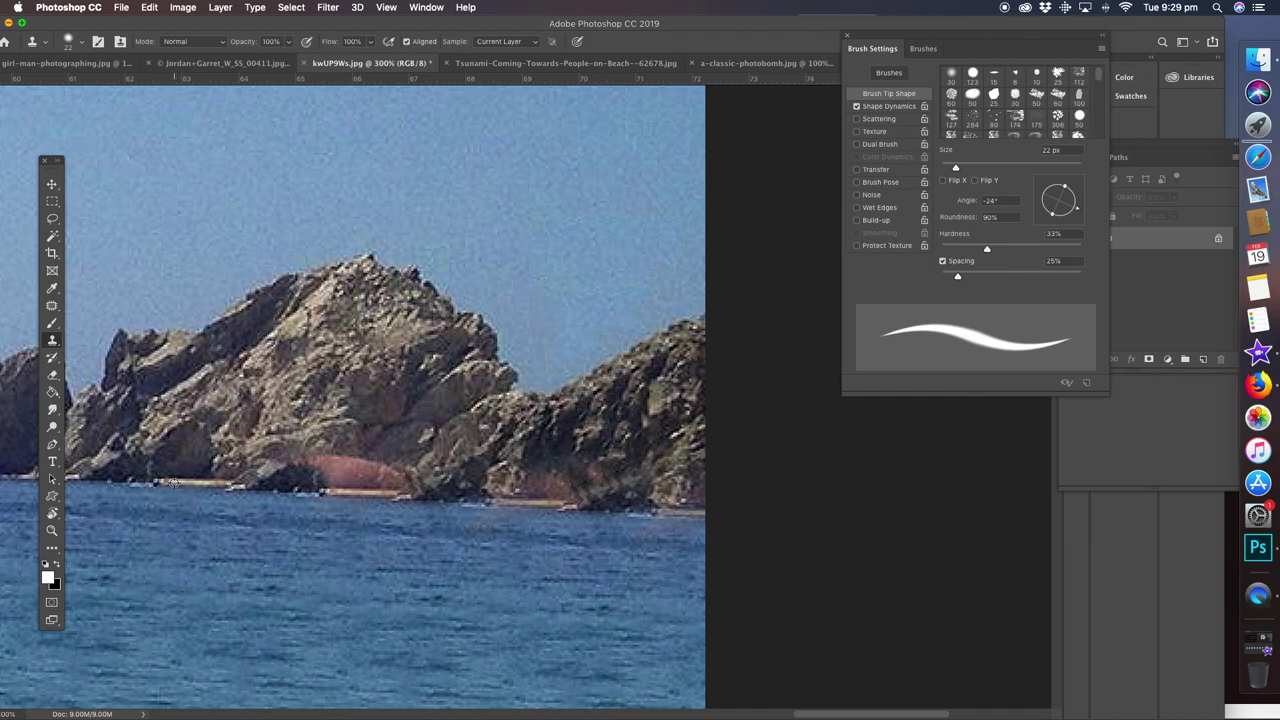
pyautogui.moveTo(235, 484)
pyautogui.mouseDown()
pyautogui.moveTo(312, 488)
pyautogui.moveTo(300, 470)
pyautogui.moveTo(321, 465)
pyautogui.moveTo(505, 494)
pyautogui.moveTo(595, 478)
pyautogui.moveTo(674, 496)
pyautogui.moveTo(653, 481)
pyautogui.moveTo(420, 470)
pyautogui.moveTo(270, 406)
pyautogui.mouseUp()
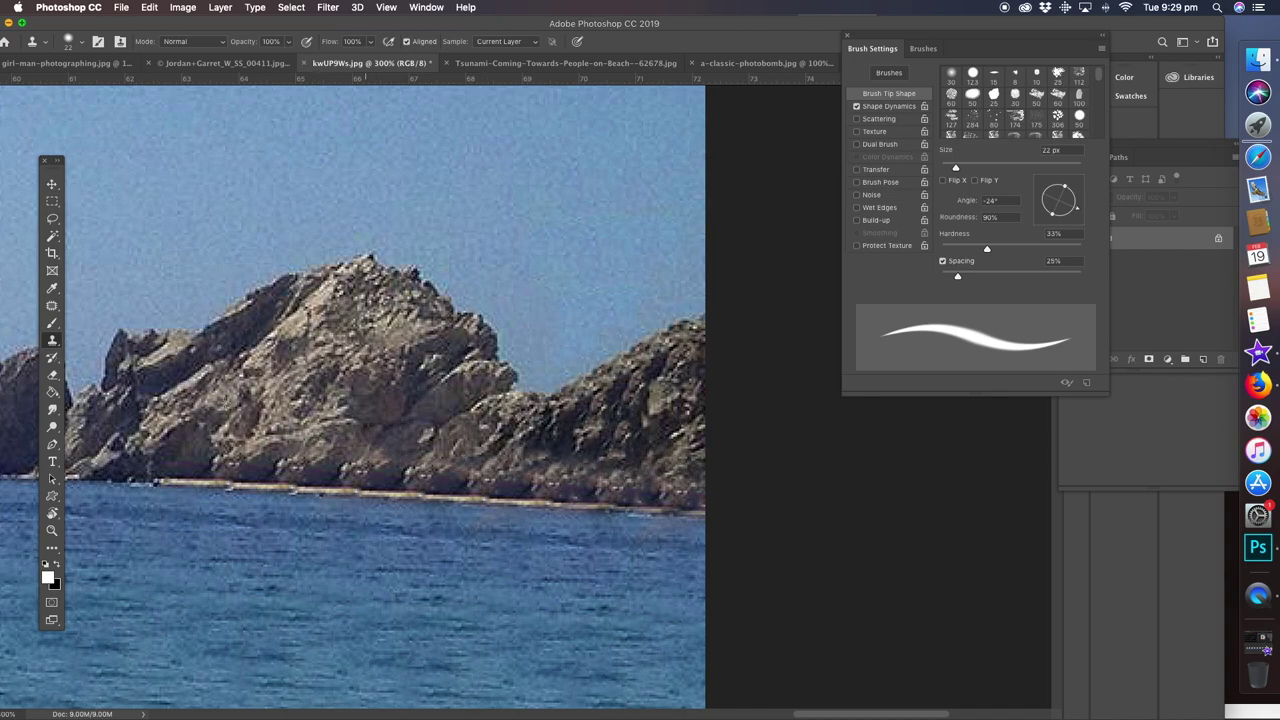
# Blend the repeated cloned texture along the base of the rocks with the Healing Brush
pyautogui.click(52, 306)
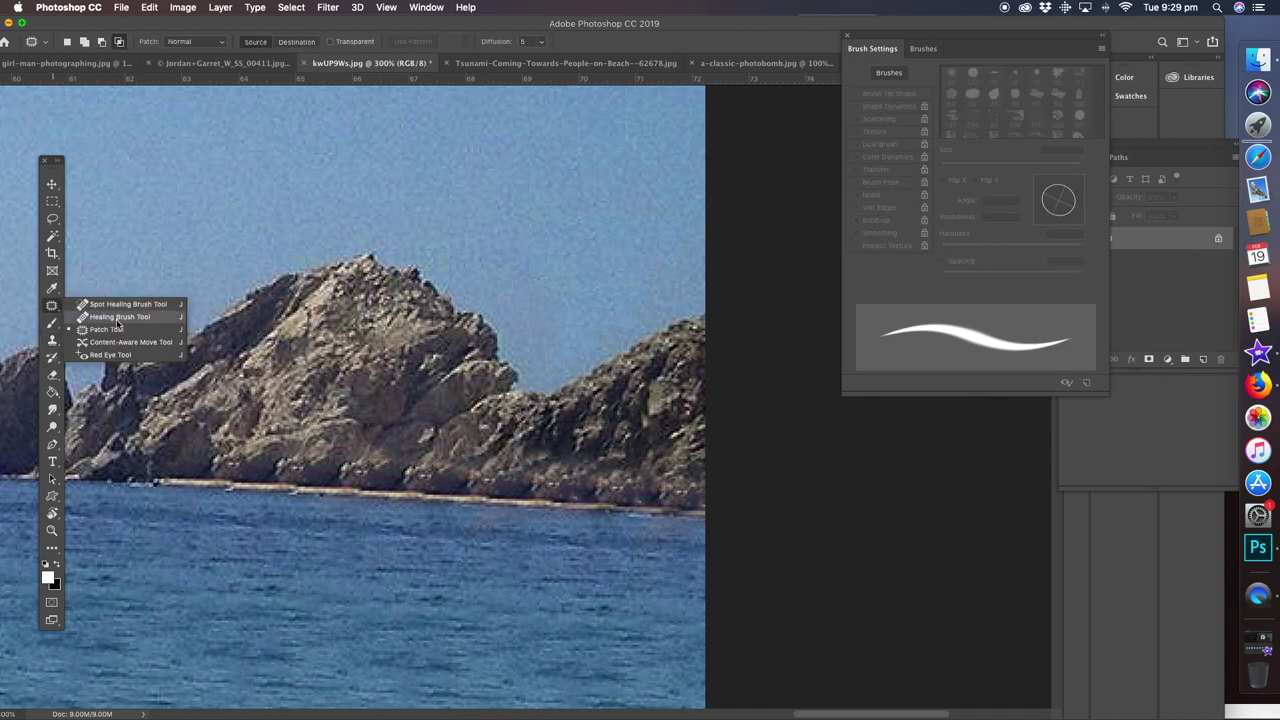
pyautogui.click(117, 318)
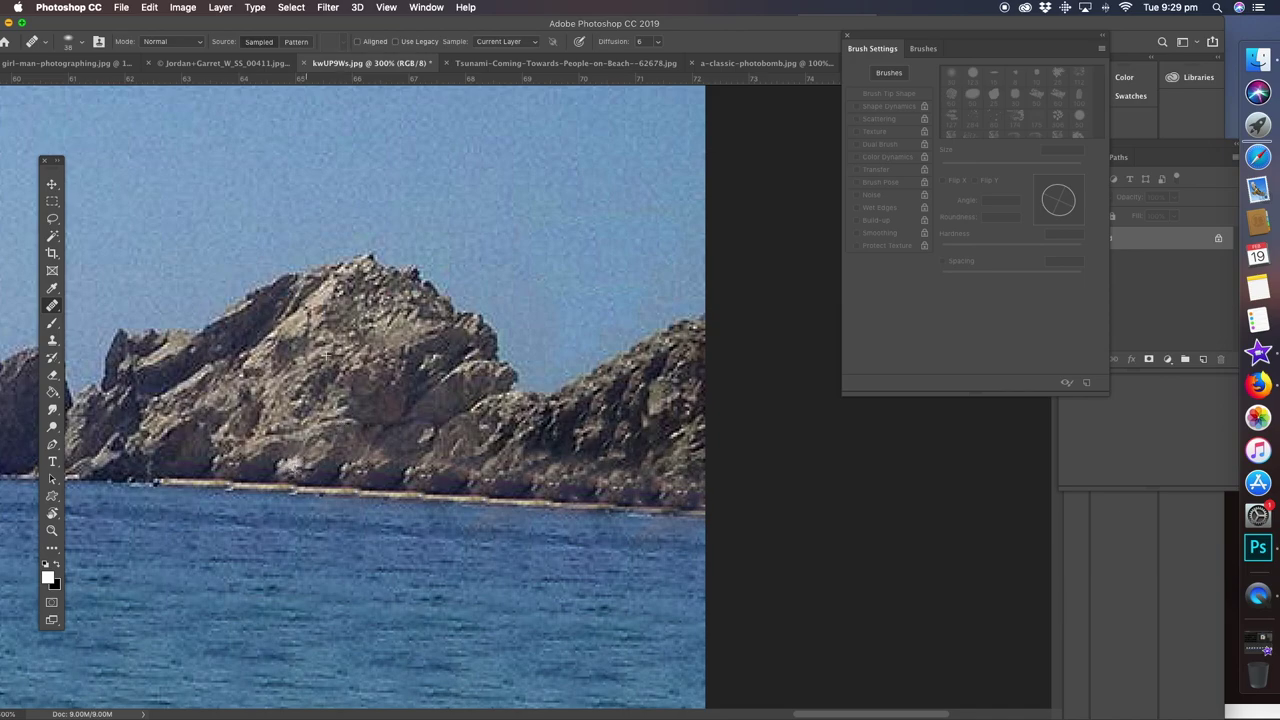
pyautogui.moveTo(333, 475)
pyautogui.mouseDown()
pyautogui.moveTo(524, 482)
pyautogui.moveTo(505, 457)
pyautogui.moveTo(572, 490)
pyautogui.moveTo(672, 490)
pyautogui.mouseUp()
pyautogui.moveTo(453, 480); pyautogui.dragTo(400, 484)
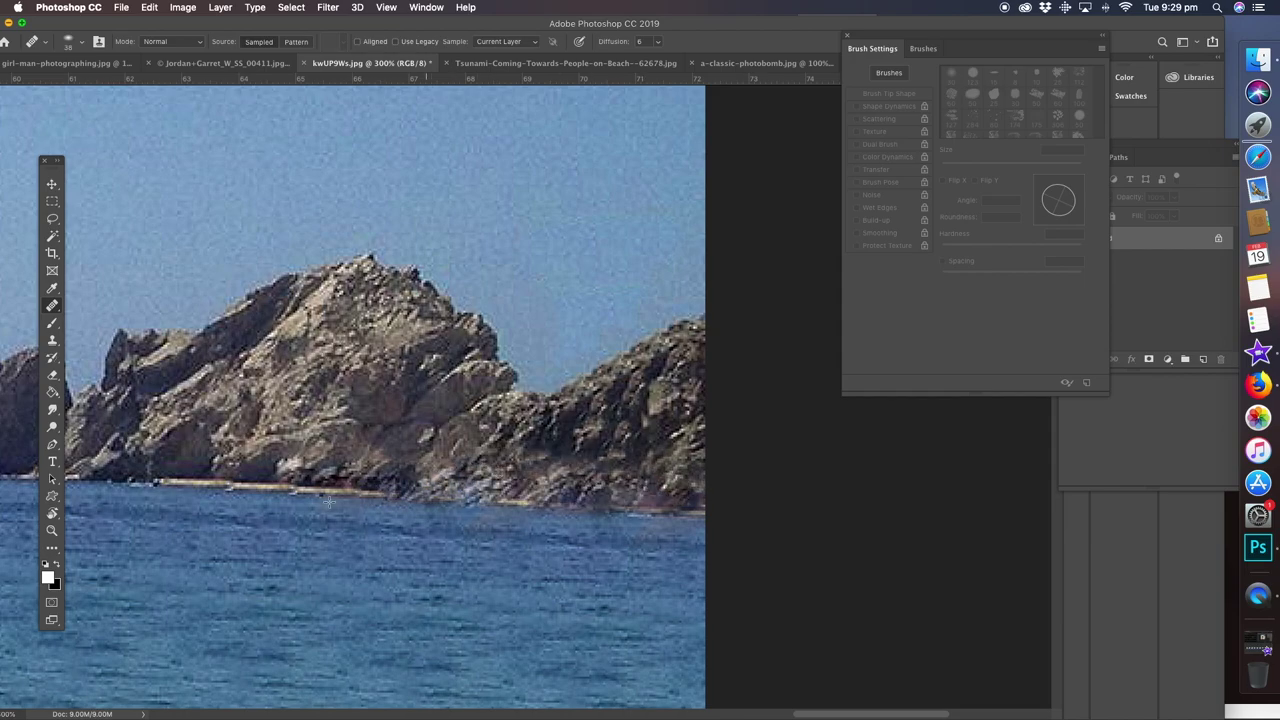
# Review the whole retouched photo, and examine the cloned sand near the lower edge for repeated footprint patterns
pyautogui.click(53, 531)
pyautogui.moveTo(357, 352); pyautogui.dragTo(263, 357)
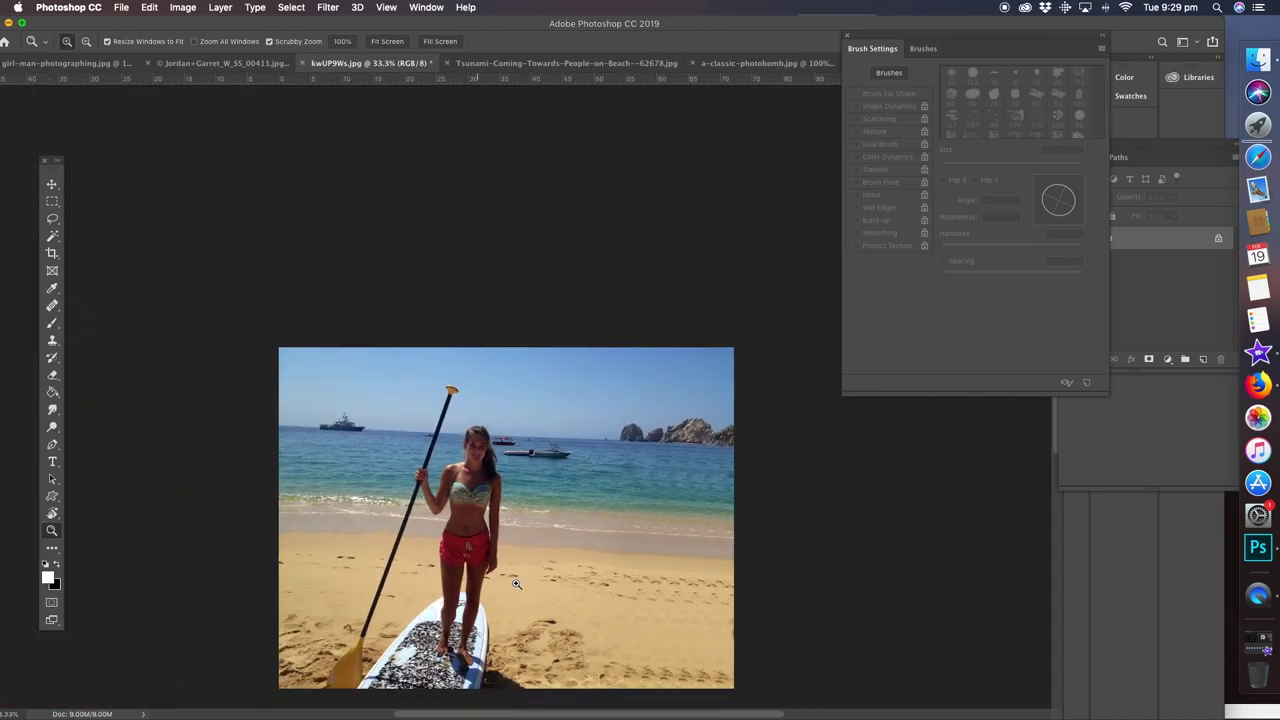
pyautogui.click(592, 640)
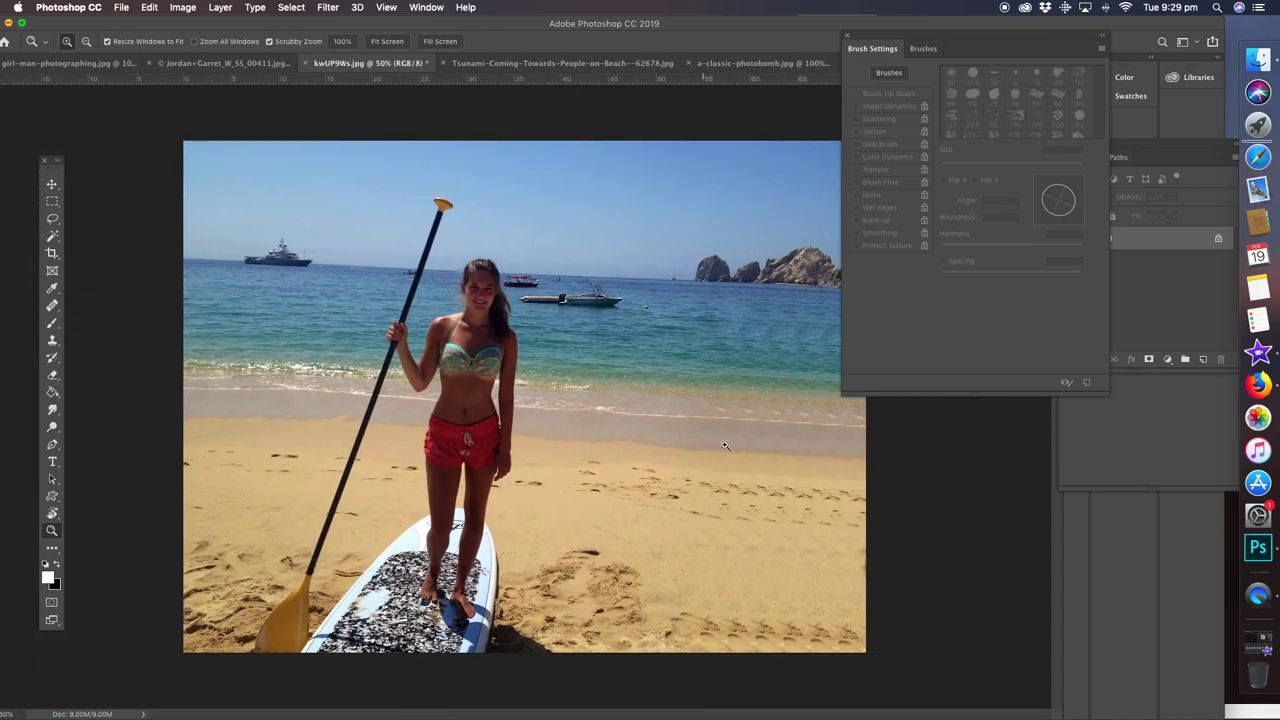
pyautogui.click(733, 500)
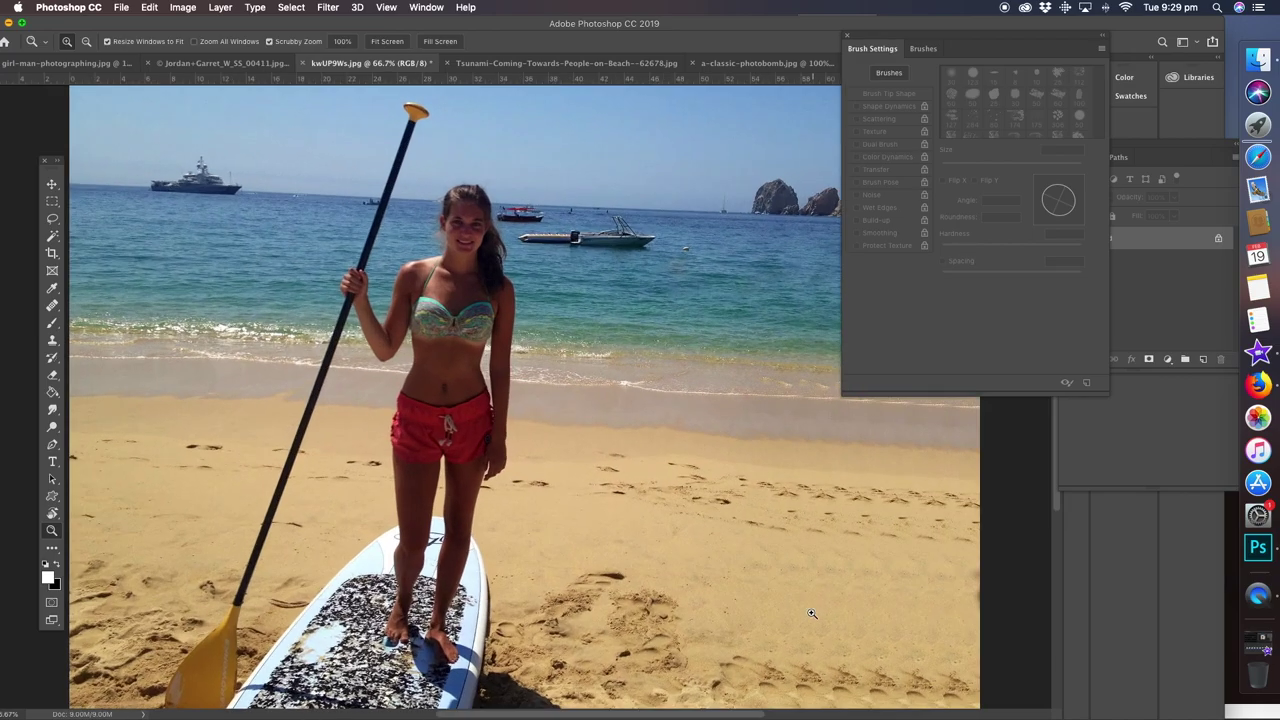
pyautogui.moveTo(863, 586); pyautogui.dragTo(411, 232)
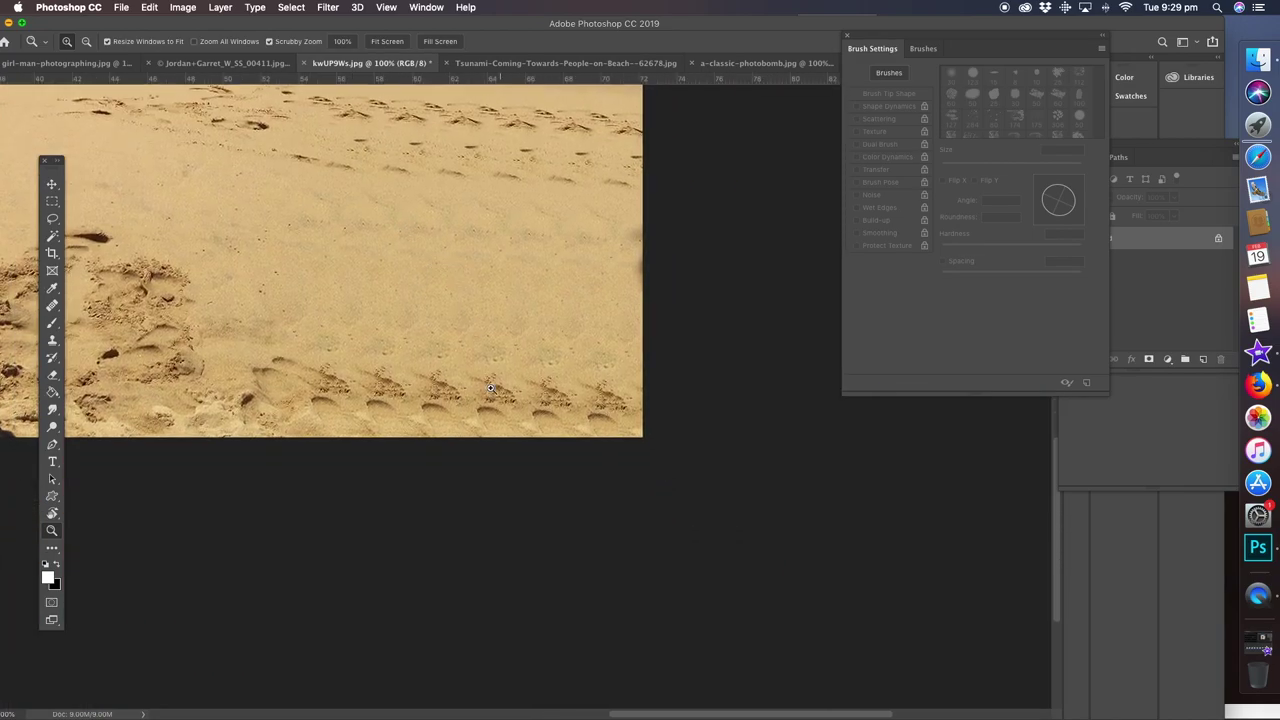
pyautogui.click(486, 387)
pyautogui.moveTo(382, 323); pyautogui.dragTo(444, 316)
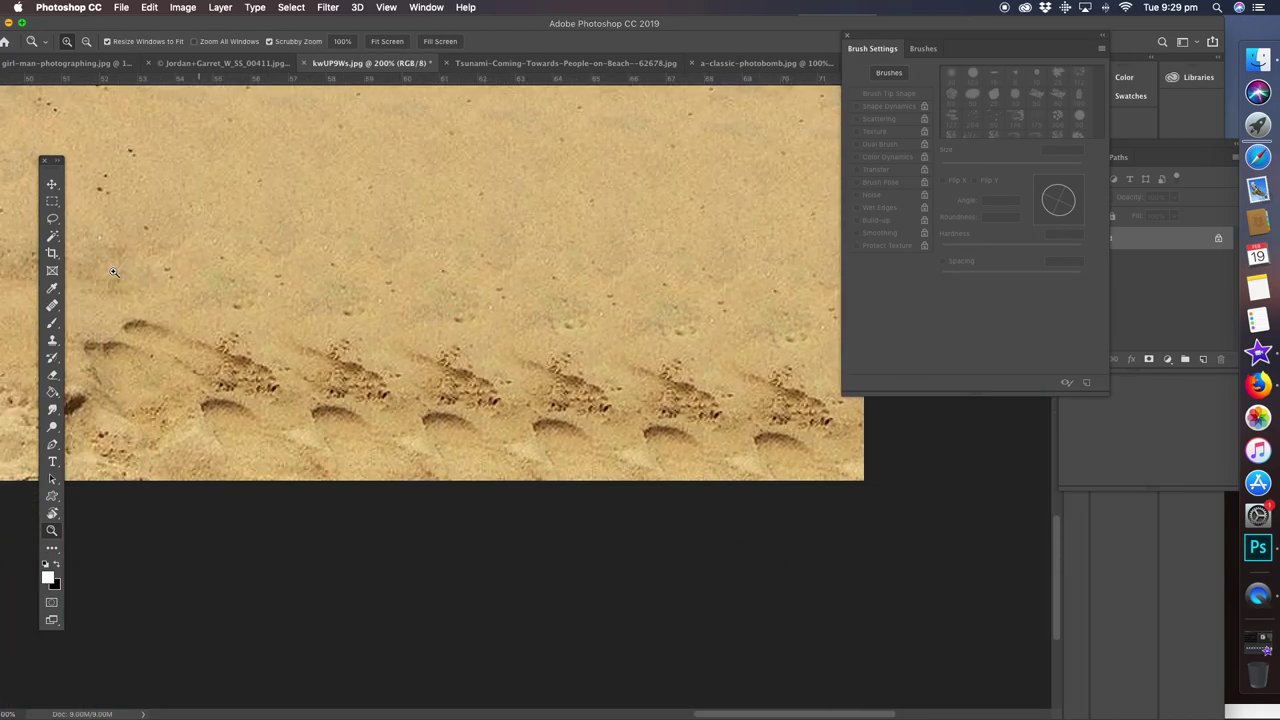
pyautogui.click(52, 305)
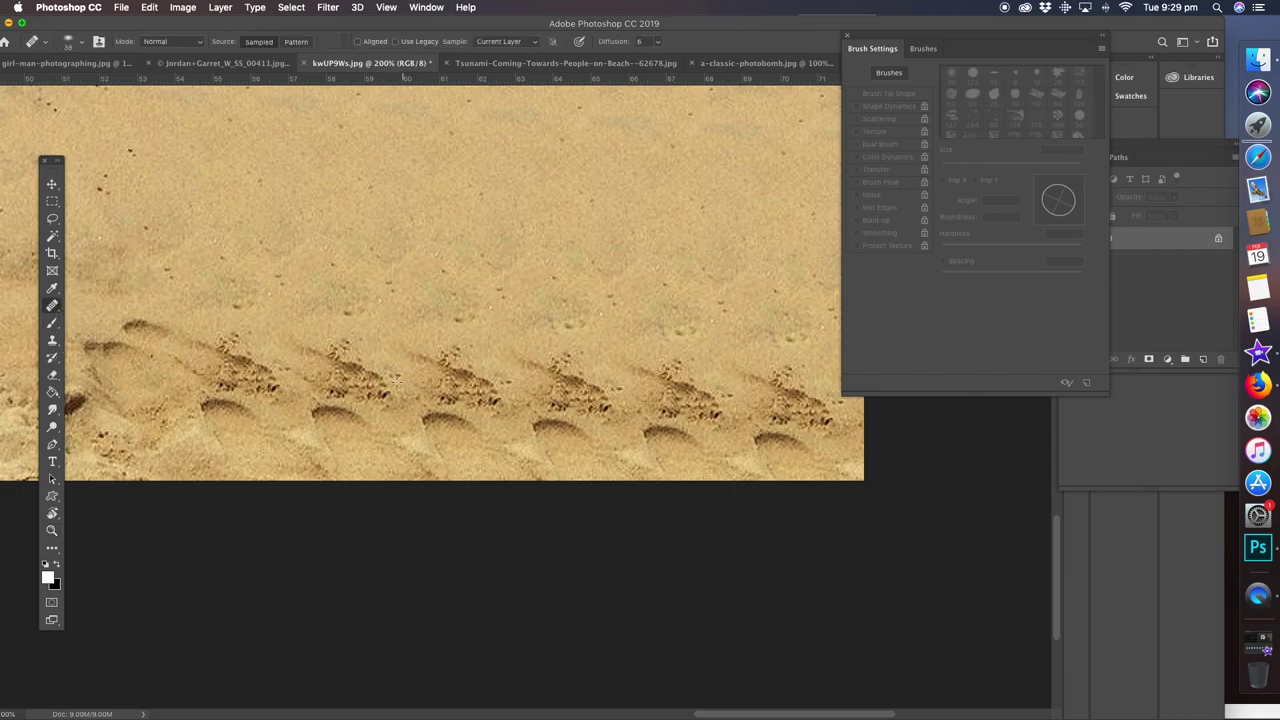
pyautogui.moveTo(374, 378)
pyautogui.mouseDown()
pyautogui.moveTo(335, 362)
pyautogui.moveTo(385, 392)
pyautogui.moveTo(340, 400)
pyautogui.moveTo(330, 385)
pyautogui.mouseUp()
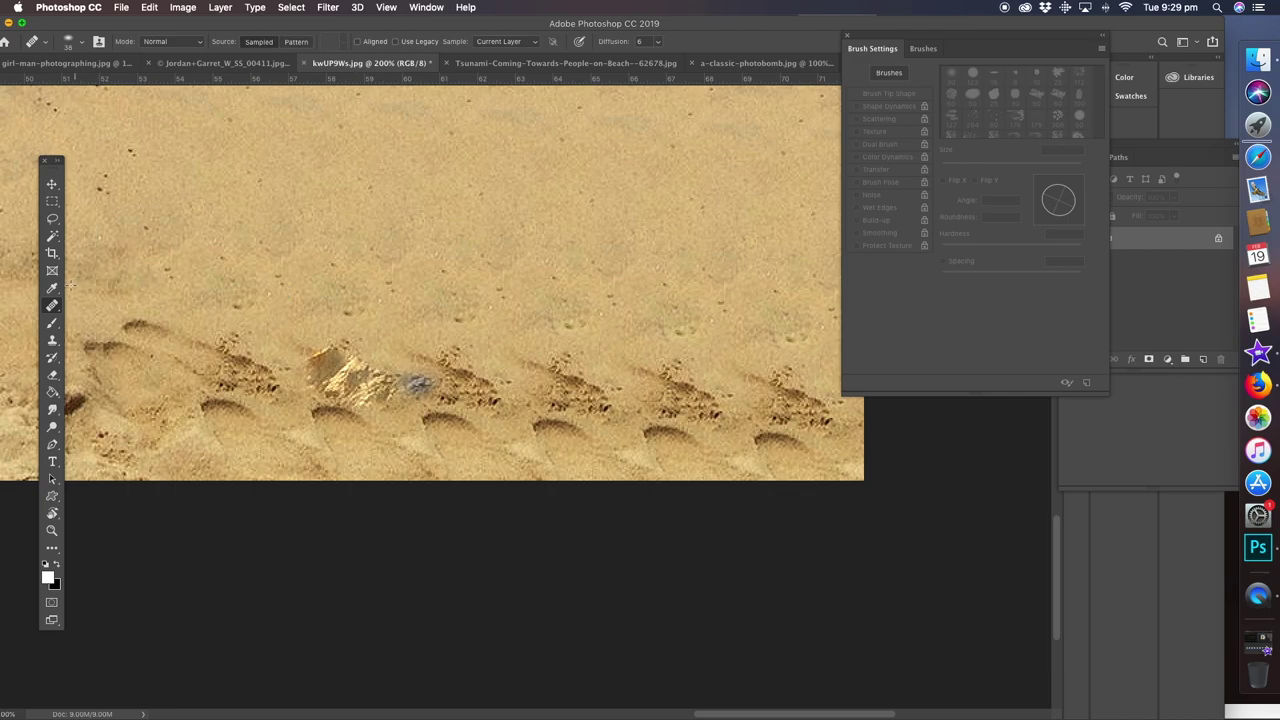
pyautogui.press('super+z')
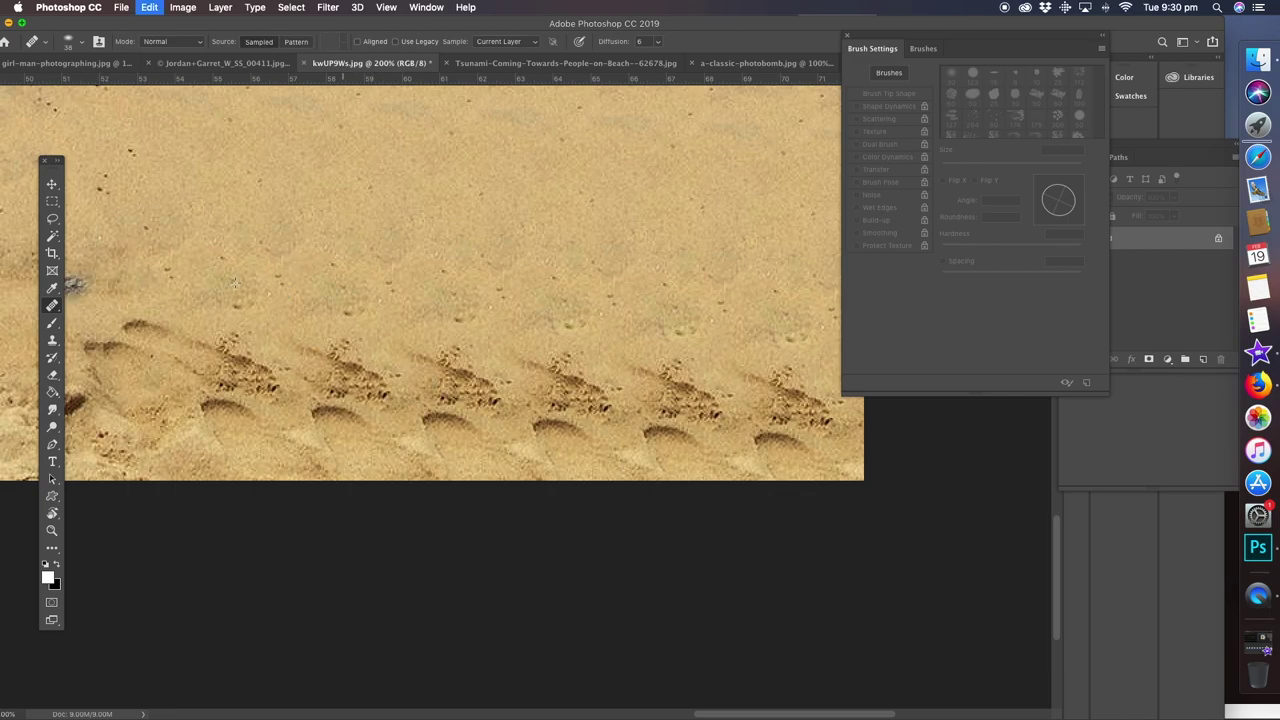
# Patch the second repeated footprint and its rough sand near the lower edge with clean sand from above, using the Patch tool
pyautogui.rightClick(52, 305)
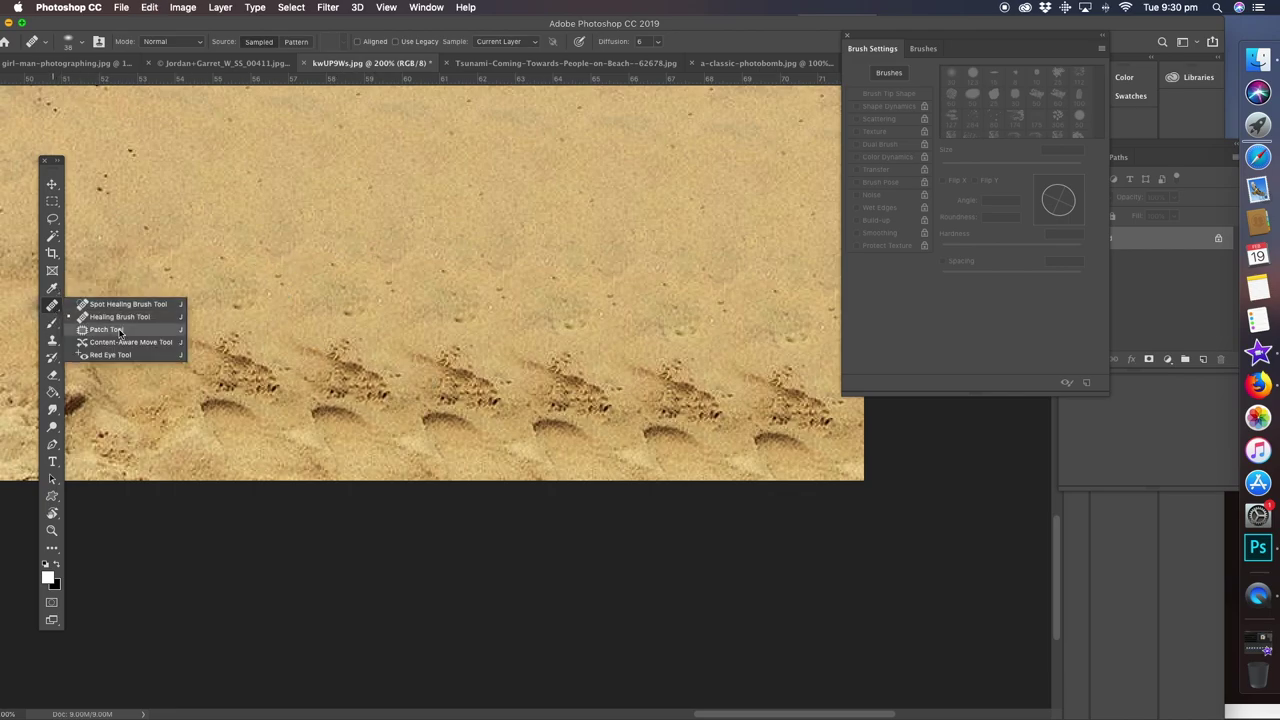
pyautogui.click(110, 329)
pyautogui.moveTo(361, 347)
pyautogui.mouseDown()
pyautogui.moveTo(326, 331)
pyautogui.moveTo(289, 351)
pyautogui.mouseUp()
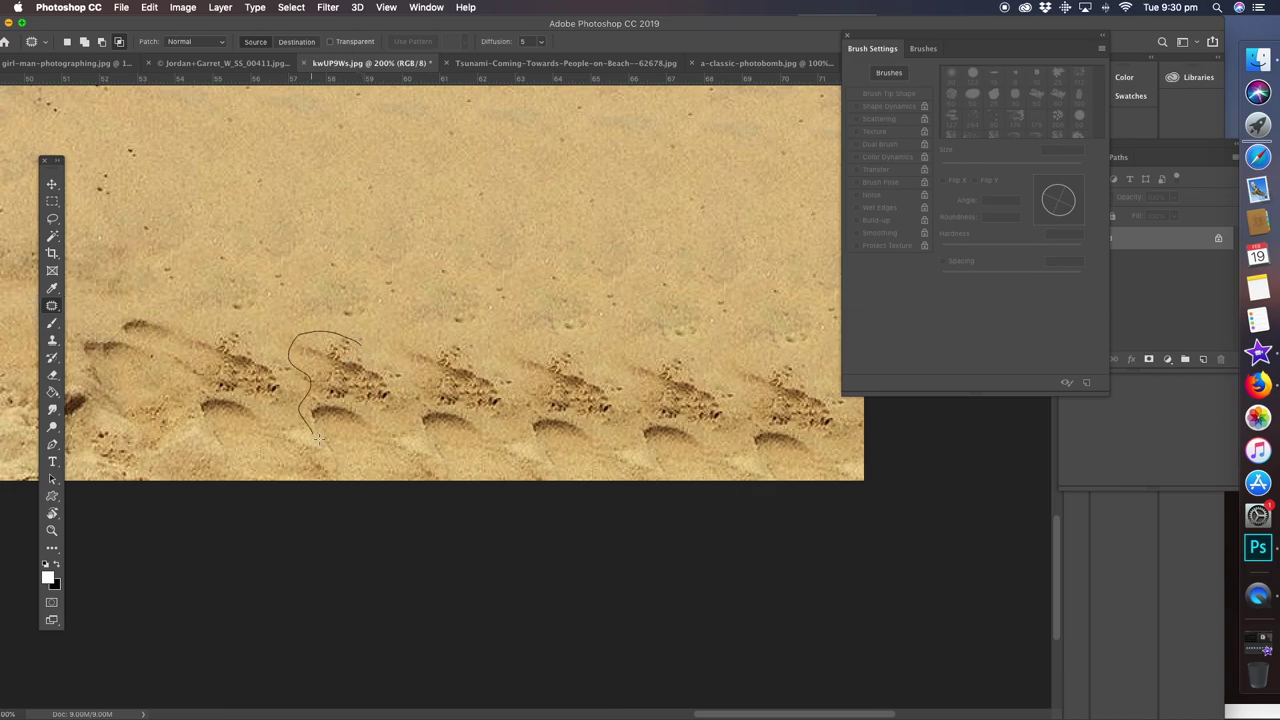
pyautogui.moveTo(415, 430)
pyautogui.mouseDown()
pyautogui.moveTo(403, 366)
pyautogui.moveTo(509, 221)
pyautogui.mouseUp()
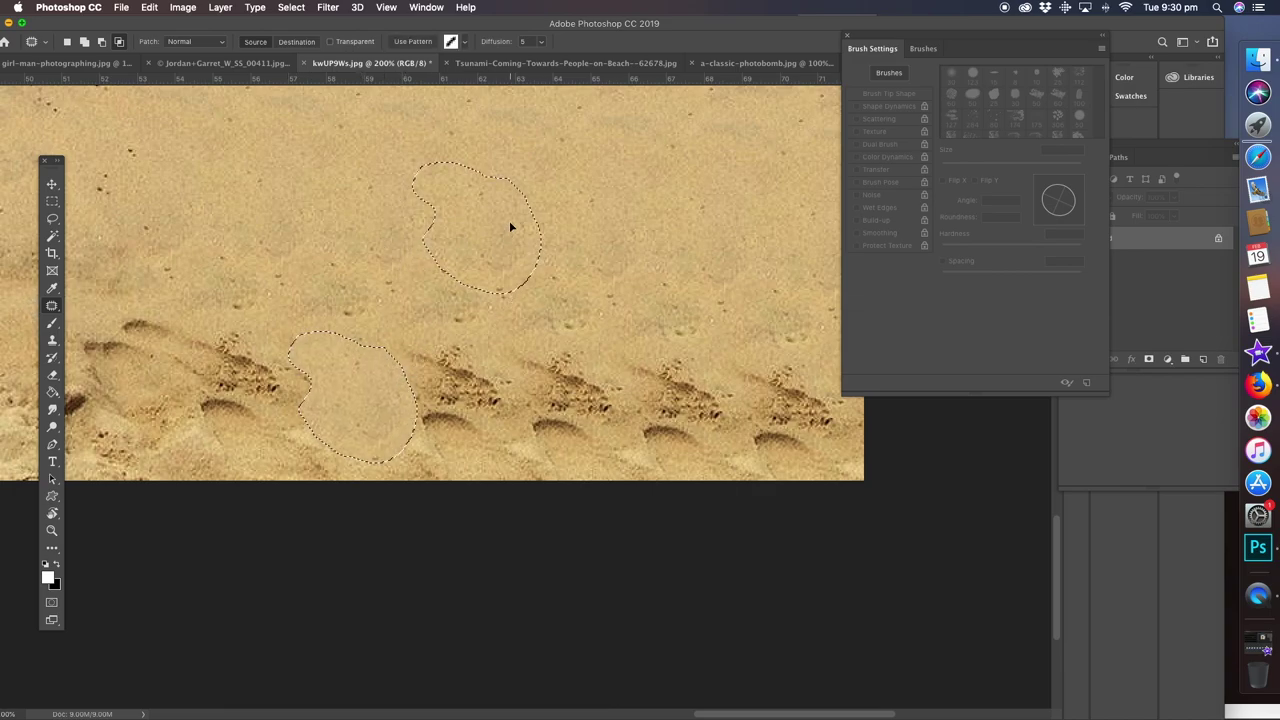
pyautogui.press('super+d')
# Patch the remaining repeated footprints along the lower edge of the beach with smooth sand
pyautogui.moveTo(485, 352)
pyautogui.mouseDown()
pyautogui.moveTo(433, 329)
pyautogui.moveTo(391, 417)
pyautogui.mouseUp()
pyautogui.moveTo(516, 421)
pyautogui.mouseDown()
pyautogui.moveTo(337, 194)
pyautogui.moveTo(302, 194)
pyautogui.mouseUp()
pyautogui.press('super+d')
pyautogui.moveTo(600, 348)
pyautogui.mouseDown()
pyautogui.moveTo(598, 468)
pyautogui.moveTo(650, 425)
pyautogui.mouseUp()
pyautogui.moveTo(626, 367); pyautogui.dragTo(754, 207)
pyautogui.press('super+d')
pyautogui.moveTo(711, 380)
pyautogui.mouseDown()
pyautogui.moveTo(616, 358)
pyautogui.moveTo(742, 448)
pyautogui.moveTo(752, 385)
pyautogui.moveTo(354, 229)
pyautogui.mouseUp()
pyautogui.moveTo(790, 342)
pyautogui.mouseDown()
pyautogui.moveTo(732, 437)
pyautogui.moveTo(843, 414)
pyautogui.moveTo(800, 352)
pyautogui.moveTo(846, 428)
pyautogui.moveTo(796, 353)
pyautogui.mouseUp()
pyautogui.press('super+d')
pyautogui.moveTo(783, 406); pyautogui.dragTo(556, 309)
pyautogui.press('super+d')
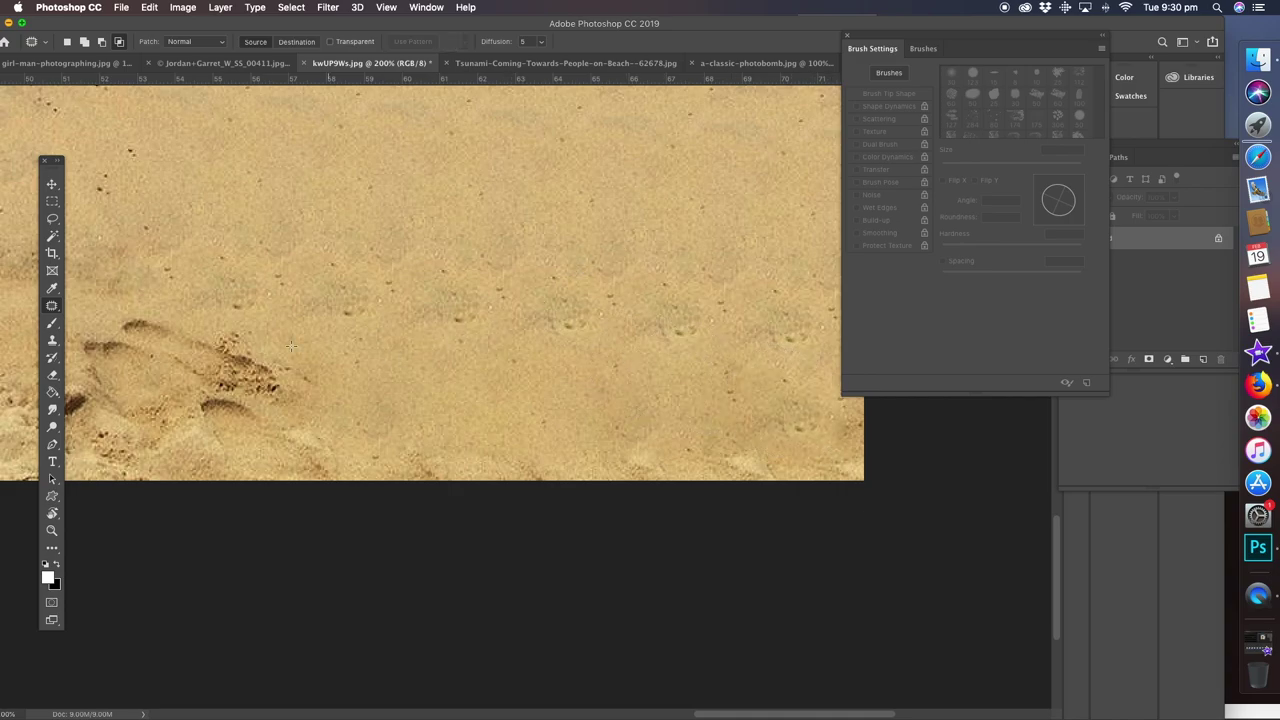
# Patch the repeated diagonal wave streaks in the sea below the rocks with water sampled beside them
pyautogui.click(52, 531)
pyautogui.keyDown('alt'); pyautogui.click(434, 309); pyautogui.keyUp('alt')
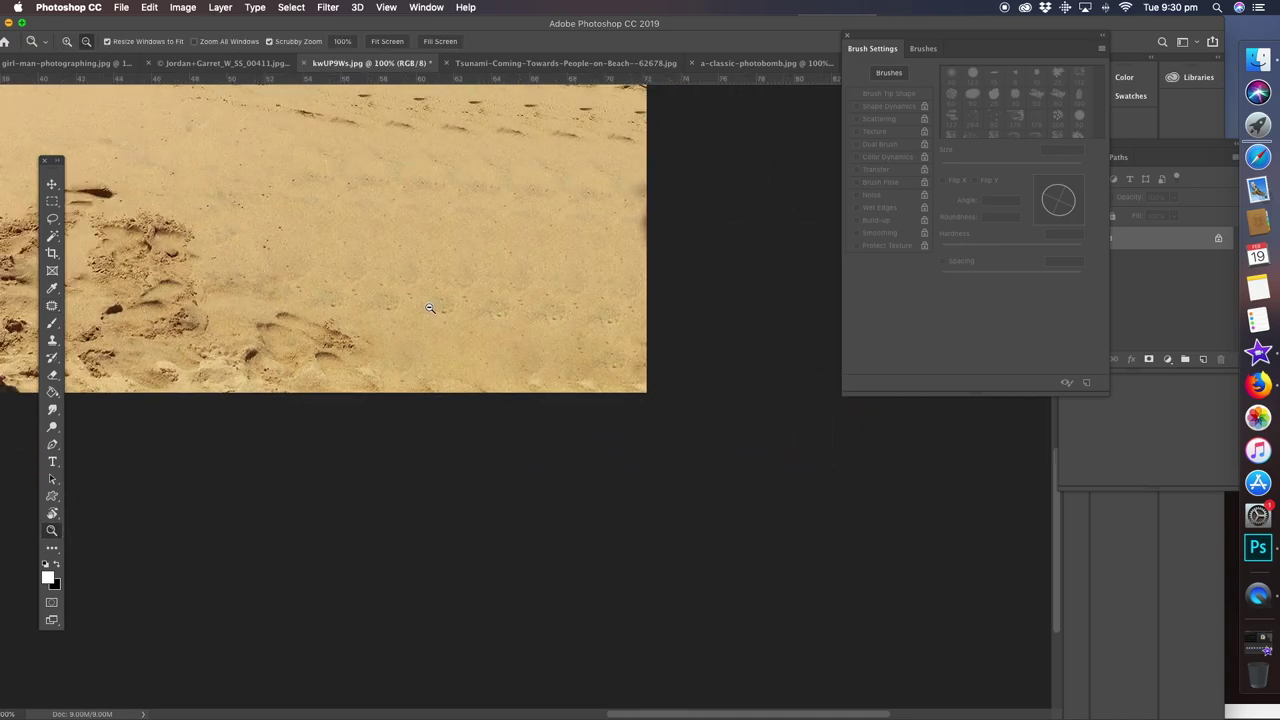
pyautogui.keyDown('alt'); pyautogui.click(434, 309); pyautogui.keyUp('alt')
pyautogui.keyDown('alt'); pyautogui.click(434, 309); pyautogui.keyUp('alt')
pyautogui.keyDown('alt'); pyautogui.click(434, 309); pyautogui.keyUp('alt')
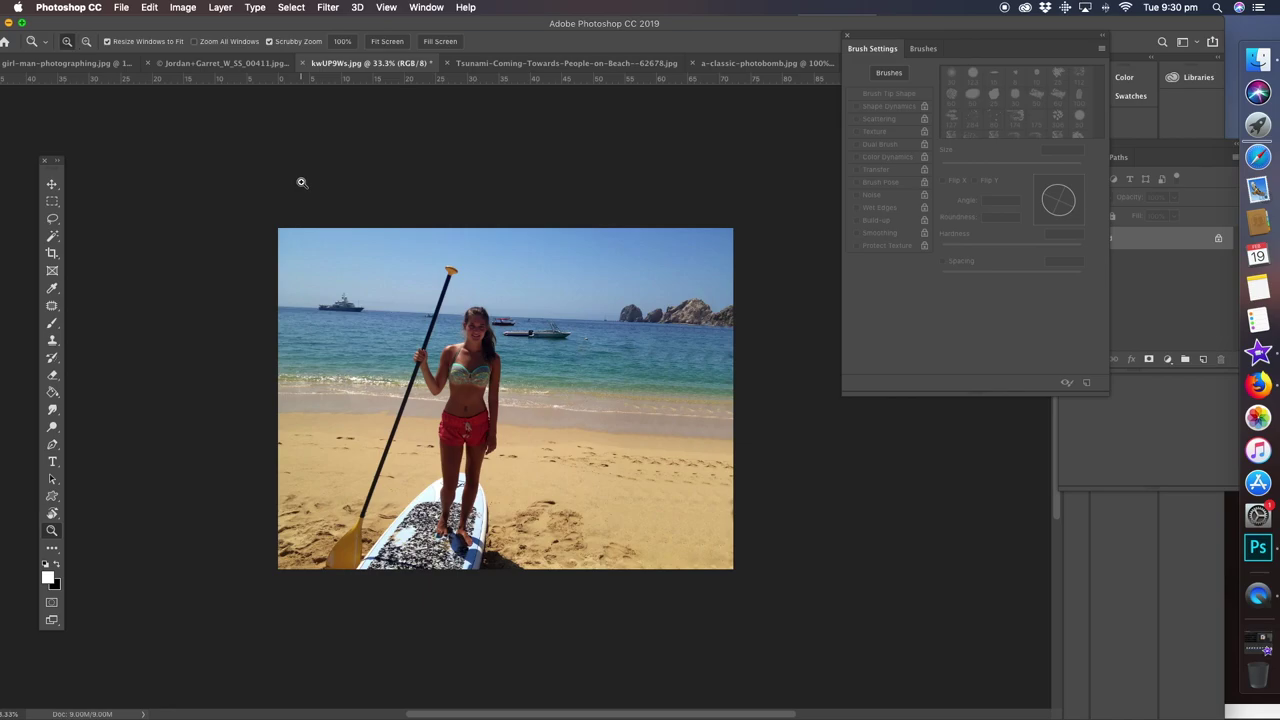
pyautogui.moveTo(672, 386); pyautogui.dragTo(485, 298)
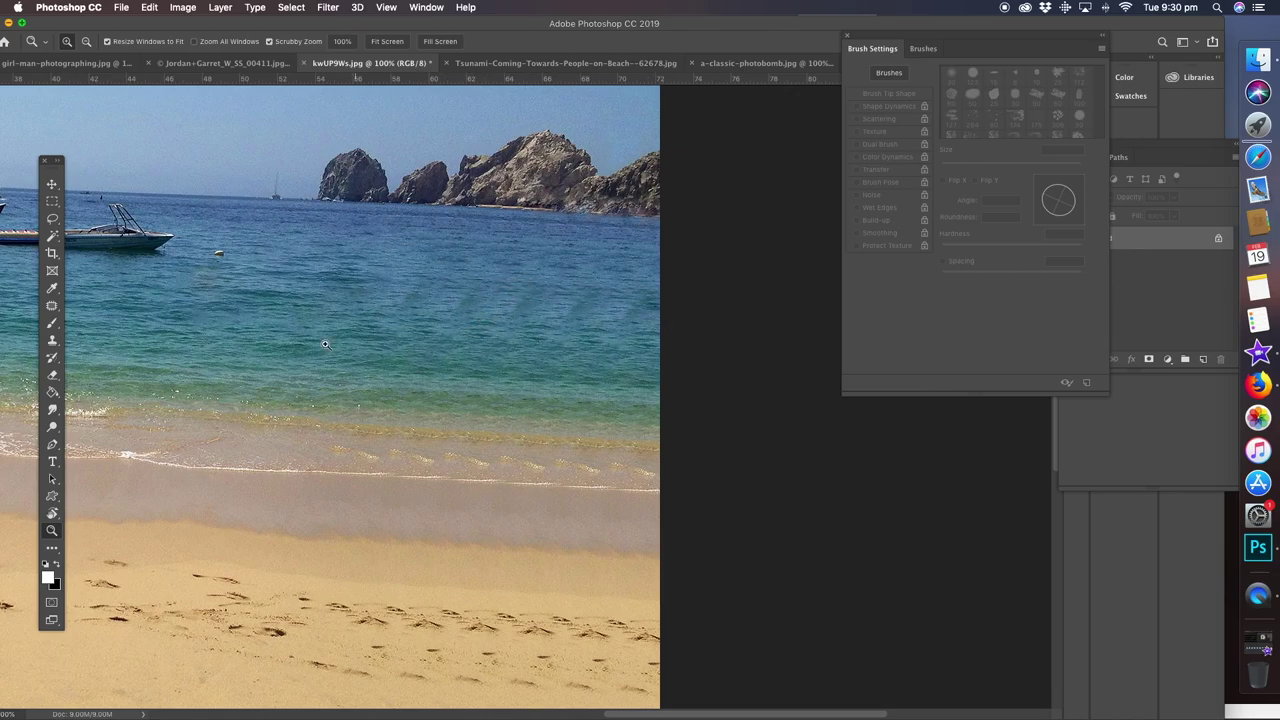
pyautogui.click(52, 305)
pyautogui.moveTo(508, 281)
pyautogui.mouseDown()
pyautogui.moveTo(500, 372)
pyautogui.moveTo(510, 280)
pyautogui.mouseUp()
pyautogui.moveTo(449, 325); pyautogui.dragTo(289, 314)
pyautogui.press('super+d')
pyautogui.moveTo(606, 277)
pyautogui.mouseDown()
pyautogui.moveTo(584, 351)
pyautogui.moveTo(599, 274)
pyautogui.moveTo(506, 289)
pyautogui.mouseUp()
pyautogui.press('super+d')
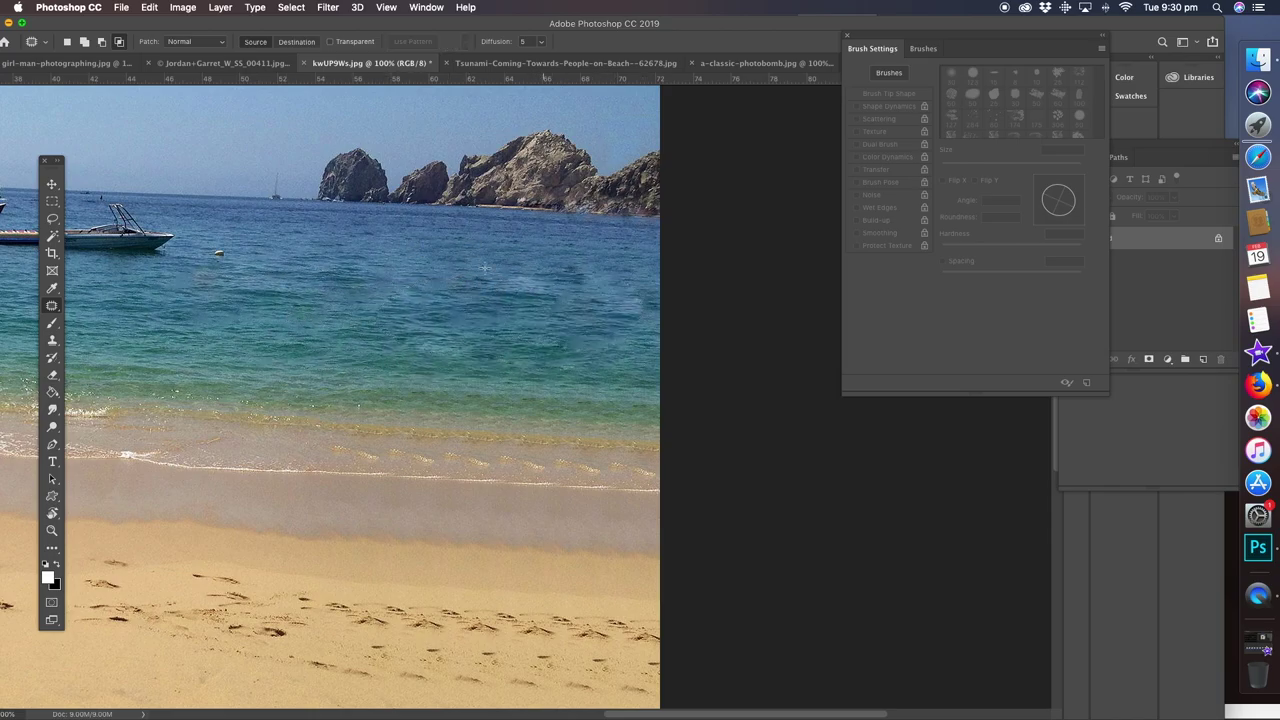
# Patch the pale blotches in the water below the rocks with darker, natural wave texture
pyautogui.moveTo(438, 325)
pyautogui.mouseDown()
pyautogui.moveTo(392, 335)
pyautogui.moveTo(472, 327)
pyautogui.moveTo(363, 261)
pyautogui.mouseUp()
pyautogui.press('super+d')
pyautogui.moveTo(592, 272)
pyautogui.mouseDown()
pyautogui.moveTo(602, 340)
pyautogui.moveTo(597, 270)
pyautogui.mouseUp()
pyautogui.moveTo(611, 320); pyautogui.dragTo(488, 312)
pyautogui.moveTo(527, 267)
pyautogui.mouseDown()
pyautogui.moveTo(567, 313)
pyautogui.moveTo(540, 272)
pyautogui.mouseUp()
pyautogui.moveTo(535, 305); pyautogui.dragTo(354, 277)
pyautogui.moveTo(517, 273)
pyautogui.mouseDown()
pyautogui.moveTo(574, 323)
pyautogui.moveTo(550, 305)
pyautogui.moveTo(534, 349)
pyautogui.moveTo(533, 265)
pyautogui.mouseUp()
pyautogui.press('super+d')
# Smooth out the leftover patch marks in the middle of the sea and check the whole paddleboarder photo
pyautogui.moveTo(562, 309); pyautogui.dragTo(329, 288)
pyautogui.press('super+d')
pyautogui.moveTo(443, 318)
pyautogui.mouseDown()
pyautogui.moveTo(447, 367)
pyautogui.moveTo(494, 321)
pyautogui.moveTo(290, 335)
pyautogui.mouseUp()
pyautogui.press('super+d')
pyautogui.moveTo(619, 288)
pyautogui.mouseDown()
pyautogui.moveTo(612, 324)
pyautogui.moveTo(648, 314)
pyautogui.moveTo(635, 290)
pyautogui.moveTo(593, 340)
pyautogui.moveTo(543, 352)
pyautogui.mouseUp()
pyautogui.press('super+d')
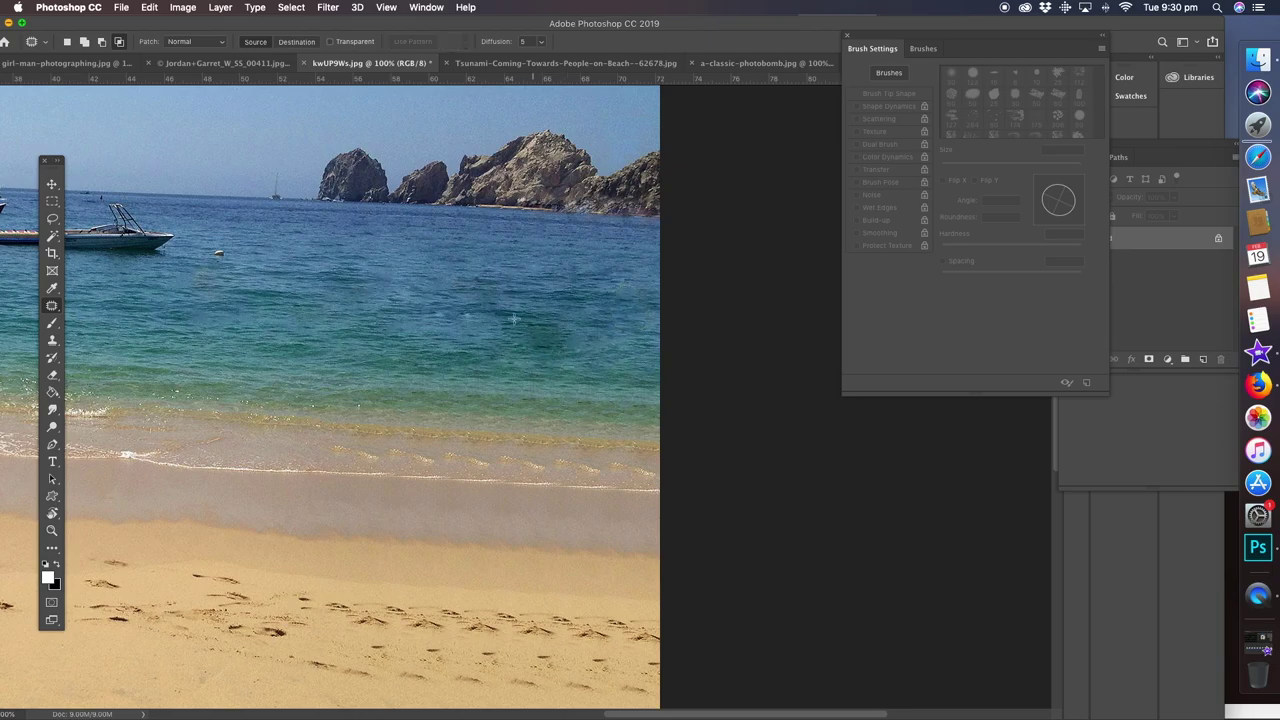
pyautogui.moveTo(388, 316)
pyautogui.mouseDown()
pyautogui.moveTo(508, 338)
pyautogui.moveTo(470, 300)
pyautogui.moveTo(390, 318)
pyautogui.mouseUp()
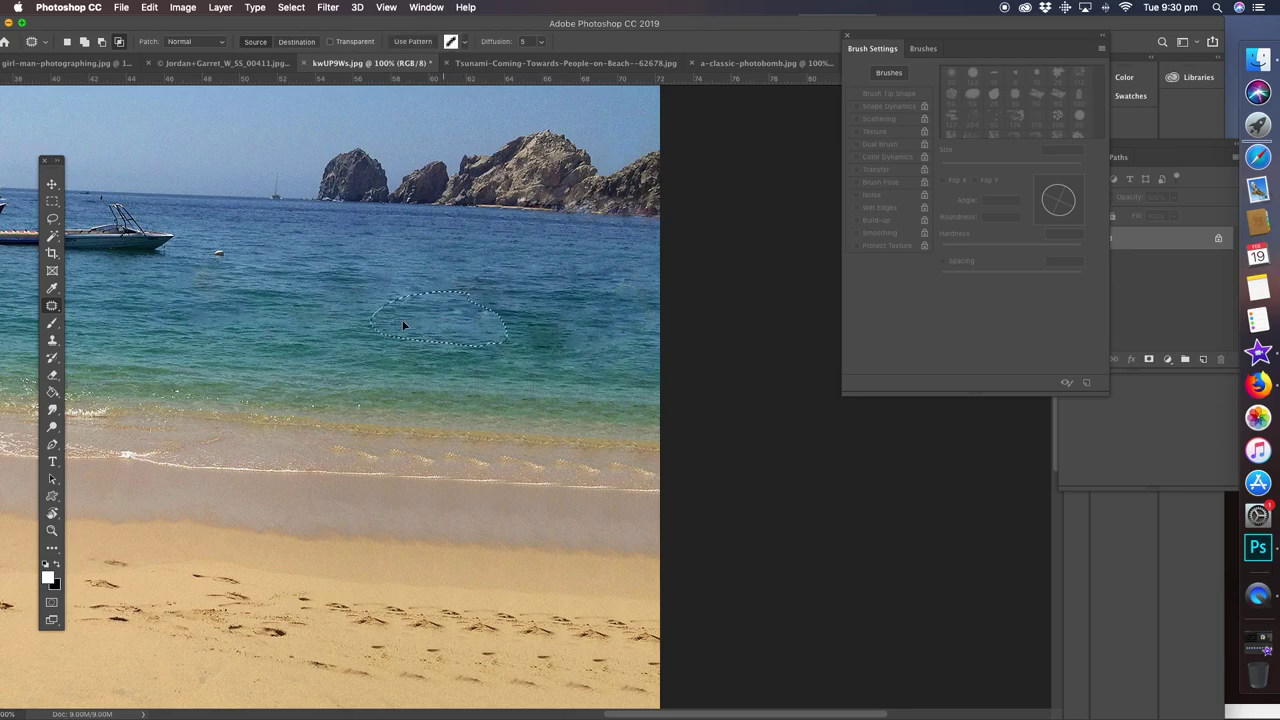
pyautogui.press('super+d')
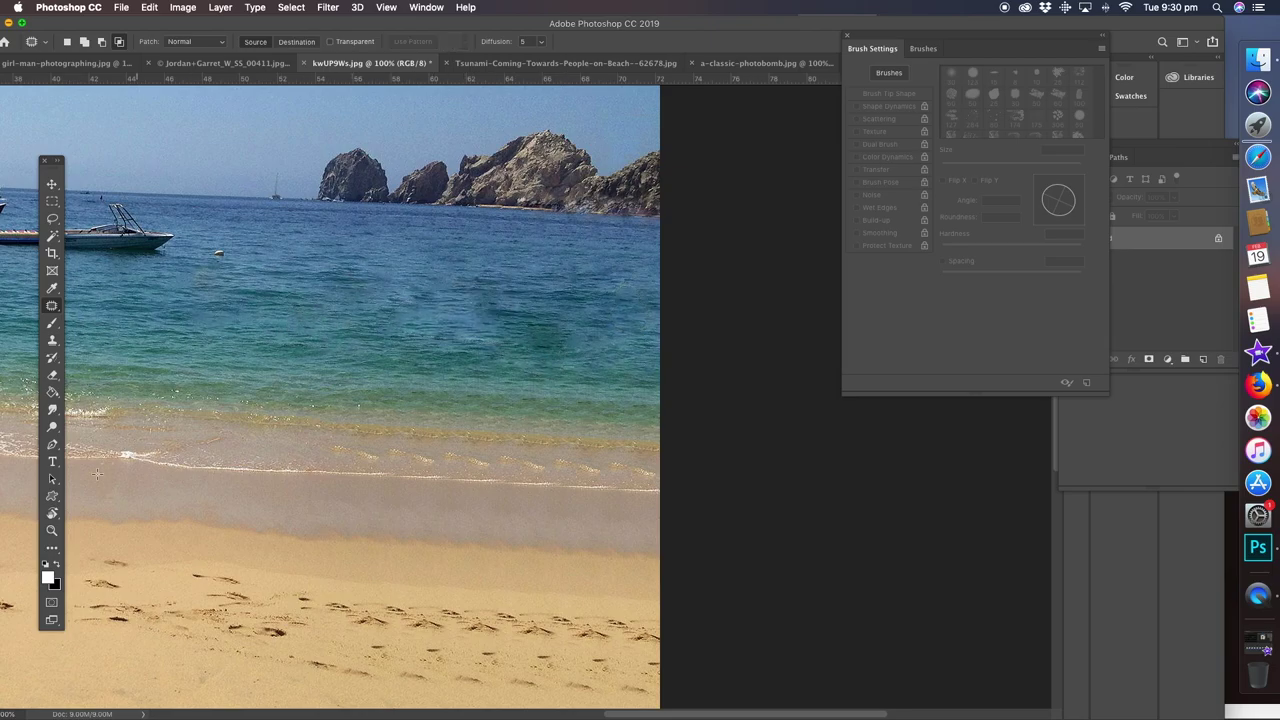
pyautogui.click(52, 530)
pyautogui.click(283, 307)
pyautogui.moveTo(283, 307); pyautogui.dragTo(194, 311)
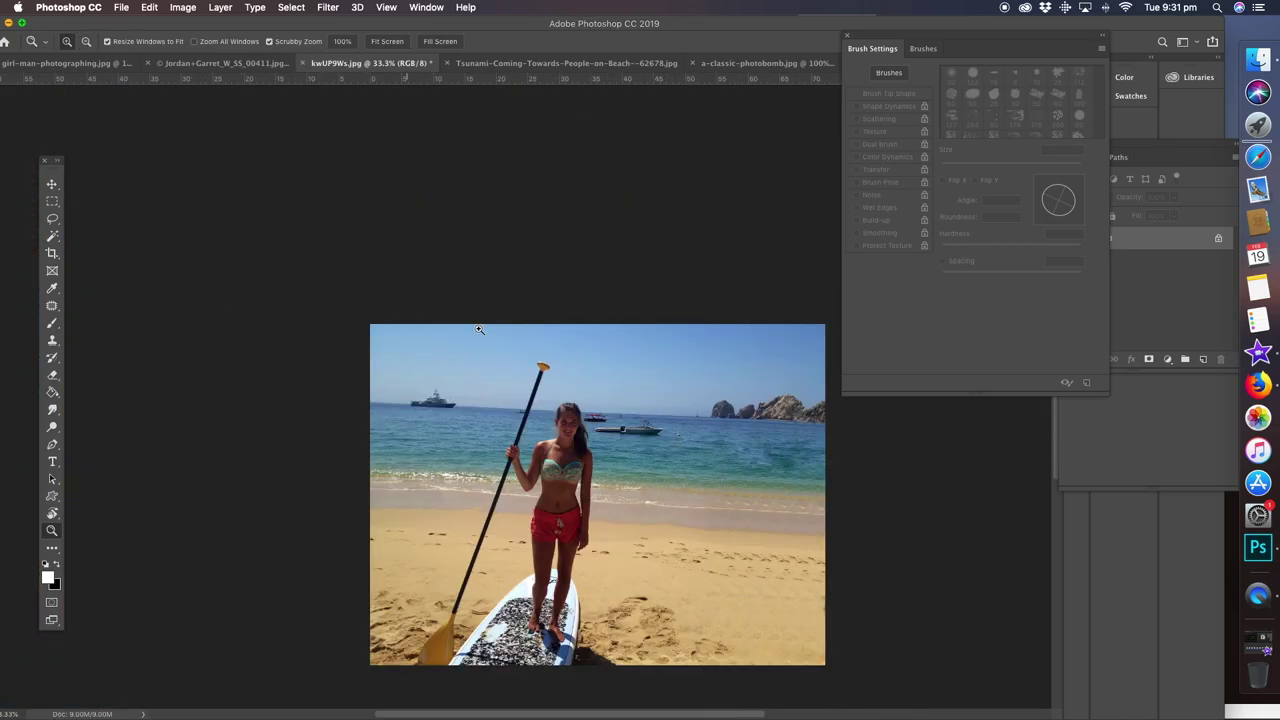
# Switch to the photo Tsunami-Coming-Towards-People-on-Beach--62678.jpg and magnify the woman in the red dress
pyautogui.click(486, 64)
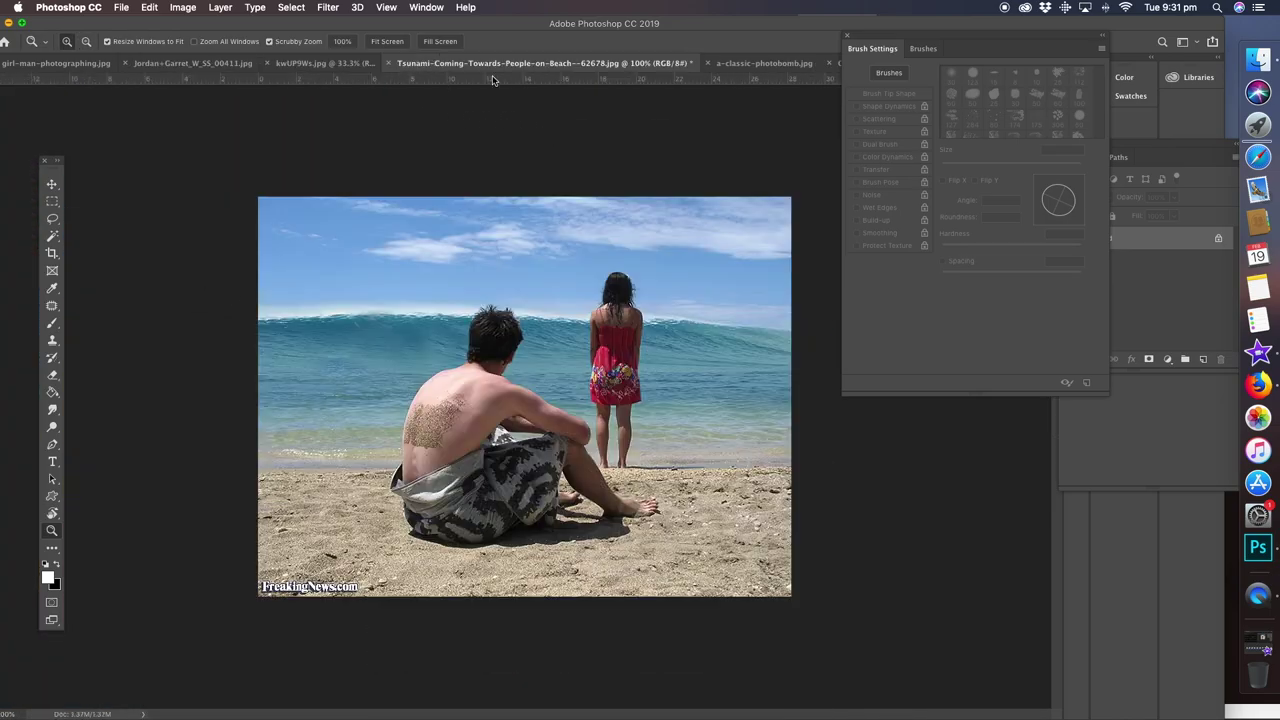
pyautogui.click(720, 406)
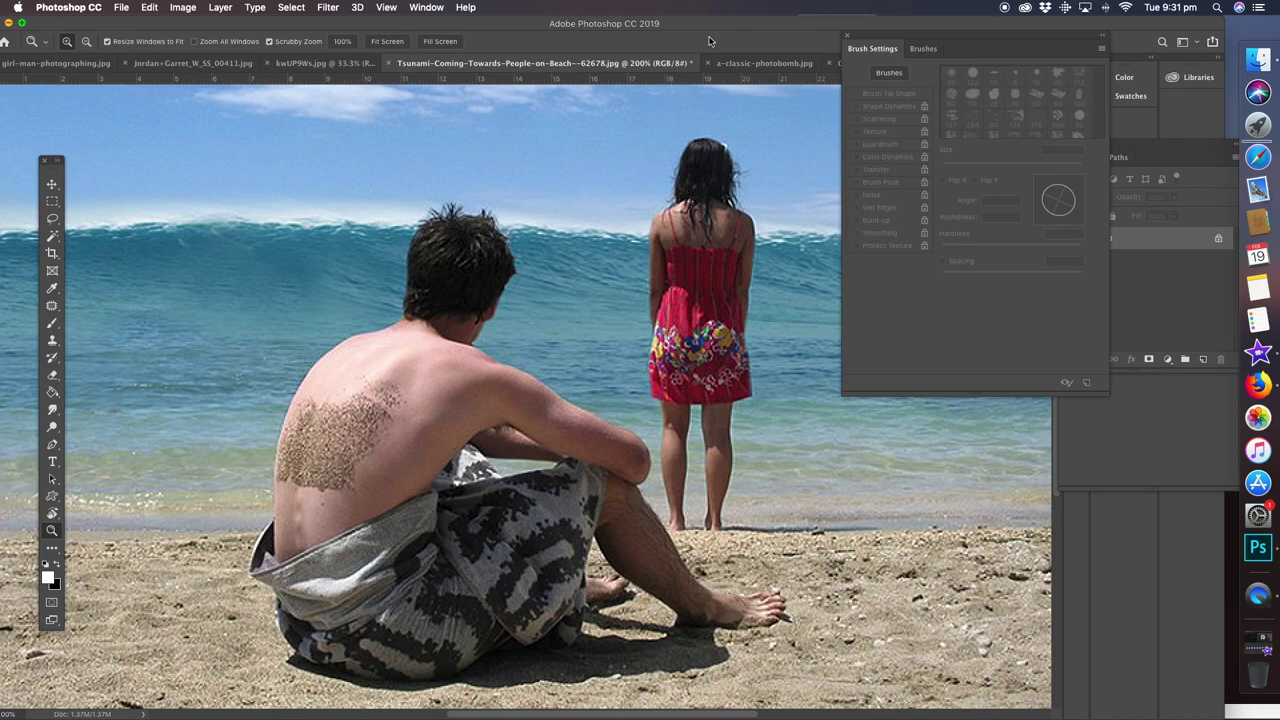
pyautogui.moveTo(704, 261); pyautogui.dragTo(468, 267)
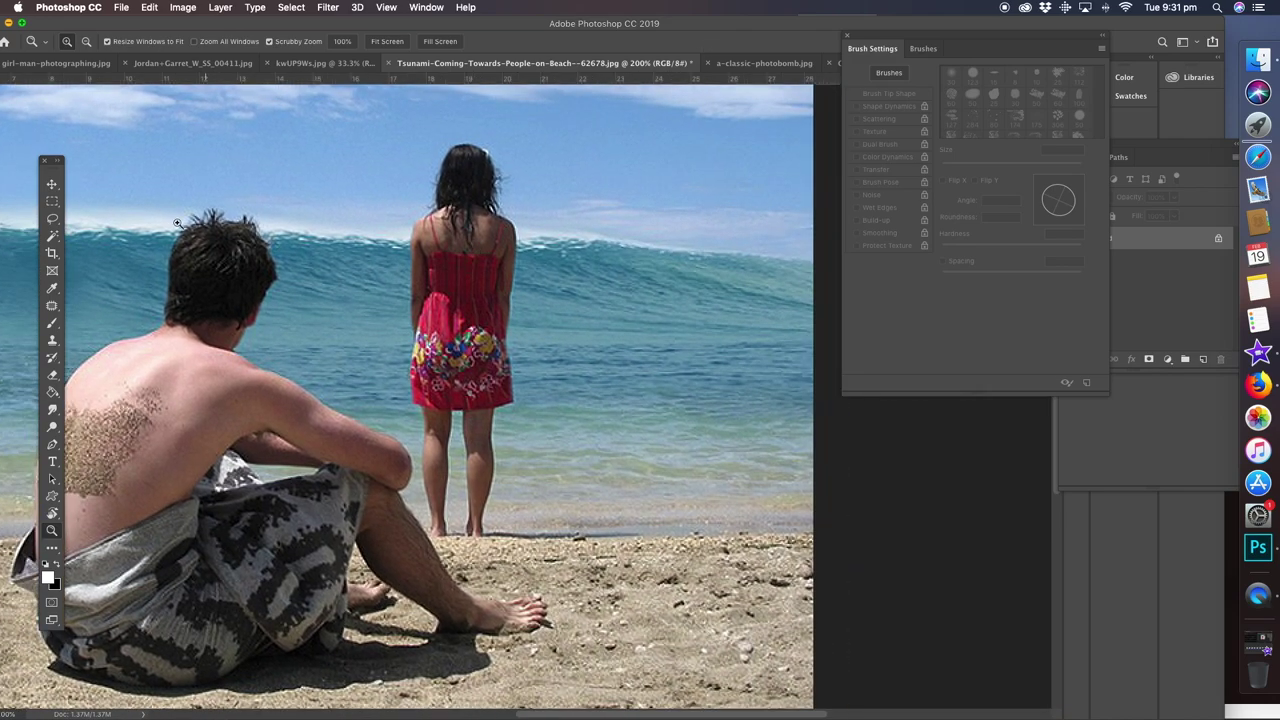
# Try to remove the standing woman's head by patching it with the adjacent sky
pyautogui.click(52, 306)
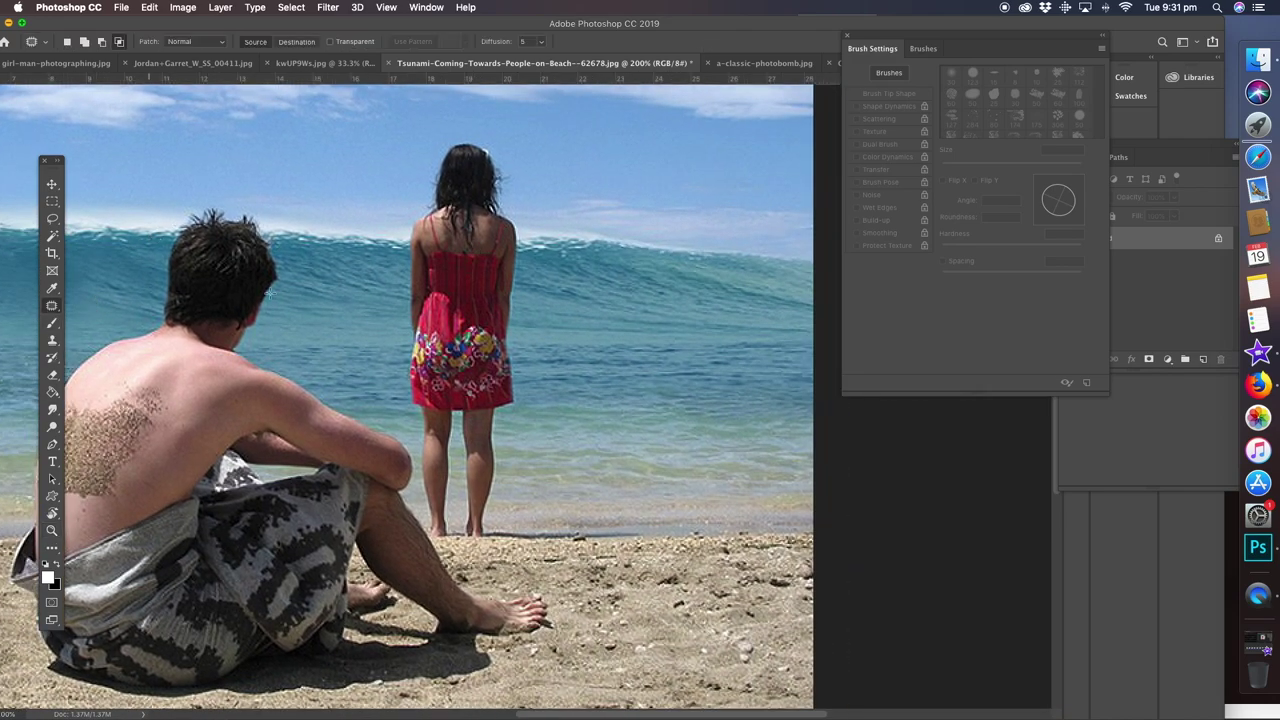
pyautogui.moveTo(468, 135)
pyautogui.mouseDown()
pyautogui.moveTo(439, 154)
pyautogui.moveTo(423, 211)
pyautogui.moveTo(451, 236)
pyautogui.moveTo(521, 237)
pyautogui.moveTo(522, 165)
pyautogui.mouseUp()
pyautogui.click(50, 308)
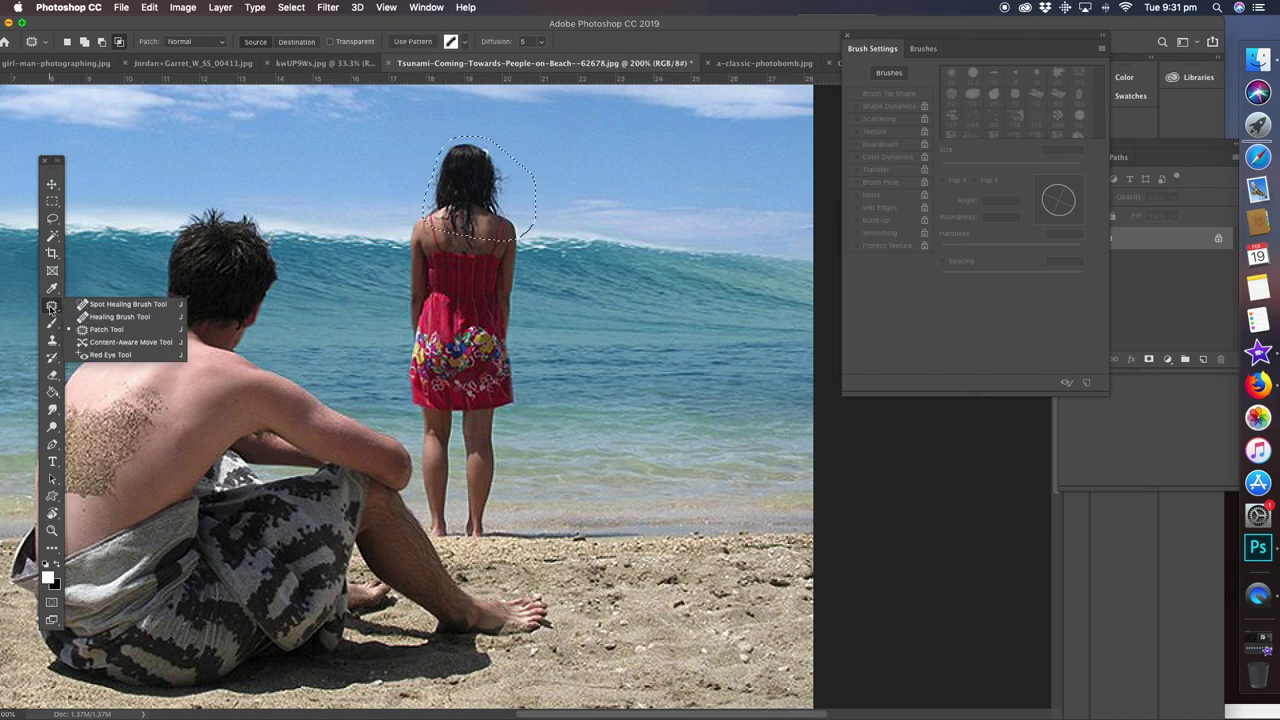
pyautogui.click(106, 329)
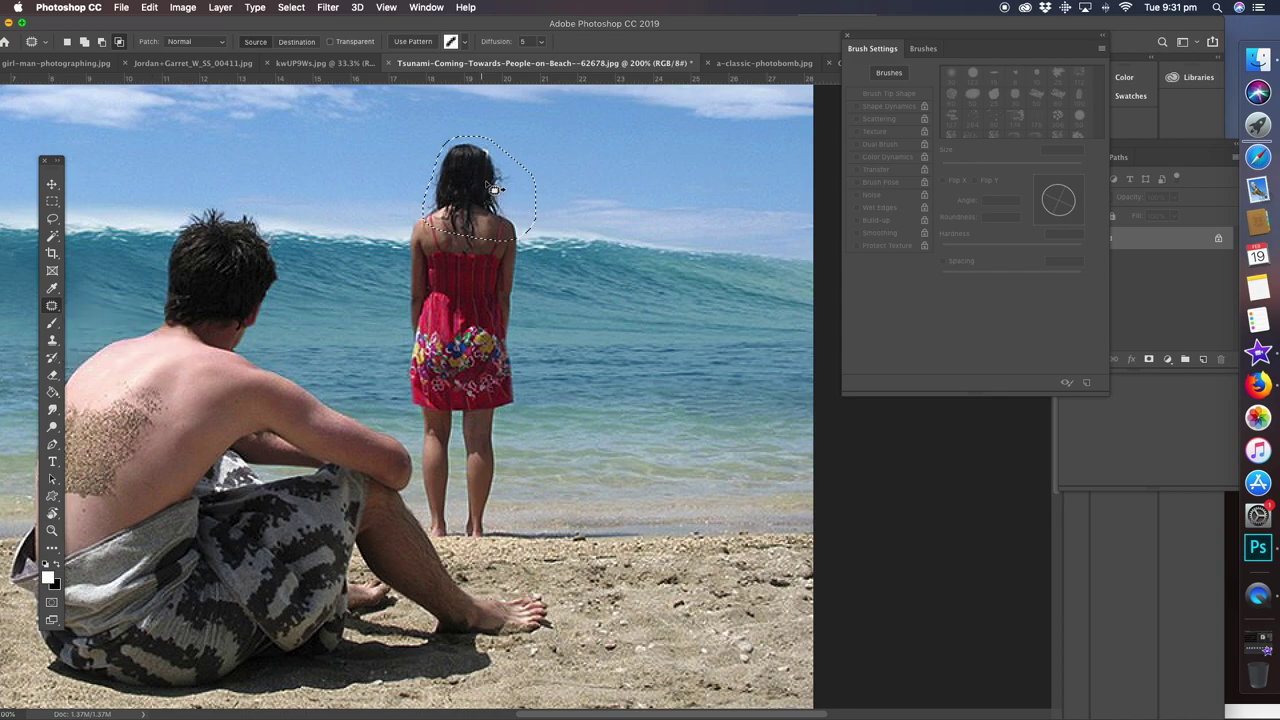
pyautogui.moveTo(494, 201); pyautogui.dragTo(595, 193)
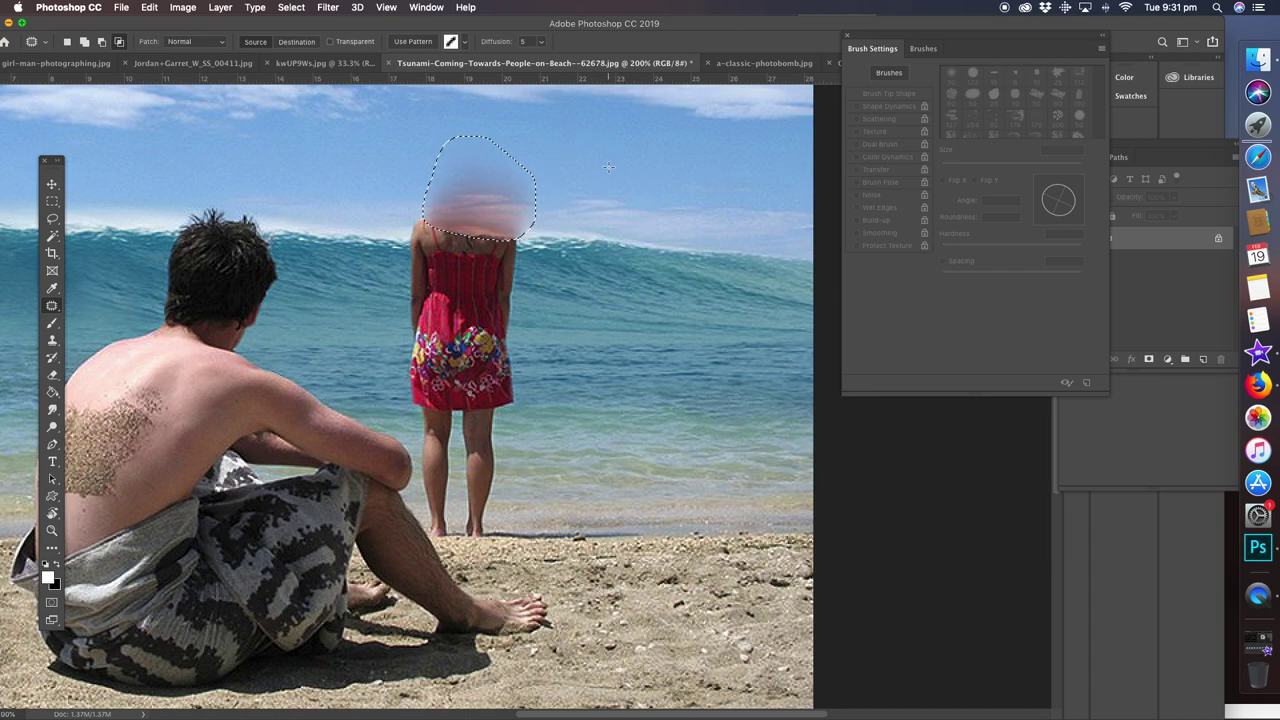
pyautogui.click(609, 167)
pyautogui.moveTo(414, 178)
pyautogui.mouseDown()
pyautogui.moveTo(545, 212)
pyautogui.moveTo(416, 170)
pyautogui.mouseUp()
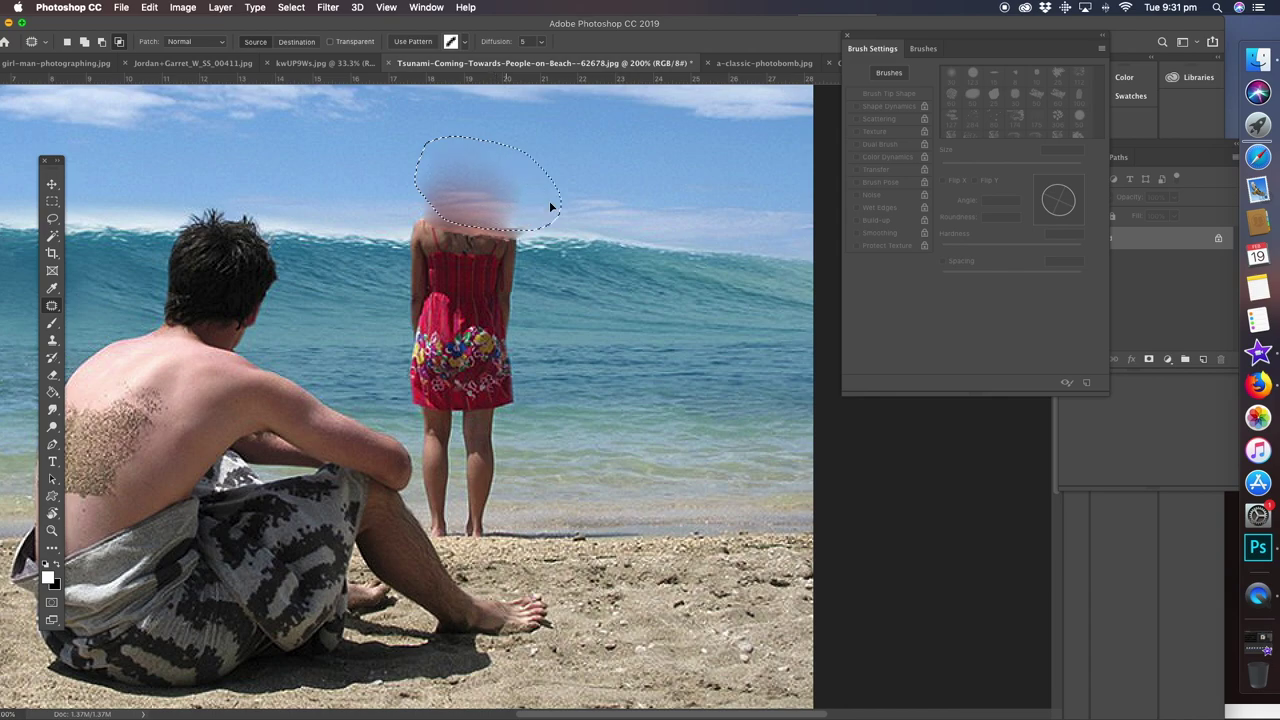
pyautogui.moveTo(516, 185); pyautogui.dragTo(334, 175)
pyautogui.press('super+d')
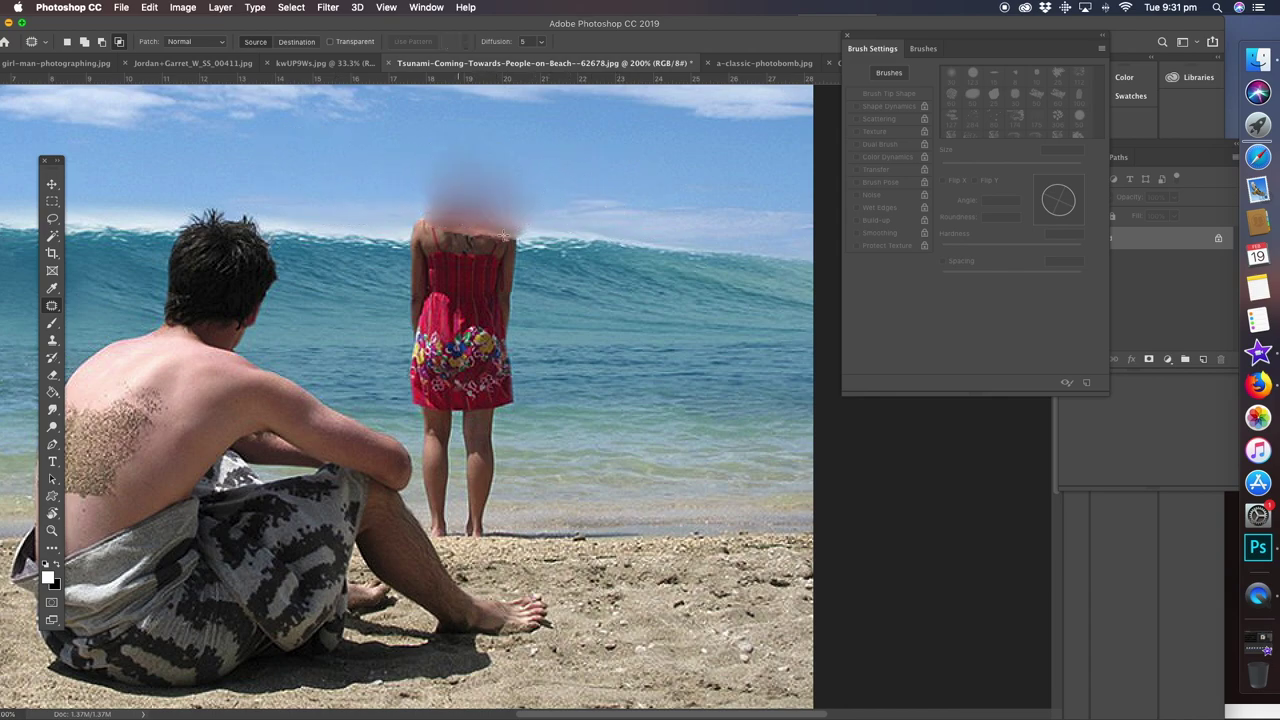
# Lasso a tall strip of sky, wave and shoreline beside the standing woman and copy it to a new layer
pyautogui.click(53, 342)
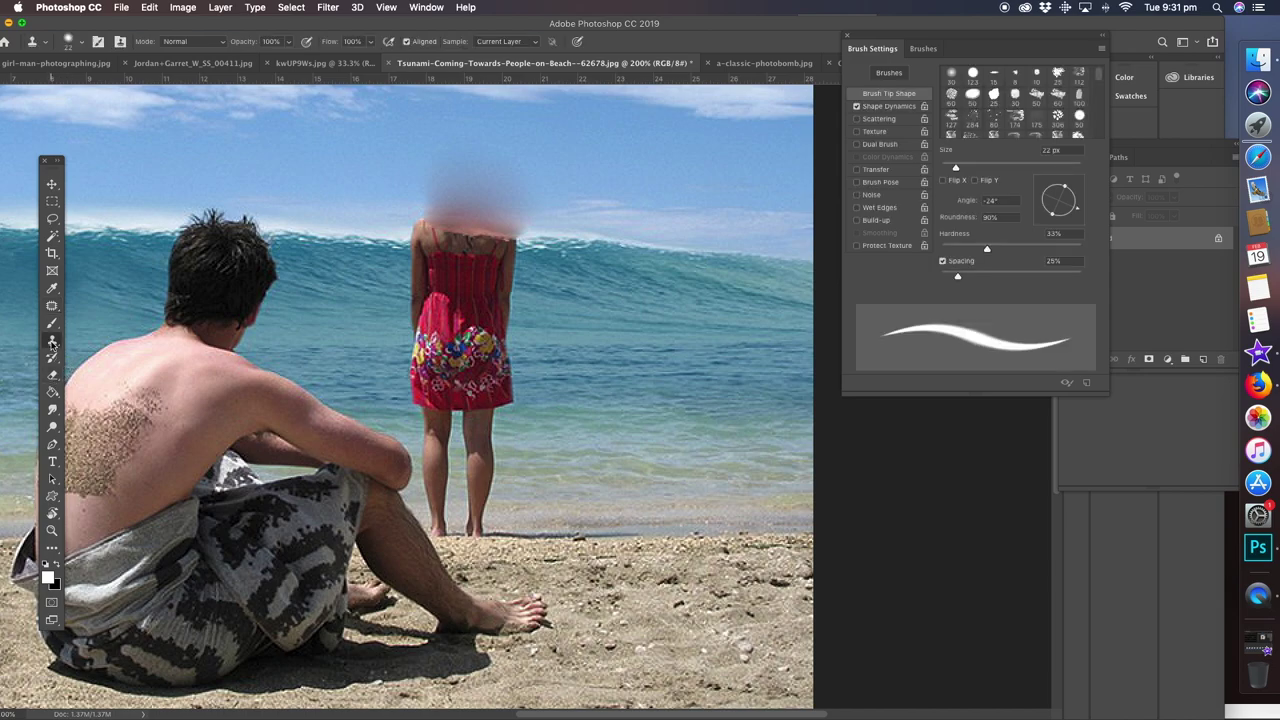
pyautogui.click(52, 219)
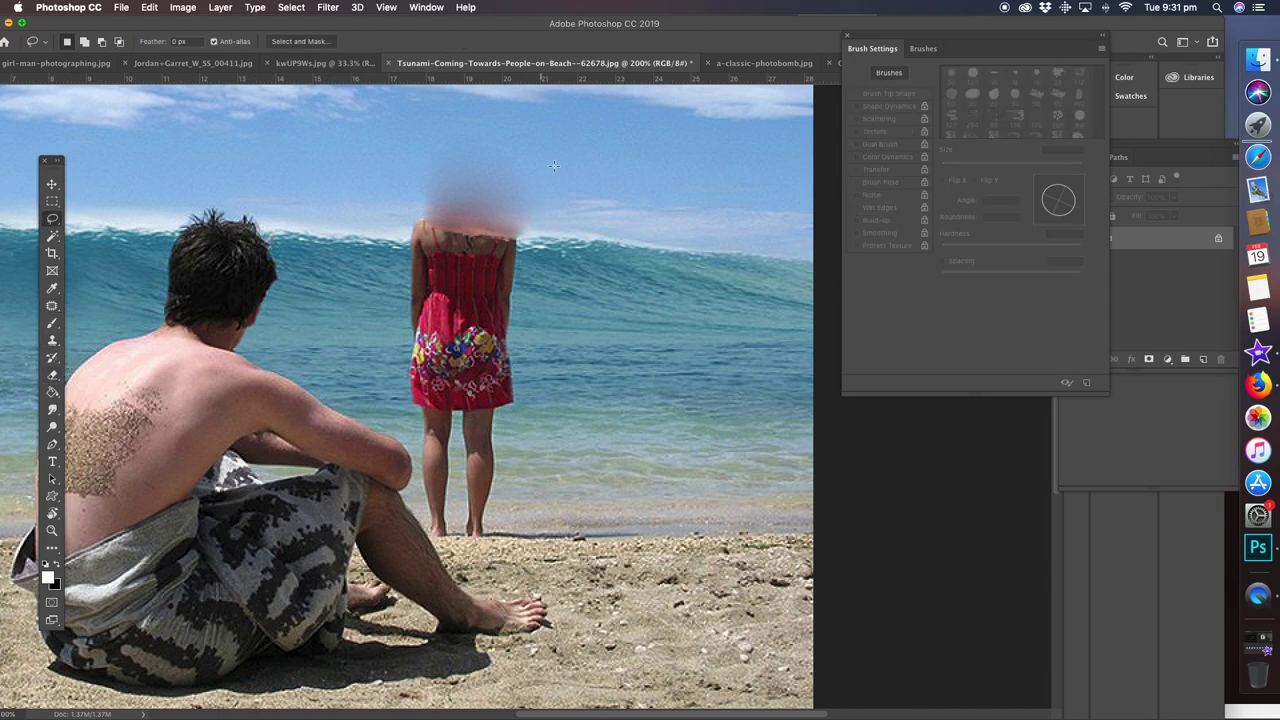
pyautogui.moveTo(561, 140); pyautogui.dragTo(589, 492)
pyautogui.moveTo(592, 556); pyautogui.dragTo(722, 549)
pyautogui.moveTo(769, 504)
pyautogui.mouseDown()
pyautogui.moveTo(766, 135)
pyautogui.moveTo(565, 103)
pyautogui.mouseUp()
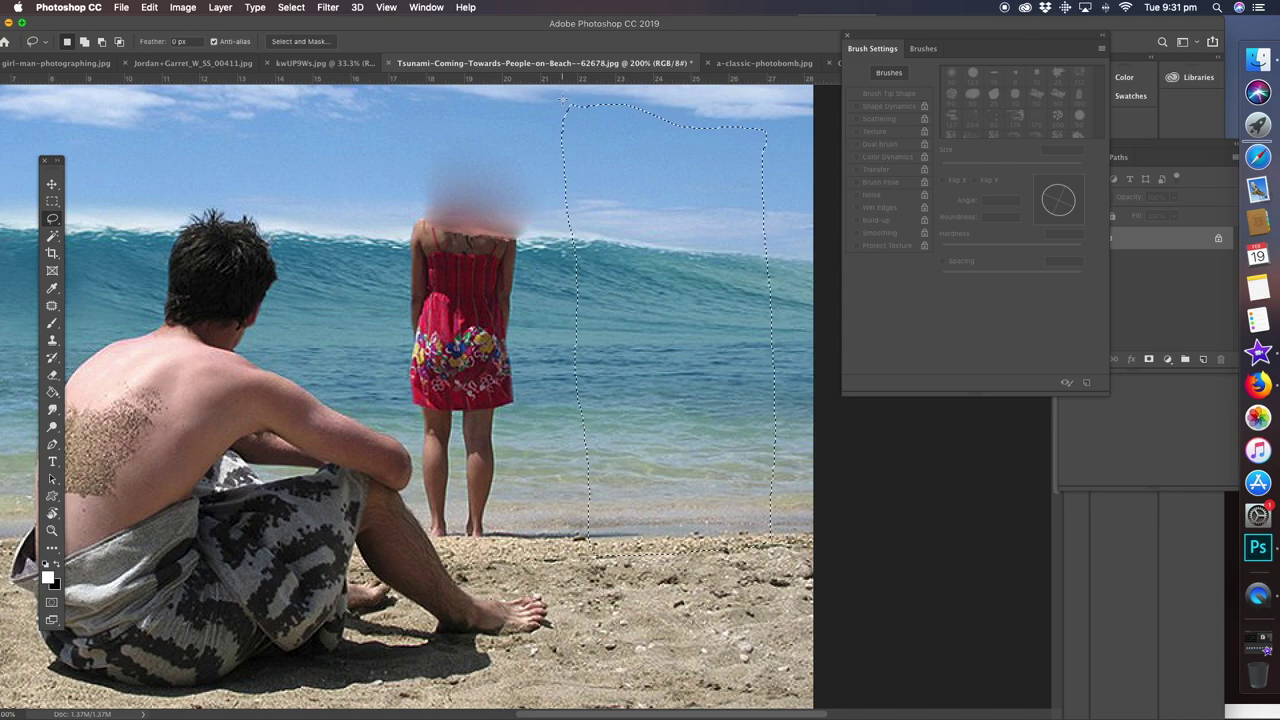
pyautogui.press('super+j')
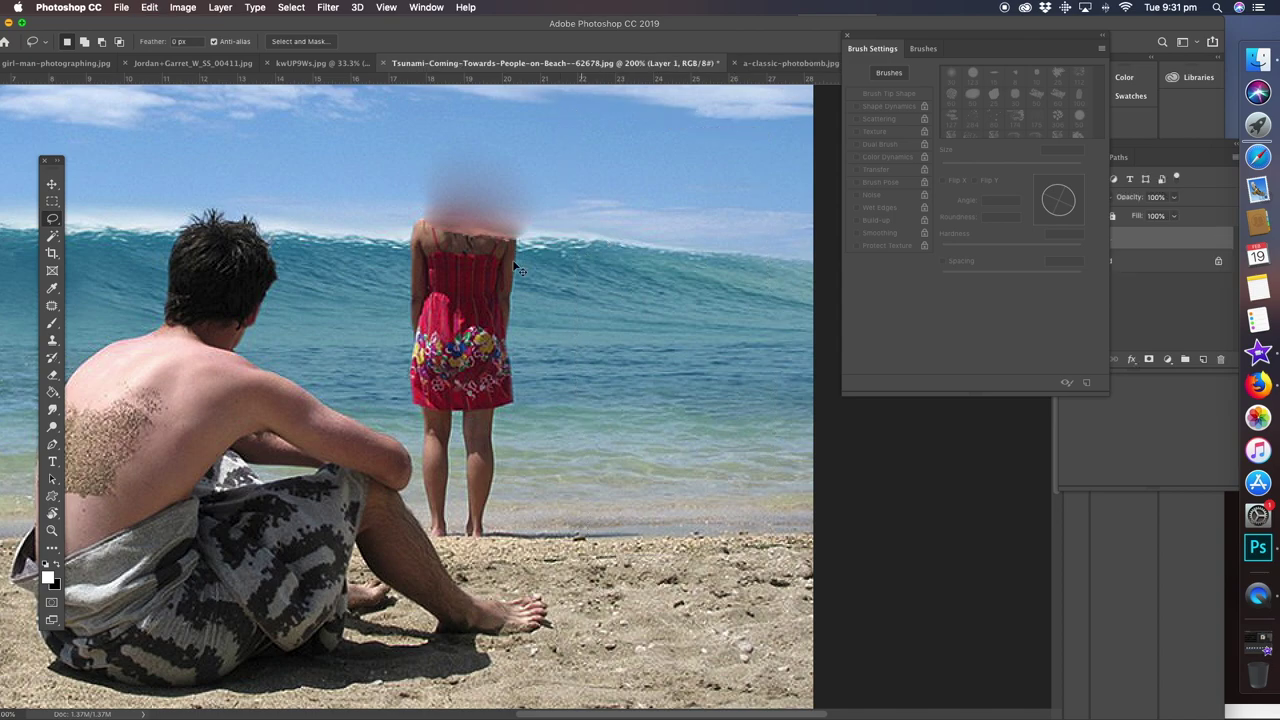
# Move the copied strip over the woman in the red dress so that it covers her completely
pyautogui.press('v')
pyautogui.moveTo(615, 305); pyautogui.dragTo(451, 301)
pyautogui.moveTo(534, 283)
pyautogui.mouseDown()
pyautogui.moveTo(531, 266)
pyautogui.moveTo(527, 280)
pyautogui.moveTo(515, 270)
pyautogui.mouseUp()
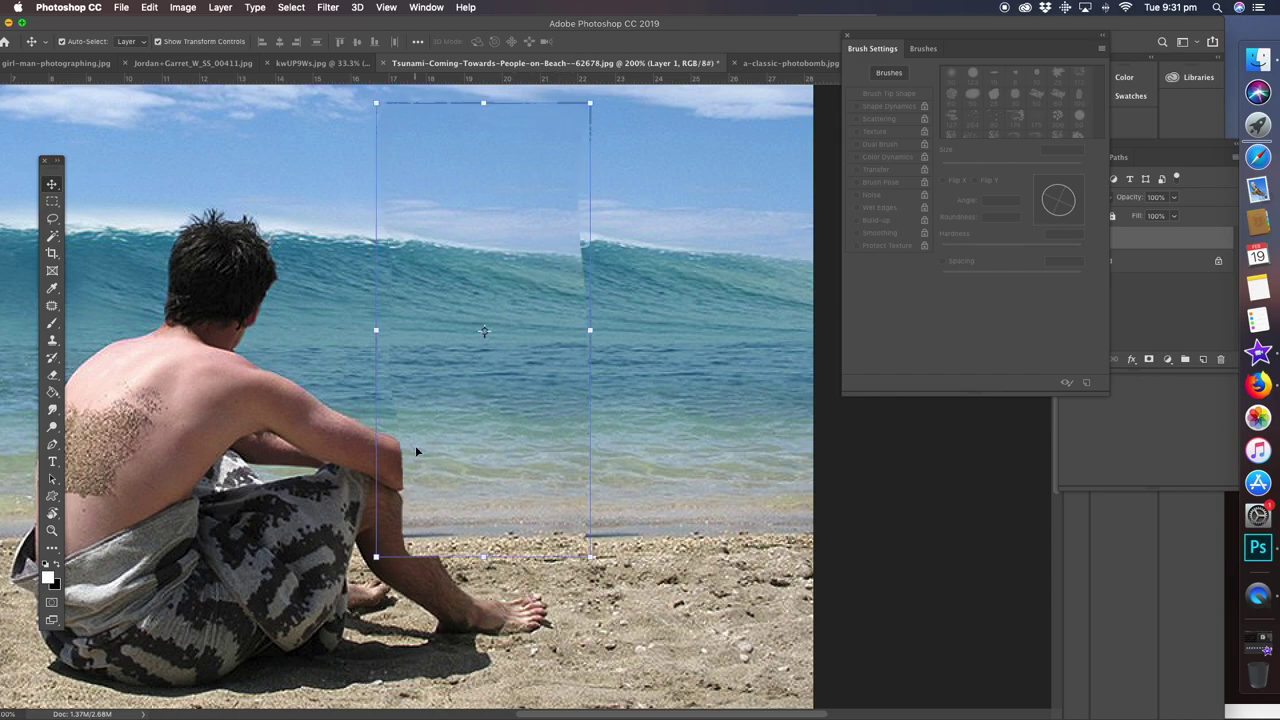
# Stretch the copied strip vertically to about 106% and nudge it down to line up with the surrounding wave and shoreline
pyautogui.click(376, 556)
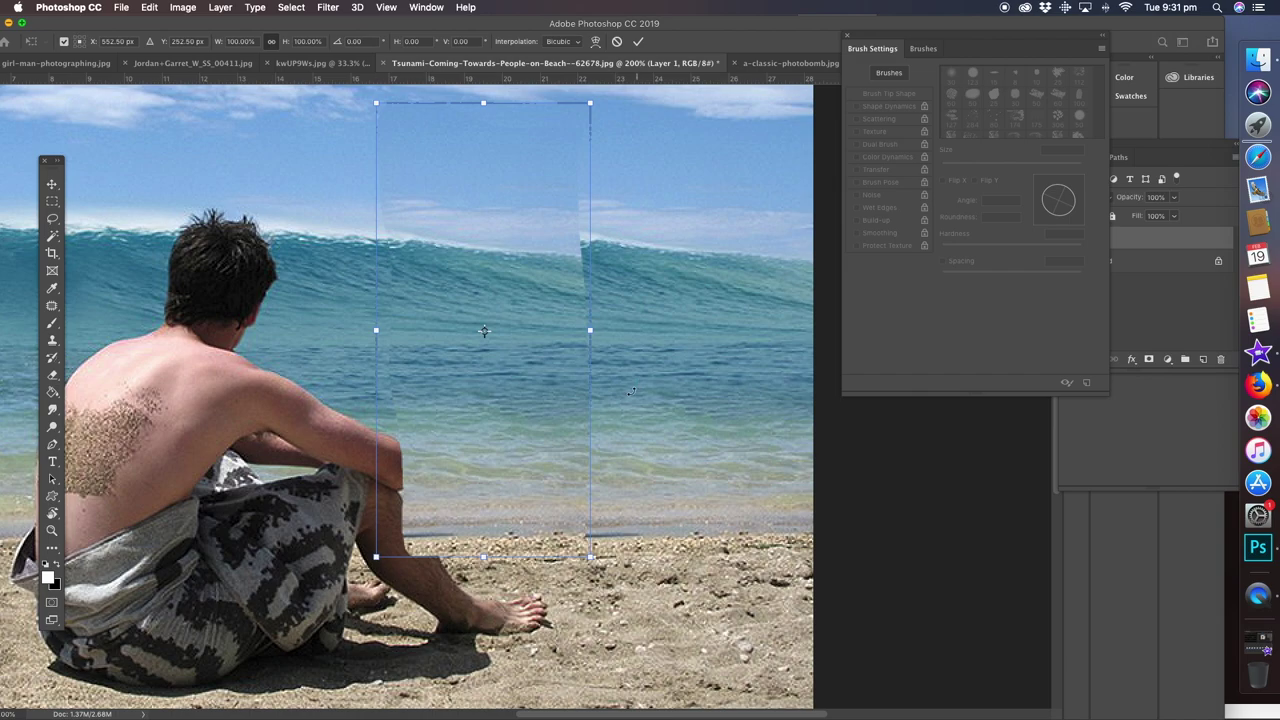
pyautogui.moveTo(483, 557)
pyautogui.mouseDown()
pyautogui.moveTo(489, 533)
pyautogui.moveTo(488, 561)
pyautogui.mouseUp()
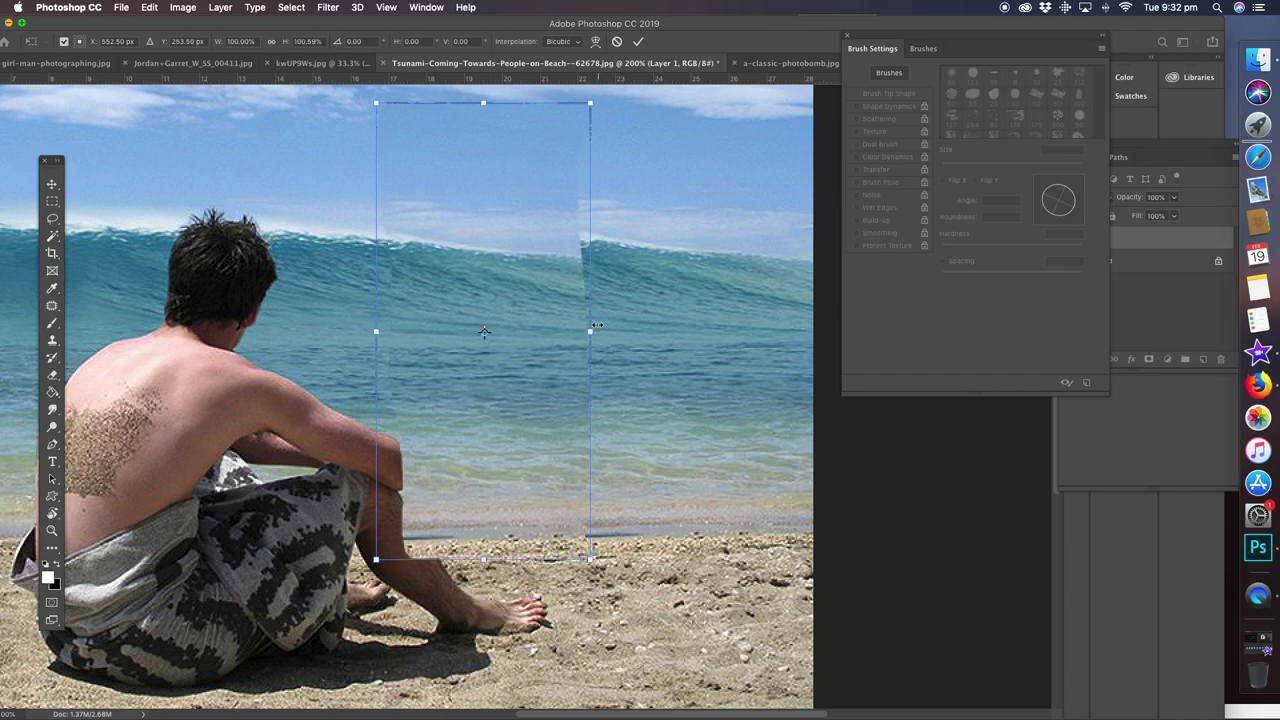
pyautogui.moveTo(483, 102); pyautogui.dragTo(484, 265)
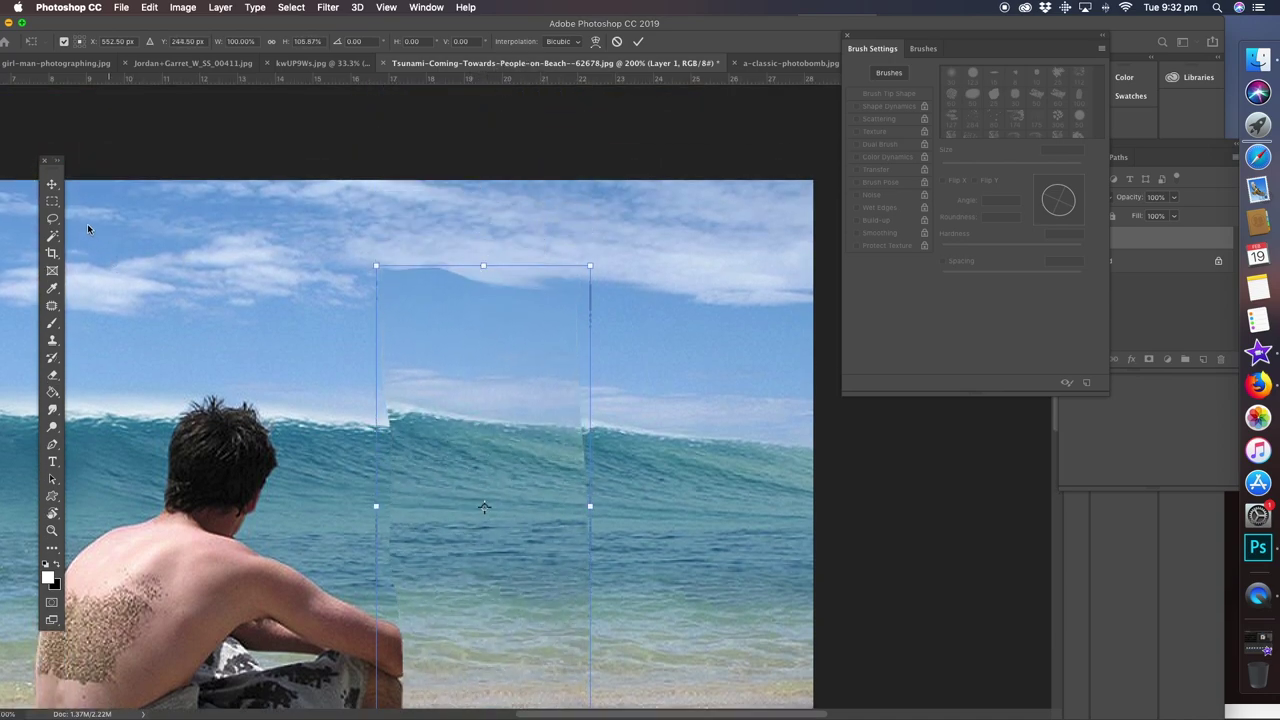
pyautogui.scroll(-5, 274, 412)
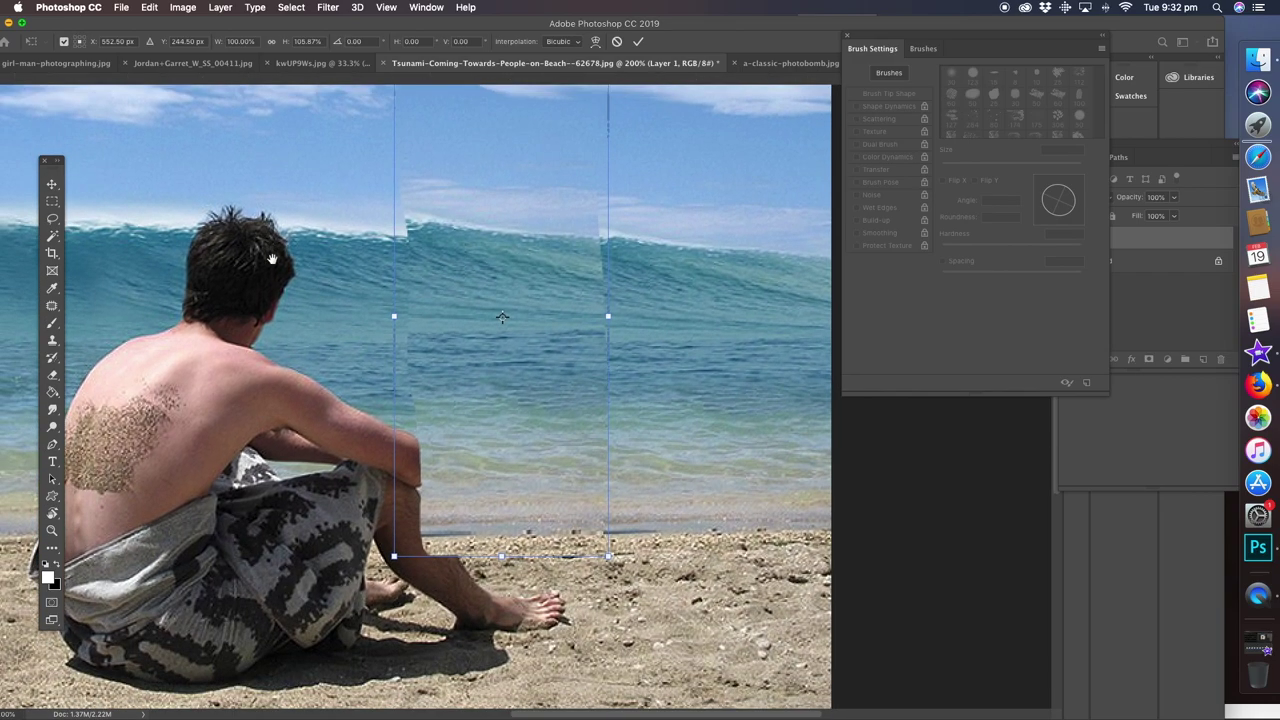
pyautogui.moveTo(532, 347); pyautogui.dragTo(533, 352)
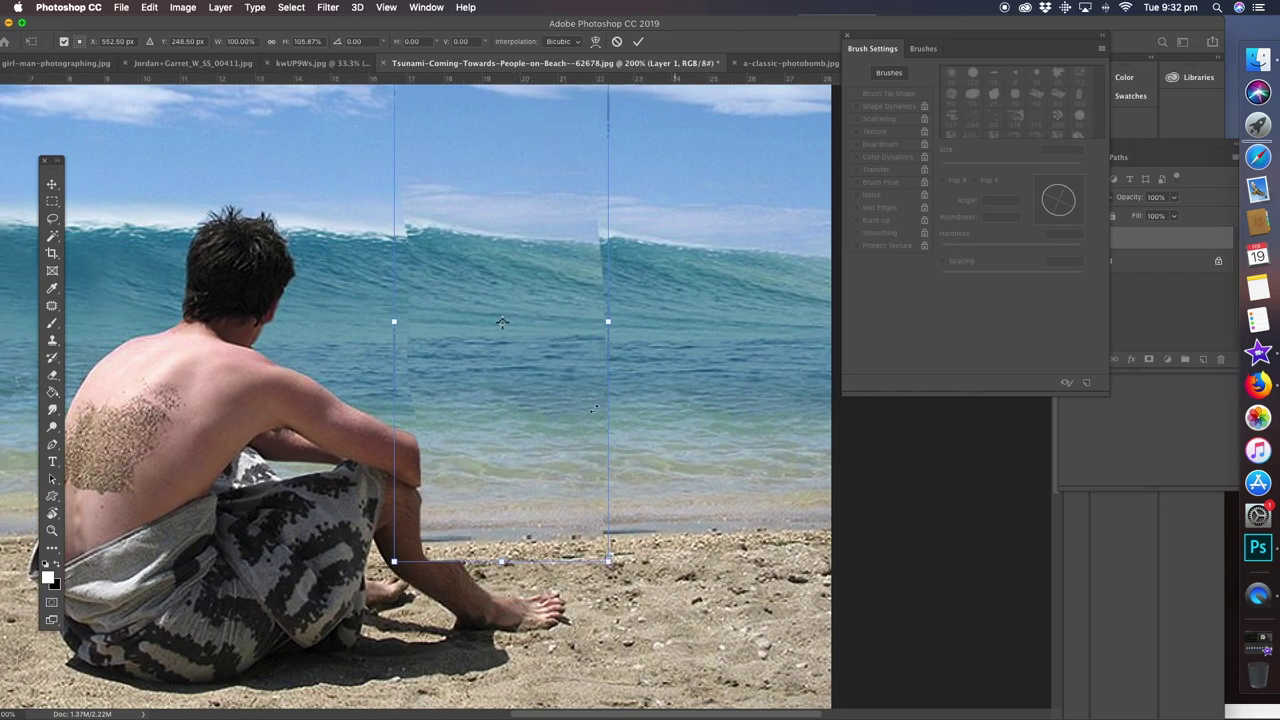
pyautogui.scroll(1, 508, 372)
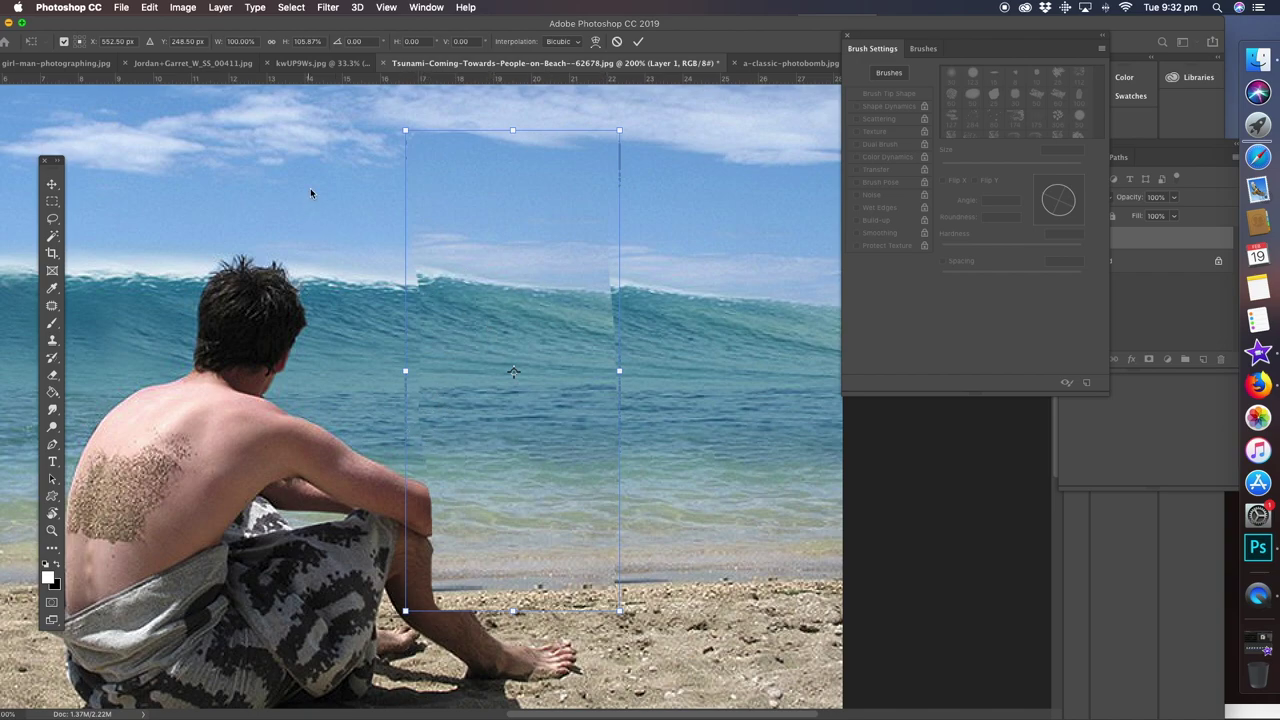
# Distort the upper corners of the strip so its wave crest meets the original wave on both sides, and apply the transform
pyautogui.click(149, 8)
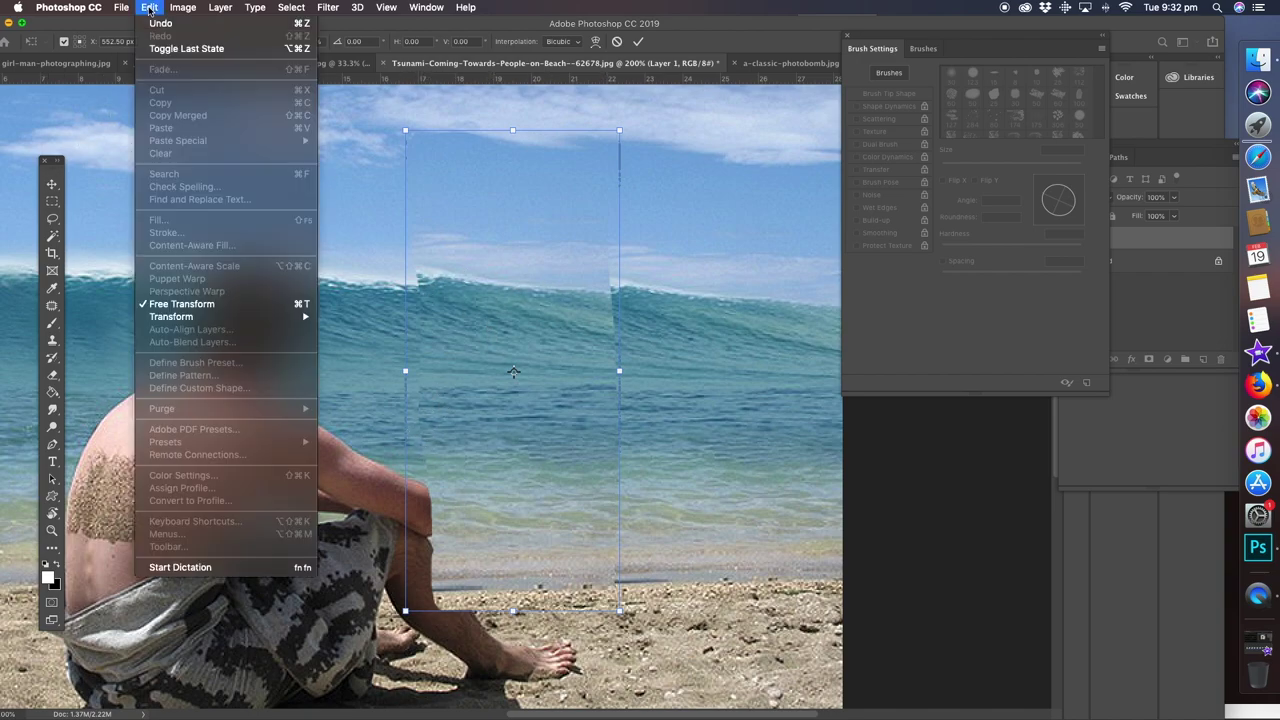
pyautogui.moveTo(188, 322)
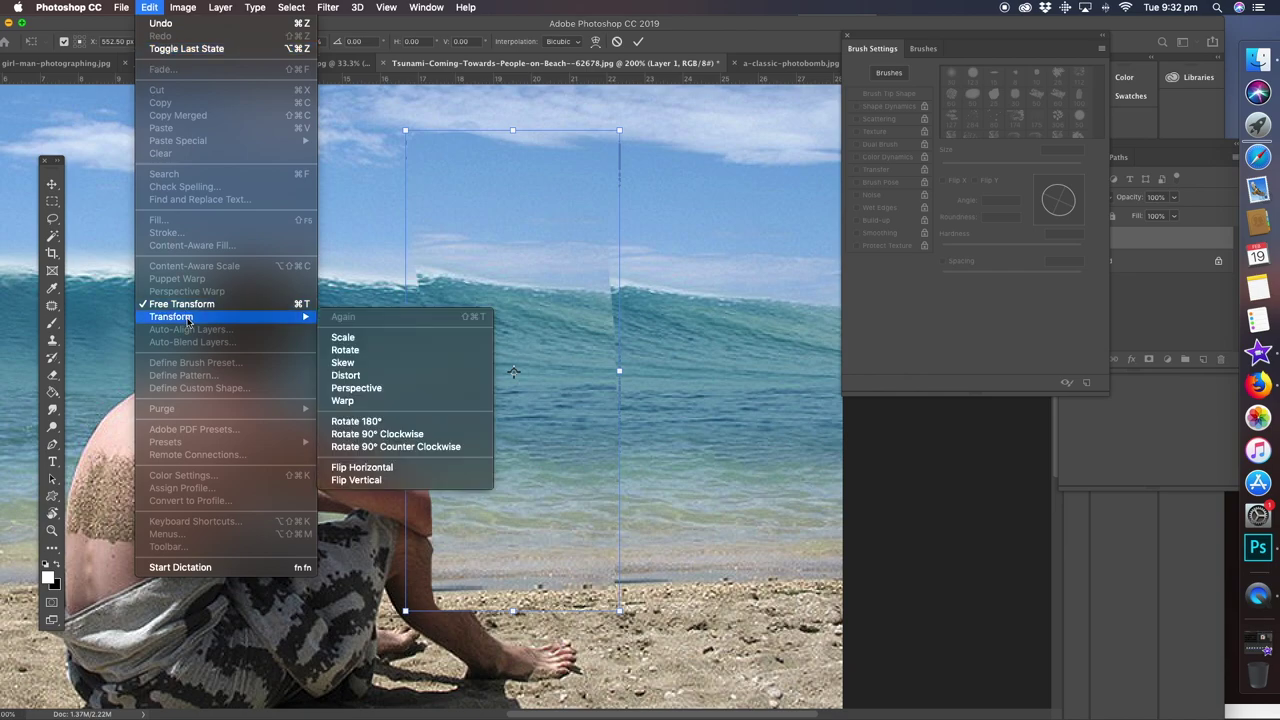
pyautogui.click(352, 376)
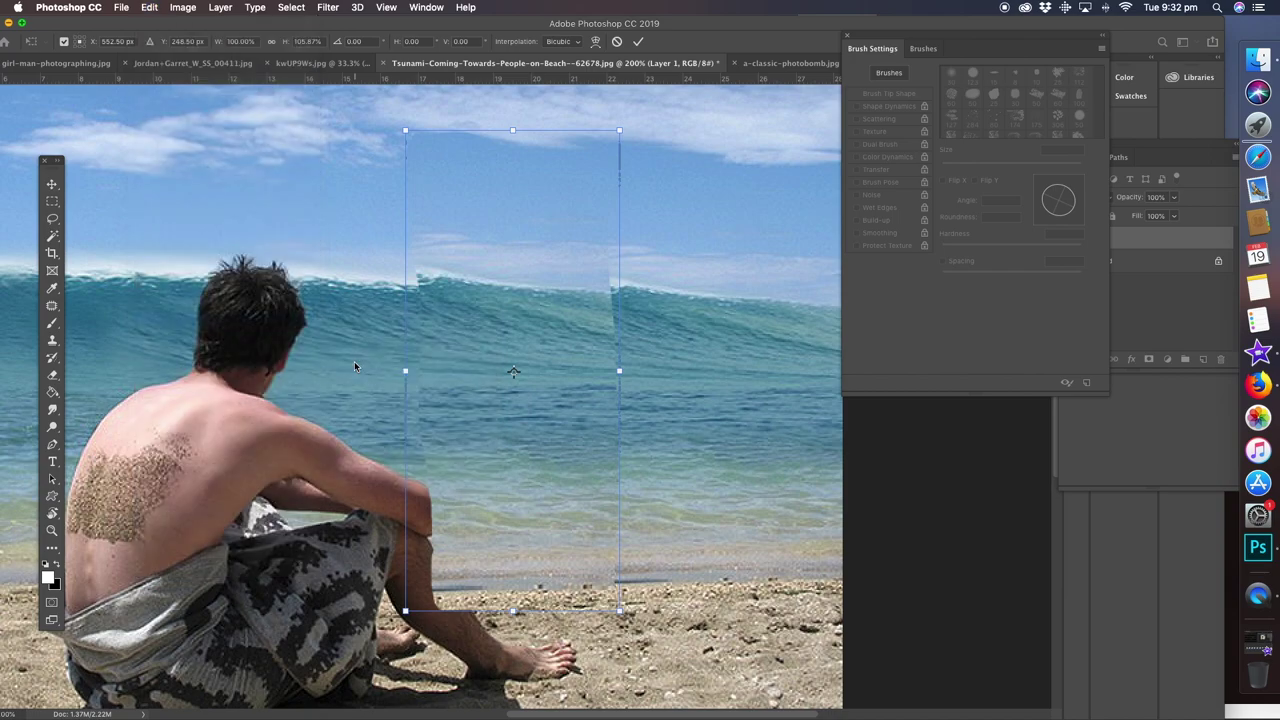
pyautogui.moveTo(406, 131); pyautogui.dragTo(402, 147)
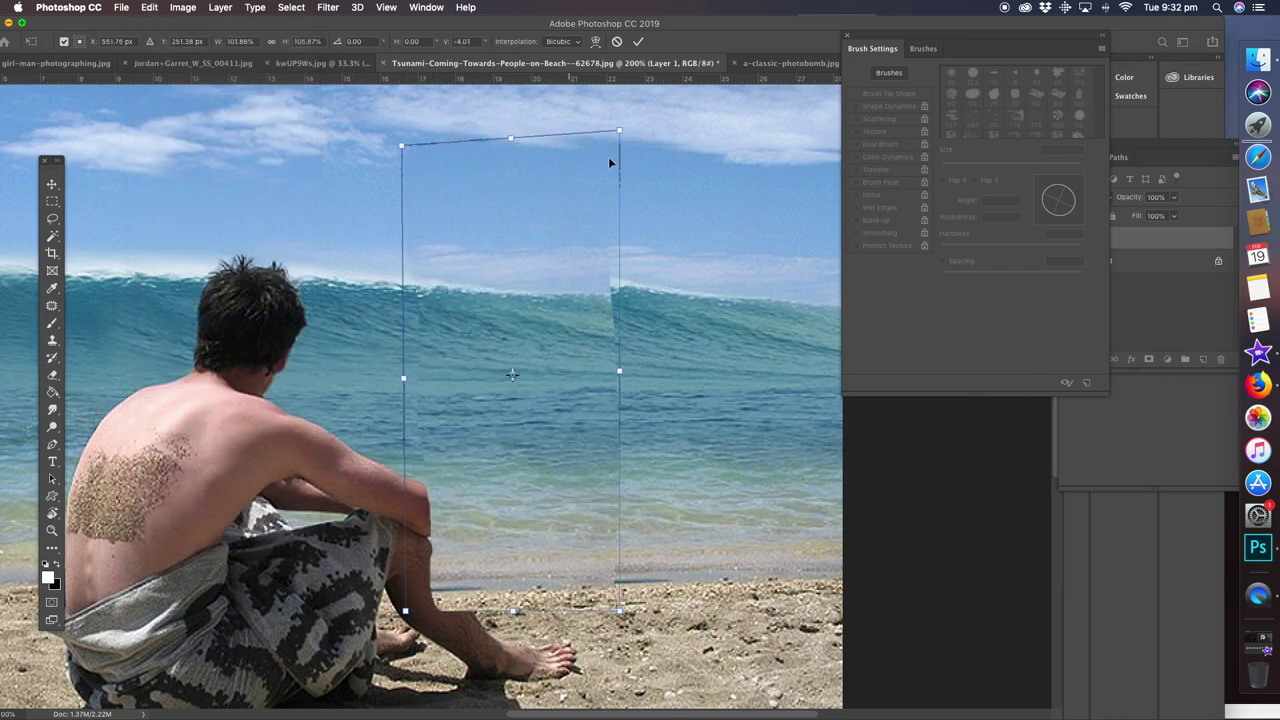
pyautogui.moveTo(620, 131); pyautogui.dragTo(625, 119)
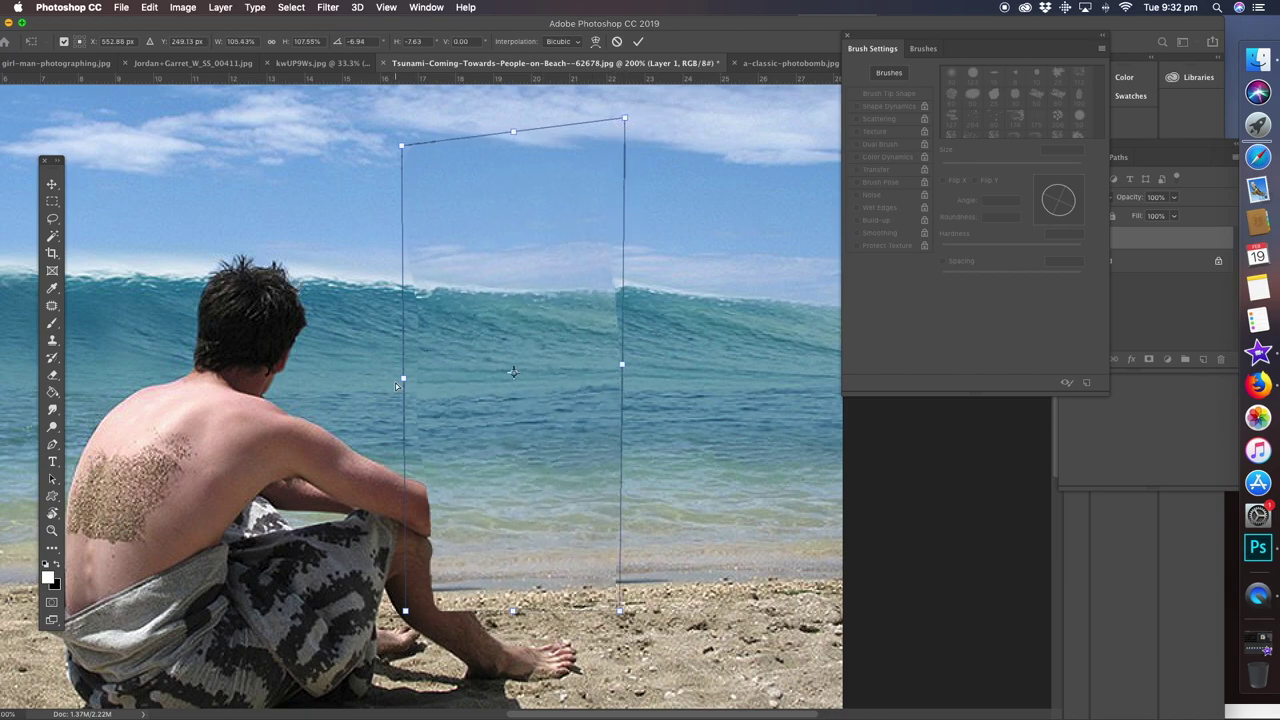
pyautogui.moveTo(404, 379); pyautogui.dragTo(403, 374)
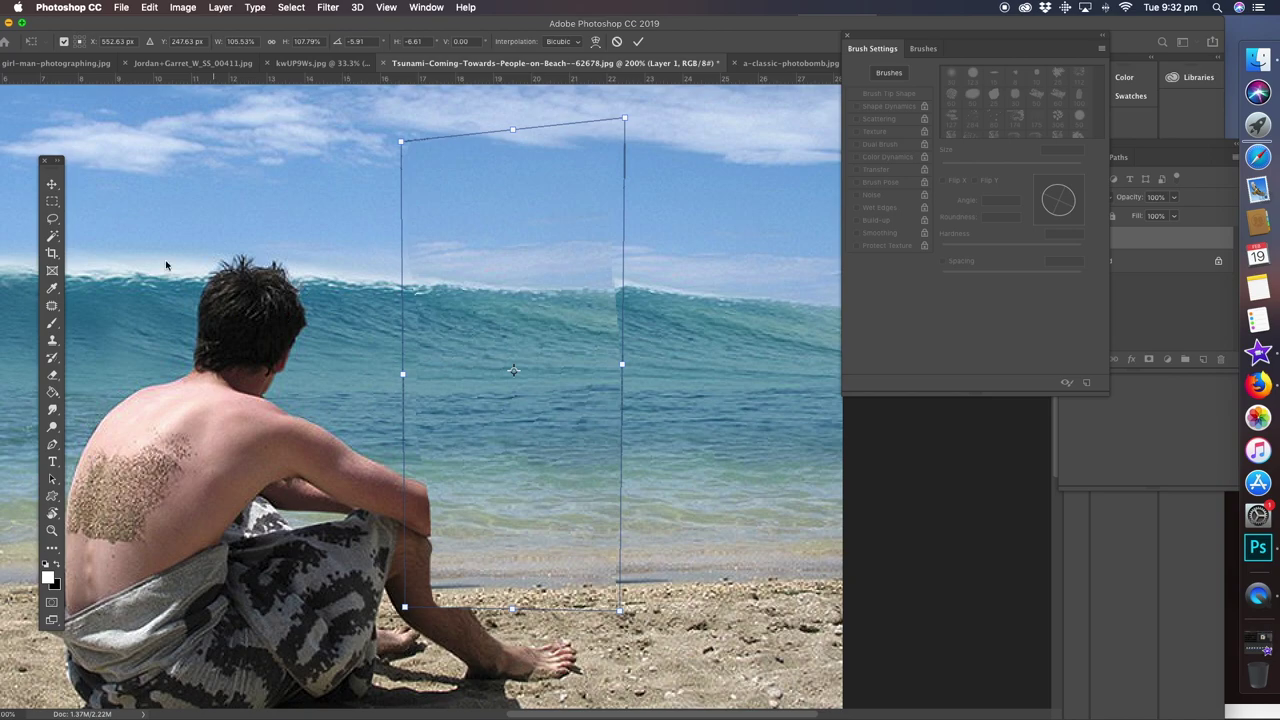
pyautogui.press('Return')
# Sharpen the strip layer with the Sharpen filter to match the surrounding water
pyautogui.press('l')
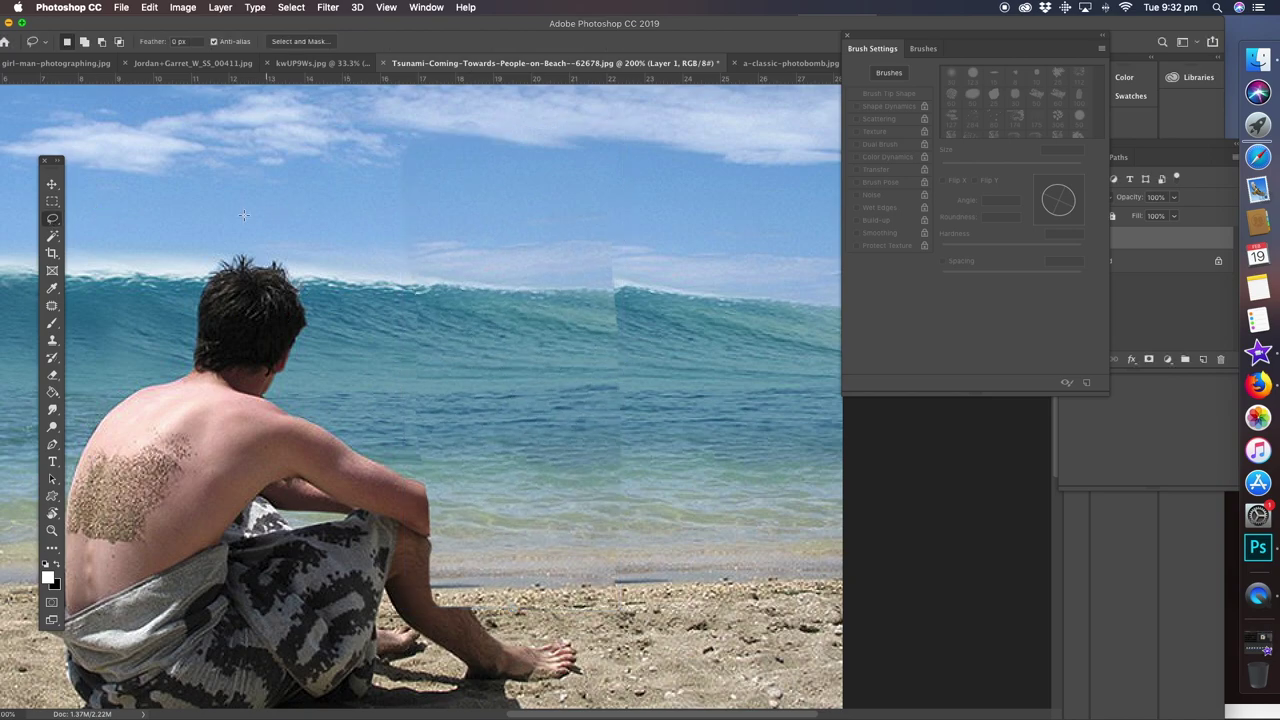
pyautogui.click(332, 12)
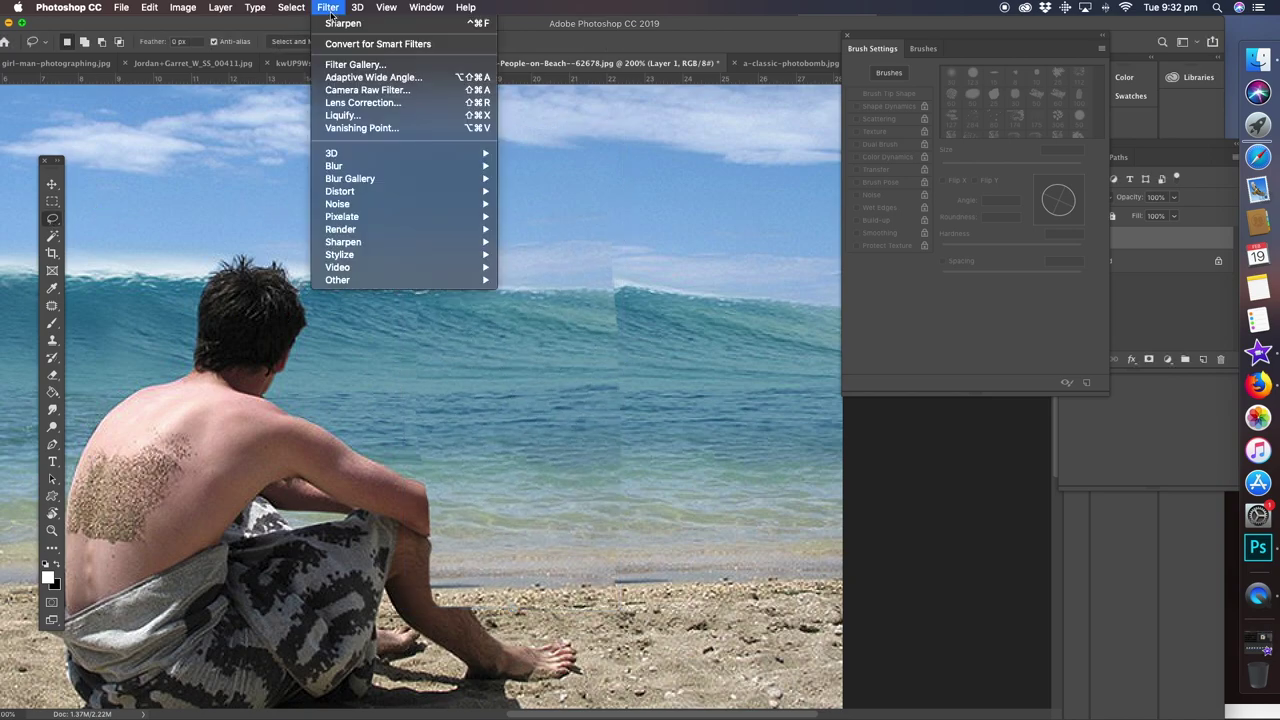
pyautogui.click(315, 19)
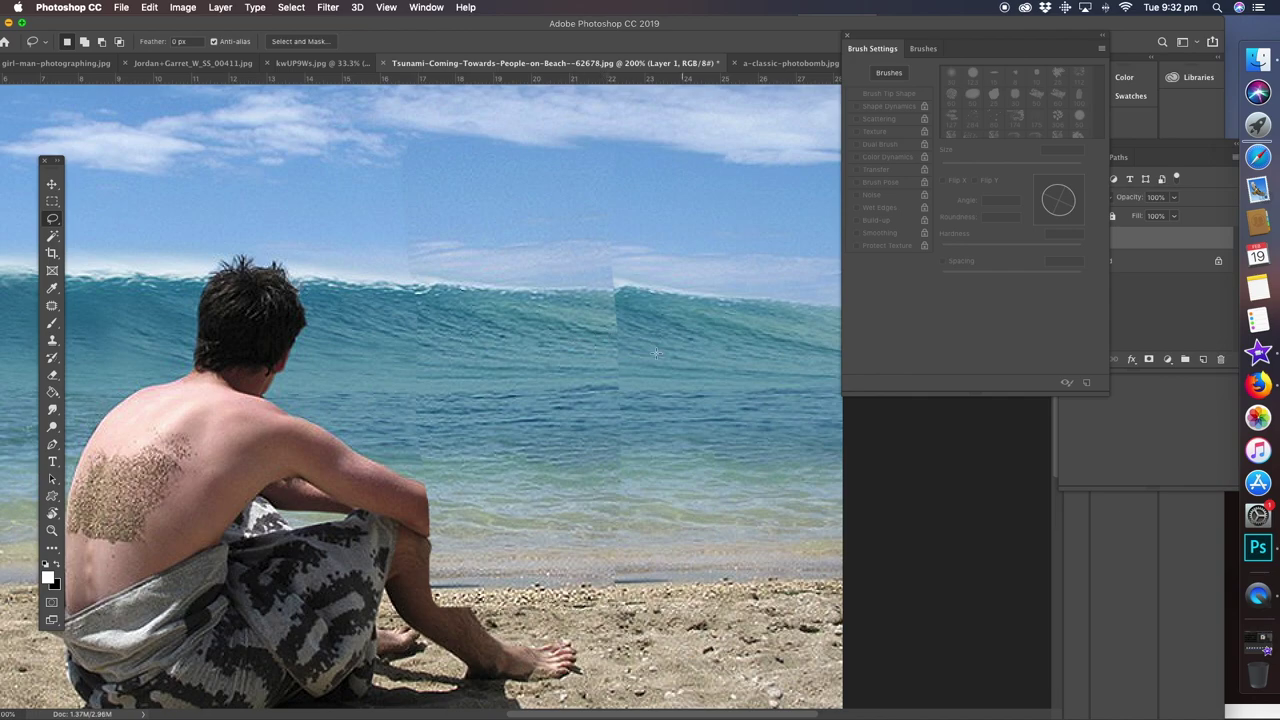
# Lower Layer 1's opacity to 39% and magnify the area where the strip overlaps the man's arm and leg
pyautogui.click(55, 186)
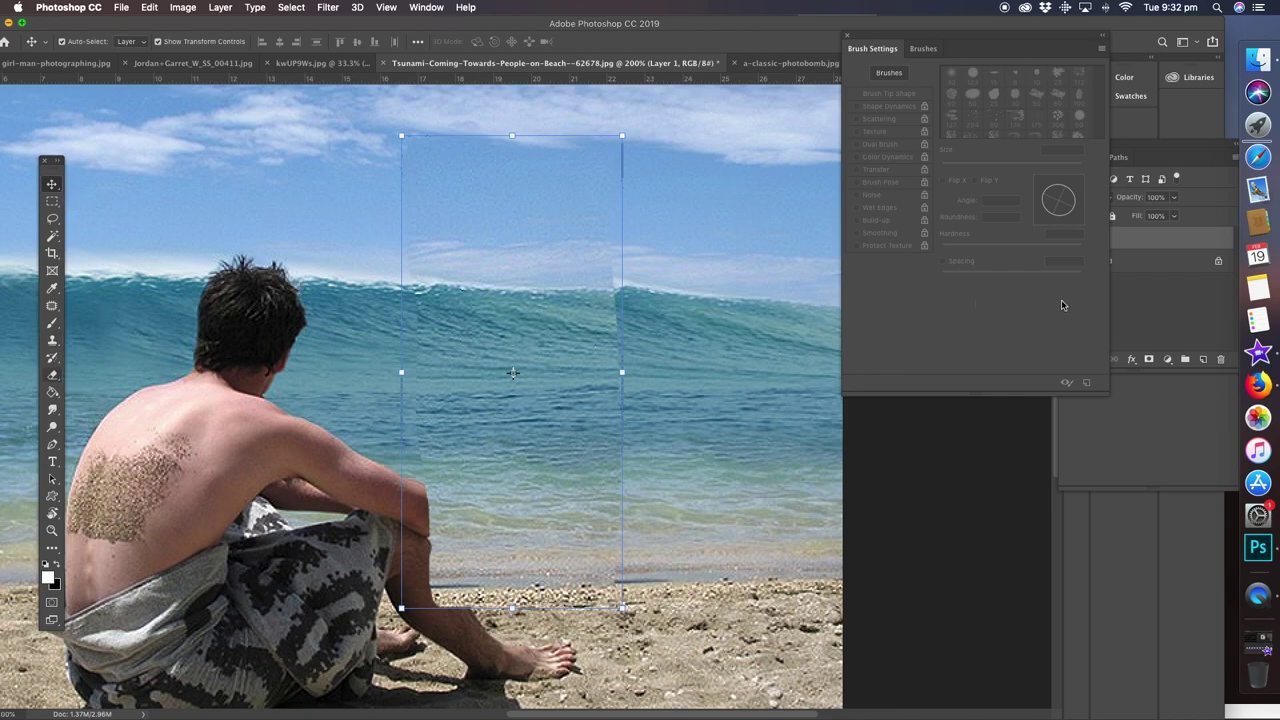
pyautogui.click(1133, 241)
pyautogui.click(1175, 199)
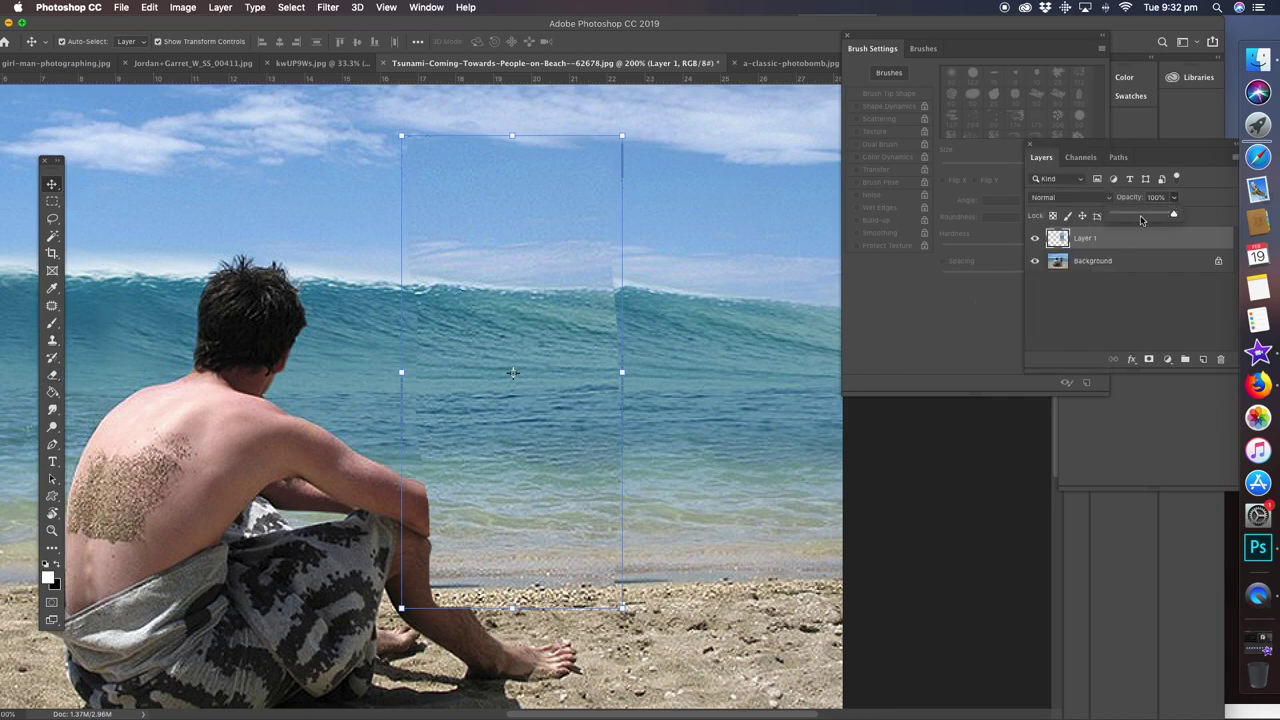
pyautogui.click(1137, 216)
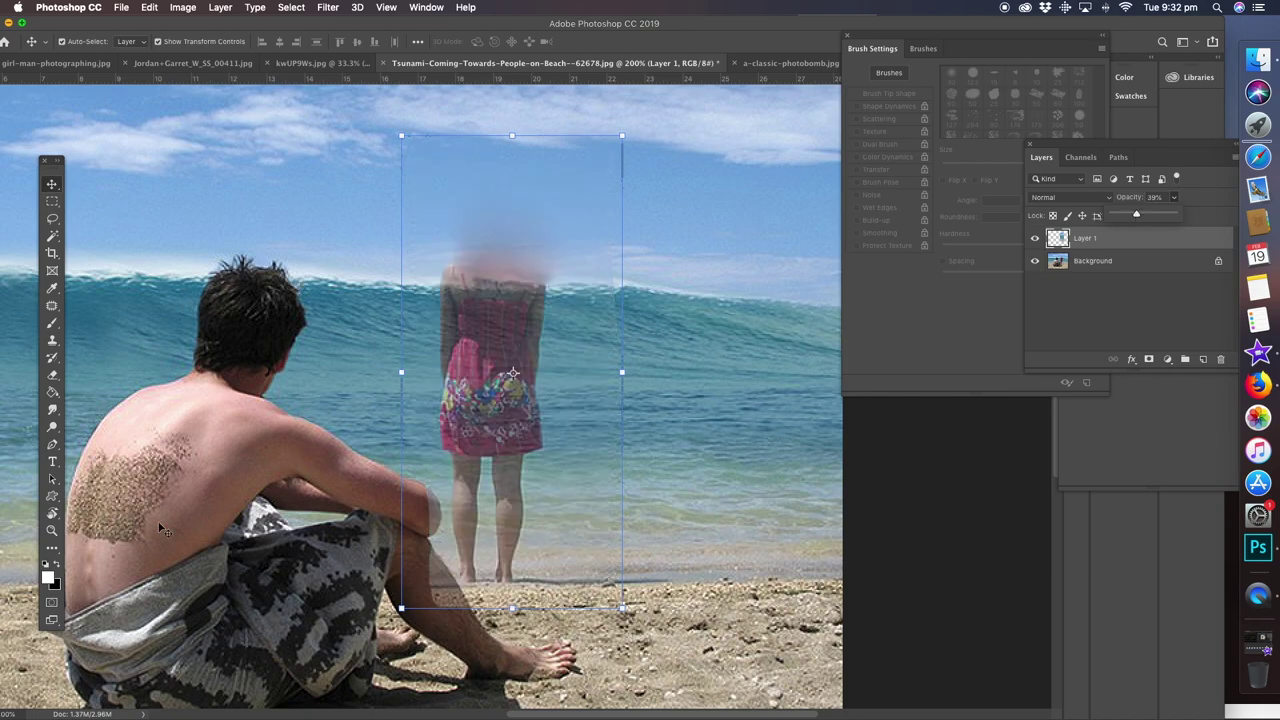
pyautogui.click(52, 530)
pyautogui.click(437, 598)
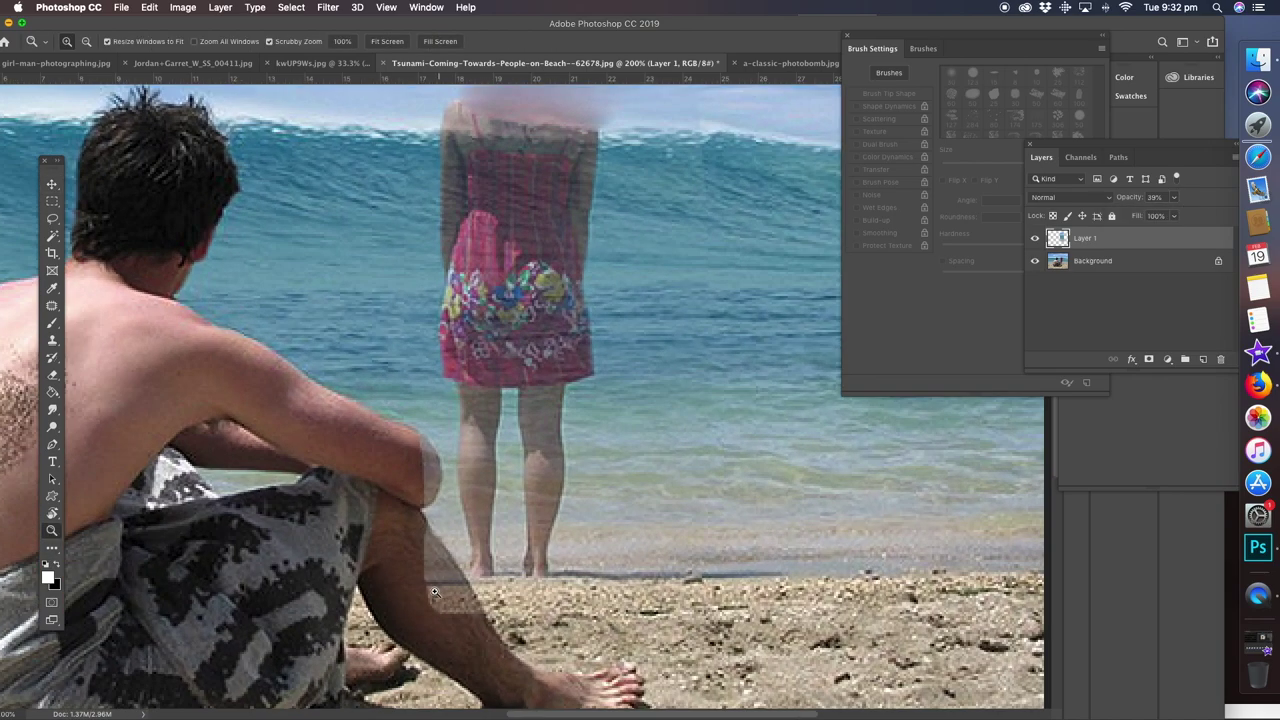
# Try erasing the strip where it covers the man's elbow and leg with a large soft eraser, and raise its opacity to 100%
pyautogui.click(52, 374)
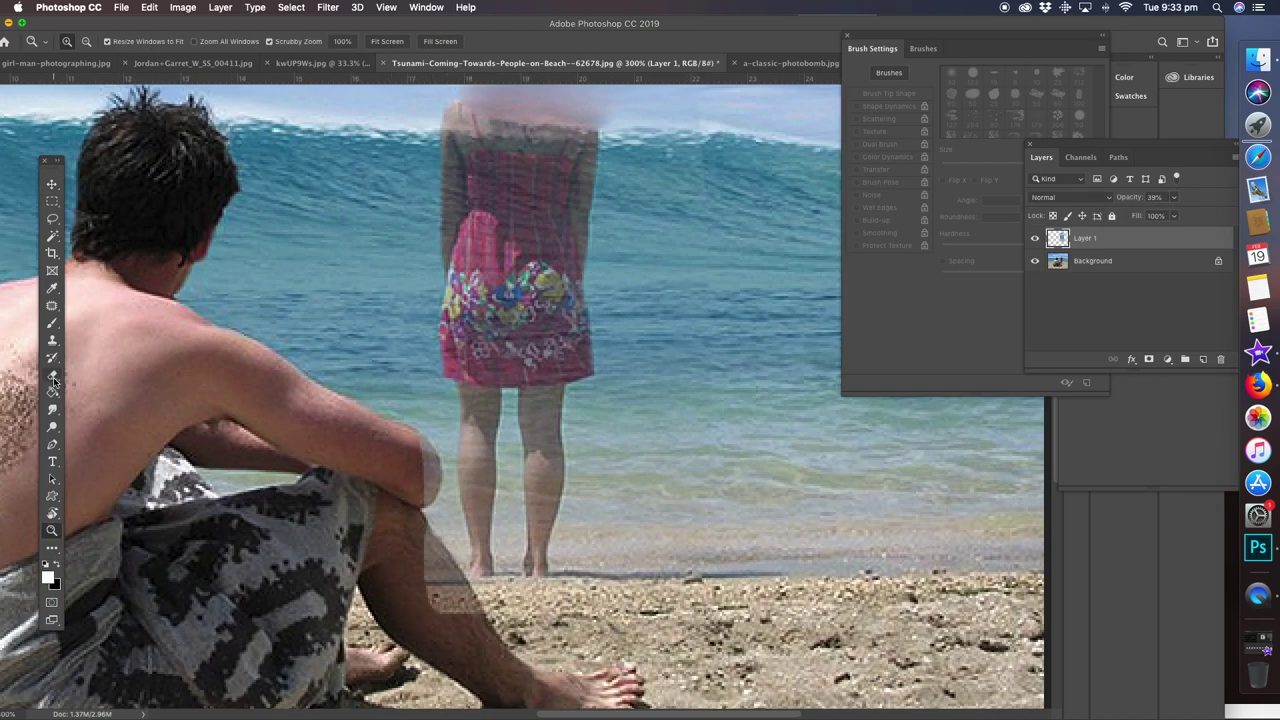
pyautogui.moveTo(421, 441)
pyautogui.mouseDown()
pyautogui.moveTo(419, 505)
pyautogui.moveTo(455, 597)
pyautogui.mouseUp()
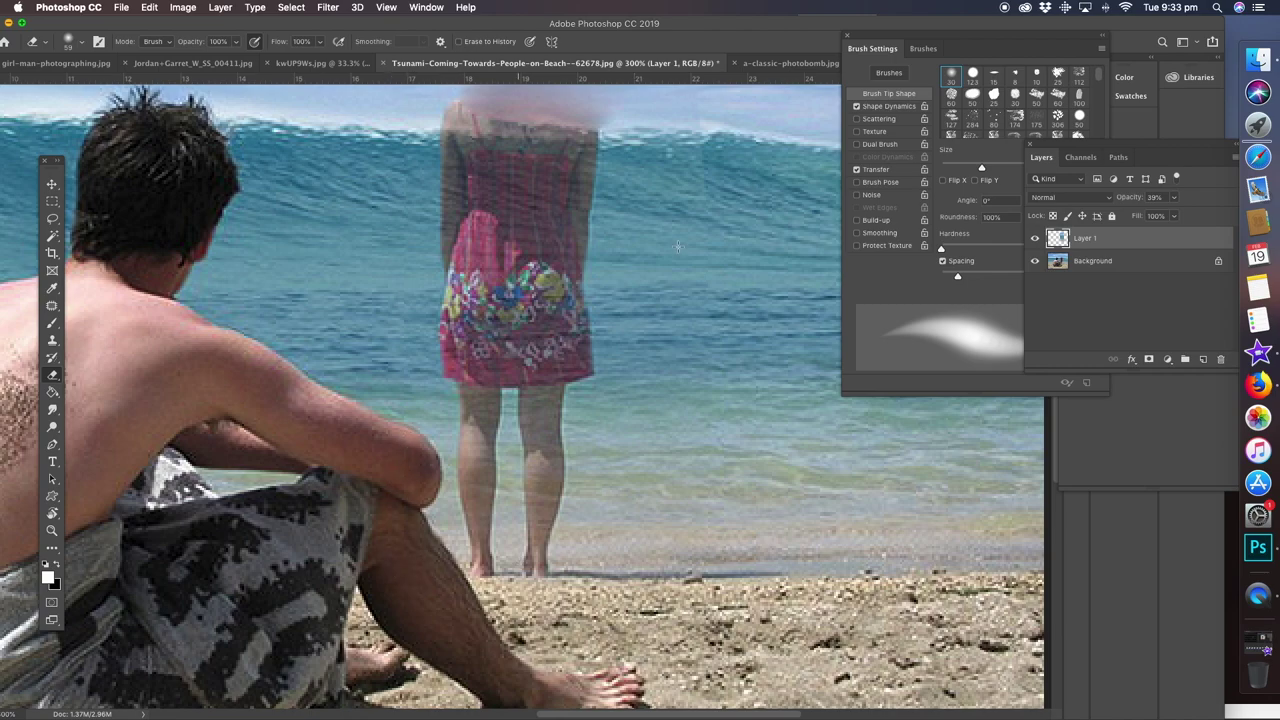
pyautogui.click(1175, 198)
pyautogui.moveTo(1172, 214); pyautogui.dragTo(1212, 214)
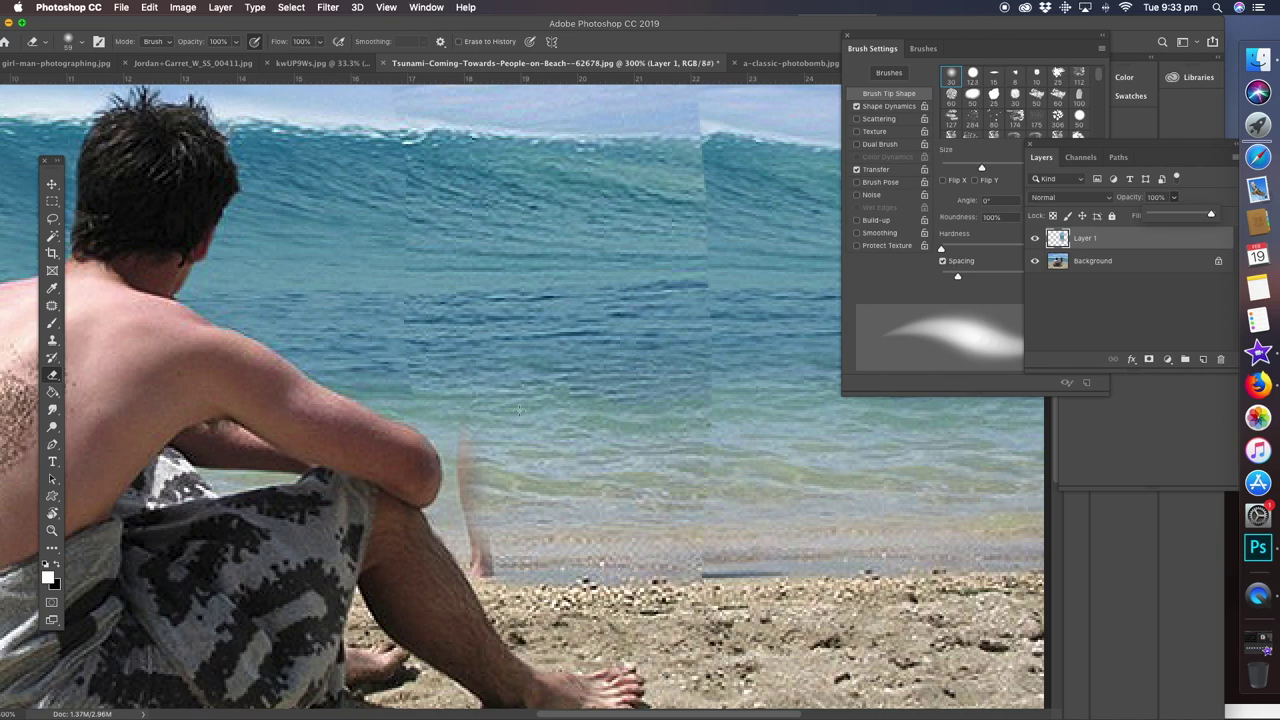
# Undo the opacity increase and the eraser strokes over the man's arm and leg
pyautogui.press('super+z')
pyautogui.press('super+z')
pyautogui.press('super+z')
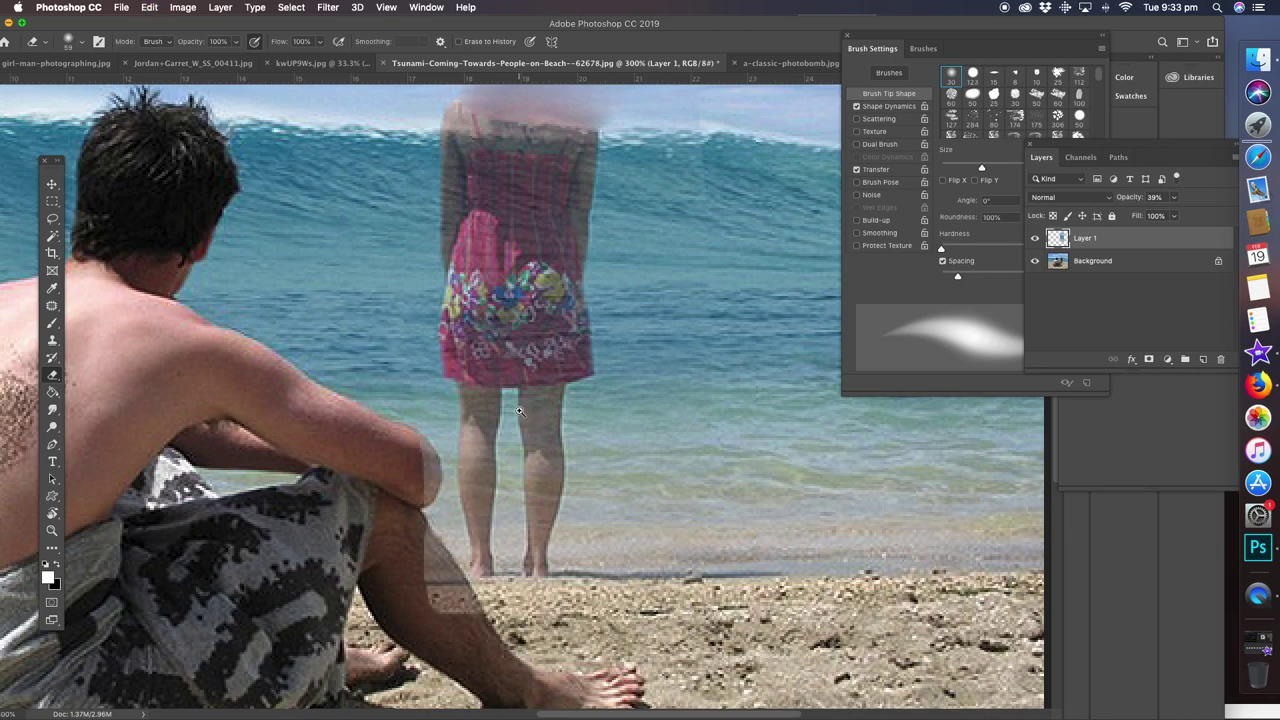
# Set Layer 1's opacity to 100%
pyautogui.press('z')
pyautogui.click(1174, 197)
pyautogui.moveTo(1174, 214); pyautogui.dragTo(1212, 214)
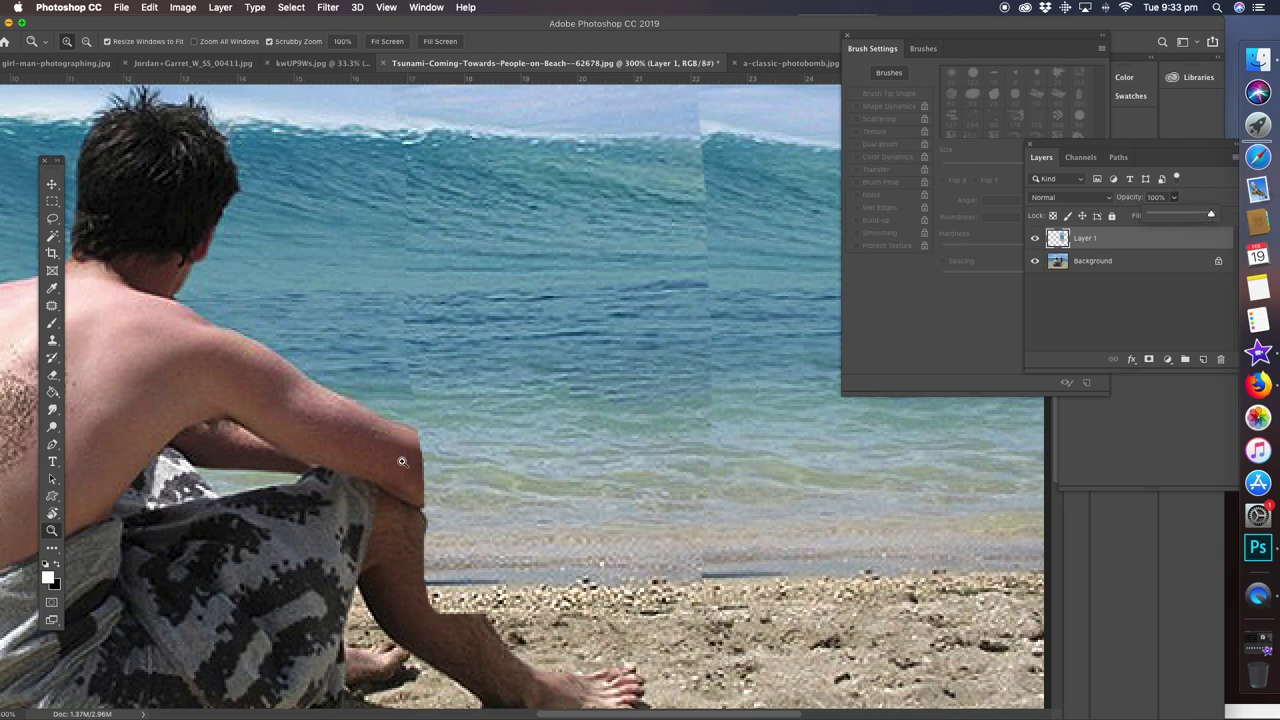
# Erase the strip over the man's elbow and leg and along the mismatched shoreline edge with a soft 24 px eraser
pyautogui.click(52, 375)
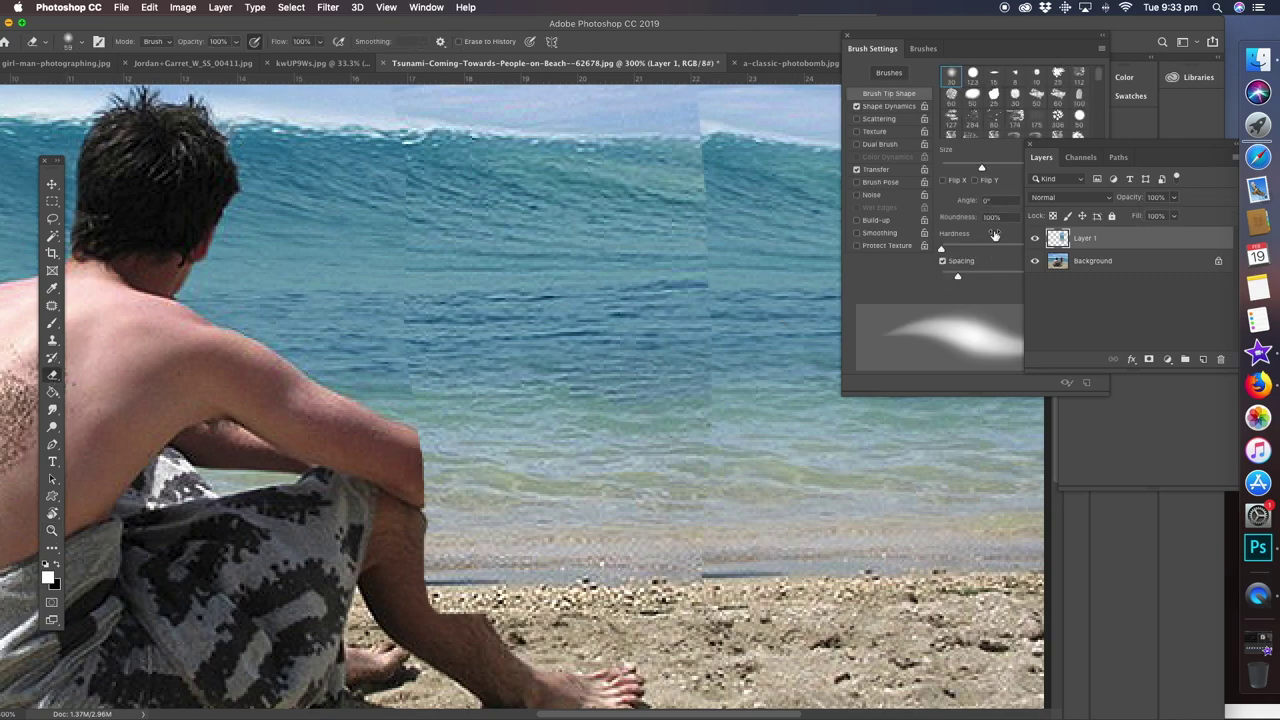
pyautogui.moveTo(982, 168); pyautogui.dragTo(957, 169)
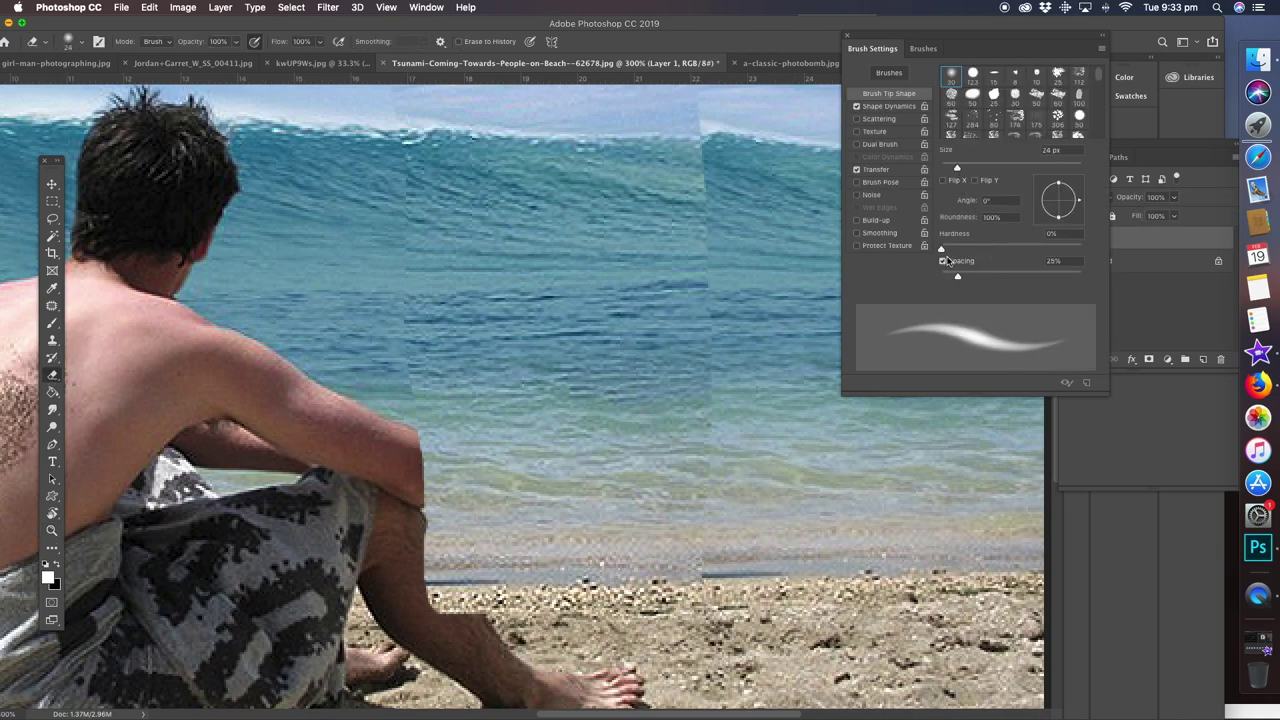
pyautogui.moveTo(413, 432)
pyautogui.mouseDown()
pyautogui.moveTo(419, 497)
pyautogui.moveTo(414, 453)
pyautogui.moveTo(417, 533)
pyautogui.moveTo(472, 625)
pyautogui.moveTo(426, 533)
pyautogui.moveTo(455, 605)
pyautogui.moveTo(414, 545)
pyautogui.moveTo(457, 619)
pyautogui.moveTo(423, 577)
pyautogui.mouseUp()
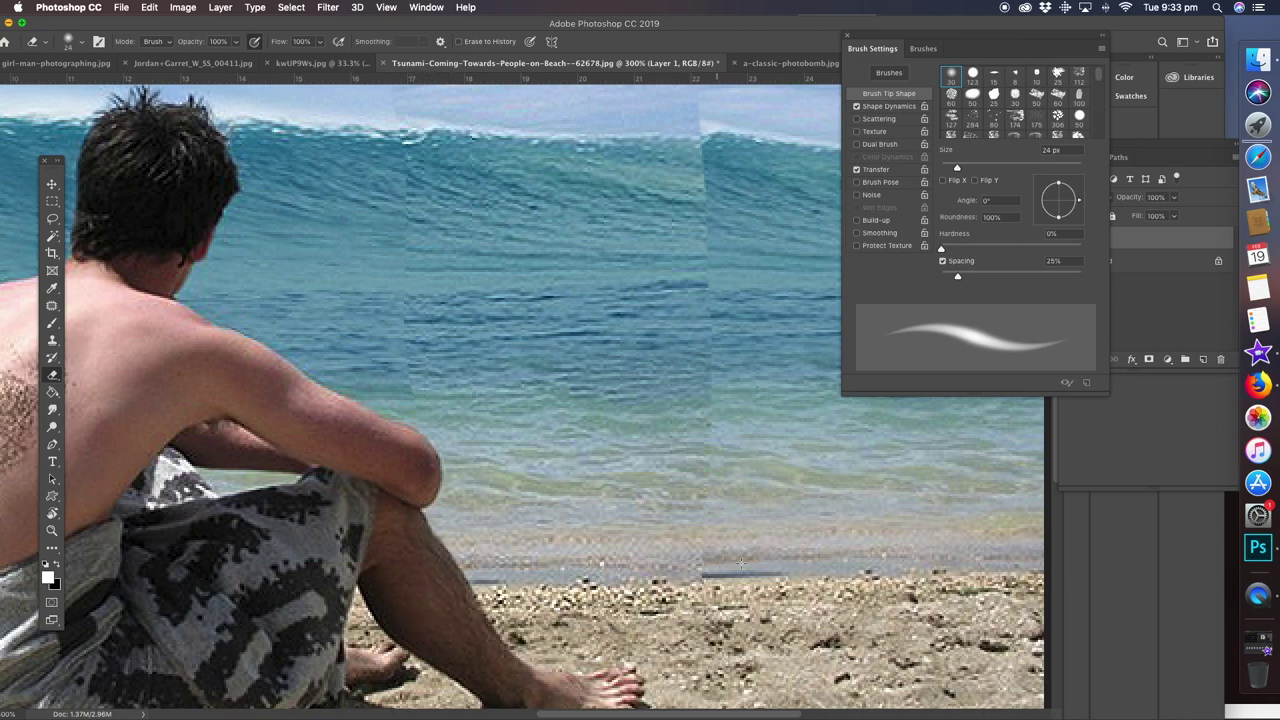
pyautogui.moveTo(601, 565)
pyautogui.mouseDown()
pyautogui.moveTo(690, 585)
pyautogui.moveTo(470, 590)
pyautogui.moveTo(700, 580)
pyautogui.mouseUp()
# Toggle Layer 1's visibility to compare the photo with and without the covering strip
pyautogui.click(1150, 252)
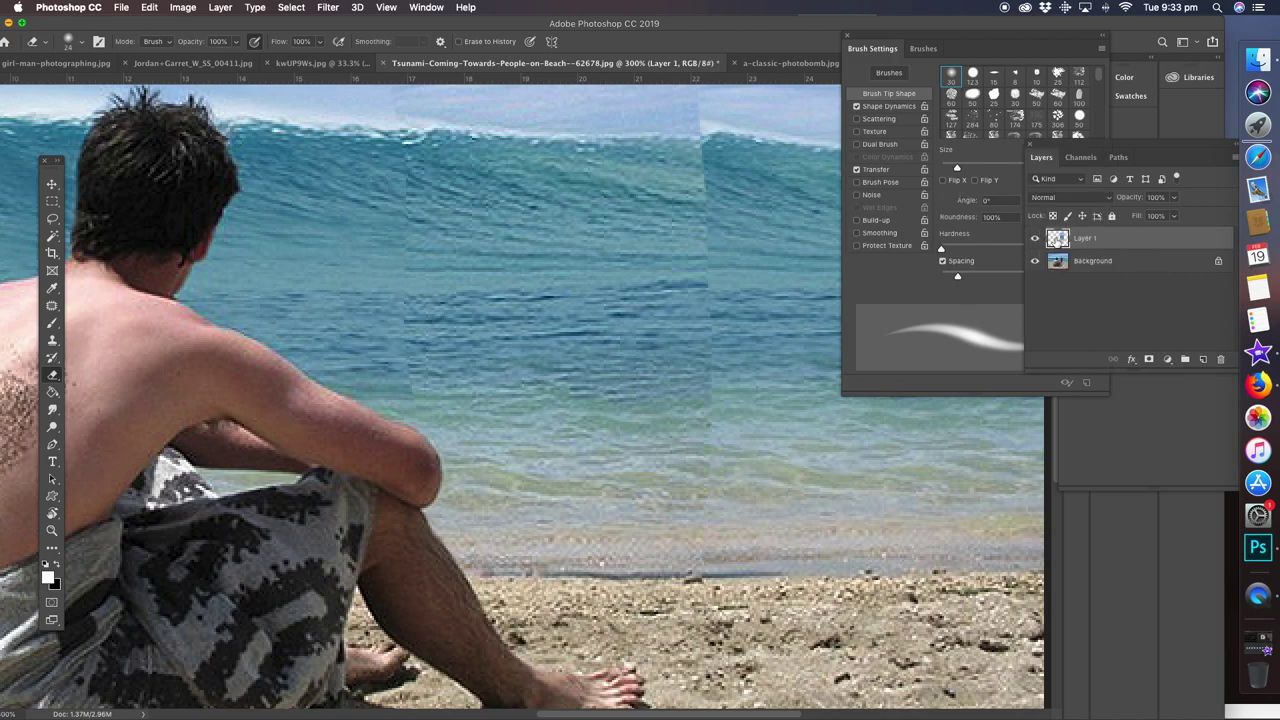
pyautogui.click(1035, 242)
pyautogui.click(1035, 241)
pyautogui.click(1035, 241)
# Flatten the image into a single background layer
pyautogui.moveTo(618, 251); pyautogui.dragTo(617, 368)
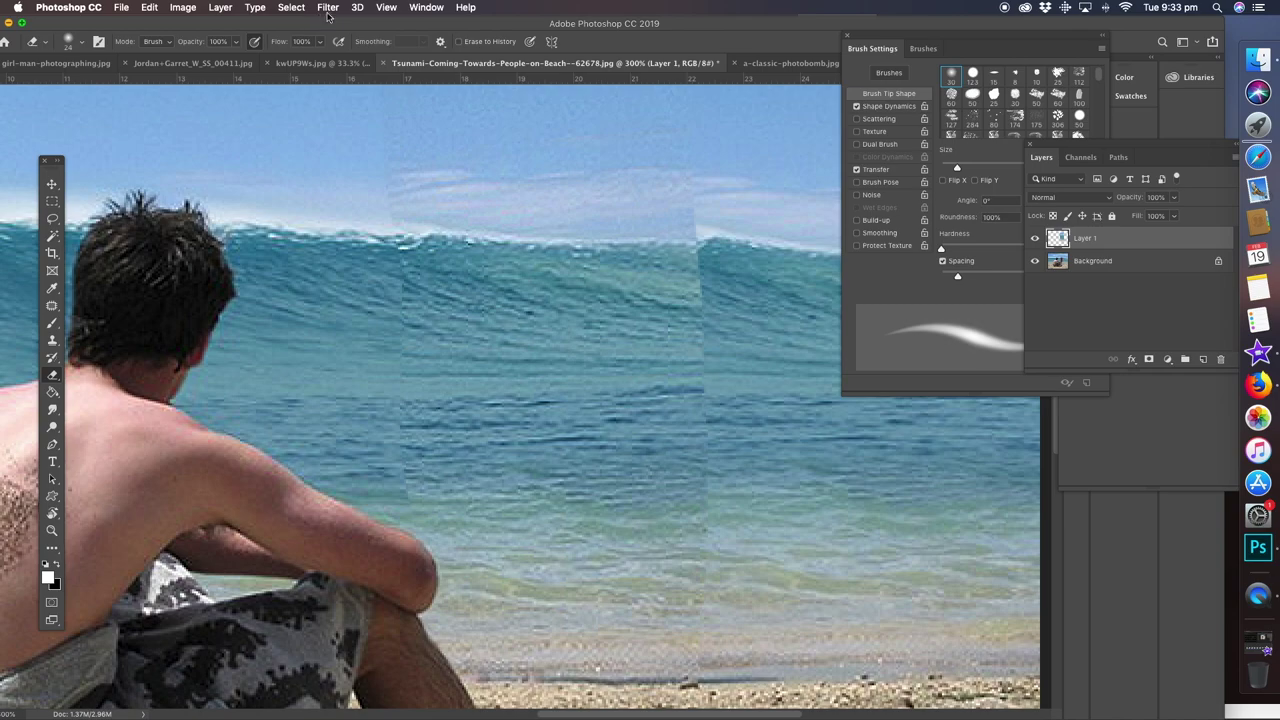
pyautogui.click(218, 7)
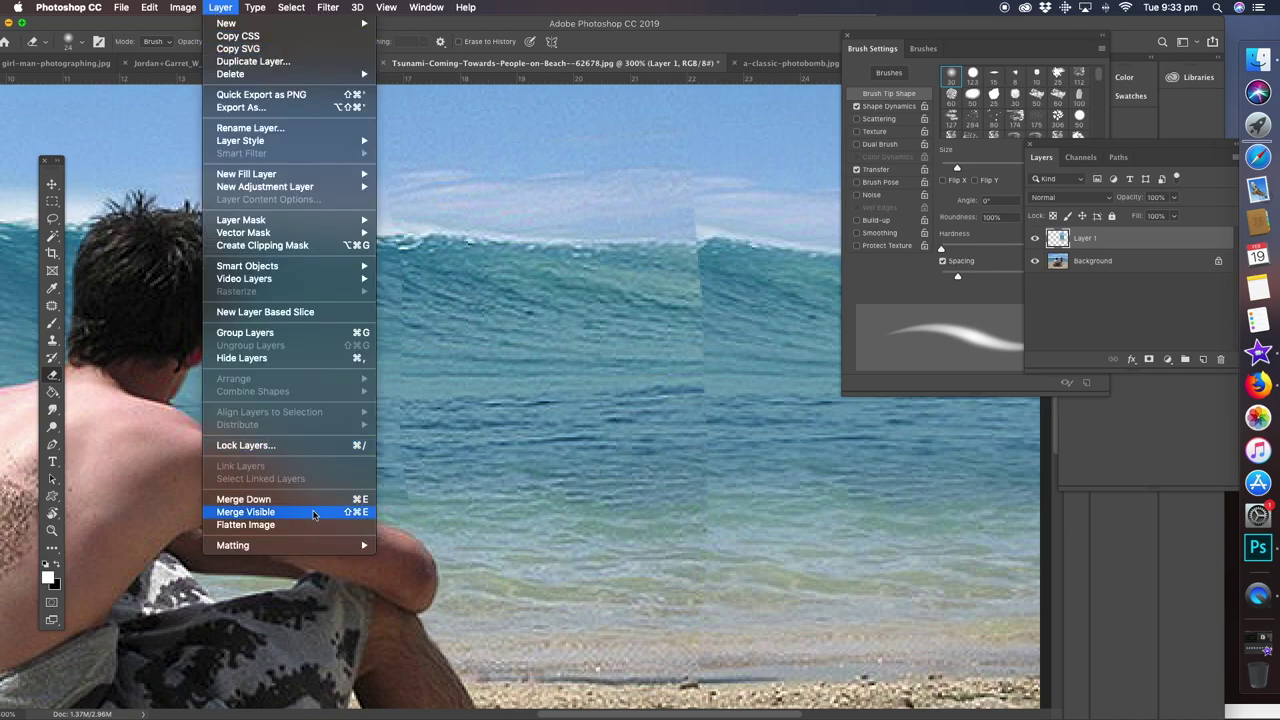
pyautogui.click(283, 525)
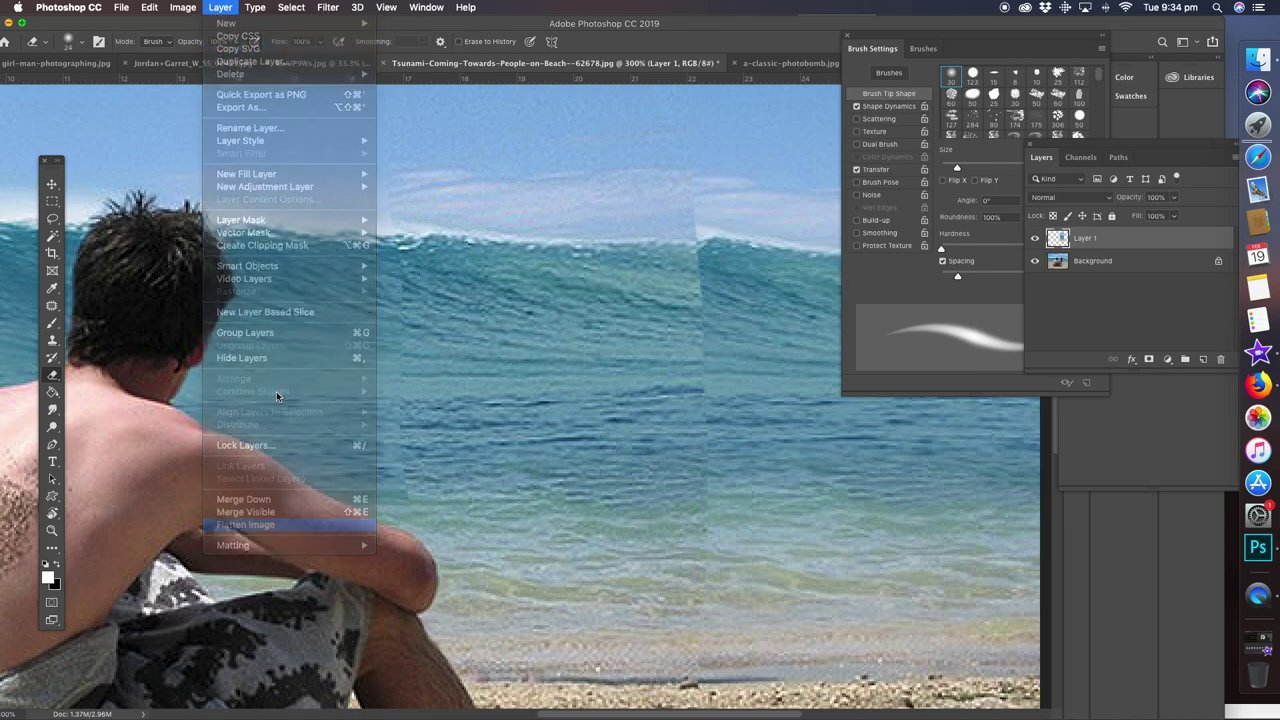
# Patch several spots along the strip's vertical seam farthest from the man with adjacent water, from the wave face down to the shallows
pyautogui.click(52, 307)
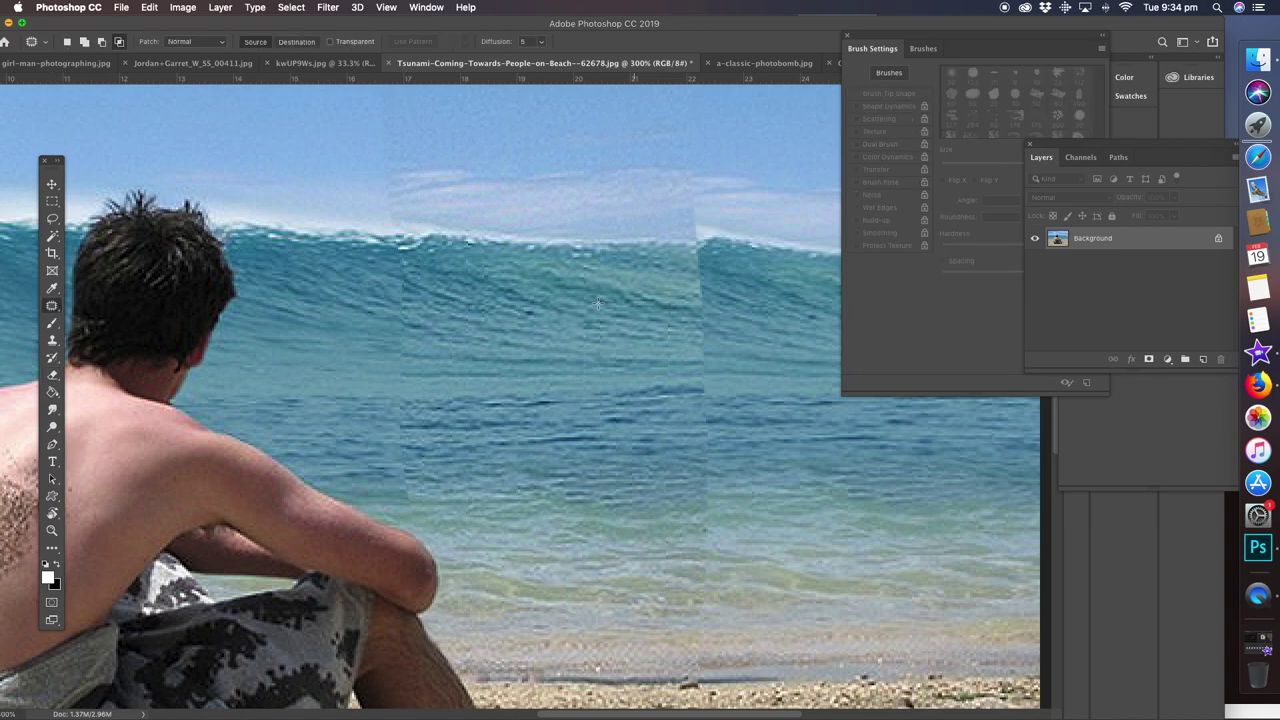
pyautogui.moveTo(737, 271)
pyautogui.mouseDown()
pyautogui.moveTo(644, 344)
pyautogui.moveTo(756, 324)
pyautogui.moveTo(729, 318)
pyautogui.moveTo(779, 323)
pyautogui.moveTo(725, 345)
pyautogui.moveTo(689, 329)
pyautogui.moveTo(685, 402)
pyautogui.moveTo(706, 332)
pyautogui.mouseUp()
pyautogui.click(730, 372)
pyautogui.moveTo(714, 364); pyautogui.dragTo(789, 371)
pyautogui.click(774, 429)
pyautogui.moveTo(730, 400)
pyautogui.mouseDown()
pyautogui.moveTo(661, 449)
pyautogui.moveTo(739, 427)
pyautogui.moveTo(778, 446)
pyautogui.mouseUp()
pyautogui.click(834, 444)
pyautogui.moveTo(671, 489)
pyautogui.mouseDown()
pyautogui.moveTo(728, 508)
pyautogui.moveTo(674, 494)
pyautogui.mouseUp()
pyautogui.moveTo(706, 493); pyautogui.dragTo(800, 486)
pyautogui.click(851, 465)
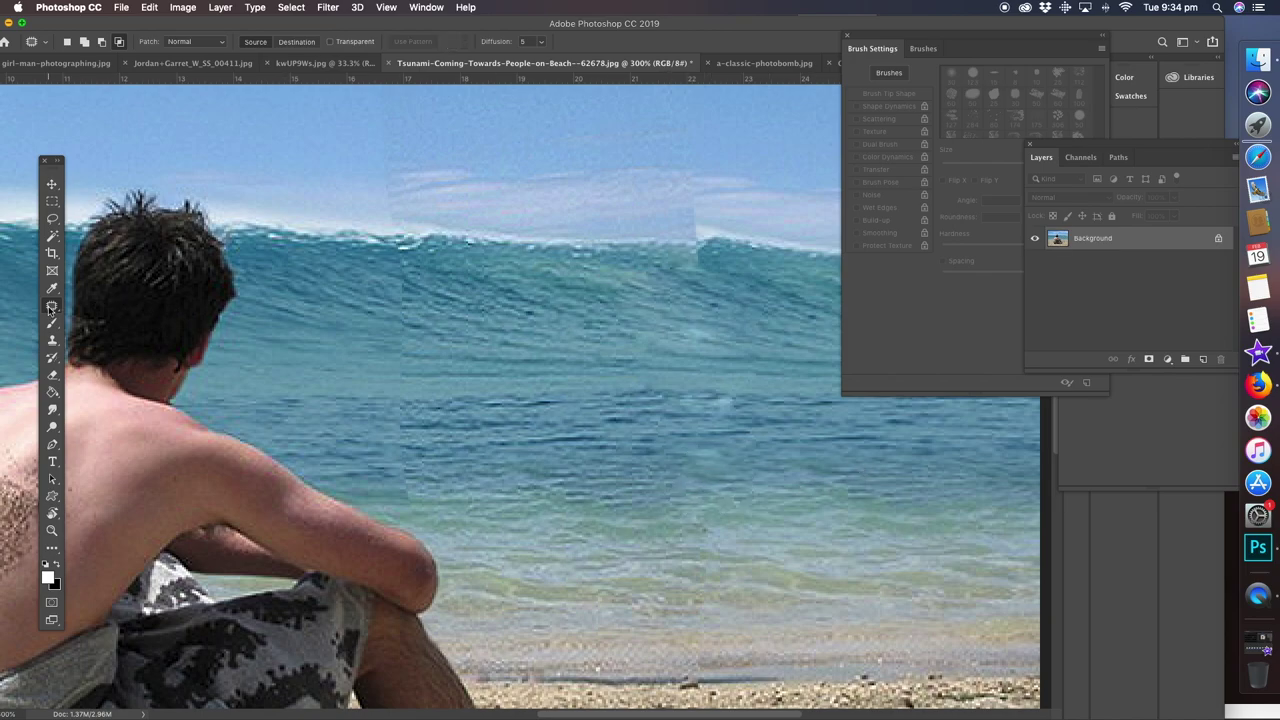
# Brush over the upper part of the strip's vertical seam nearest the man with the Healing Brush
pyautogui.rightClick(51, 307)
pyautogui.click(111, 318)
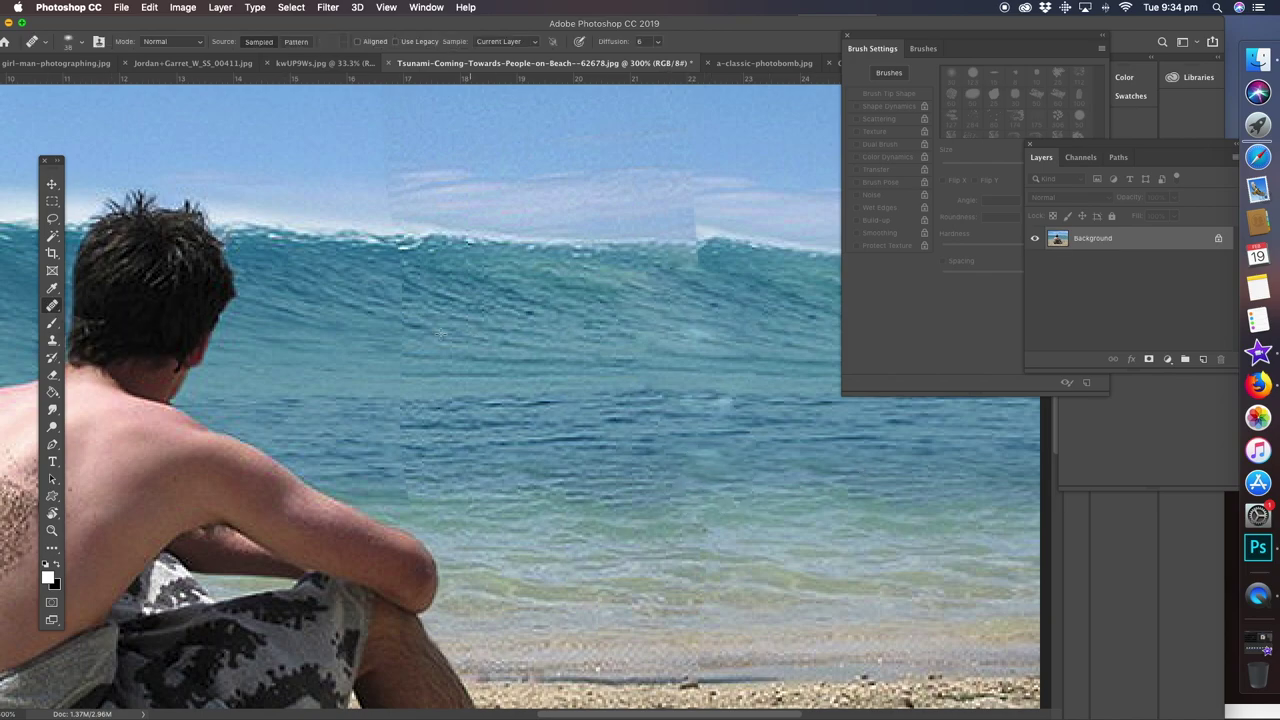
pyautogui.moveTo(400, 316)
pyautogui.mouseDown()
pyautogui.moveTo(401, 276)
pyautogui.moveTo(399, 365)
pyautogui.mouseUp()
pyautogui.click(400, 365)
# Spot-heal the strip's vertical seam nearest the man, from the wave face down to the start of the shallows
pyautogui.click(52, 306)
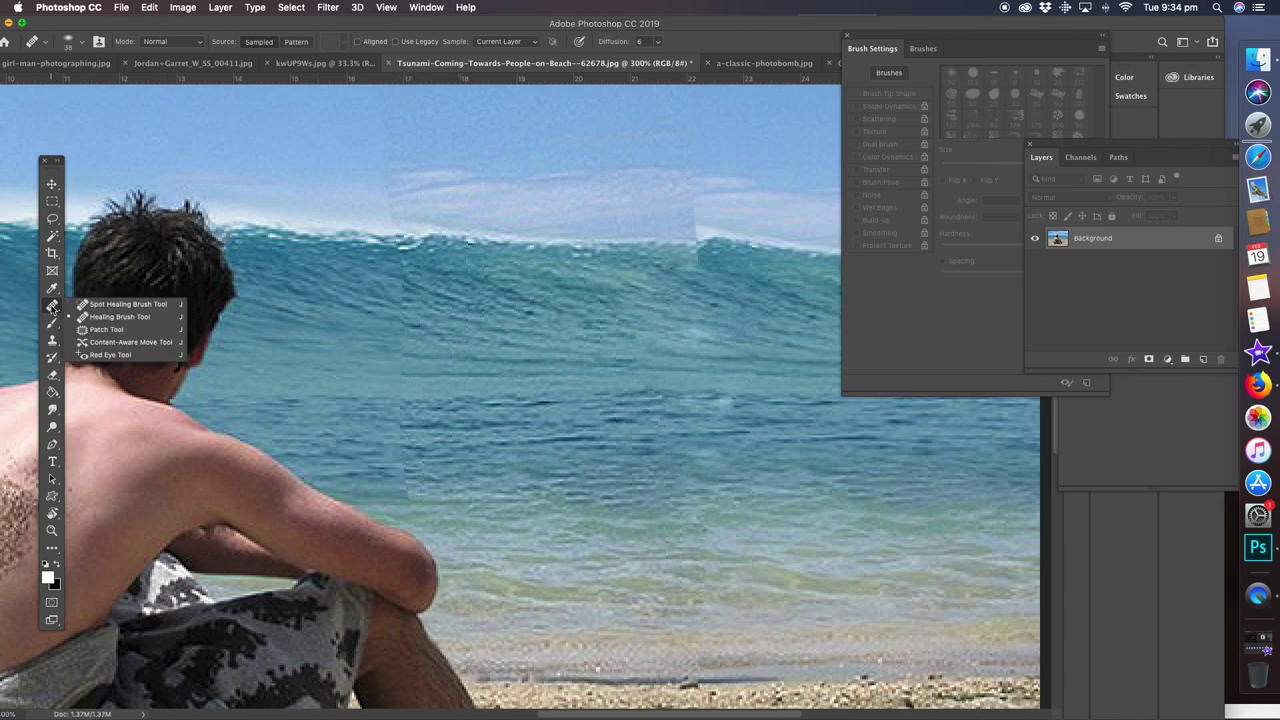
pyautogui.click(111, 305)
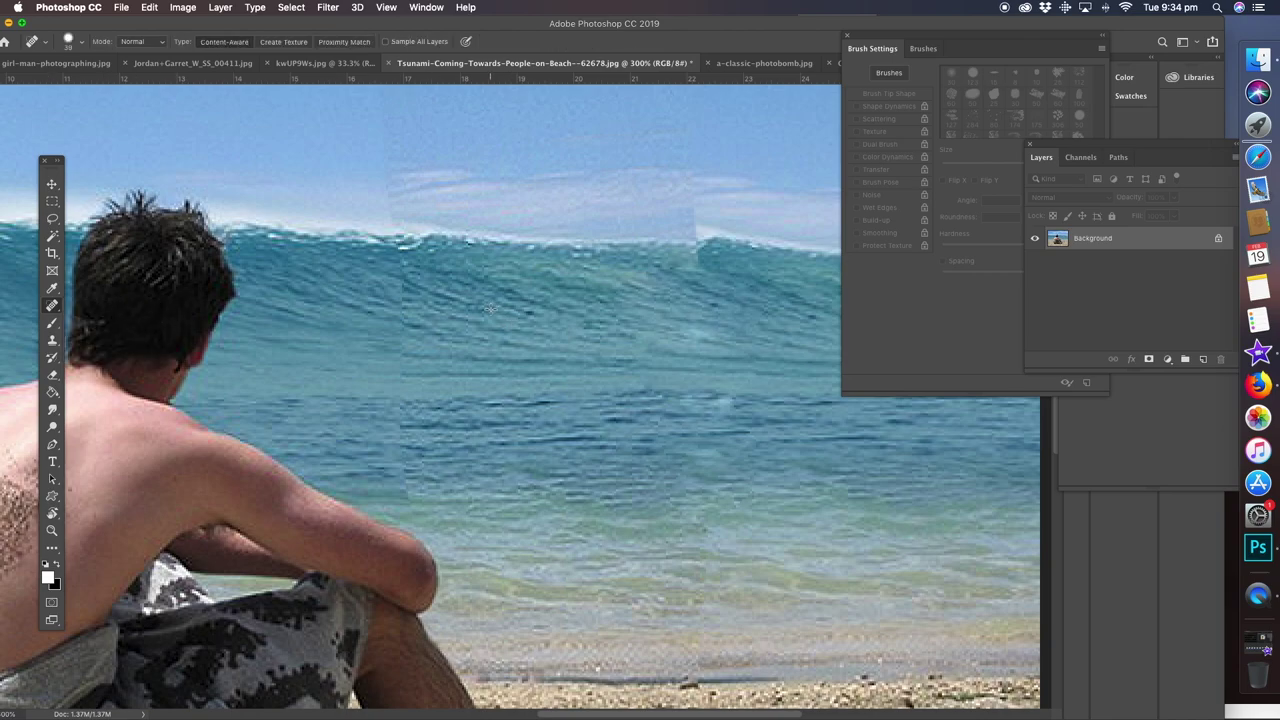
pyautogui.click(400, 294)
pyautogui.click(398, 327)
pyautogui.click(403, 358)
pyautogui.click(393, 410)
pyautogui.click(403, 434)
pyautogui.click(407, 471)
pyautogui.click(411, 492)
# Spot-heal the strip's vertical seam farthest from the man with short strokes, from the wave crest down to the shallows
pyautogui.click(697, 259)
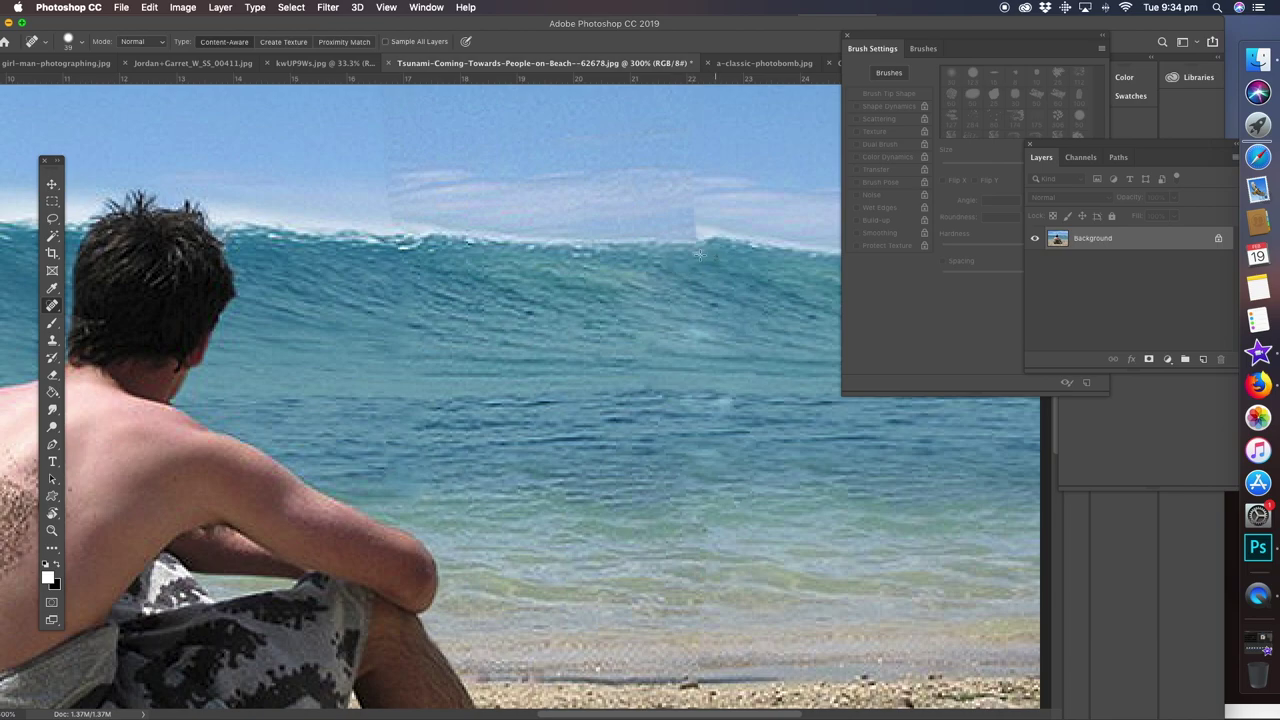
pyautogui.moveTo(662, 391); pyautogui.dragTo(750, 406)
pyautogui.moveTo(662, 432); pyautogui.dragTo(746, 439)
pyautogui.moveTo(662, 468); pyautogui.dragTo(764, 474)
pyautogui.moveTo(662, 497); pyautogui.dragTo(752, 504)
pyautogui.moveTo(660, 522); pyautogui.dragTo(790, 530)
pyautogui.moveTo(664, 556); pyautogui.dragTo(762, 559)
pyautogui.moveTo(672, 600); pyautogui.dragTo(764, 606)
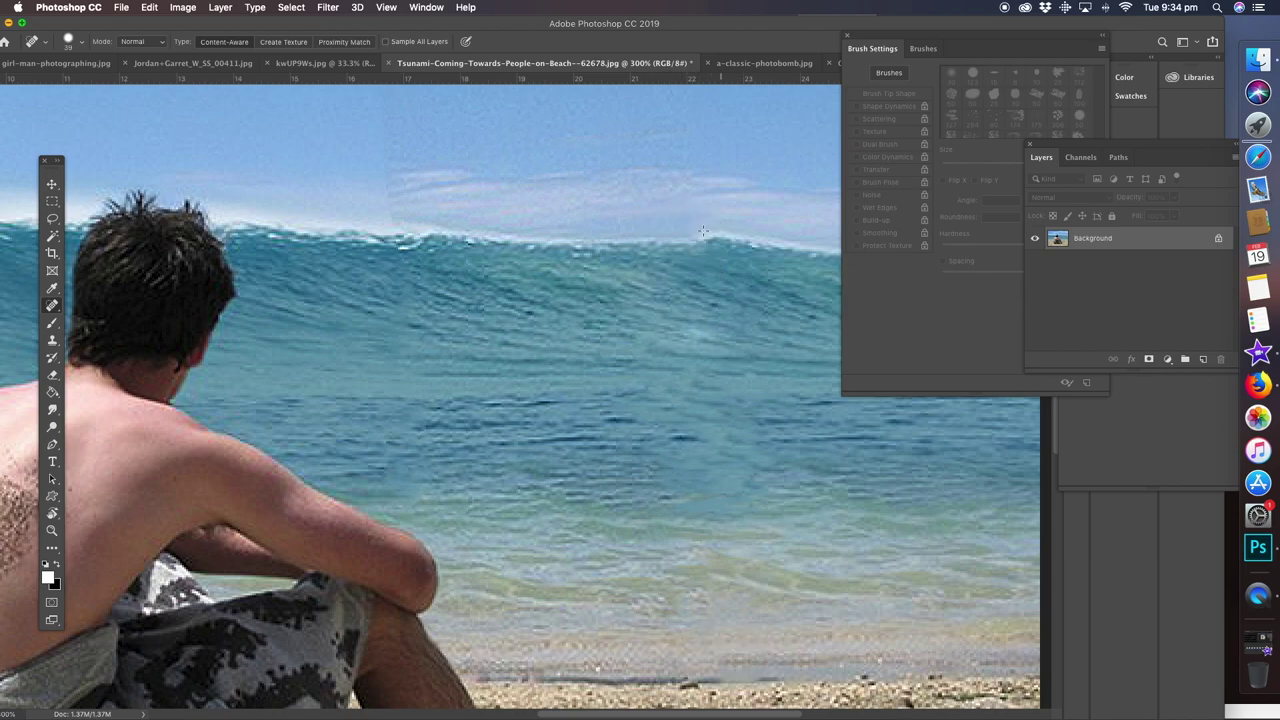
# Spot-heal the strip's edge in the clouds and sky above the wave, and check the whole photo
pyautogui.click(407, 218)
pyautogui.moveTo(413, 153)
pyautogui.mouseDown()
pyautogui.moveTo(421, 124)
pyautogui.moveTo(389, 106)
pyautogui.mouseUp()
pyautogui.press('z')
pyautogui.keyDown('alt'); pyautogui.click(498, 388); pyautogui.keyUp('alt')
pyautogui.keyDown('alt'); pyautogui.click(496, 400); pyautogui.keyUp('alt')
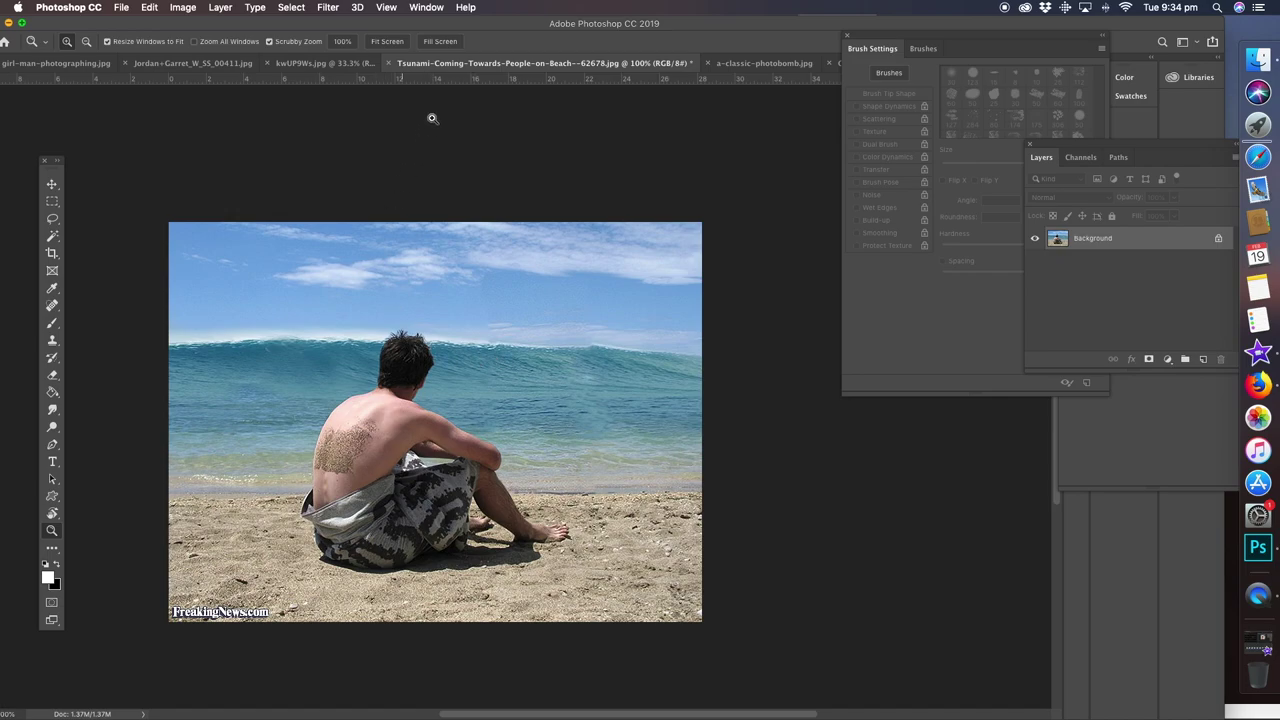
# Switch to a-classic-photobomb.jpg and inspect the two men behind the three women
pyautogui.click(762, 63)
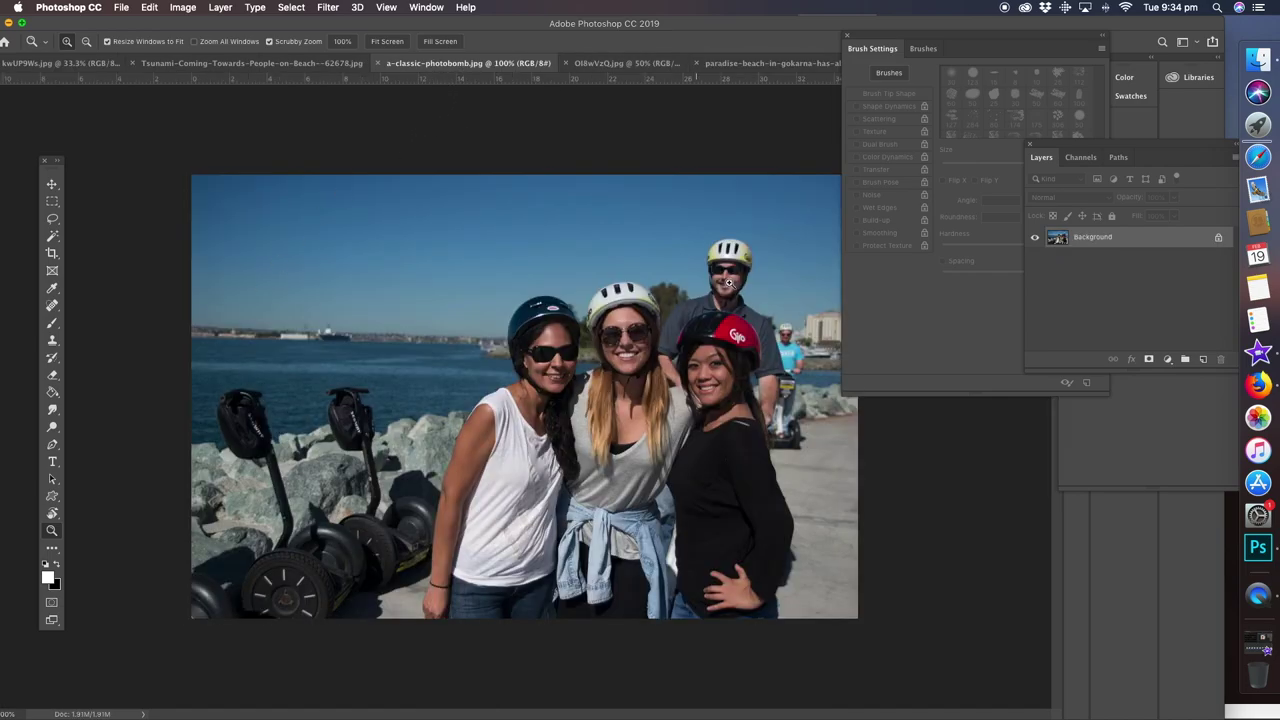
pyautogui.click(793, 331)
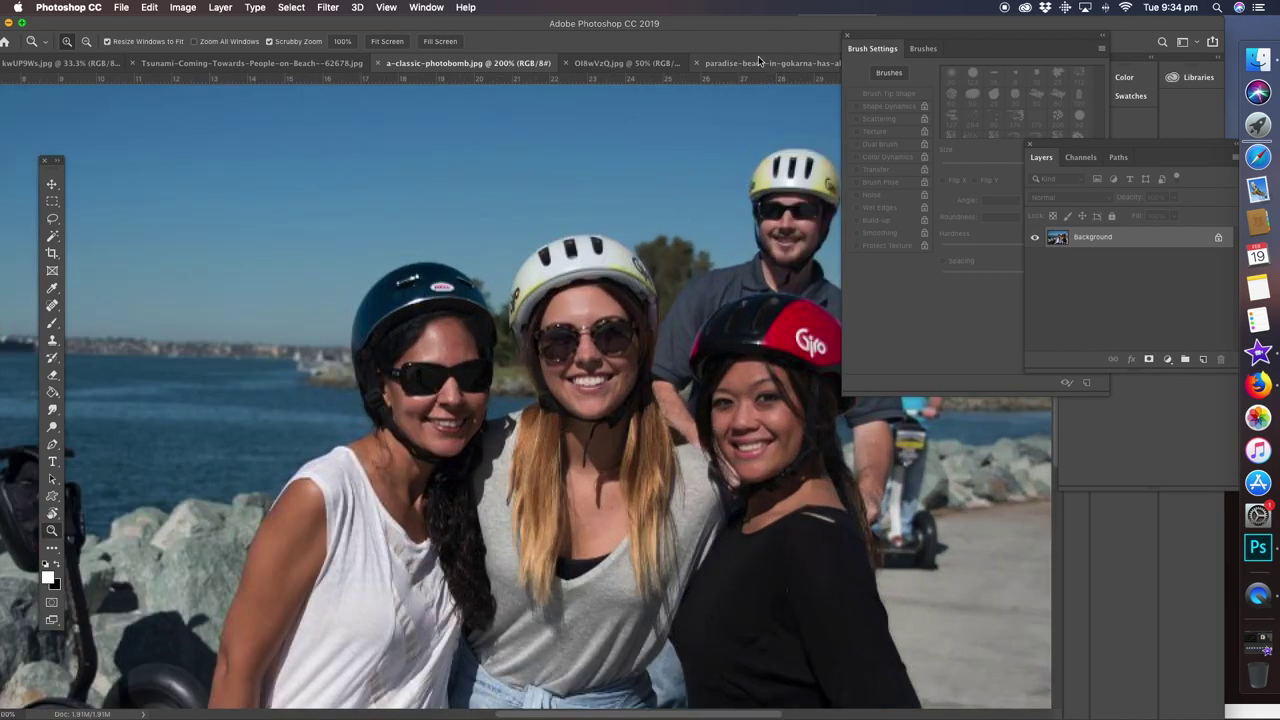
pyautogui.moveTo(757, 27); pyautogui.dragTo(563, 27)
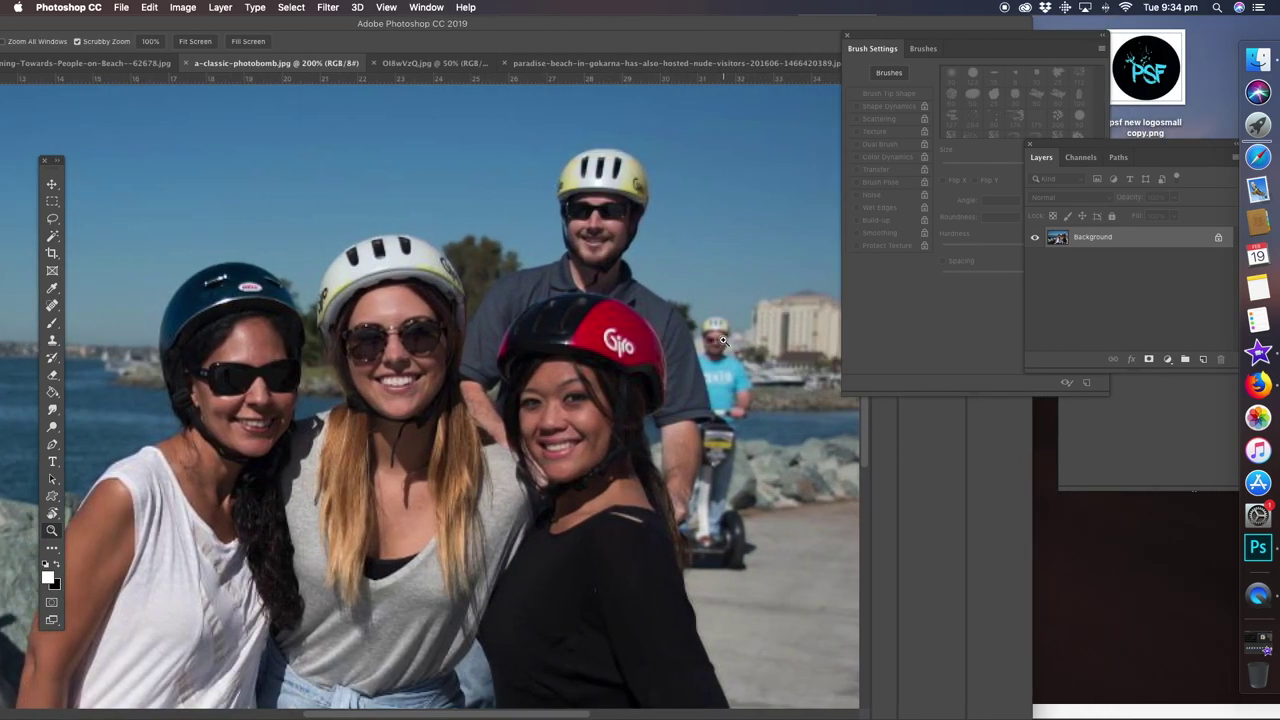
pyautogui.click(720, 336)
pyautogui.keyDown('alt'); pyautogui.click(667, 297); pyautogui.keyUp('alt')
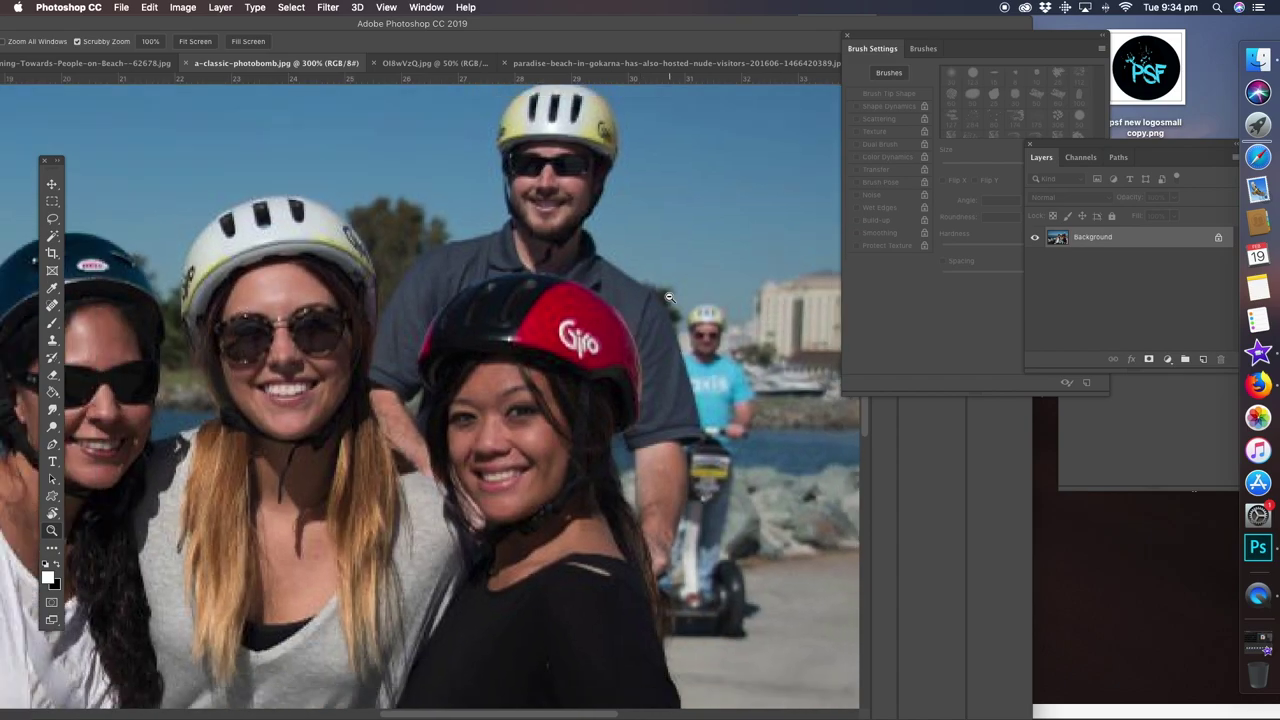
pyautogui.keyDown('alt'); pyautogui.click(687, 330); pyautogui.keyUp('alt')
pyautogui.moveTo(260, 416); pyautogui.dragTo(554, 404)
pyautogui.press('super+r')
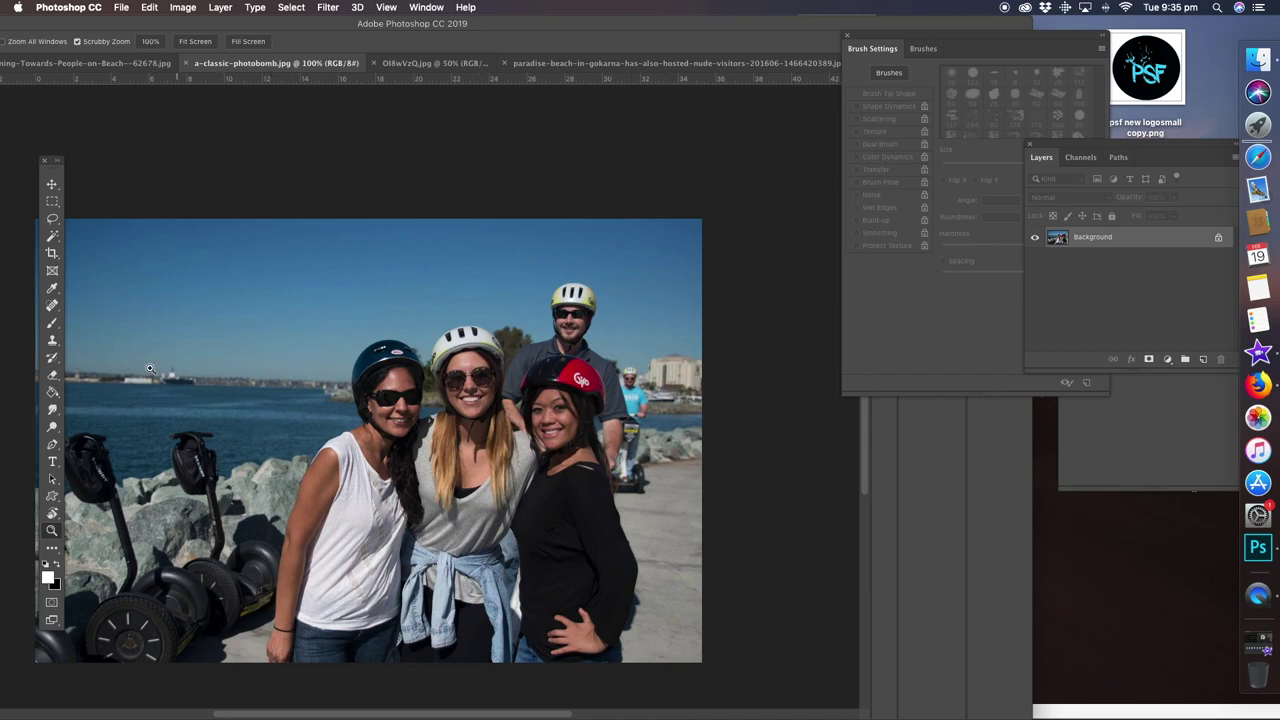
# Lasso the sky, water and rocks beside the woman in white, copy them to a new layer and place it over the man behind
pyautogui.click(51, 220)
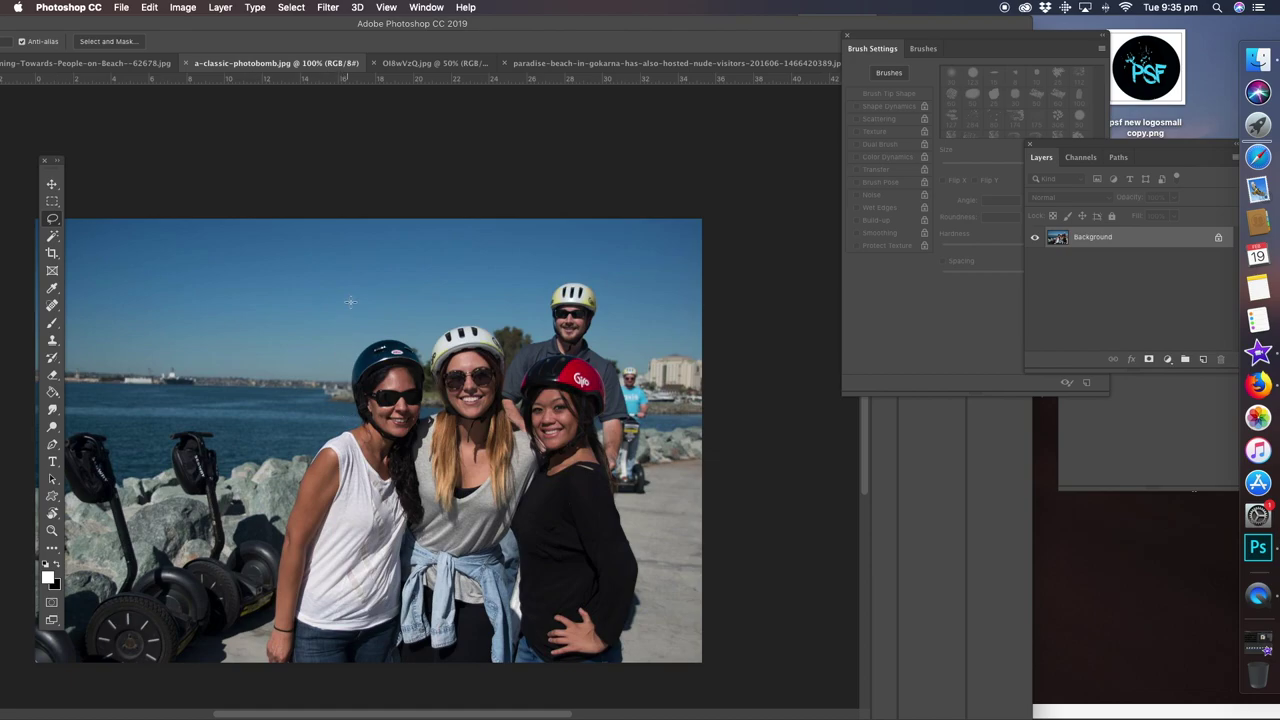
pyautogui.moveTo(355, 267)
pyautogui.mouseDown()
pyautogui.moveTo(352, 385)
pyautogui.moveTo(318, 444)
pyautogui.mouseUp()
pyautogui.moveTo(242, 470)
pyautogui.mouseDown()
pyautogui.moveTo(250, 262)
pyautogui.moveTo(293, 244)
pyautogui.moveTo(328, 253)
pyautogui.mouseUp()
pyautogui.moveTo(238, 250)
pyautogui.mouseDown()
pyautogui.moveTo(196, 290)
pyautogui.moveTo(240, 476)
pyautogui.moveTo(333, 405)
pyautogui.moveTo(362, 282)
pyautogui.moveTo(271, 238)
pyautogui.mouseUp()
pyautogui.press('super+c')
pyautogui.press('super+v')
pyautogui.press('v')
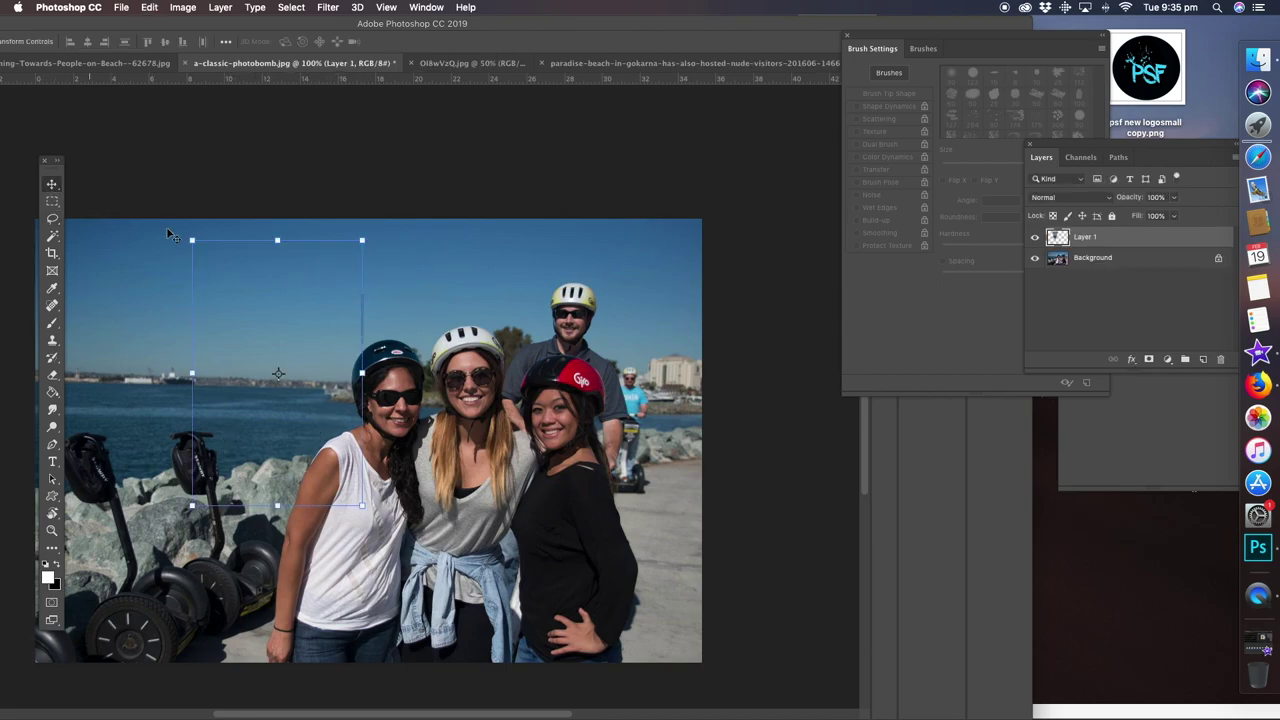
pyautogui.moveTo(302, 397); pyautogui.dragTo(576, 375)
# Hide Layer 1 and clone clear sky on the Background layer over the head and helmet of the man behind
pyautogui.click(1035, 238)
pyautogui.click(1056, 257)
pyautogui.click(52, 530)
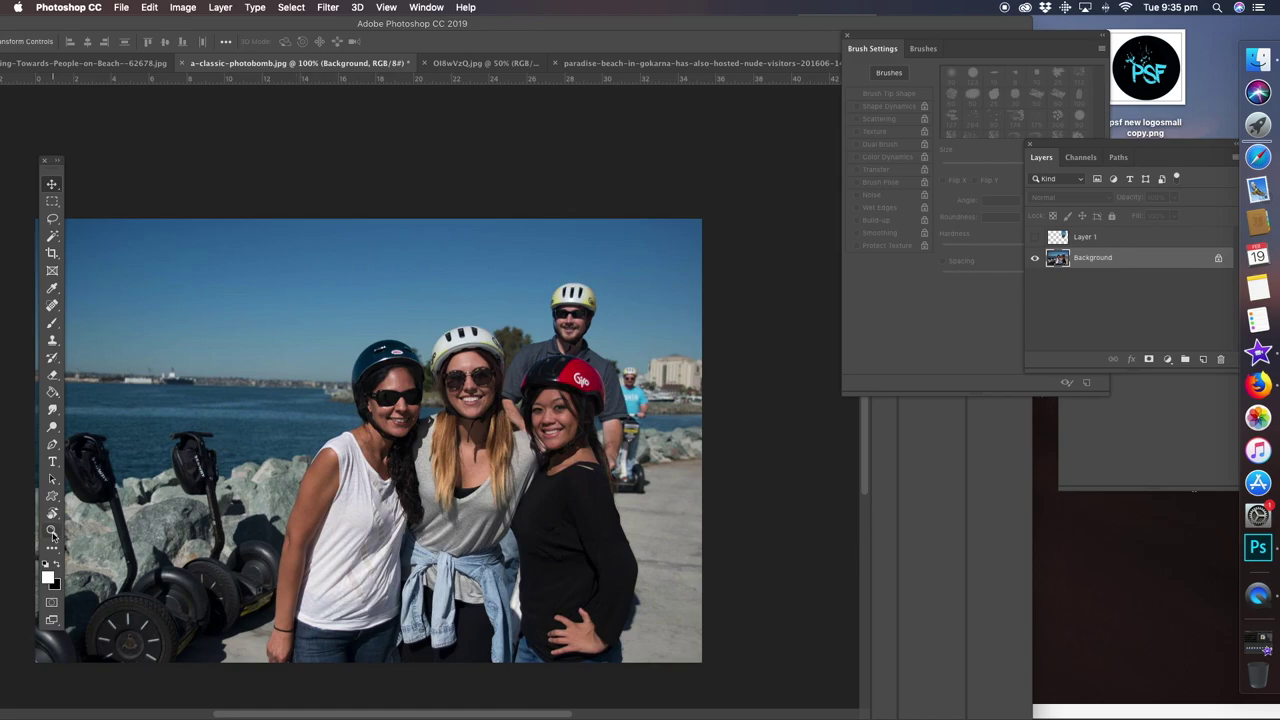
pyautogui.click(650, 393)
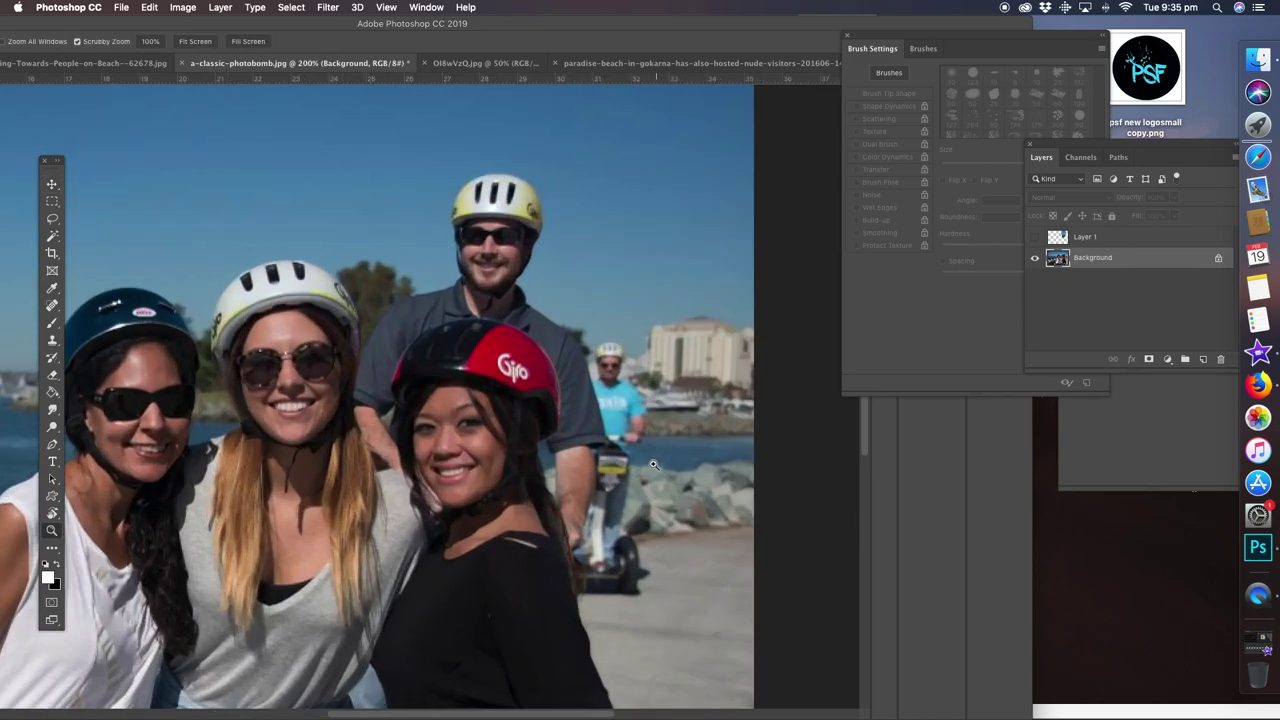
pyautogui.click(561, 257)
pyautogui.click(53, 341)
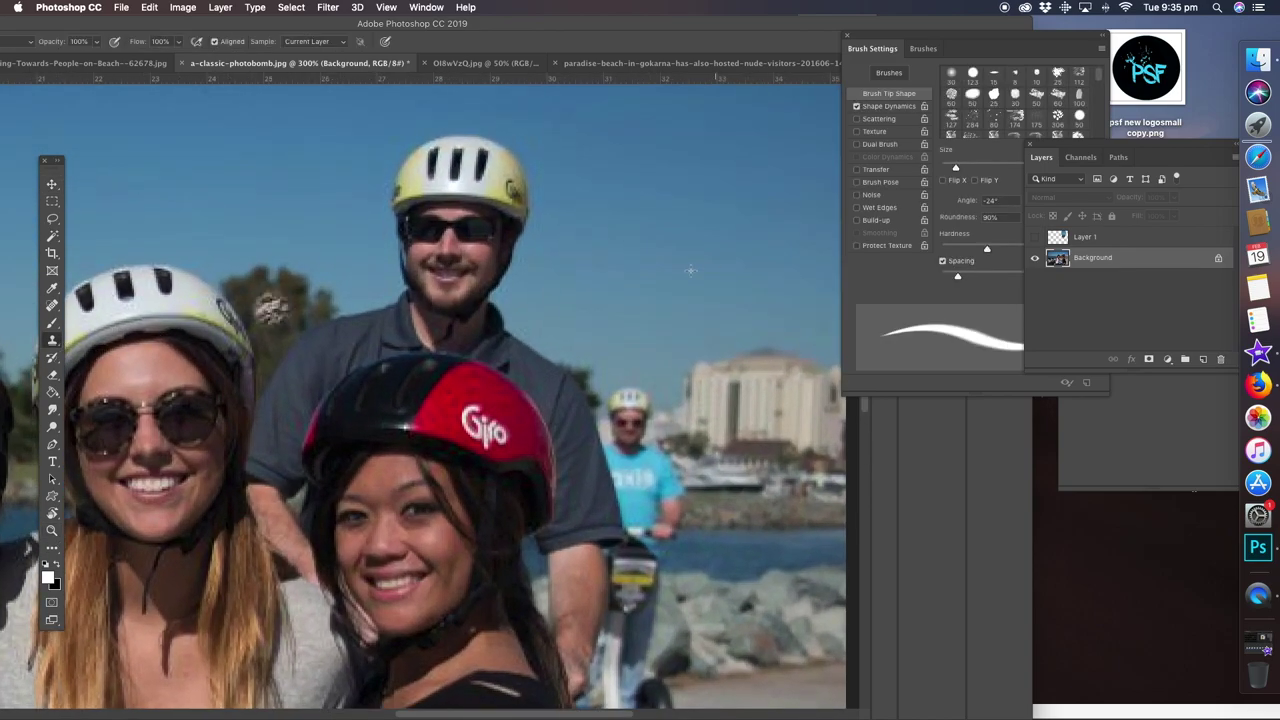
pyautogui.keyDown('alt'); pyautogui.click(623, 222); pyautogui.keyUp('alt')
pyautogui.moveTo(560, 203)
pyautogui.mouseDown()
pyautogui.moveTo(554, 163)
pyautogui.moveTo(506, 187)
pyautogui.moveTo(510, 174)
pyautogui.moveTo(455, 155)
pyautogui.moveTo(415, 170)
pyautogui.moveTo(425, 210)
pyautogui.moveTo(526, 209)
pyautogui.moveTo(470, 300)
pyautogui.moveTo(440, 262)
pyautogui.moveTo(436, 190)
pyautogui.moveTo(395, 215)
pyautogui.moveTo(436, 270)
pyautogui.mouseUp()
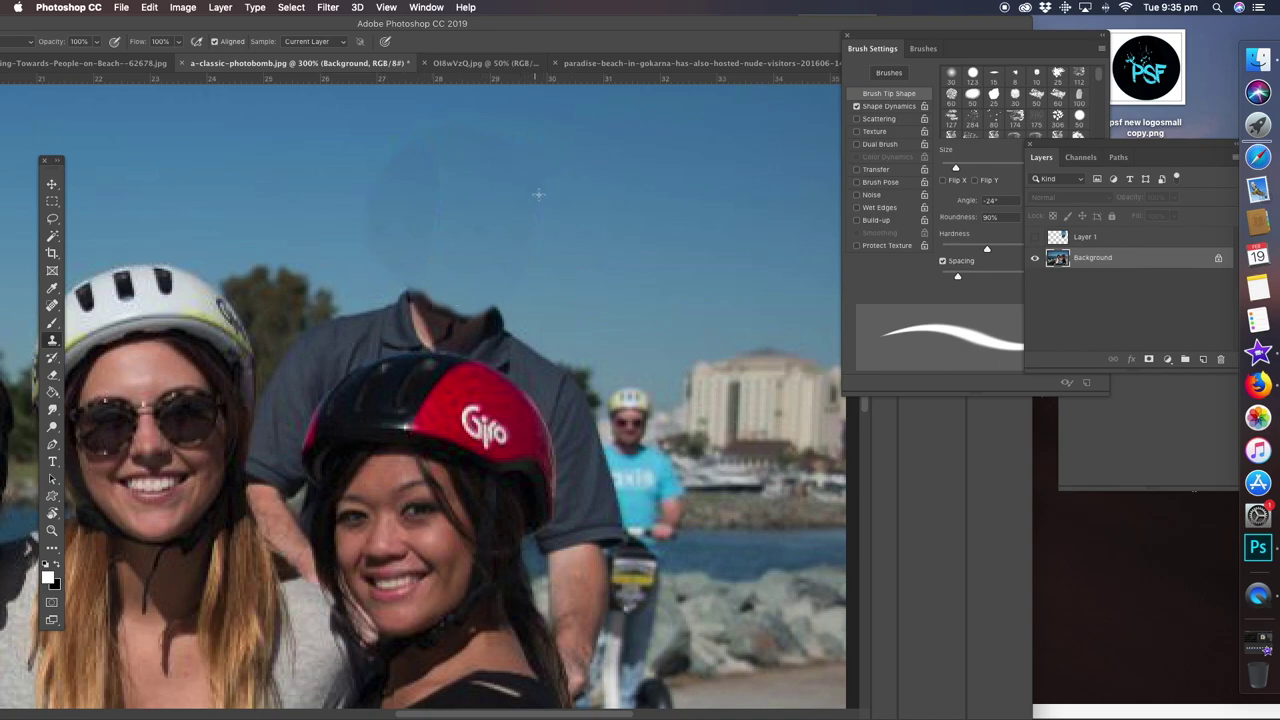
# Smooth the cloned sky where the man's head was, using the Clone Stamp and the Healing Brush
pyautogui.moveTo(523, 233); pyautogui.dragTo(523, 145)
pyautogui.keyDown('alt'); pyautogui.click(385, 239); pyautogui.keyUp('alt')
pyautogui.moveTo(405, 180)
pyautogui.mouseDown()
pyautogui.moveTo(414, 172)
pyautogui.moveTo(413, 204)
pyautogui.moveTo(434, 177)
pyautogui.mouseUp()
pyautogui.click(52, 305)
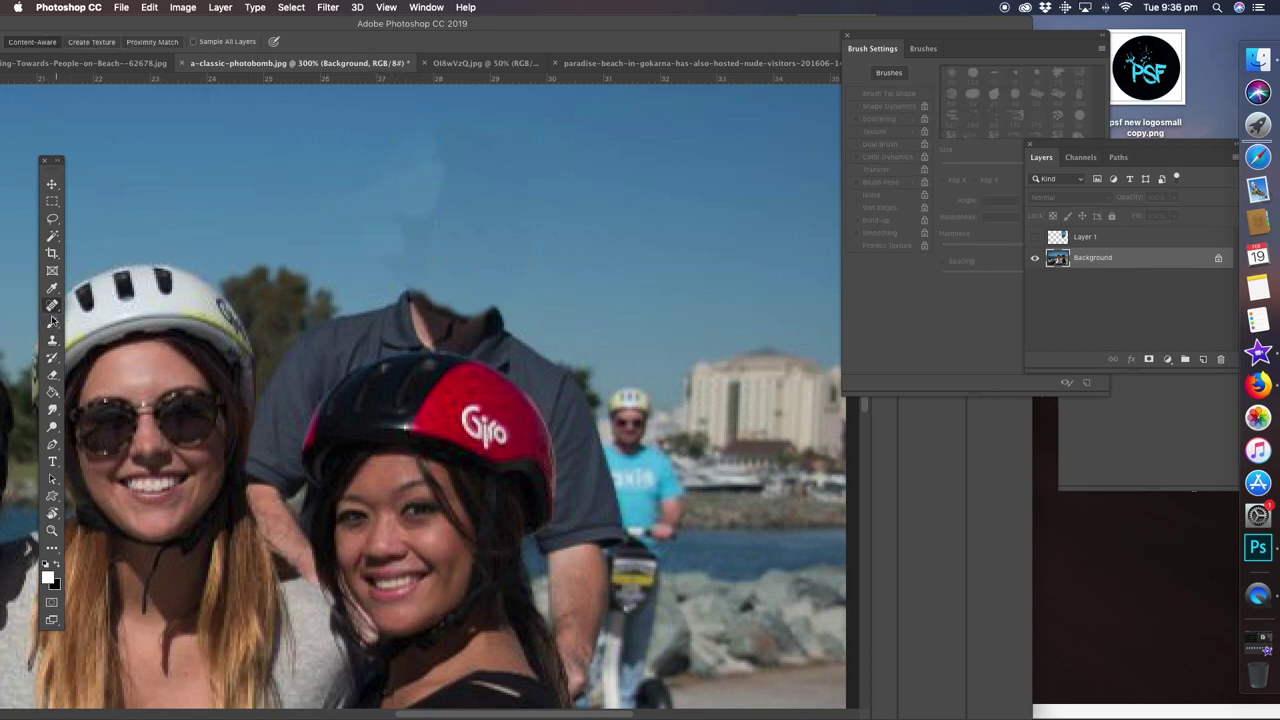
pyautogui.rightClick(53, 306)
pyautogui.click(118, 317)
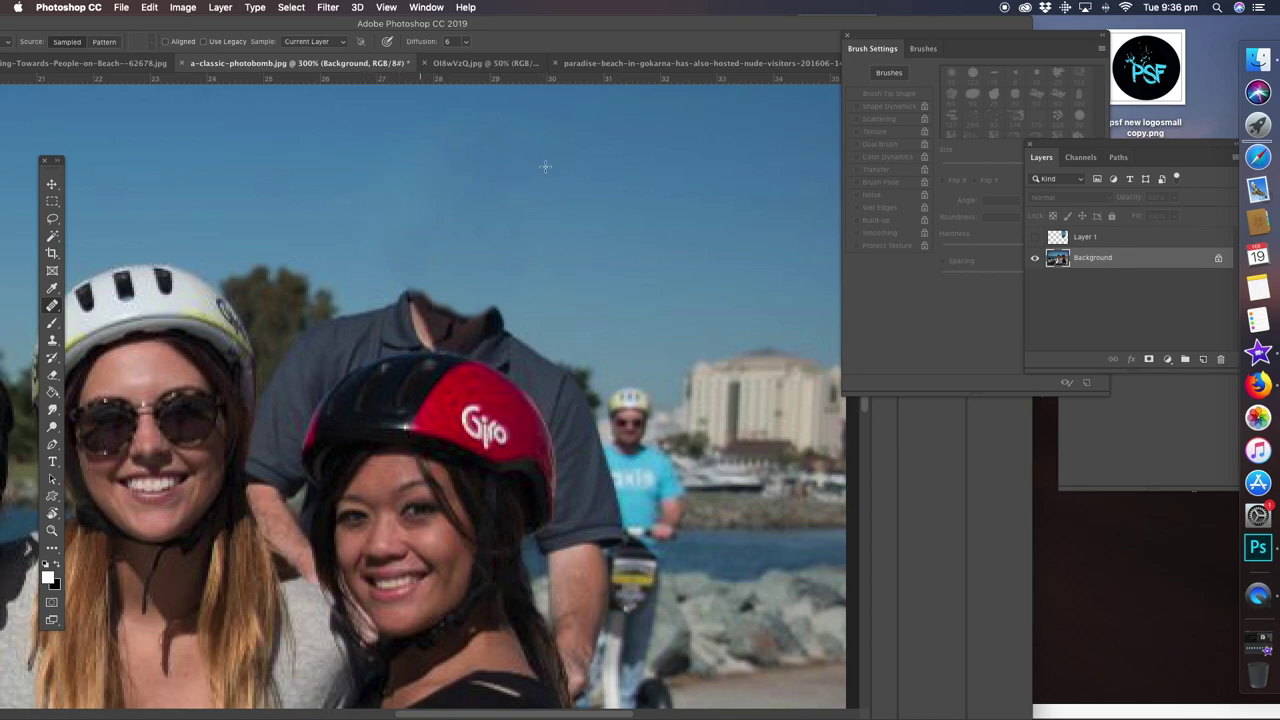
# Clone sky and tree over the man's neck, collar and near shoulder down to the red helmet
pyautogui.press('s')
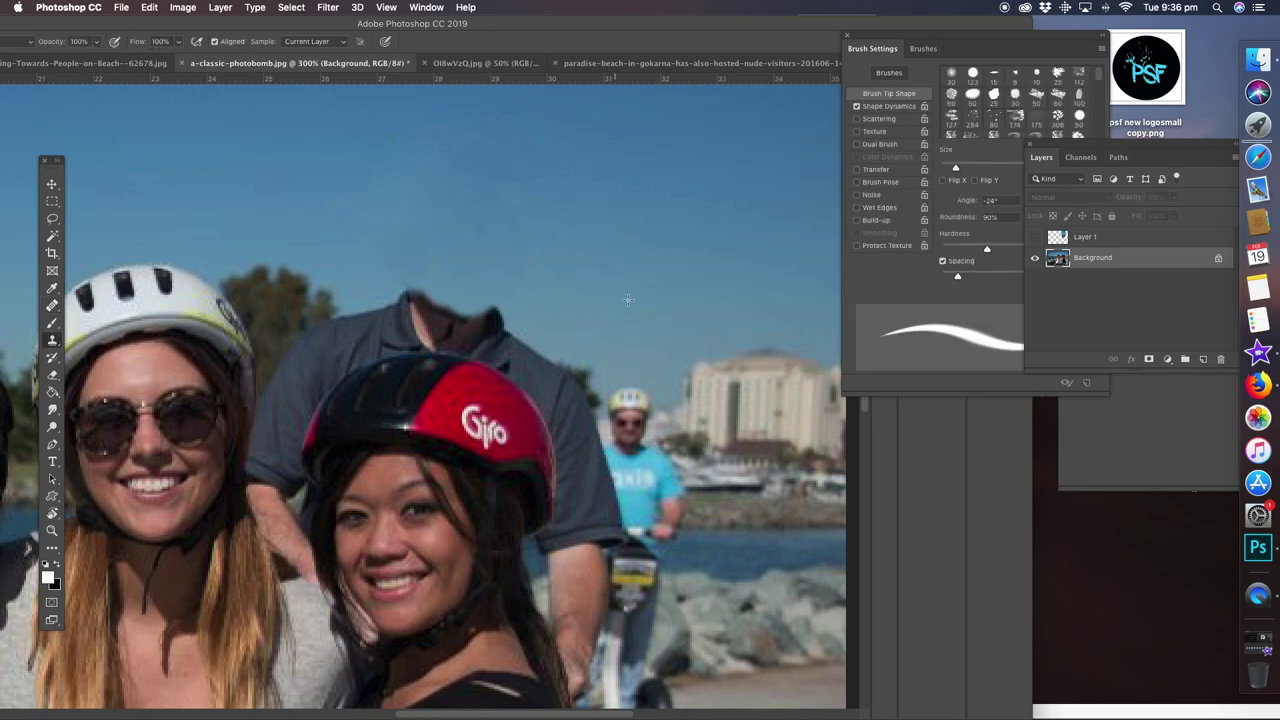
pyautogui.moveTo(497, 318)
pyautogui.mouseDown()
pyautogui.moveTo(410, 325)
pyautogui.moveTo(445, 325)
pyautogui.moveTo(398, 308)
pyautogui.moveTo(422, 291)
pyautogui.moveTo(470, 333)
pyautogui.moveTo(405, 349)
pyautogui.moveTo(450, 340)
pyautogui.moveTo(434, 342)
pyautogui.moveTo(523, 375)
pyautogui.moveTo(484, 339)
pyautogui.moveTo(550, 365)
pyautogui.moveTo(500, 328)
pyautogui.mouseUp()
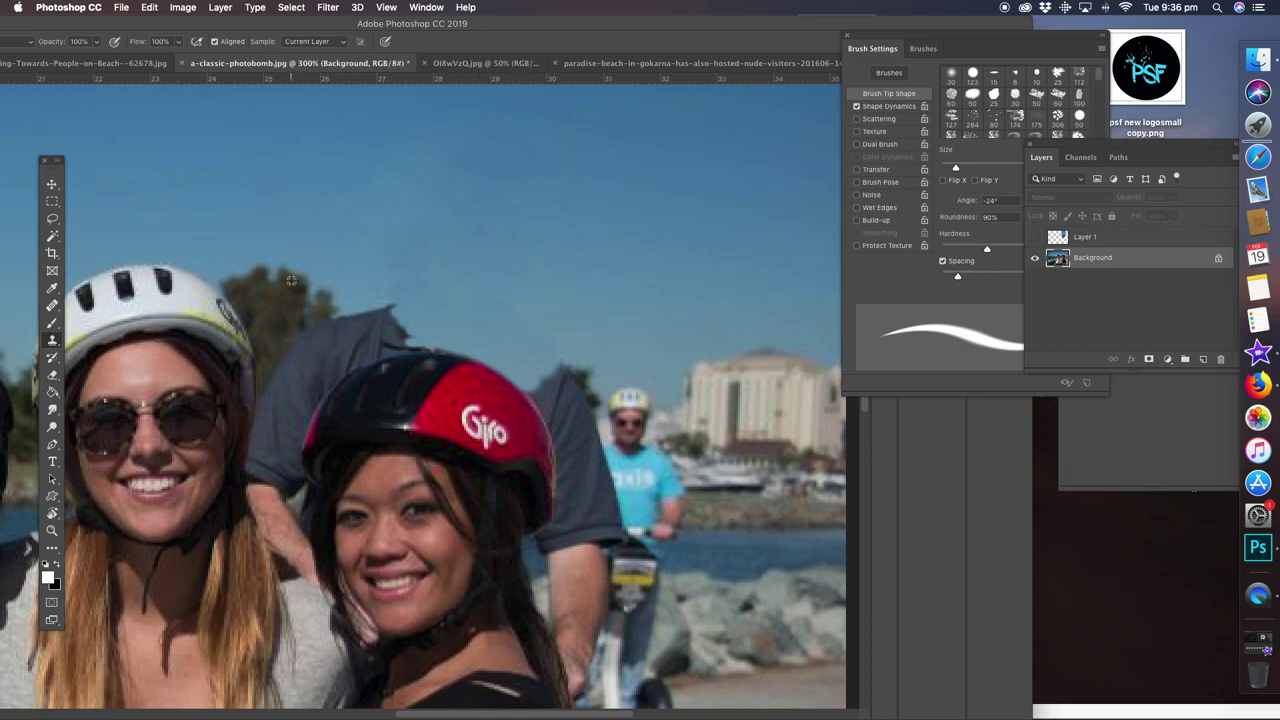
pyautogui.moveTo(338, 320)
pyautogui.mouseDown()
pyautogui.moveTo(391, 335)
pyautogui.moveTo(391, 310)
pyautogui.moveTo(406, 321)
pyautogui.moveTo(371, 349)
pyautogui.moveTo(413, 339)
pyautogui.moveTo(376, 353)
pyautogui.moveTo(461, 343)
pyautogui.mouseUp()
pyautogui.moveTo(336, 339)
pyautogui.mouseDown()
pyautogui.moveTo(325, 343)
pyautogui.moveTo(361, 358)
pyautogui.mouseUp()
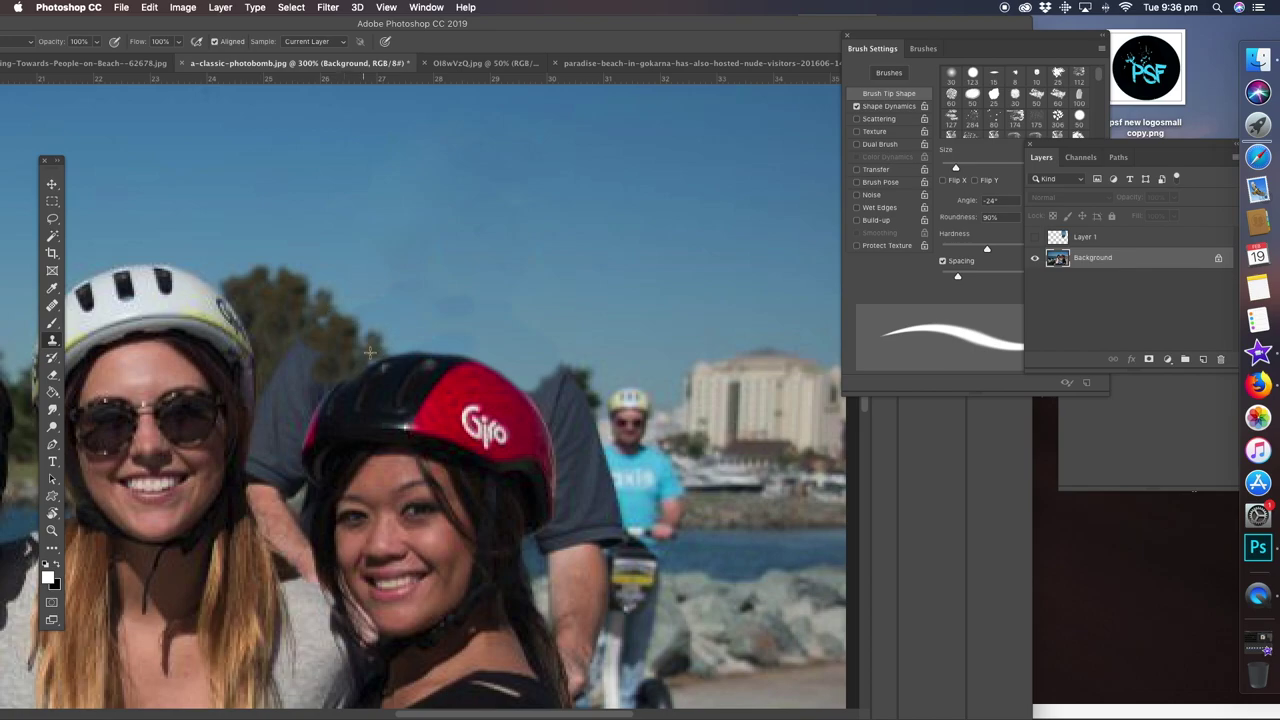
# Clone tree foliage over the man's remaining shirt between the white and red helmets
pyautogui.keyDown('alt'); pyautogui.click(292, 323); pyautogui.keyUp('alt')
pyautogui.moveTo(303, 337)
pyautogui.mouseDown()
pyautogui.moveTo(311, 384)
pyautogui.moveTo(303, 359)
pyautogui.moveTo(315, 348)
pyautogui.moveTo(289, 319)
pyautogui.moveTo(301, 340)
pyautogui.moveTo(280, 377)
pyautogui.moveTo(302, 407)
pyautogui.moveTo(321, 381)
pyautogui.moveTo(303, 398)
pyautogui.moveTo(319, 347)
pyautogui.moveTo(309, 335)
pyautogui.moveTo(294, 401)
pyautogui.mouseUp()
pyautogui.keyDown('alt'); pyautogui.click(309, 335); pyautogui.keyUp('alt')
pyautogui.moveTo(330, 269)
pyautogui.mouseDown()
pyautogui.moveTo(446, 294)
pyautogui.moveTo(464, 211)
pyautogui.mouseUp()
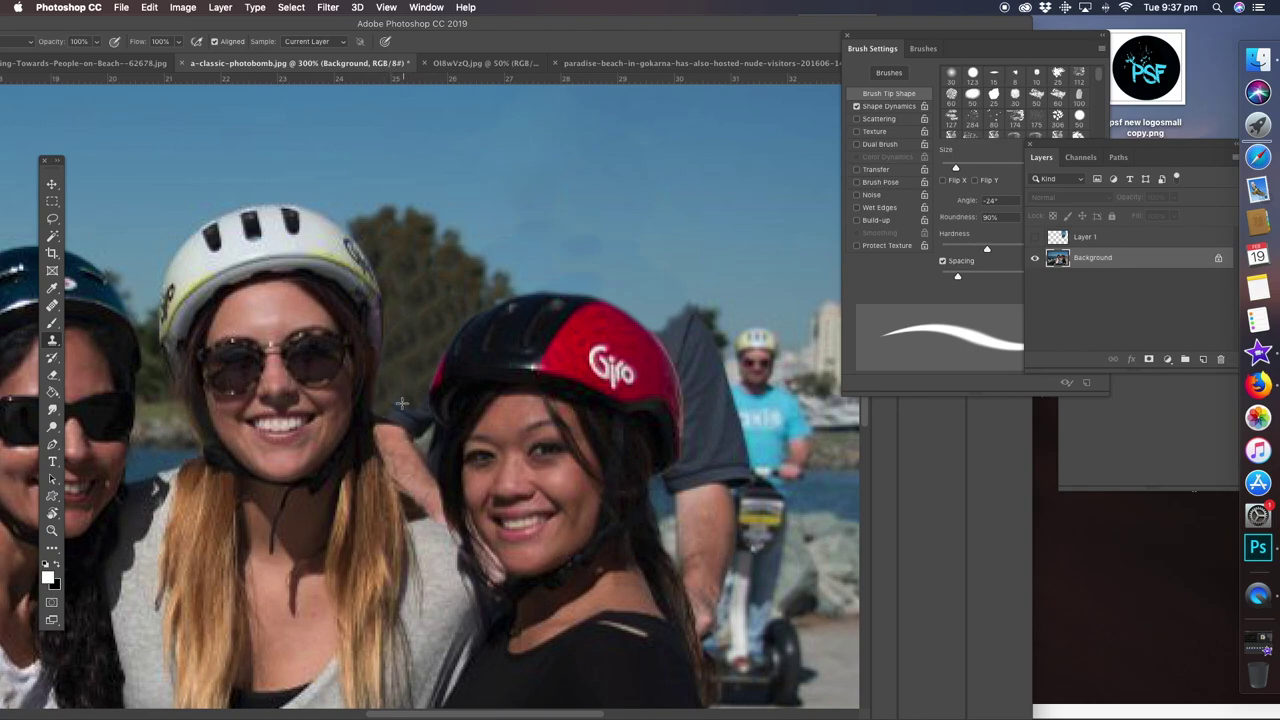
pyautogui.moveTo(428, 405); pyautogui.dragTo(415, 414)
# Blend the cloned foliage between the two helmets with the Healing Brush
pyautogui.click(52, 306)
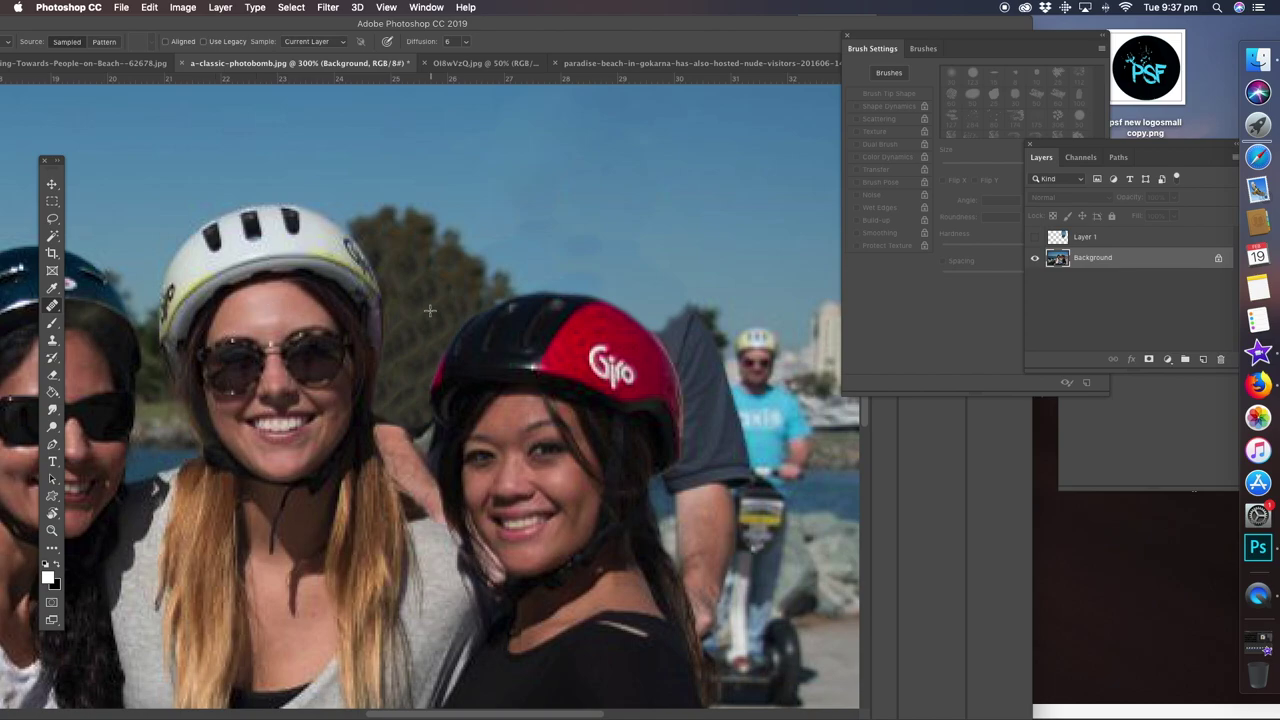
pyautogui.click(52, 306)
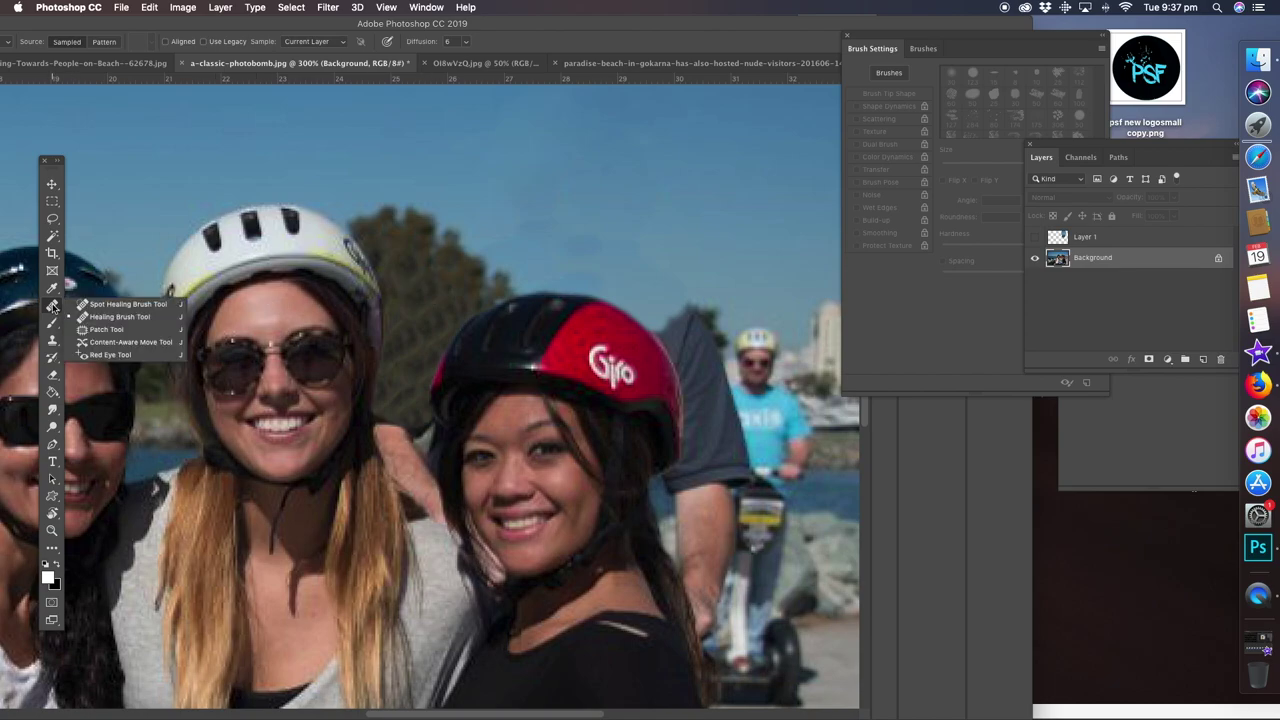
pyautogui.click(120, 317)
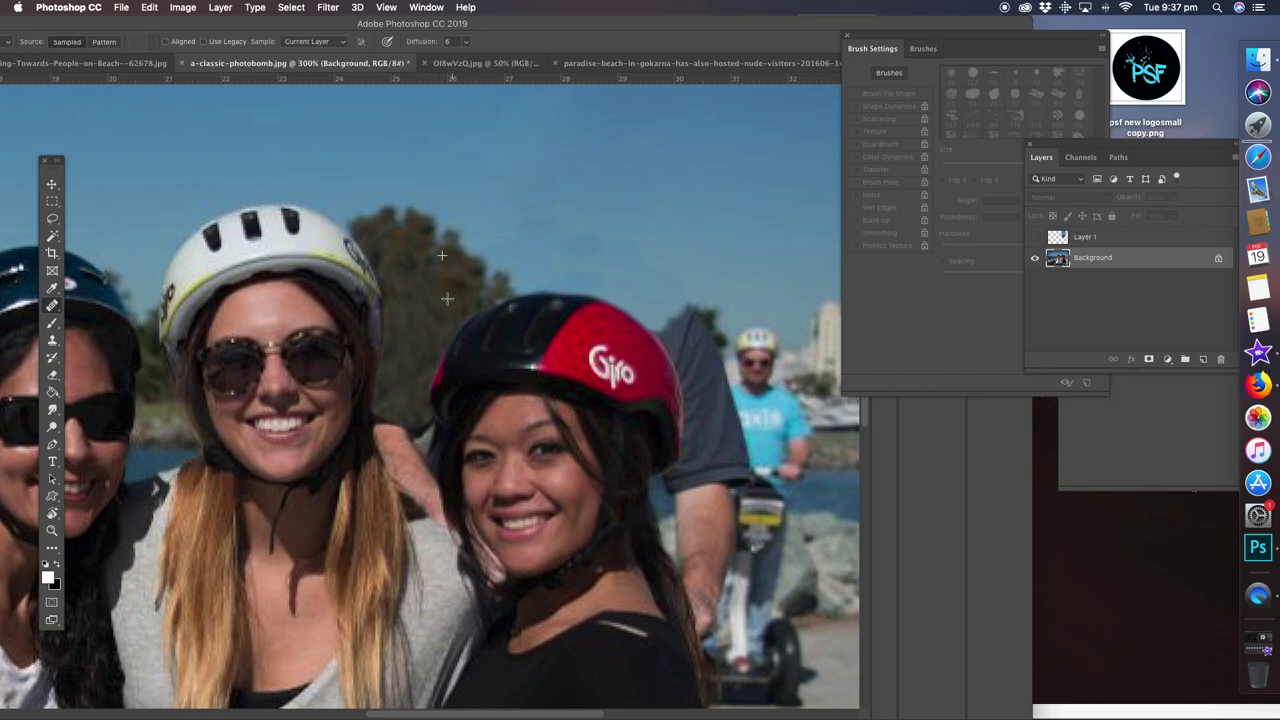
# Show Layer 1, move it lower over the man and stretch it horizontally past the photo's right edge
pyautogui.moveTo(600, 275); pyautogui.dragTo(428, 205)
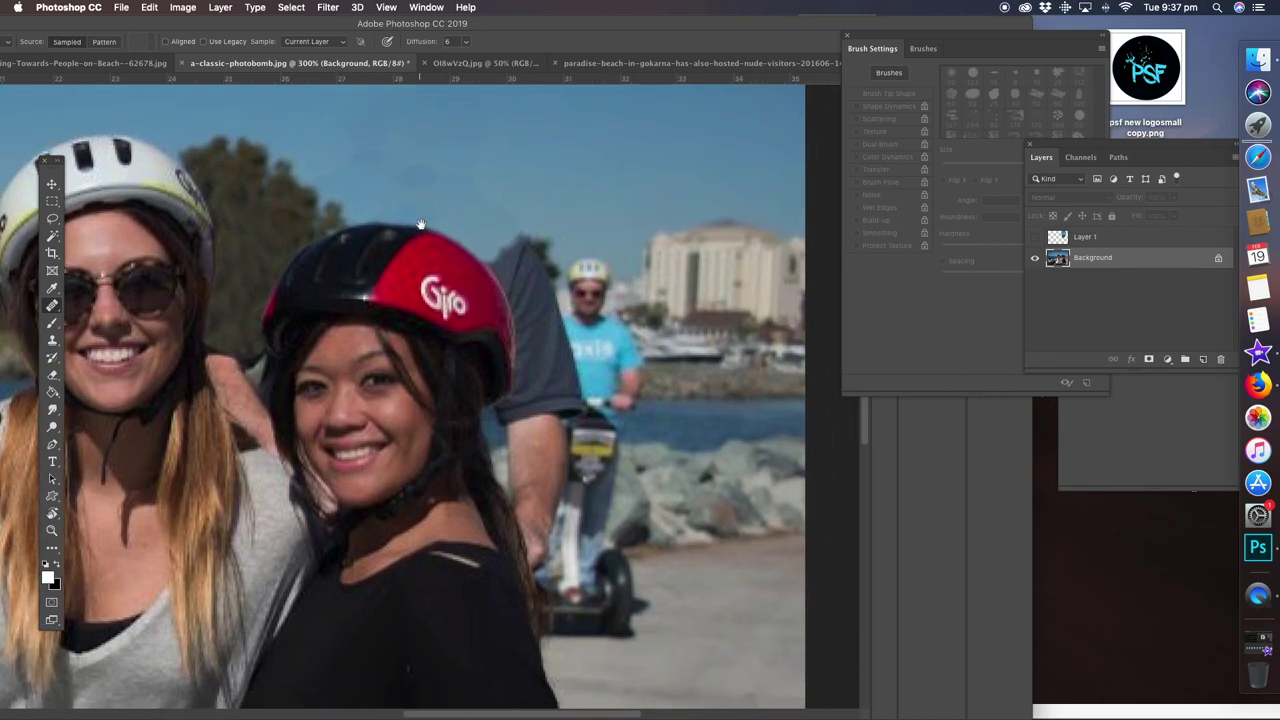
pyautogui.moveTo(310, 310); pyautogui.dragTo(556, 260)
pyautogui.click(1035, 237)
pyautogui.click(1088, 237)
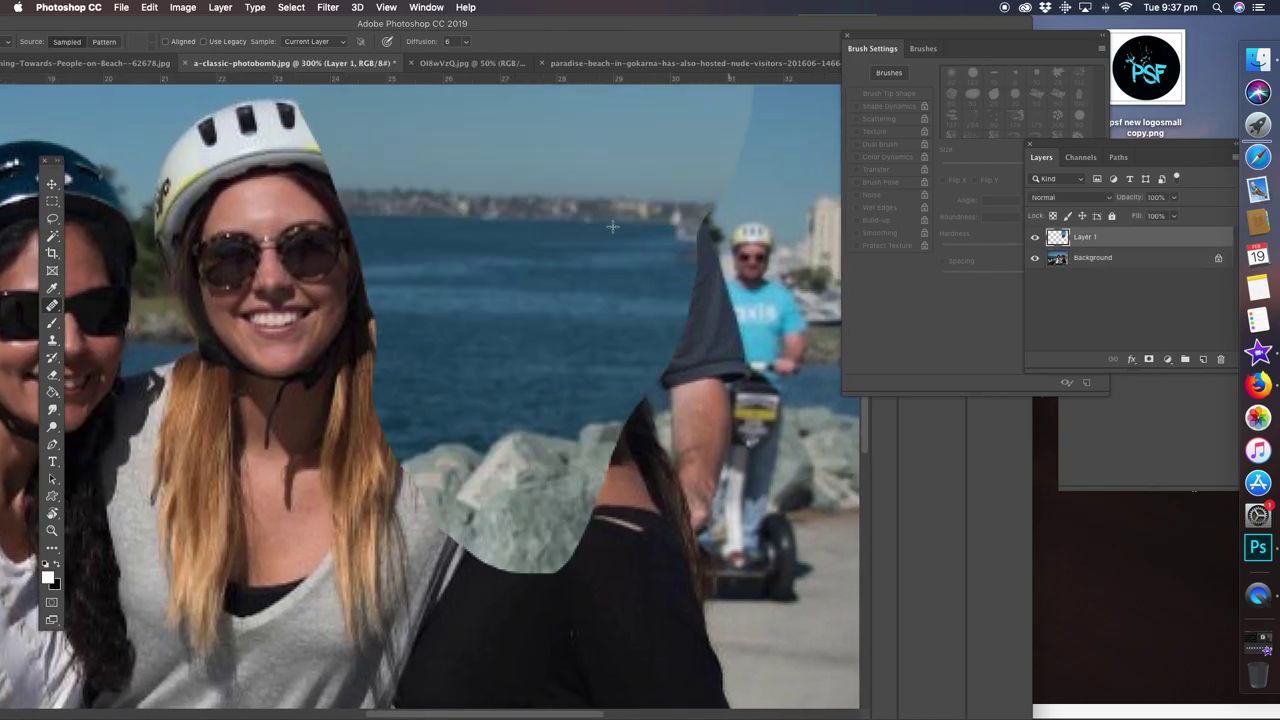
pyautogui.press('v')
pyautogui.moveTo(479, 247); pyautogui.dragTo(481, 378)
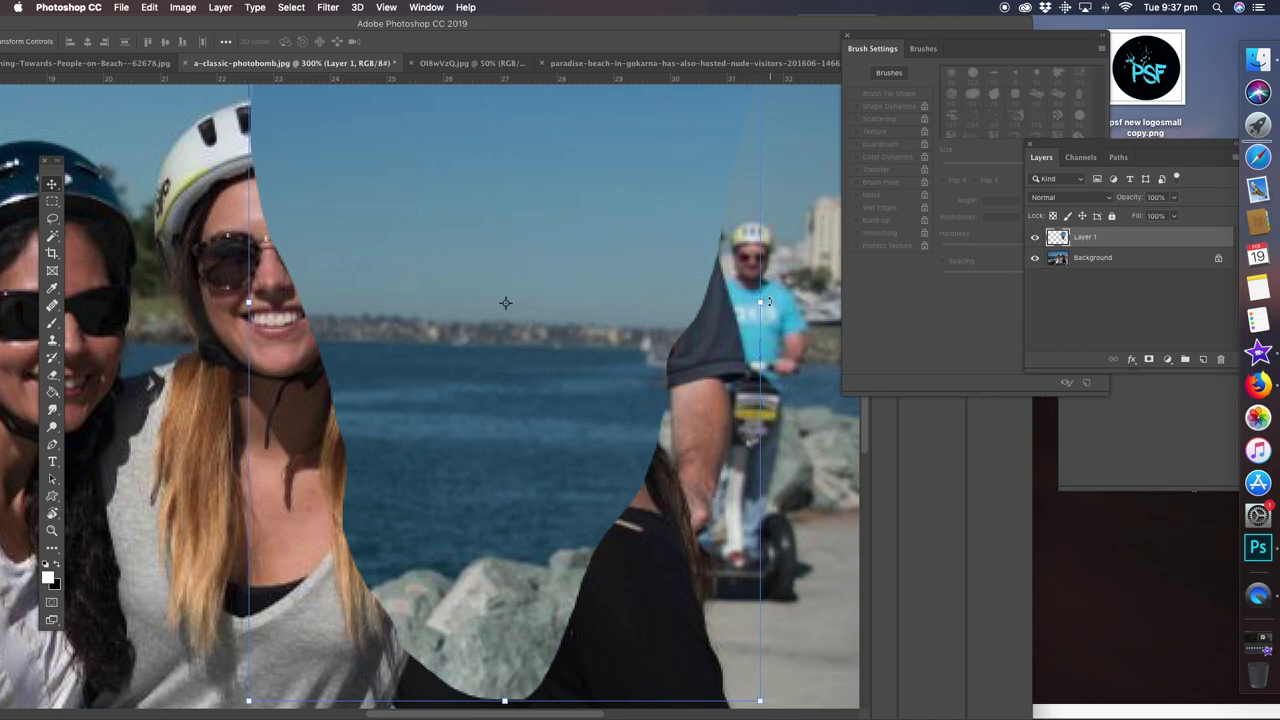
pyautogui.moveTo(761, 302); pyautogui.dragTo(214, 316)
# Check how the stretched layer's horizon, water and rocks line up with the rest of the whole photo
pyautogui.click(52, 530)
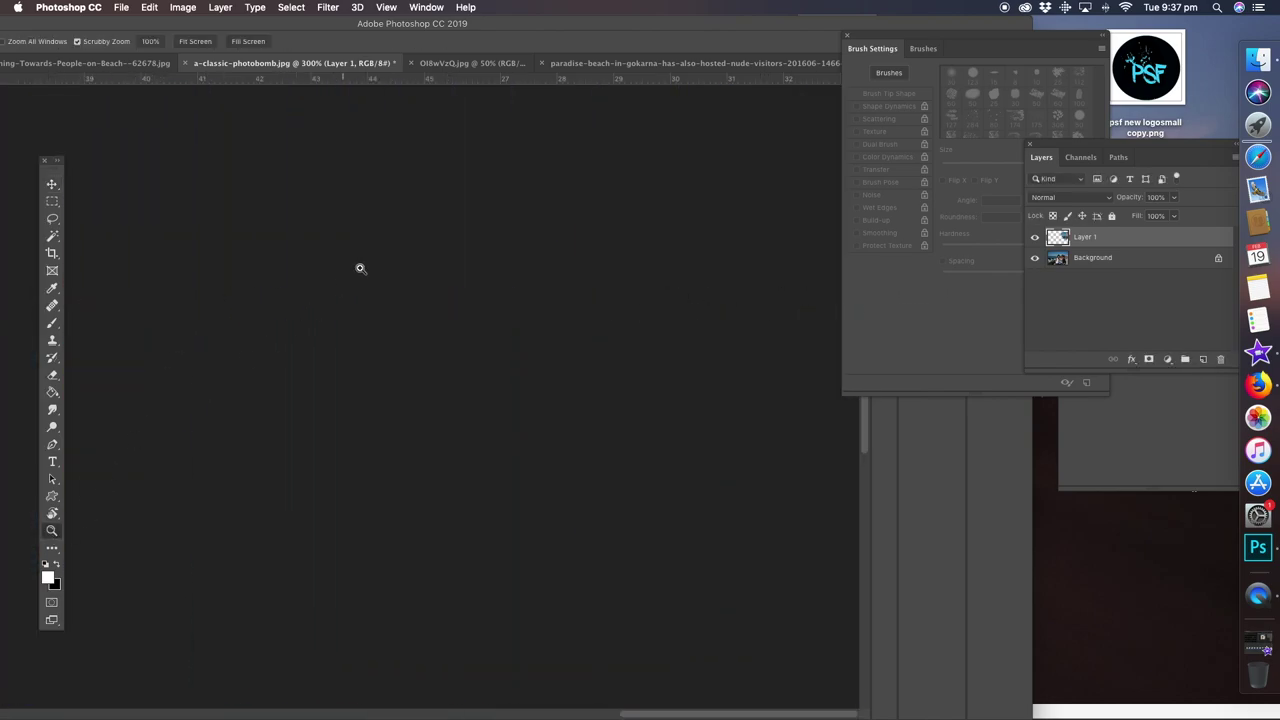
pyautogui.keyDown('alt'); pyautogui.click(326, 292); pyautogui.keyUp('alt')
pyautogui.keyDown('alt'); pyautogui.click(324, 294); pyautogui.keyUp('alt')
pyautogui.keyDown('alt'); pyautogui.click(320, 297); pyautogui.keyUp('alt')
pyautogui.keyDown('alt'); pyautogui.click(320, 297); pyautogui.keyUp('alt')
pyautogui.keyDown('alt'); pyautogui.click(320, 297); pyautogui.keyUp('alt')
pyautogui.moveTo(190, 520); pyautogui.dragTo(386, 311)
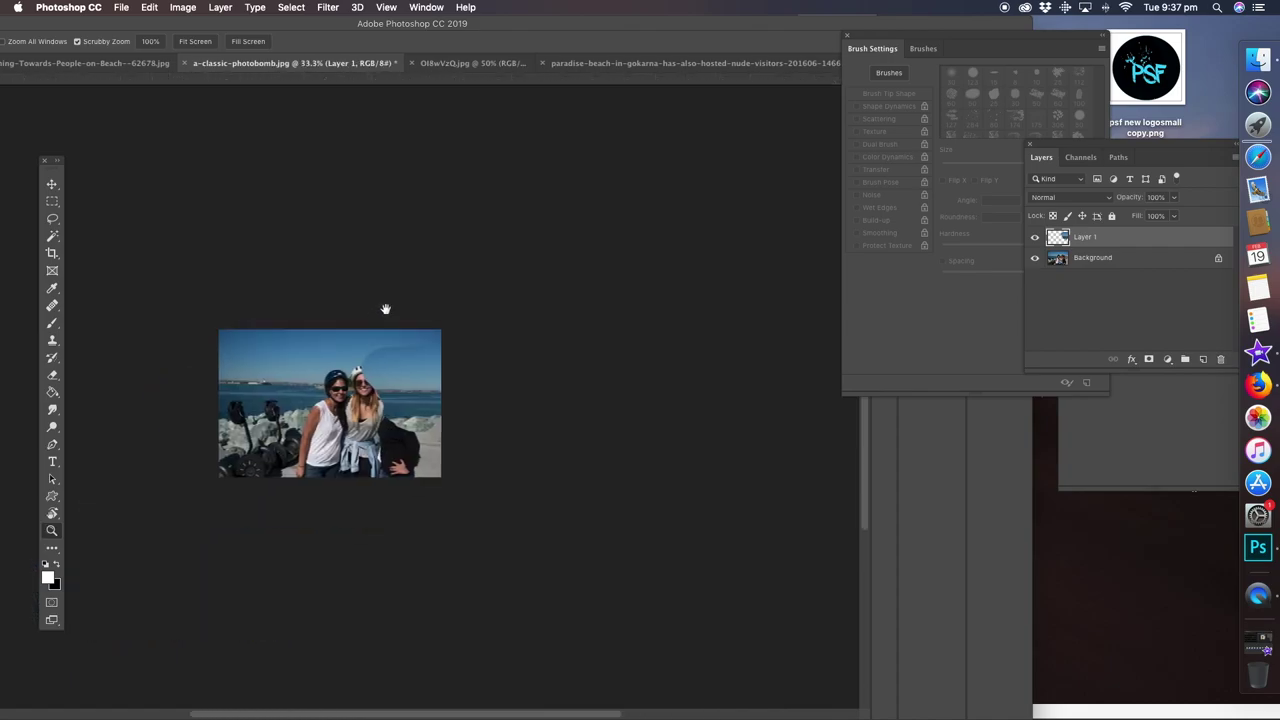
pyautogui.click(426, 332)
pyautogui.click(423, 333)
pyautogui.click(415, 334)
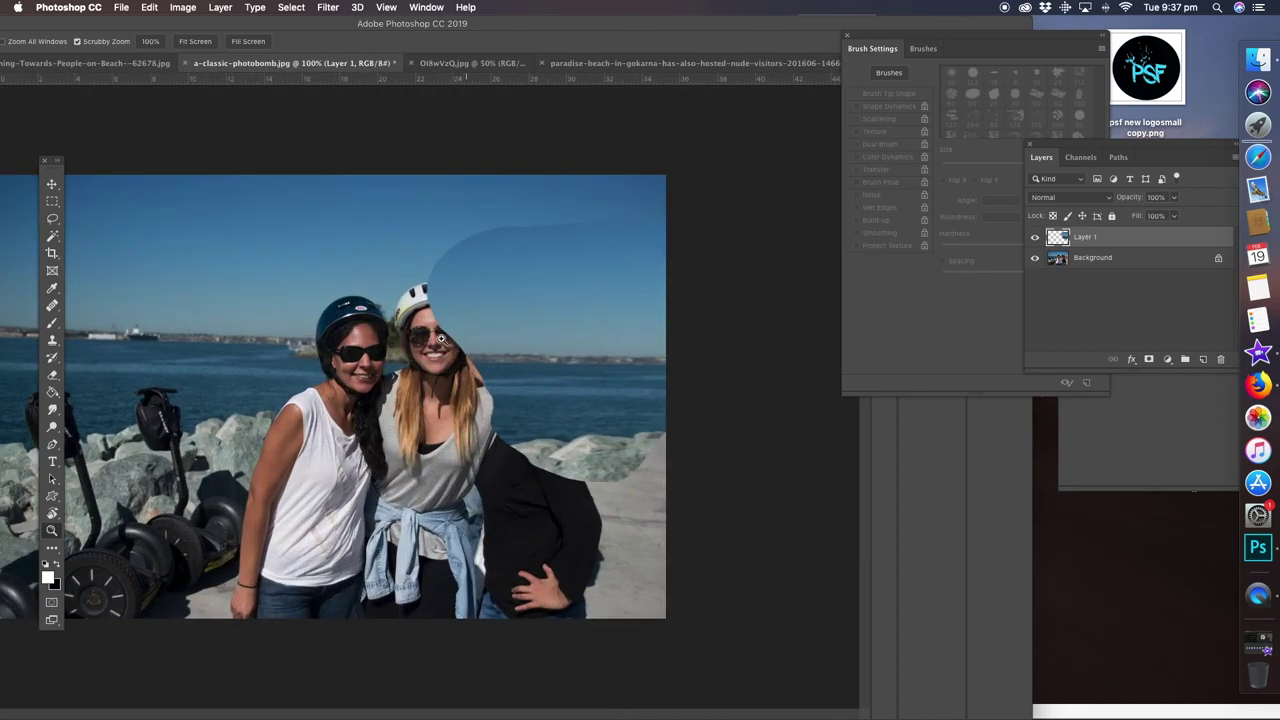
# Duplicate the Background layer as Background copy and move the copy above Layer 1
pyautogui.click(1095, 262)
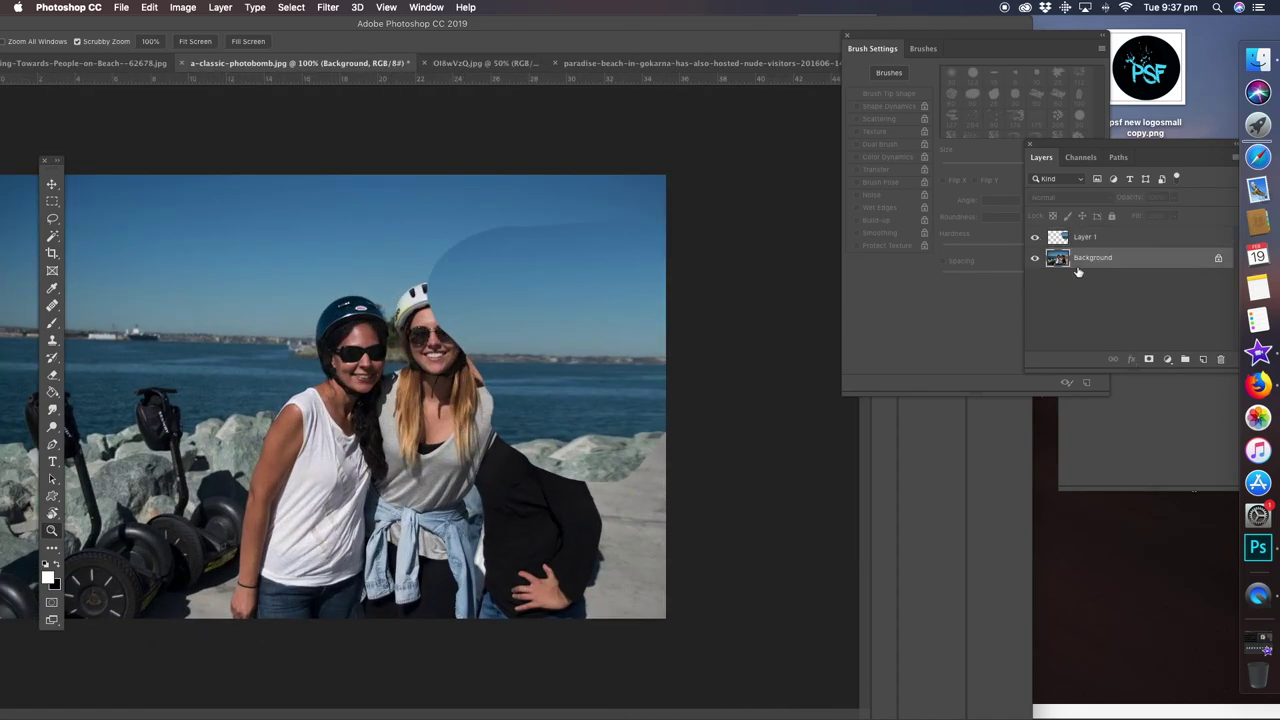
pyautogui.rightClick(1095, 262)
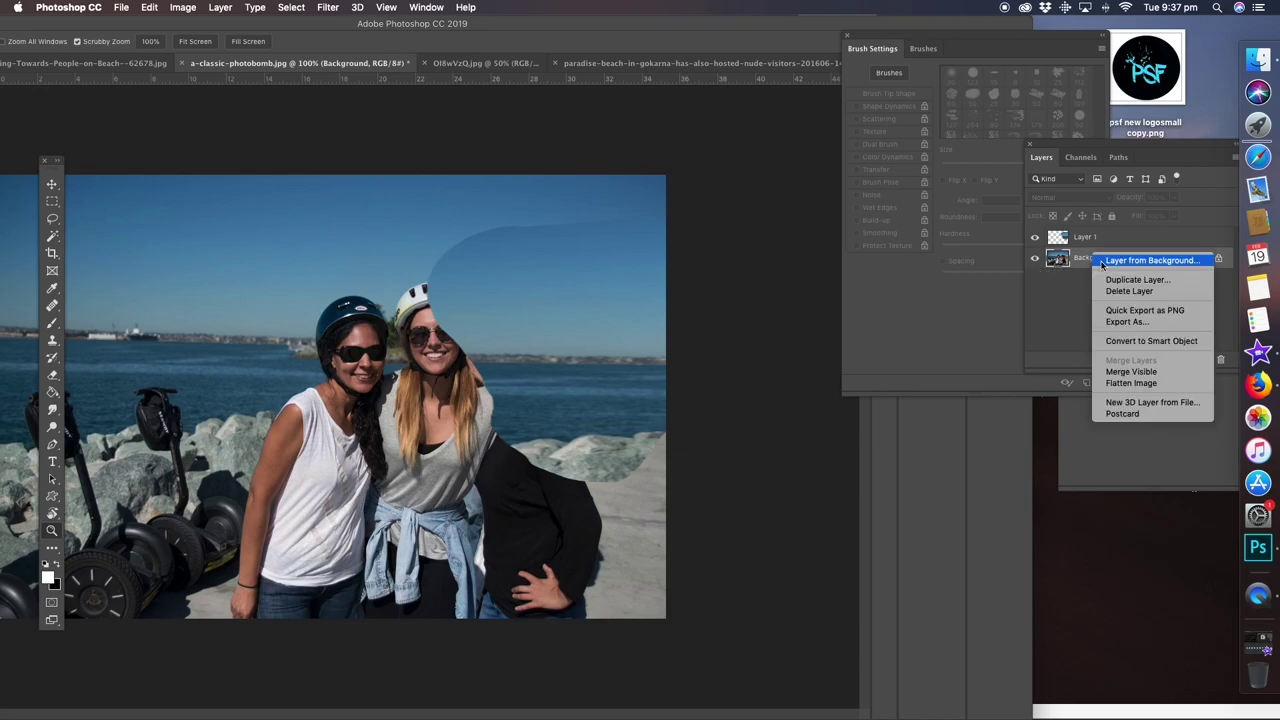
pyautogui.click(1118, 278)
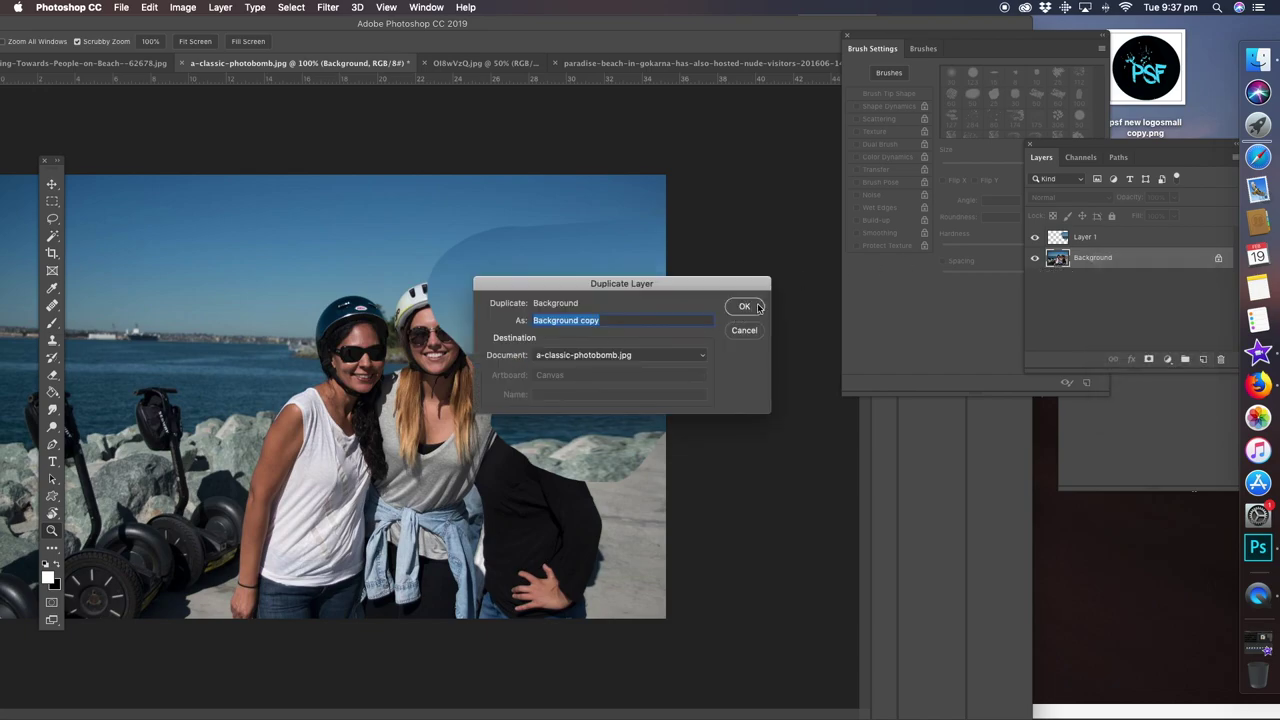
pyautogui.click(757, 307)
pyautogui.moveTo(1082, 262); pyautogui.dragTo(1080, 234)
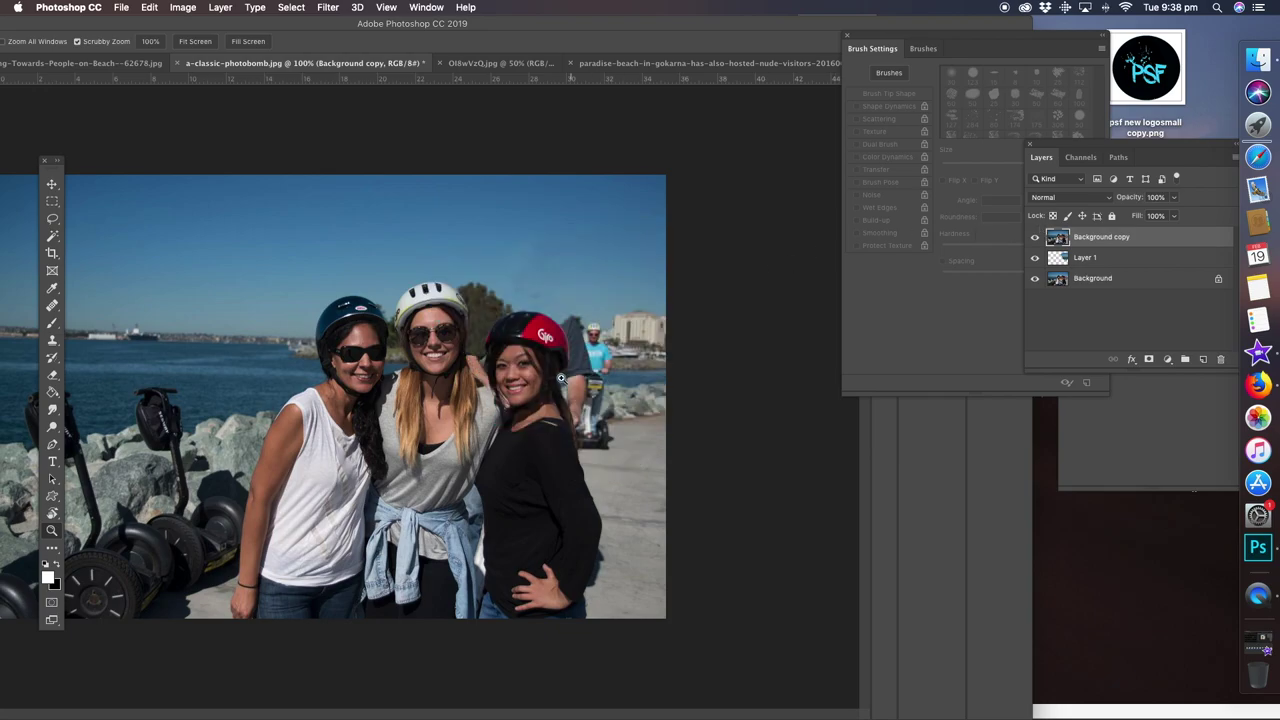
# Erase the man's hand and the background between the middle woman and the woman in the red helmet on Background copy
pyautogui.click(498, 383)
pyautogui.click(498, 383)
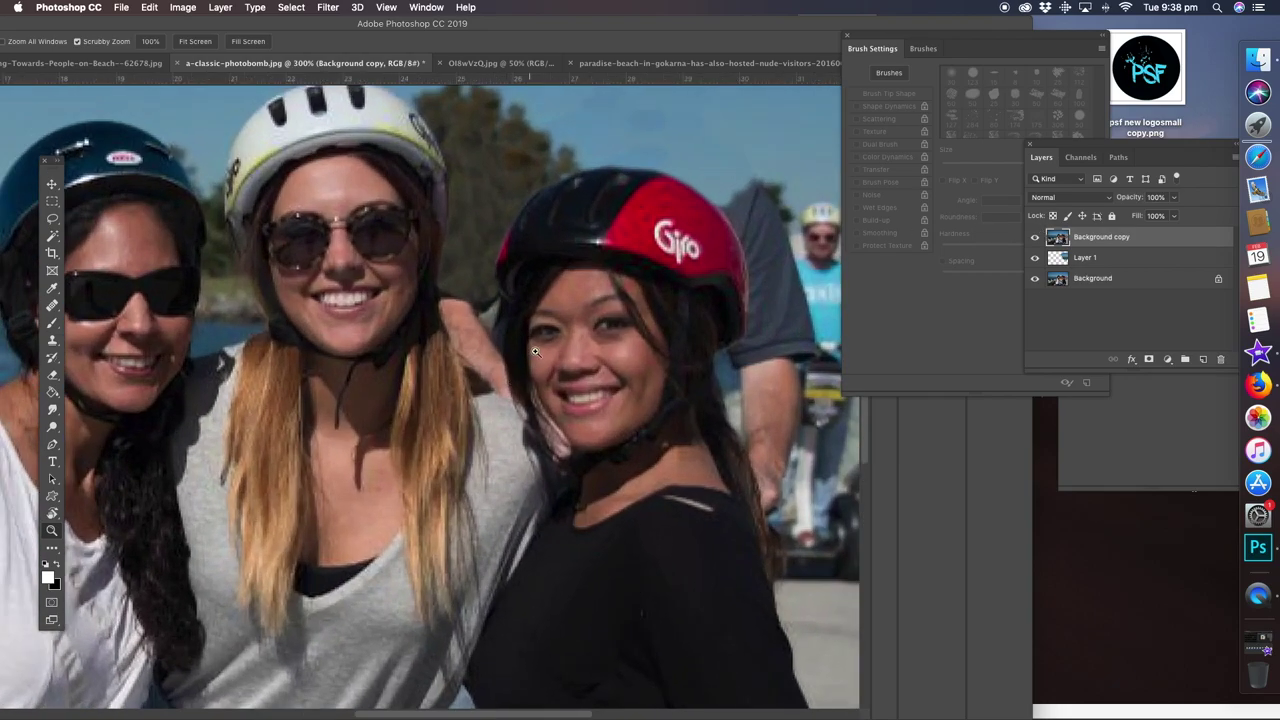
pyautogui.click(53, 376)
pyautogui.moveTo(477, 313)
pyautogui.mouseDown()
pyautogui.moveTo(476, 326)
pyautogui.moveTo(450, 291)
pyautogui.mouseUp()
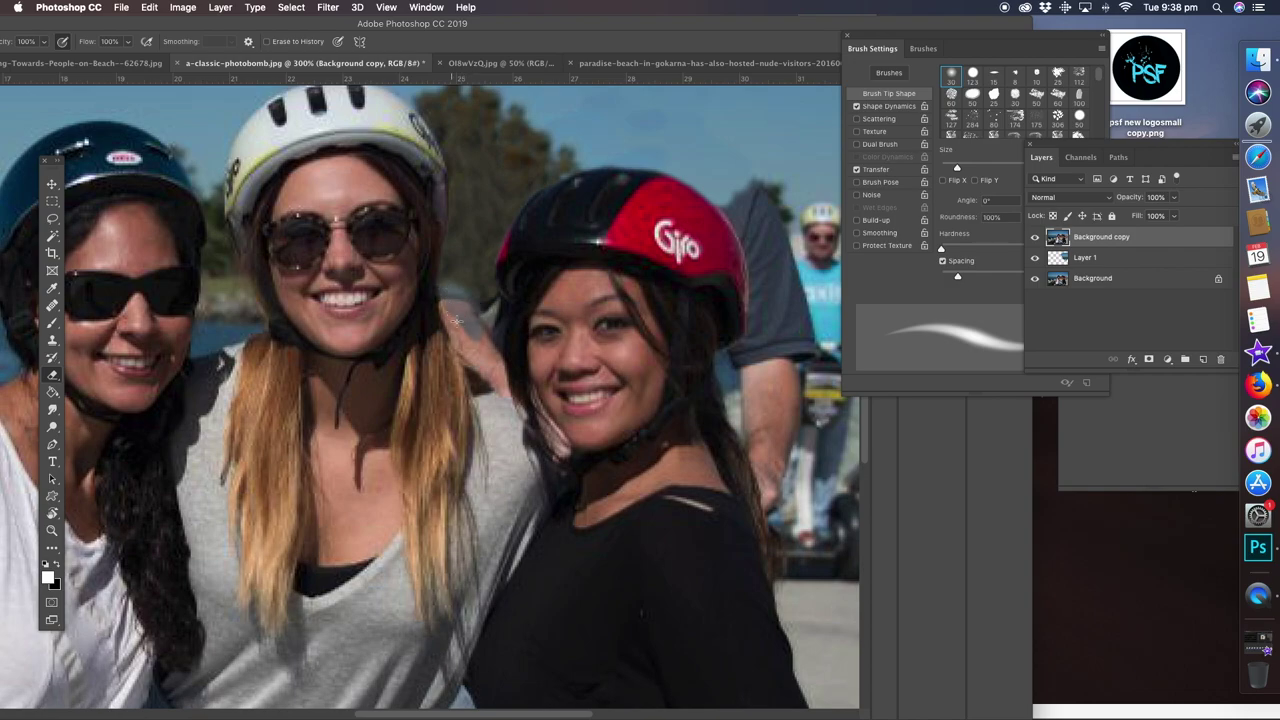
pyautogui.moveTo(482, 336)
pyautogui.mouseDown()
pyautogui.moveTo(489, 357)
pyautogui.moveTo(492, 314)
pyautogui.moveTo(471, 300)
pyautogui.mouseUp()
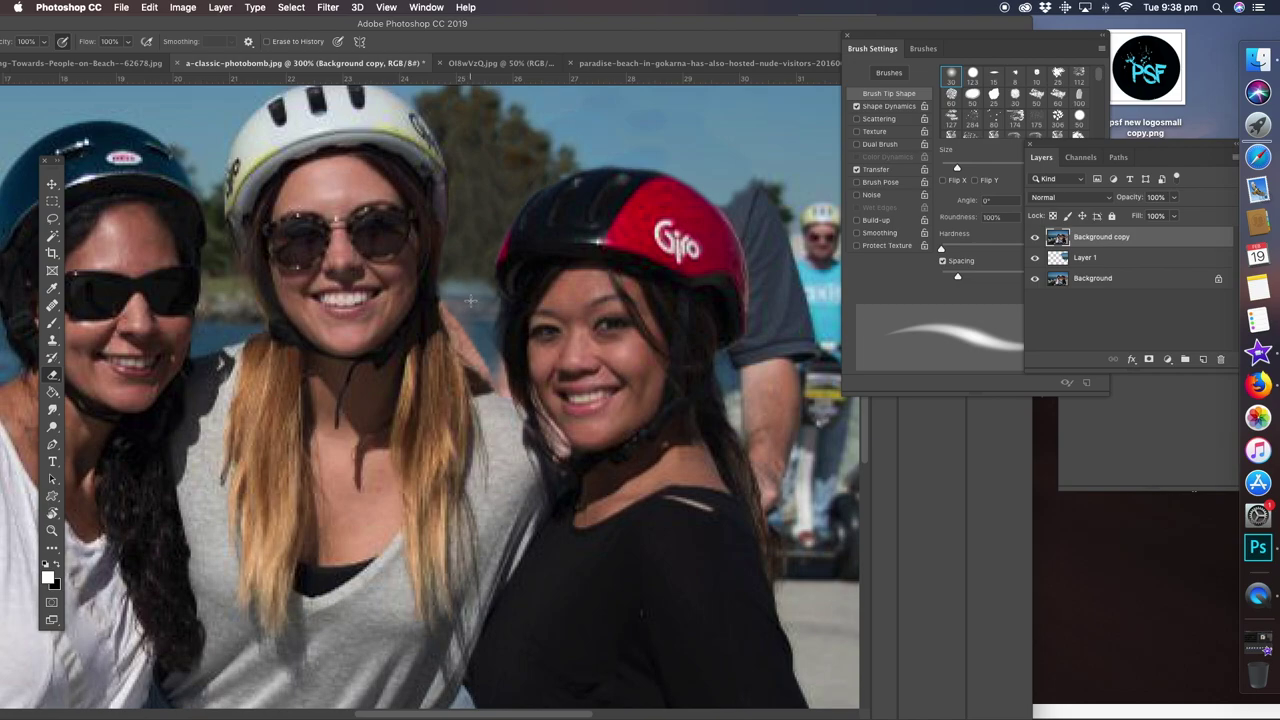
pyautogui.moveTo(488, 361)
pyautogui.mouseDown()
pyautogui.moveTo(500, 386)
pyautogui.moveTo(480, 381)
pyautogui.mouseUp()
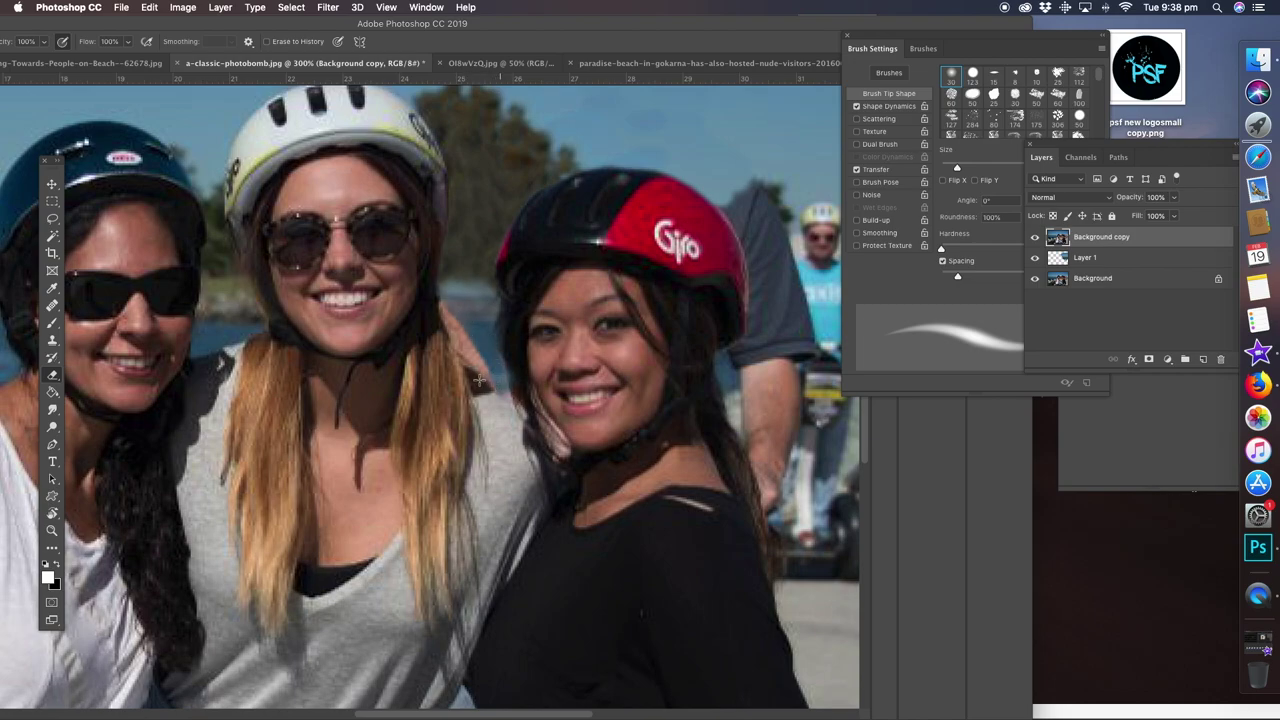
# Hide Background copy, smudge the remaining hand beside the middle woman's hair on Layer 1, and show the copy again
pyautogui.click(1035, 238)
pyautogui.click(1064, 258)
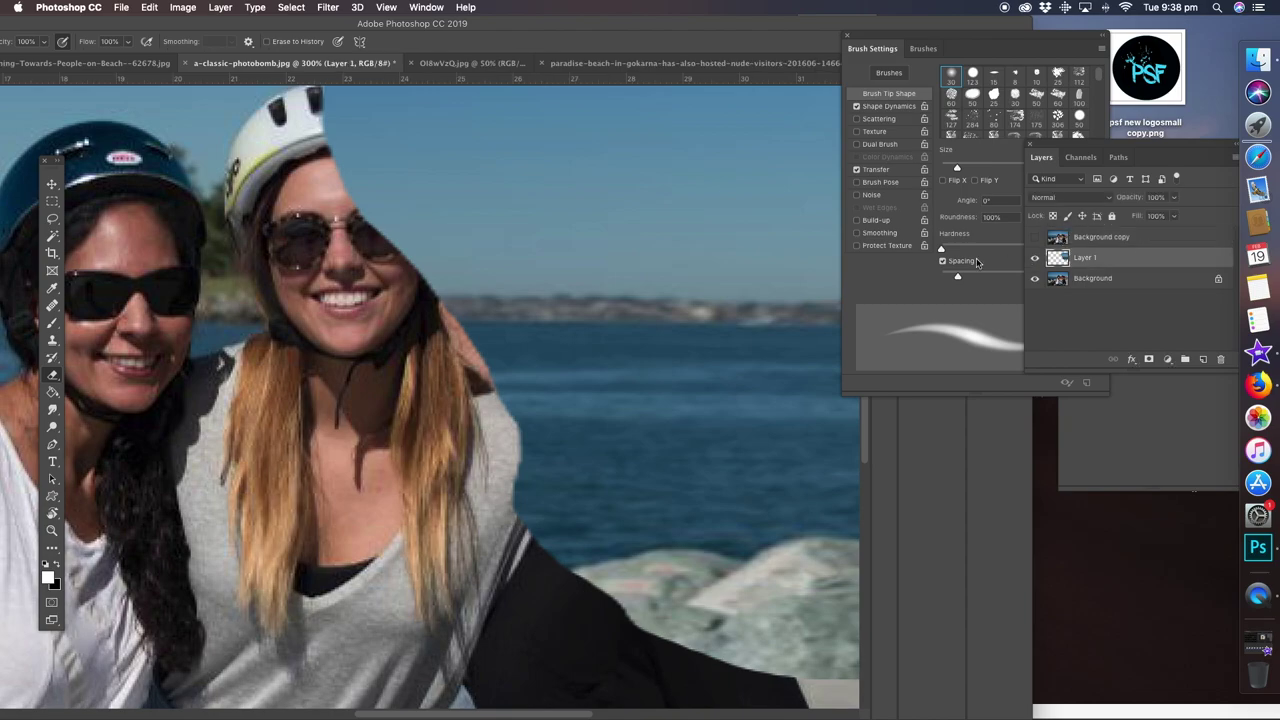
pyautogui.click(53, 409)
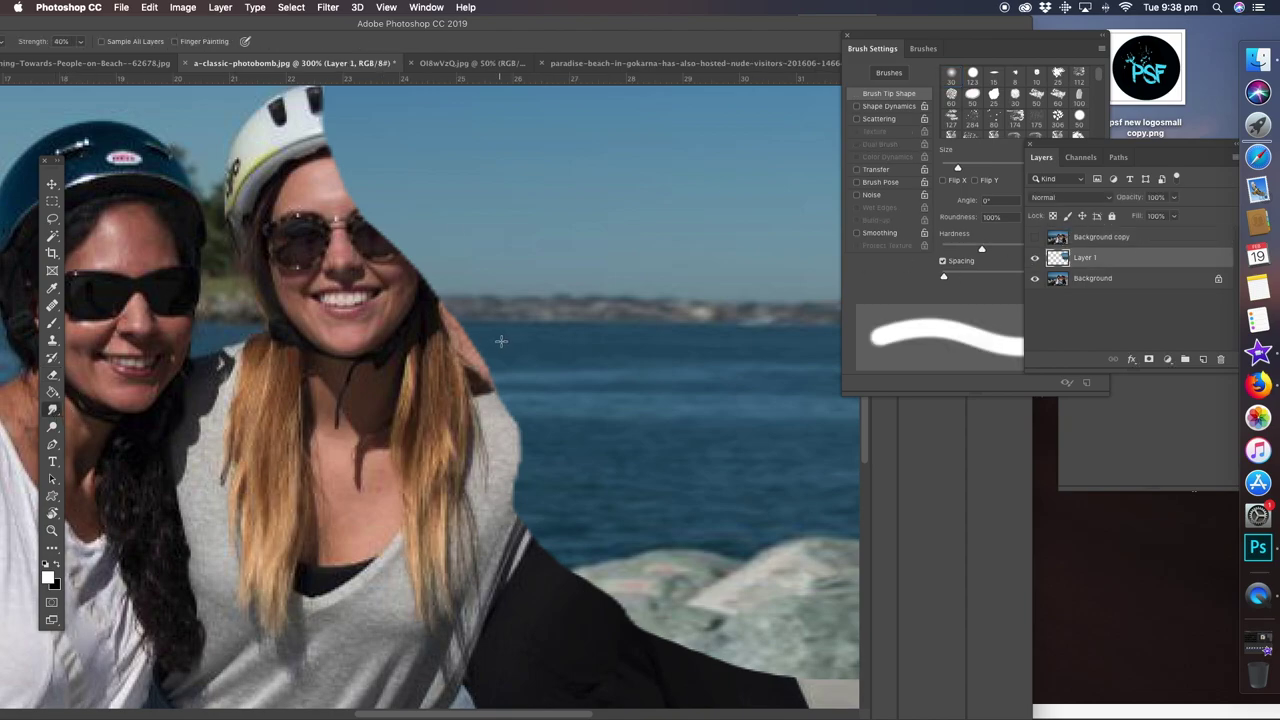
pyautogui.moveTo(490, 345)
pyautogui.mouseDown()
pyautogui.moveTo(446, 316)
pyautogui.moveTo(462, 354)
pyautogui.moveTo(493, 375)
pyautogui.moveTo(450, 391)
pyautogui.moveTo(488, 398)
pyautogui.mouseUp()
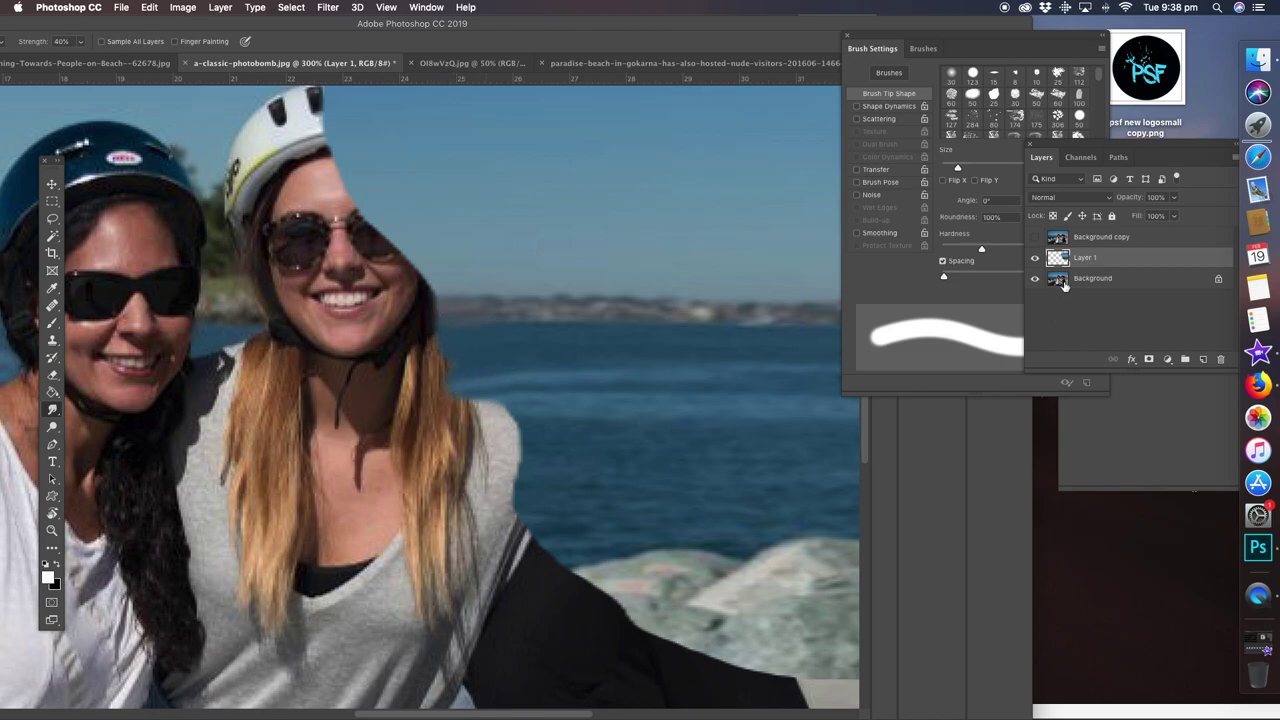
pyautogui.click(1034, 238)
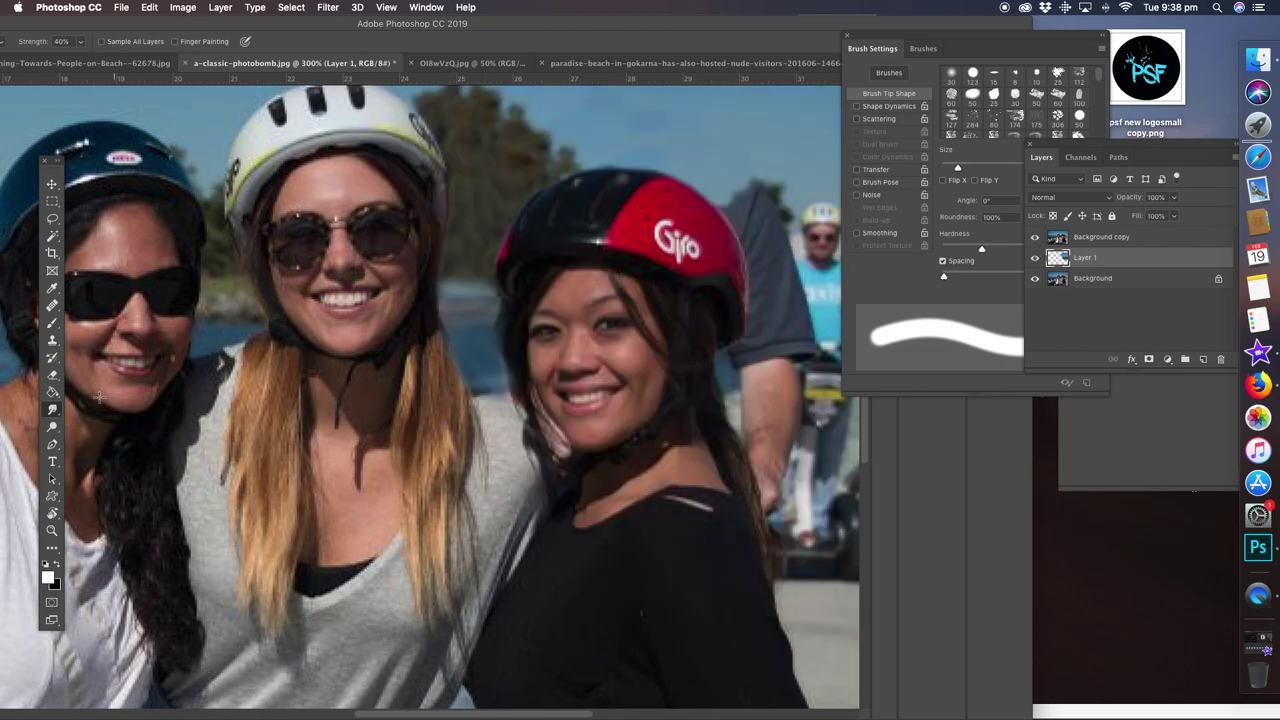
pyautogui.click(53, 410)
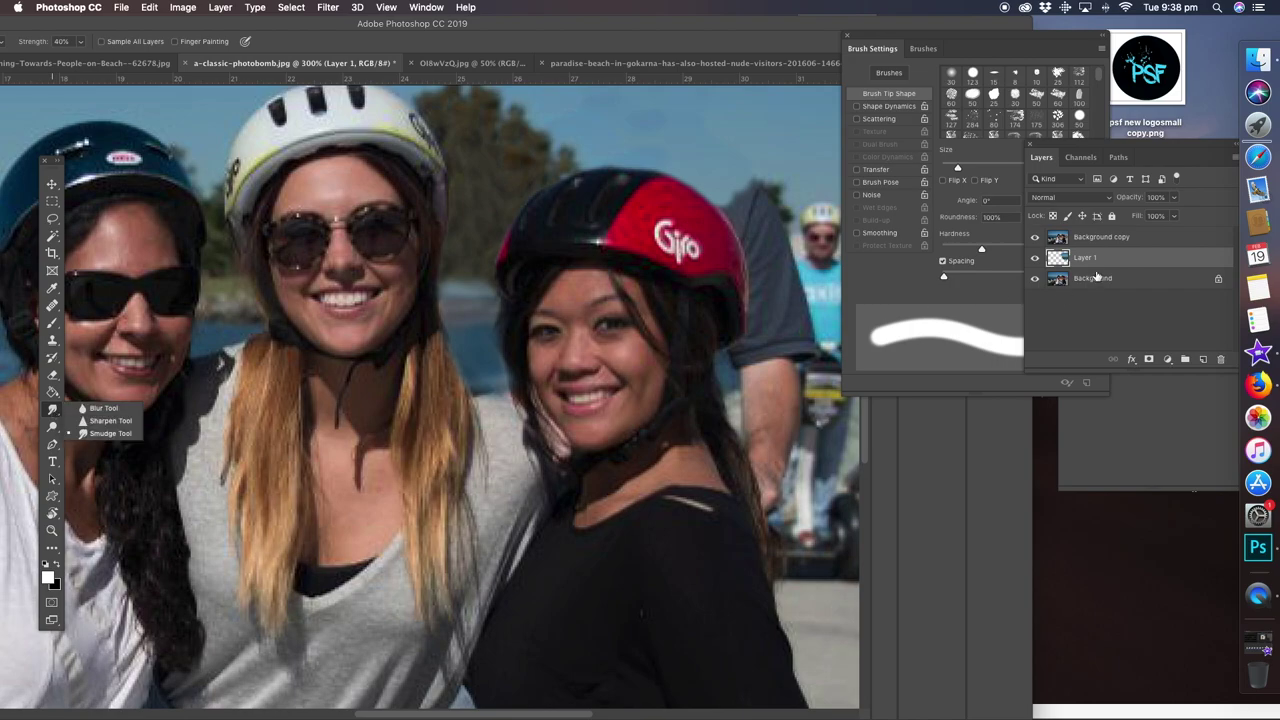
# Erase the upper part of the man's shoulder beside the red helmet on Background copy
pyautogui.click(1080, 240)
pyautogui.click(53, 375)
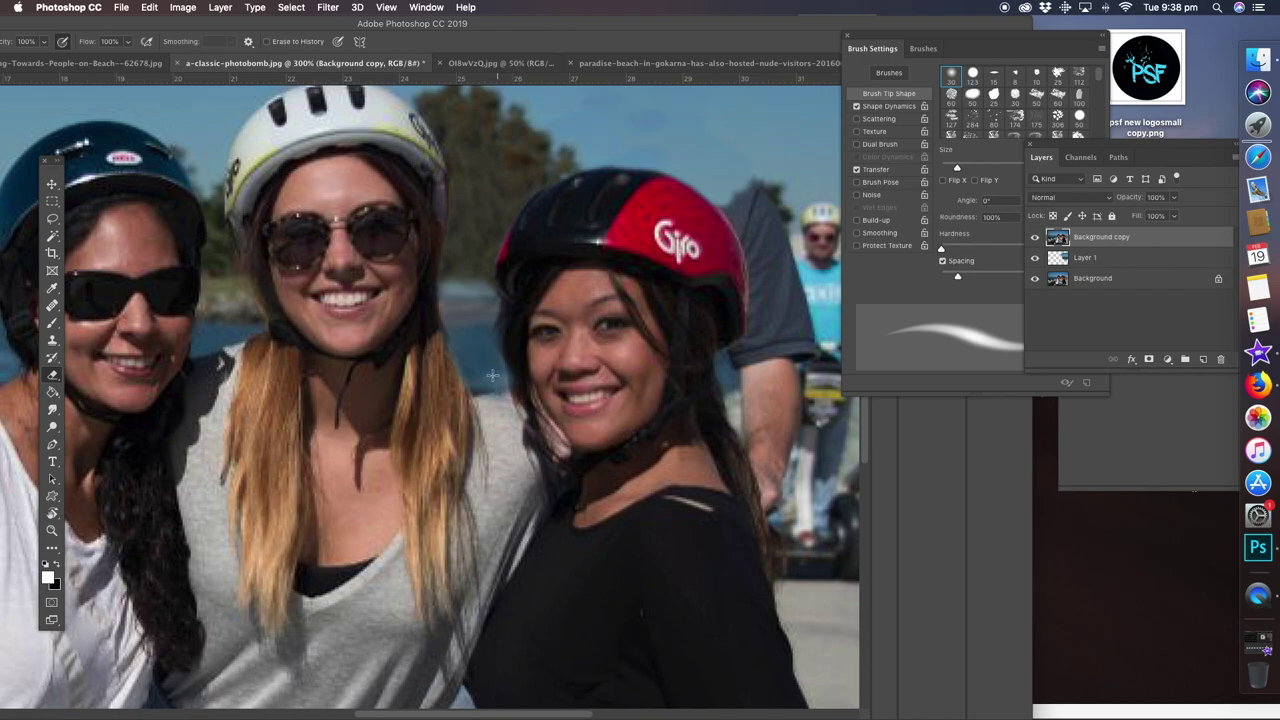
pyautogui.moveTo(631, 333); pyautogui.dragTo(426, 348)
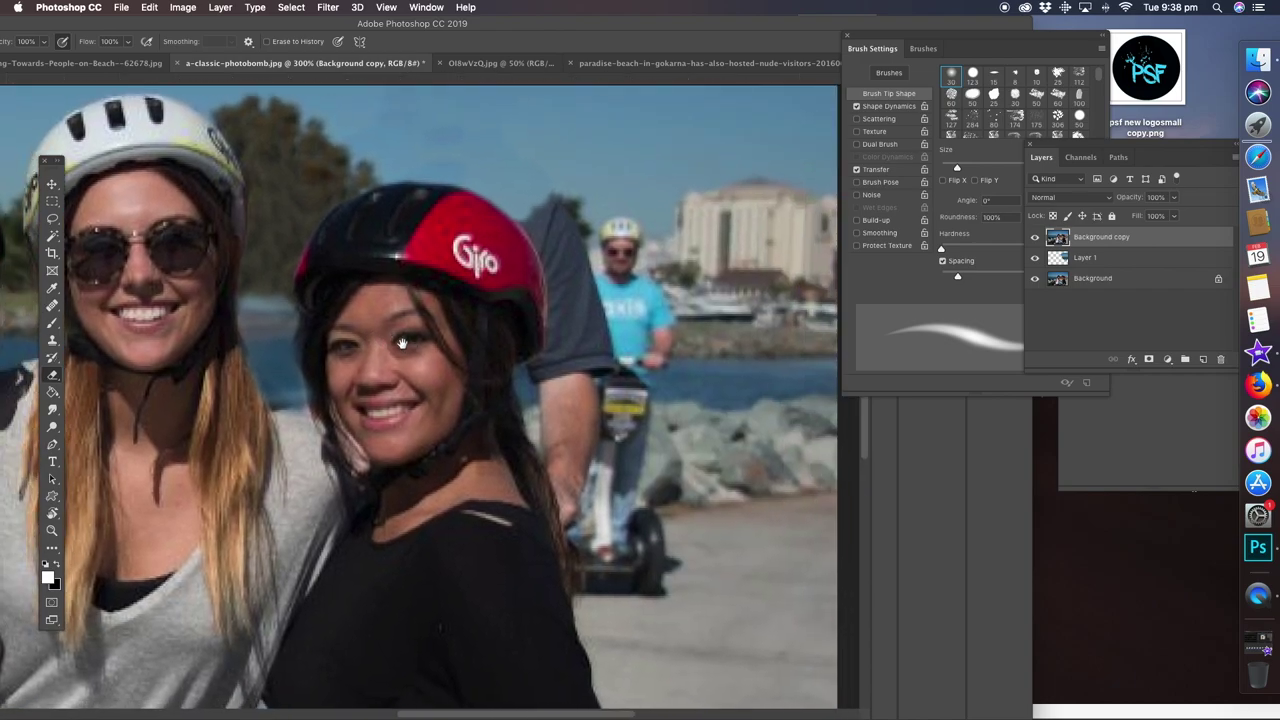
pyautogui.moveTo(519, 213)
pyautogui.mouseDown()
pyautogui.moveTo(548, 252)
pyautogui.moveTo(550, 240)
pyautogui.moveTo(578, 262)
pyautogui.moveTo(557, 217)
pyautogui.moveTo(571, 224)
pyautogui.mouseUp()
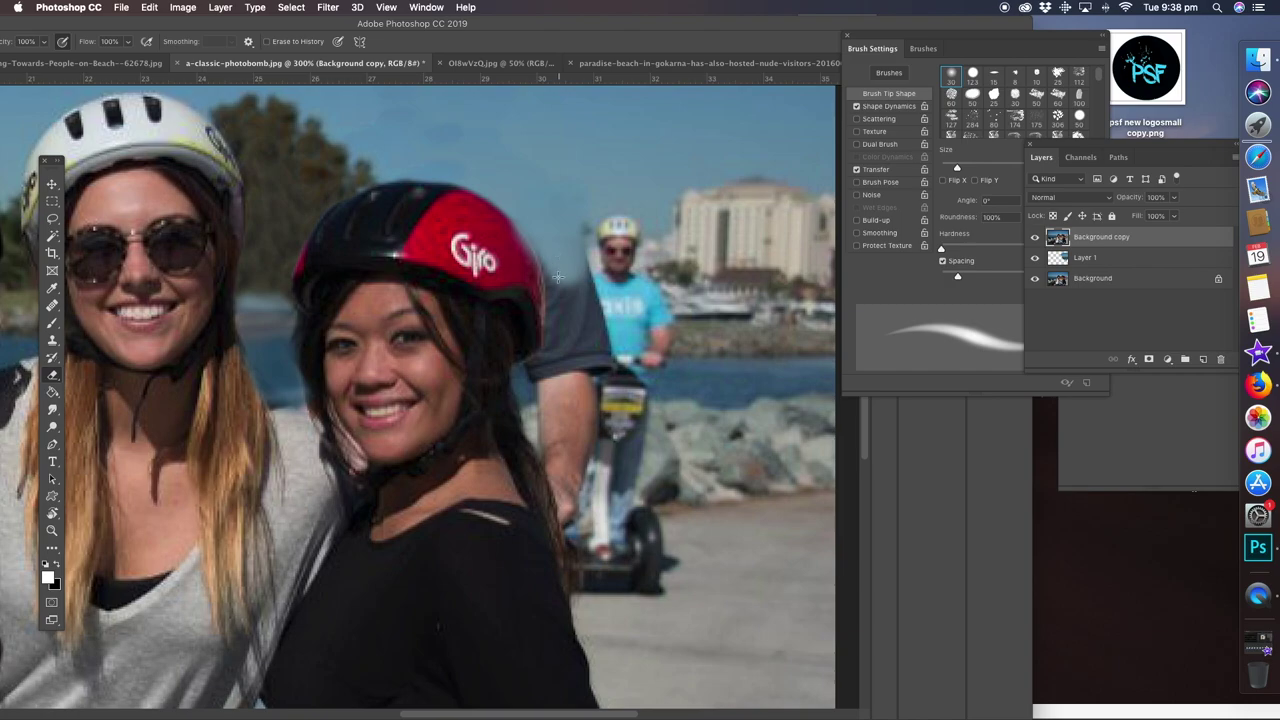
# Erase the man's remaining shirt and arm and the Segway rider behind him on Background copy
pyautogui.moveTo(558, 27); pyautogui.dragTo(691, 33)
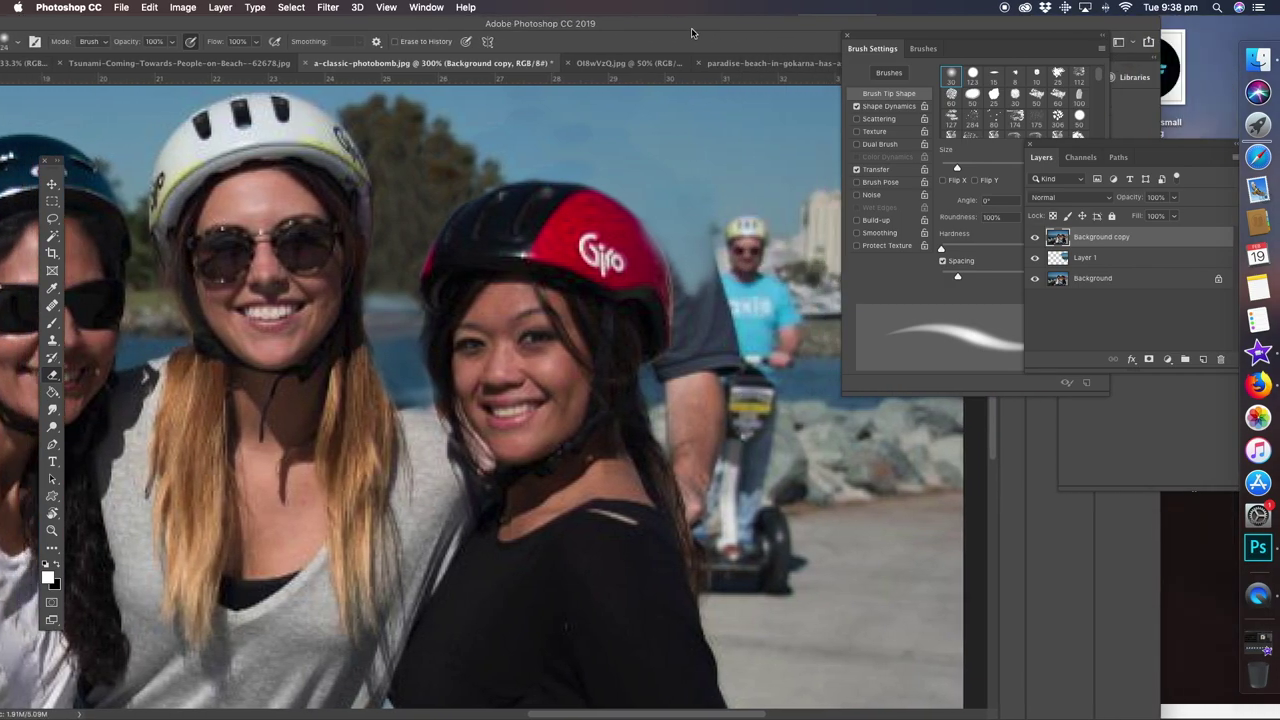
pyautogui.click(377, 44)
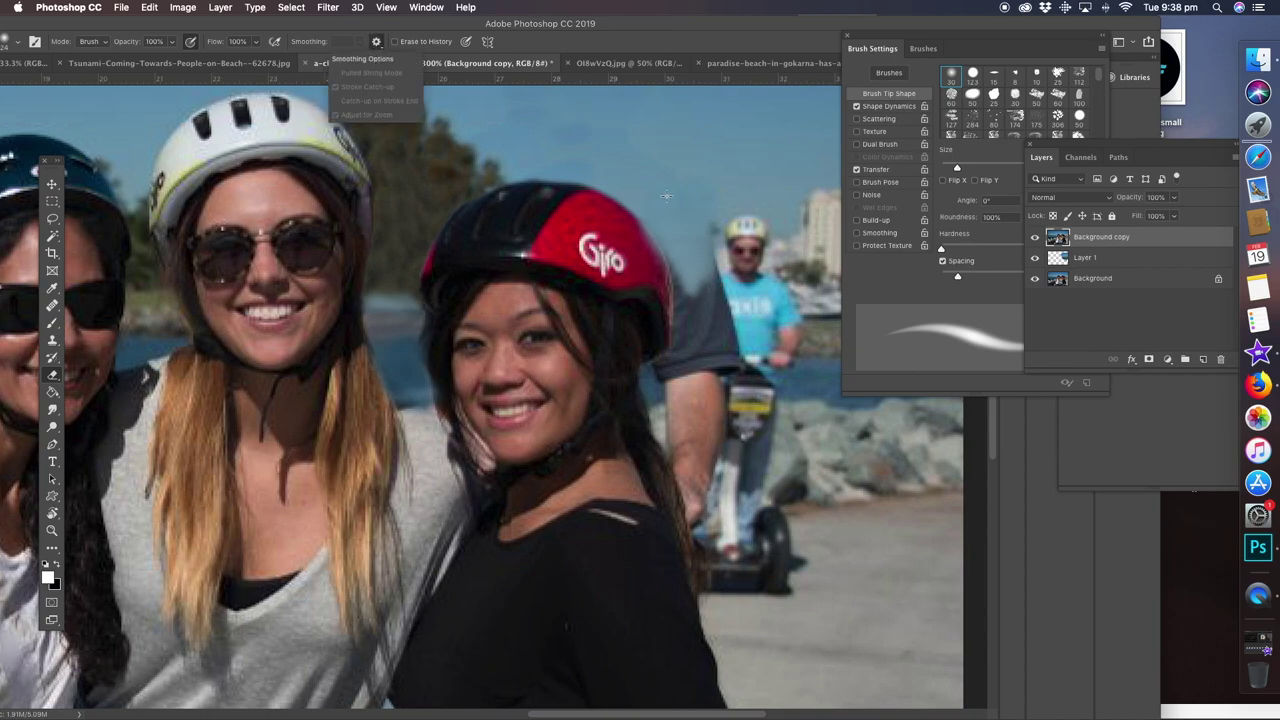
pyautogui.moveTo(698, 307)
pyautogui.mouseDown()
pyautogui.moveTo(714, 344)
pyautogui.moveTo(718, 262)
pyautogui.moveTo(722, 279)
pyautogui.moveTo(685, 323)
pyautogui.moveTo(681, 277)
pyautogui.moveTo(681, 355)
pyautogui.moveTo(680, 284)
pyautogui.mouseUp()
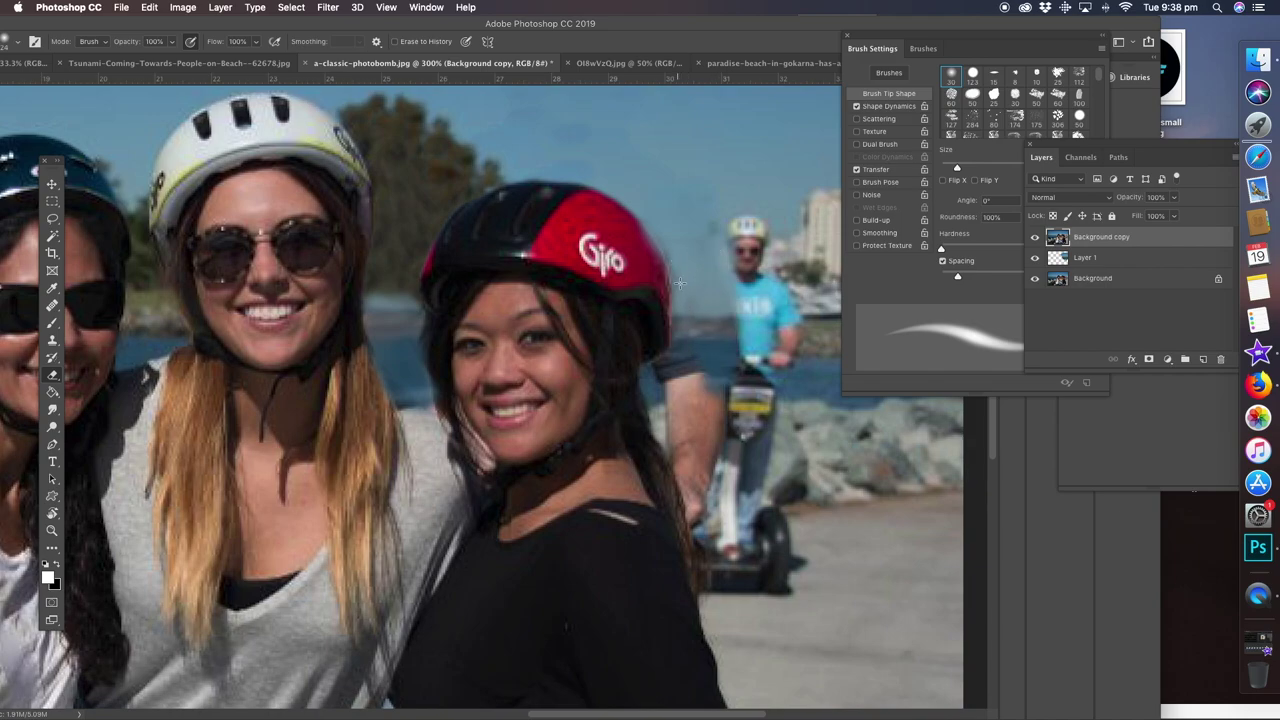
pyautogui.moveTo(678, 385)
pyautogui.mouseDown()
pyautogui.moveTo(696, 503)
pyautogui.moveTo(699, 384)
pyautogui.moveTo(718, 396)
pyautogui.moveTo(709, 476)
pyautogui.moveTo(766, 424)
pyautogui.moveTo(718, 526)
pyautogui.moveTo(706, 503)
pyautogui.moveTo(756, 411)
pyautogui.moveTo(681, 415)
pyautogui.moveTo(715, 396)
pyautogui.moveTo(762, 313)
pyautogui.moveTo(732, 320)
pyautogui.moveTo(758, 290)
pyautogui.moveTo(769, 216)
pyautogui.moveTo(733, 293)
pyautogui.moveTo(754, 257)
pyautogui.moveTo(751, 224)
pyautogui.moveTo(737, 268)
pyautogui.moveTo(758, 290)
pyautogui.moveTo(779, 284)
pyautogui.moveTo(762, 326)
pyautogui.moveTo(766, 376)
pyautogui.moveTo(790, 393)
pyautogui.moveTo(832, 374)
pyautogui.moveTo(779, 231)
pyautogui.mouseUp()
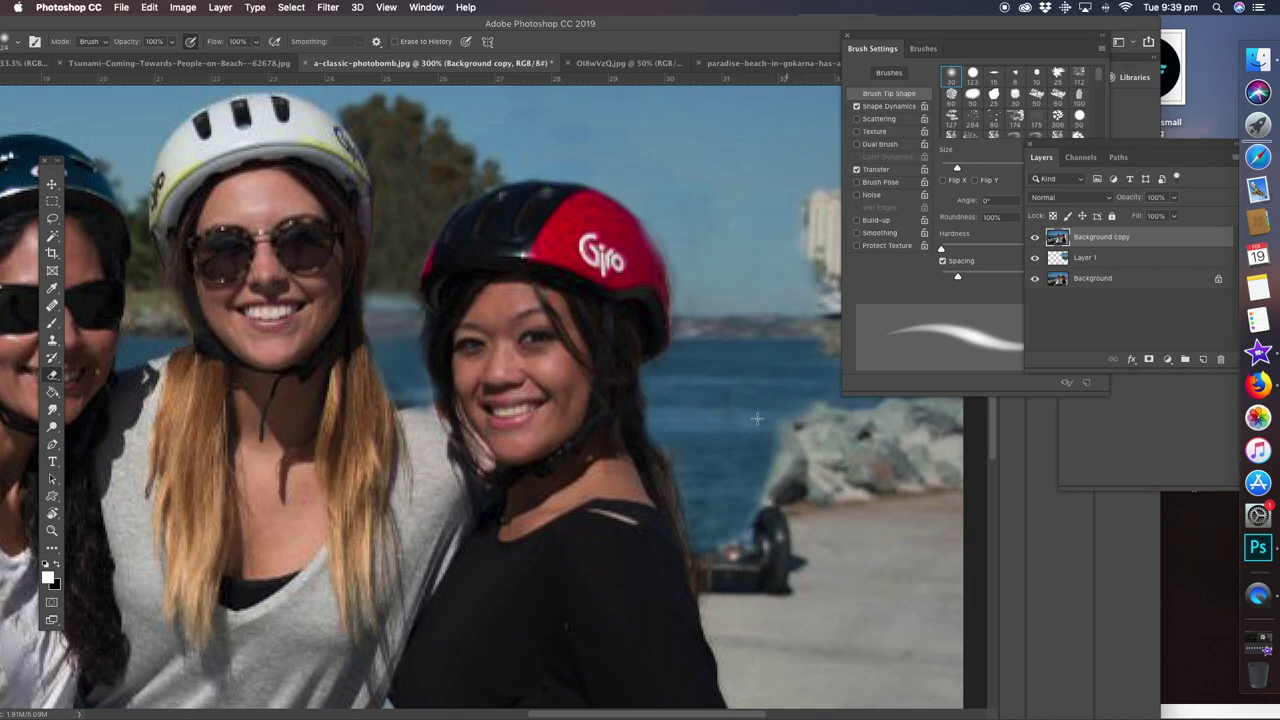
pyautogui.moveTo(783, 457)
pyautogui.mouseDown()
pyautogui.moveTo(753, 492)
pyautogui.moveTo(777, 524)
pyautogui.moveTo(780, 579)
pyautogui.moveTo(762, 537)
pyautogui.moveTo(729, 549)
pyautogui.moveTo(716, 577)
pyautogui.moveTo(794, 578)
pyautogui.moveTo(814, 525)
pyautogui.moveTo(767, 491)
pyautogui.mouseUp()
# Compare the photo with Background copy and Layer 1 toggled off and on, and flatten the image
pyautogui.moveTo(690, 364); pyautogui.dragTo(522, 291)
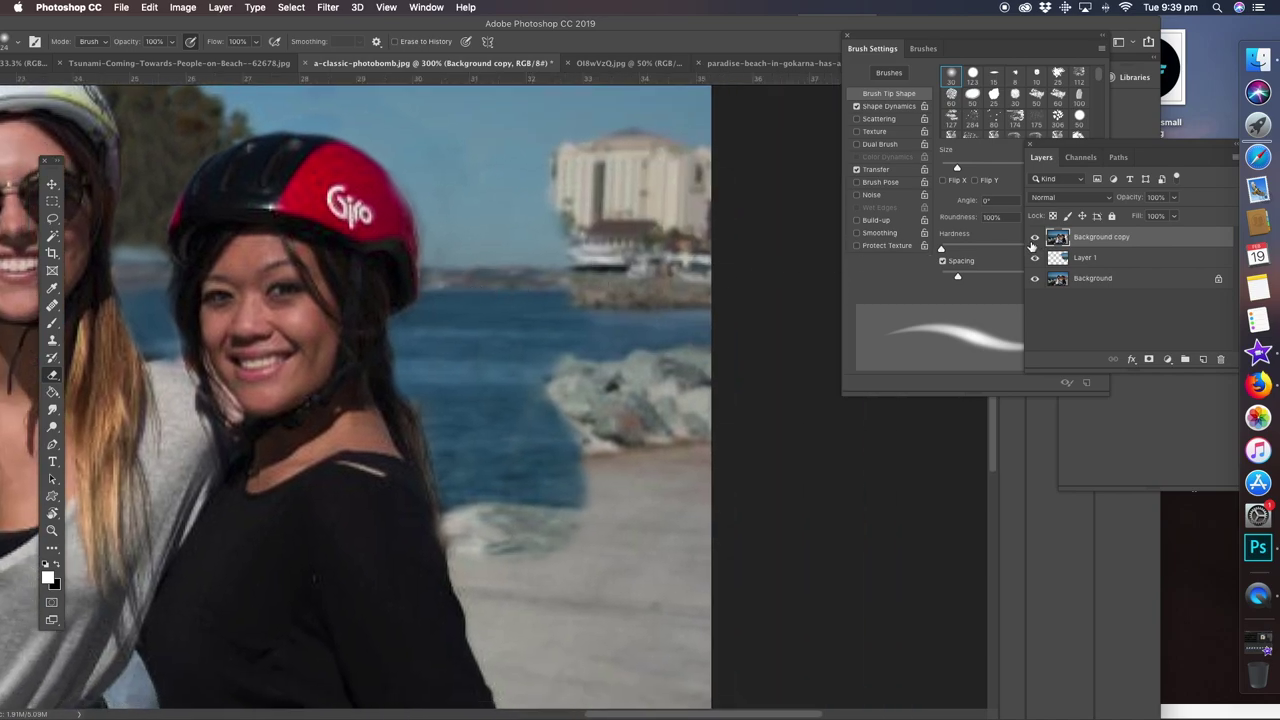
pyautogui.click(1036, 240)
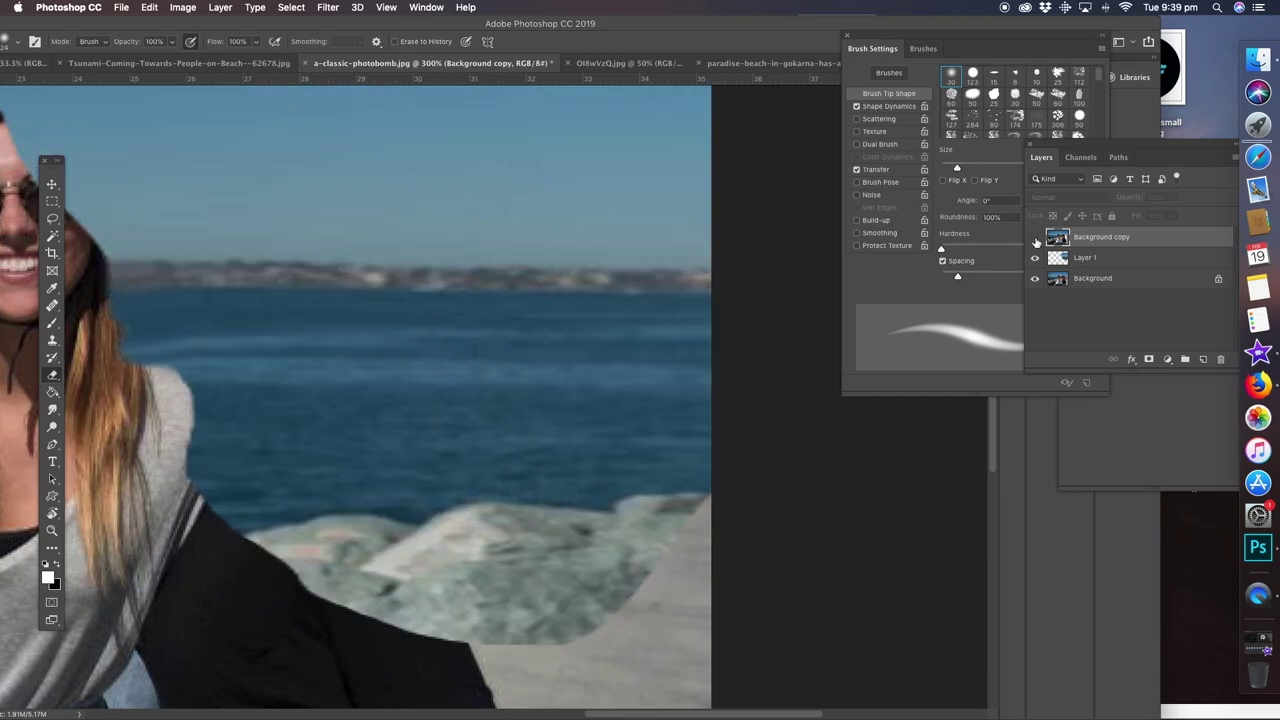
pyautogui.click(1036, 240)
pyautogui.click(1036, 257)
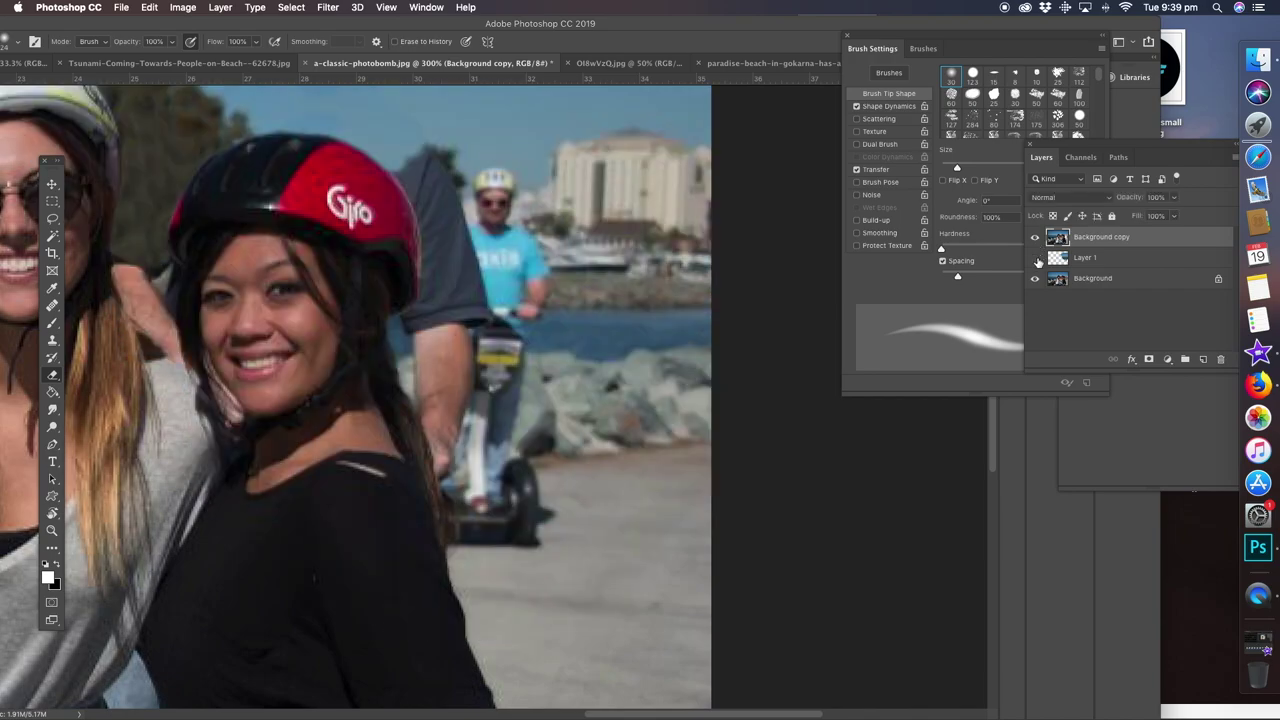
pyautogui.click(1036, 257)
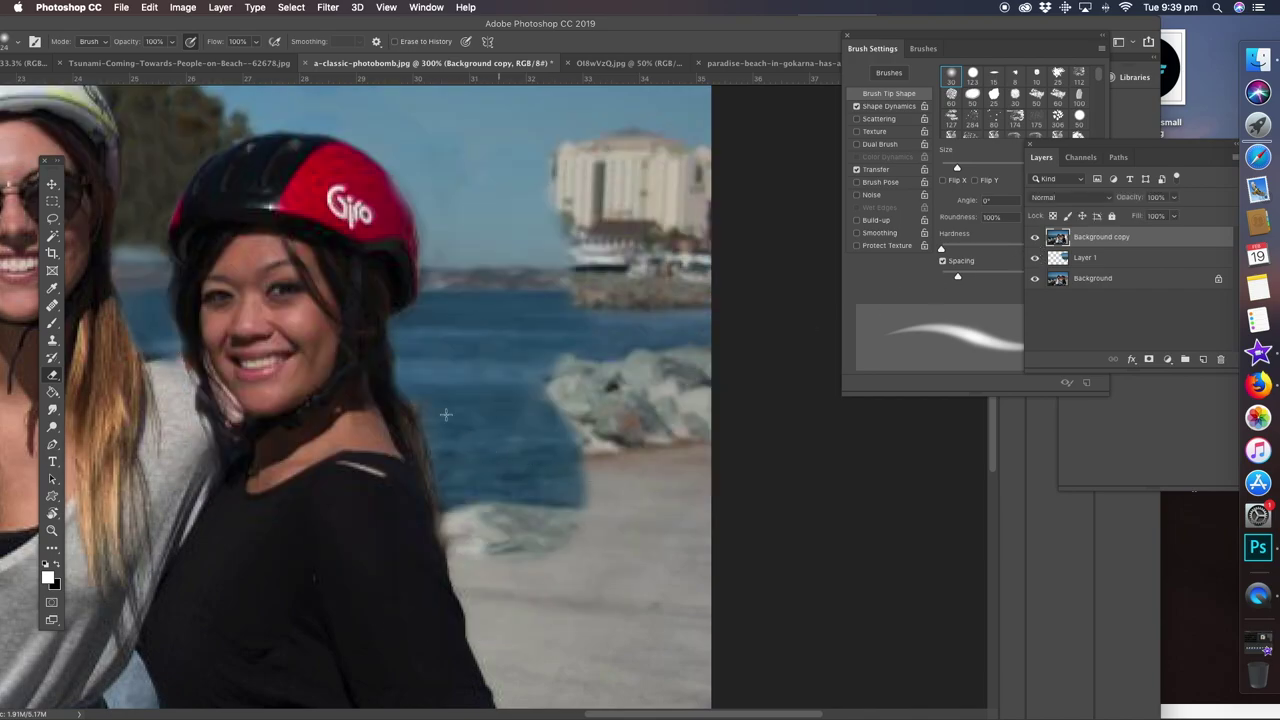
pyautogui.click(220, 8)
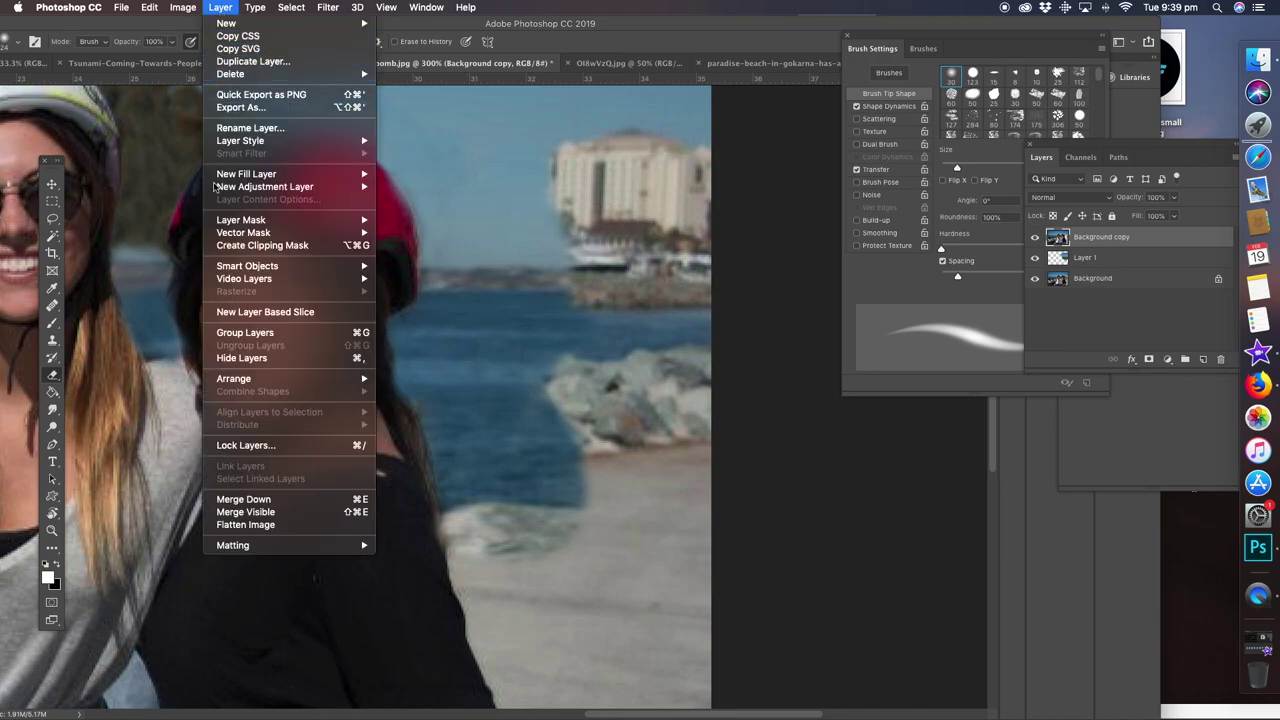
pyautogui.click(245, 526)
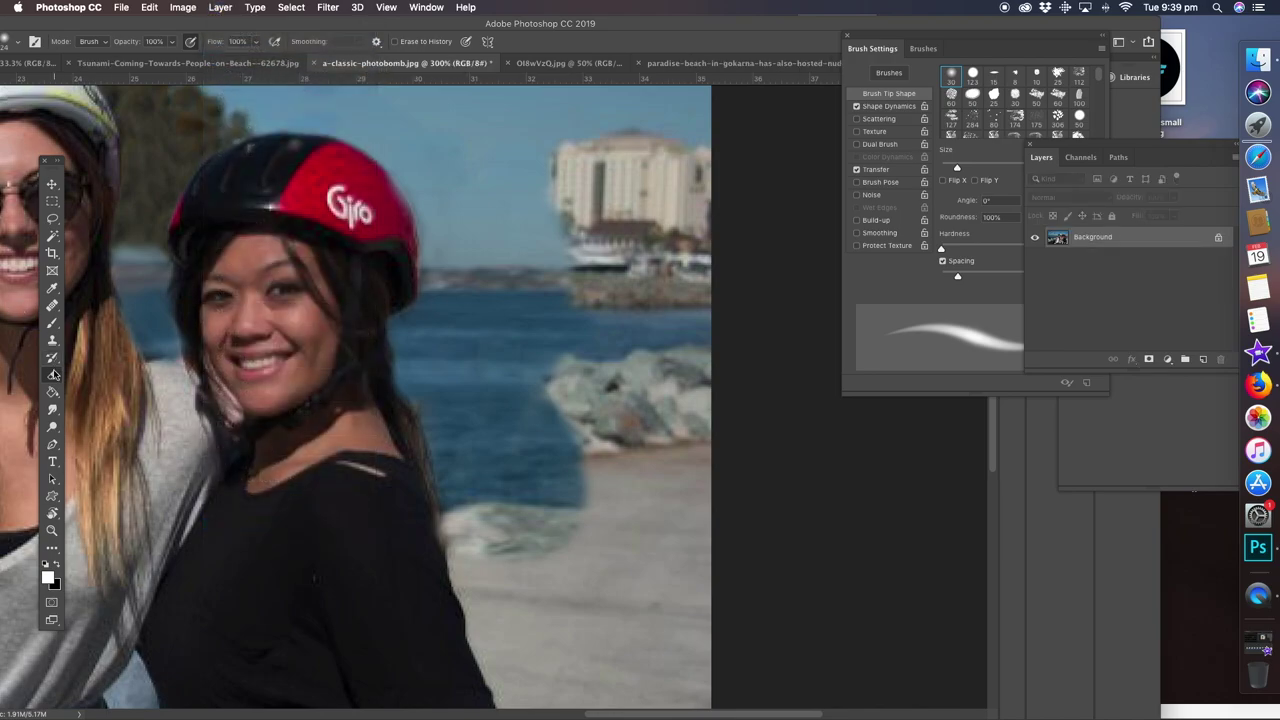
# Clone rocks and pavement over the mismatched water and rock patch beside the woman in black, and review the whole photo
pyautogui.click(52, 341)
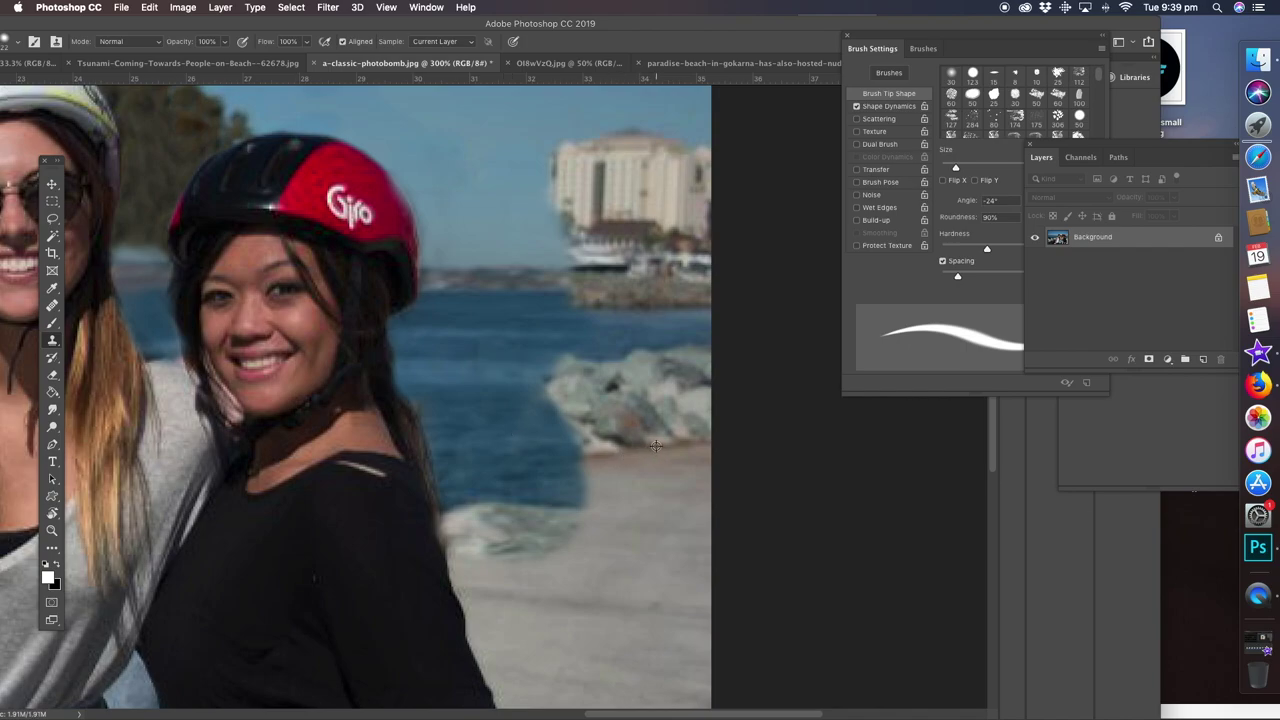
pyautogui.moveTo(582, 460)
pyautogui.mouseDown()
pyautogui.moveTo(564, 466)
pyautogui.moveTo(565, 516)
pyautogui.moveTo(519, 527)
pyautogui.moveTo(547, 542)
pyautogui.moveTo(480, 548)
pyautogui.moveTo(520, 490)
pyautogui.moveTo(503, 473)
pyautogui.moveTo(452, 488)
pyautogui.moveTo(440, 512)
pyautogui.moveTo(507, 488)
pyautogui.moveTo(552, 440)
pyautogui.moveTo(534, 430)
pyautogui.moveTo(541, 378)
pyautogui.moveTo(500, 396)
pyautogui.moveTo(537, 374)
pyautogui.moveTo(436, 464)
pyautogui.moveTo(495, 440)
pyautogui.moveTo(506, 463)
pyautogui.mouseUp()
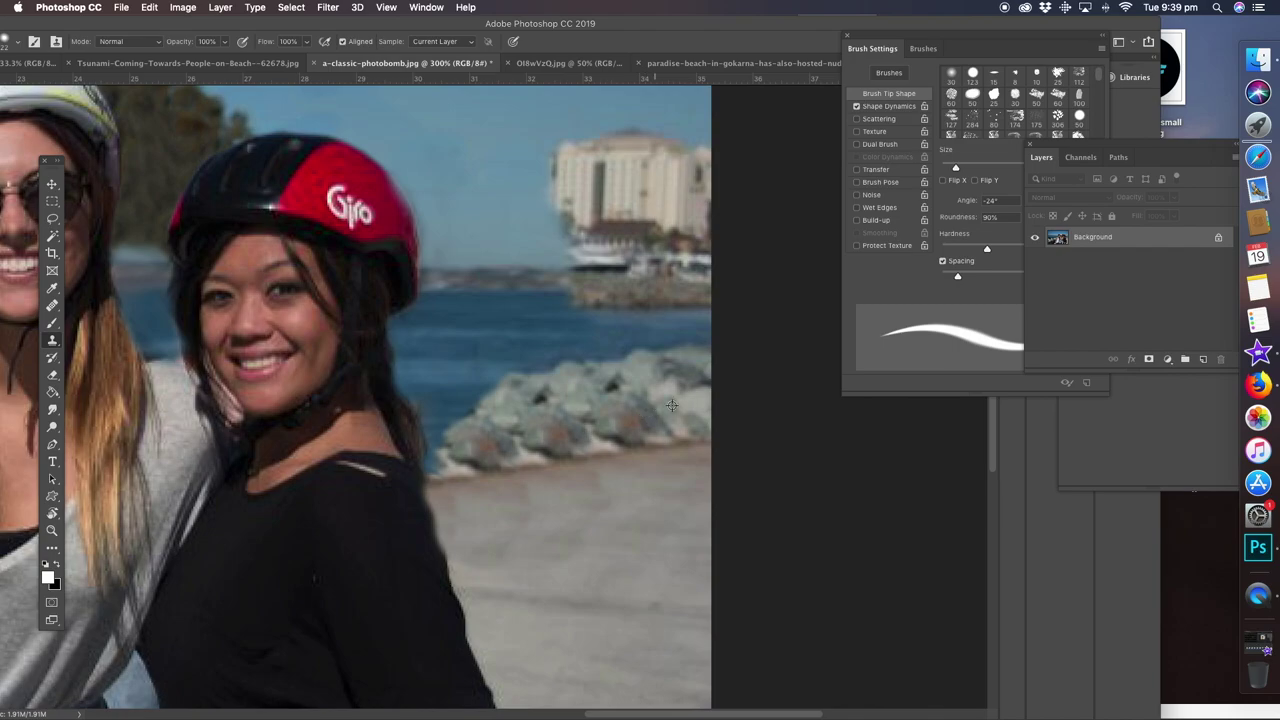
pyautogui.moveTo(626, 422)
pyautogui.mouseDown()
pyautogui.moveTo(552, 428)
pyautogui.moveTo(572, 450)
pyautogui.mouseUp()
pyautogui.moveTo(548, 402); pyautogui.dragTo(535, 450)
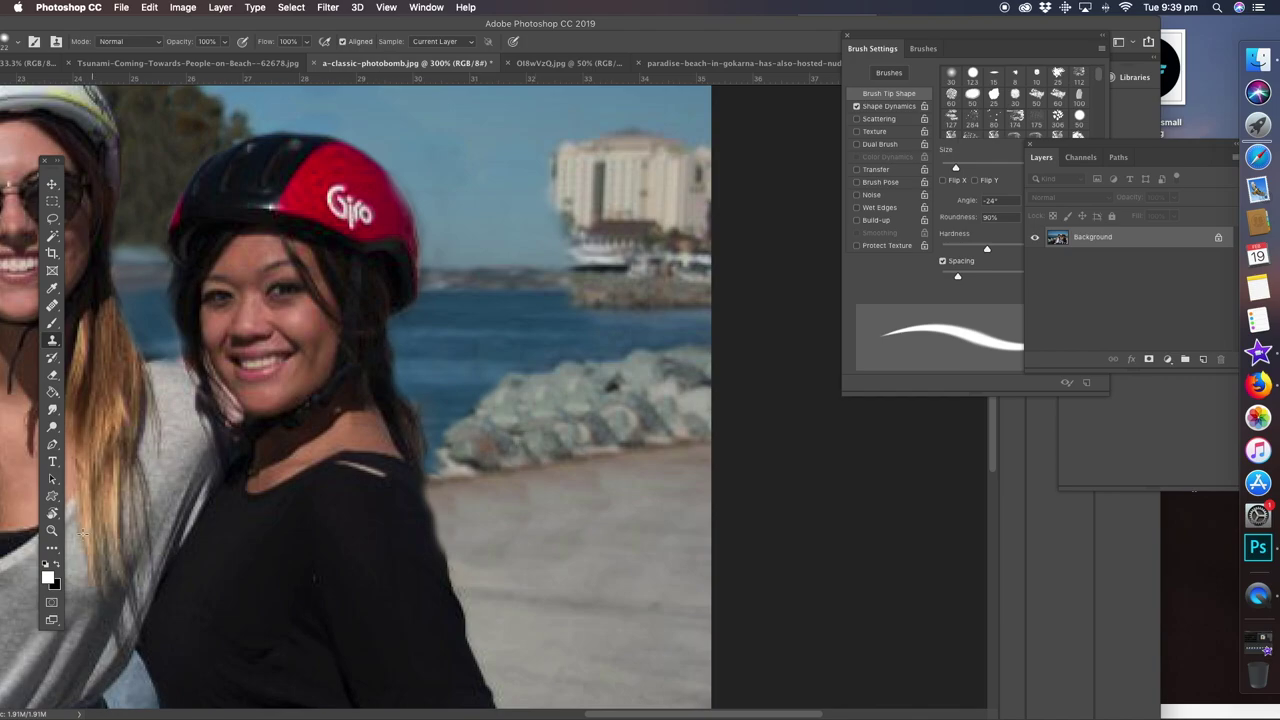
pyautogui.click(52, 531)
pyautogui.keyDown('alt'); pyautogui.click(328, 367); pyautogui.keyUp('alt')
pyautogui.keyDown('alt'); pyautogui.click(280, 375); pyautogui.keyUp('alt')
pyautogui.keyDown('alt'); pyautogui.click(227, 383); pyautogui.keyUp('alt')
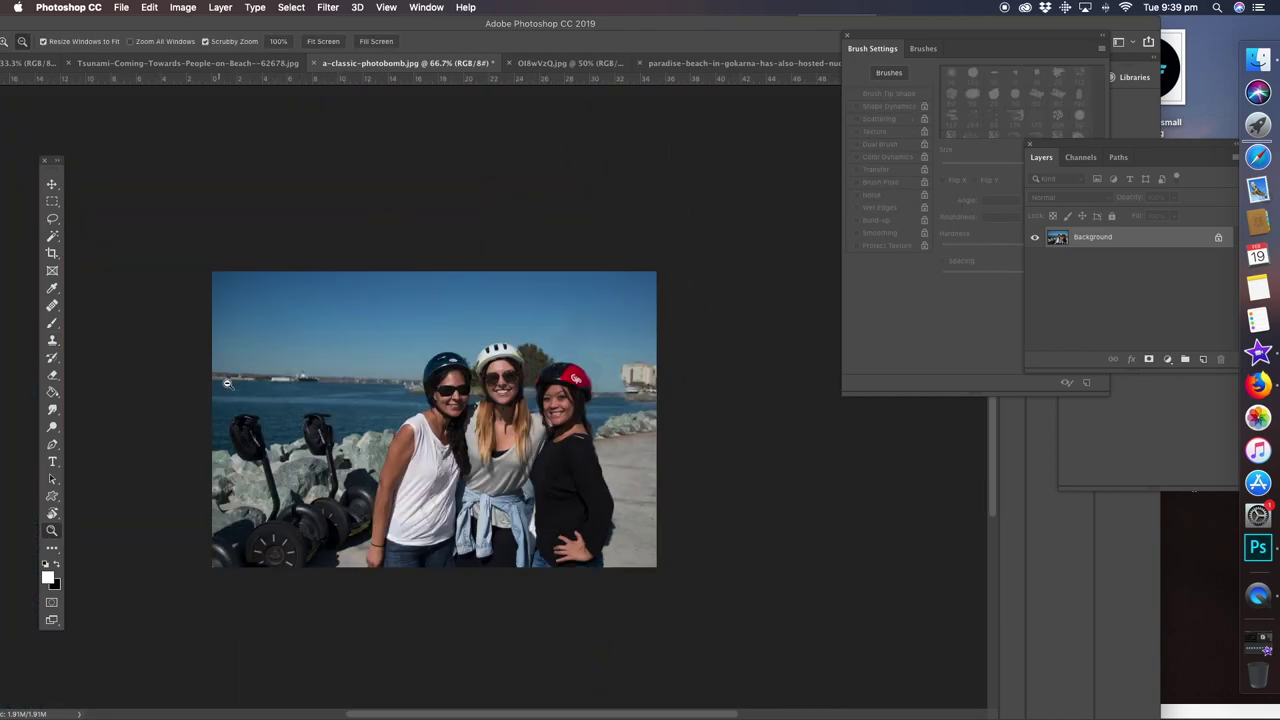
pyautogui.keyDown('alt'); pyautogui.click(250, 371); pyautogui.keyUp('alt')
pyautogui.click(698, 417)
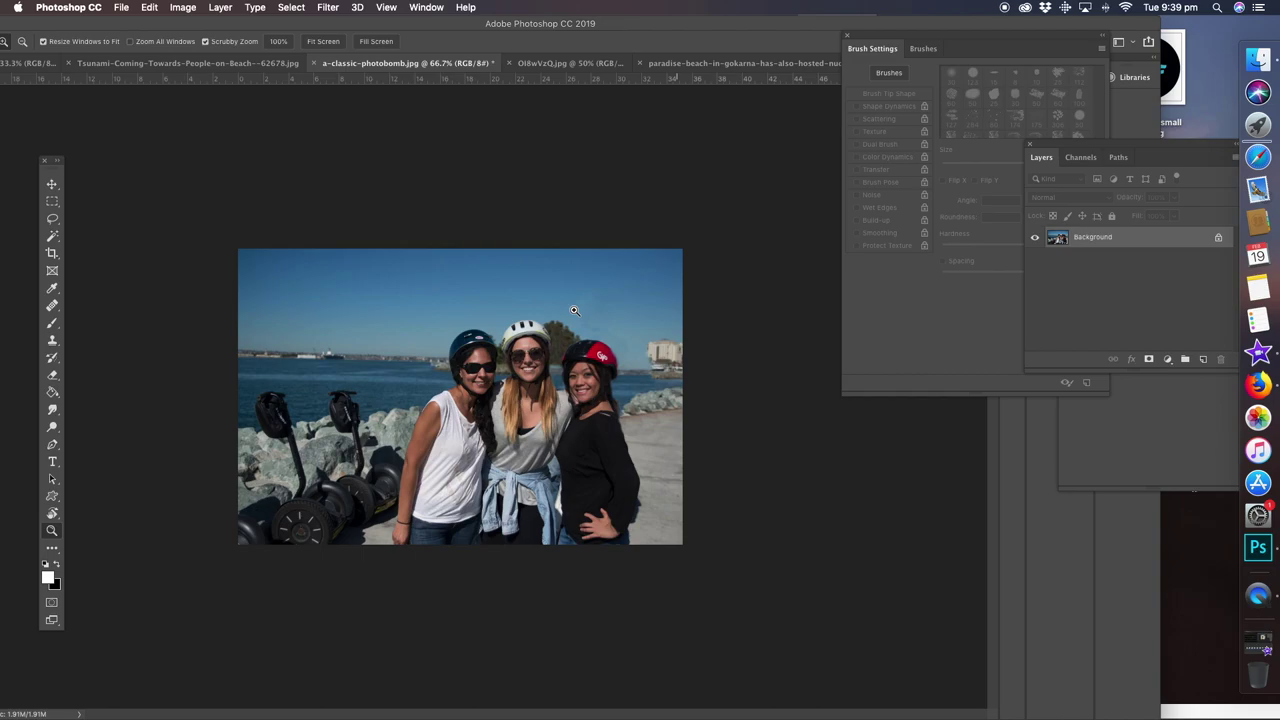
# Outline the jumping man in OI8wVzQ.jpg with the Patch tool
pyautogui.click(562, 64)
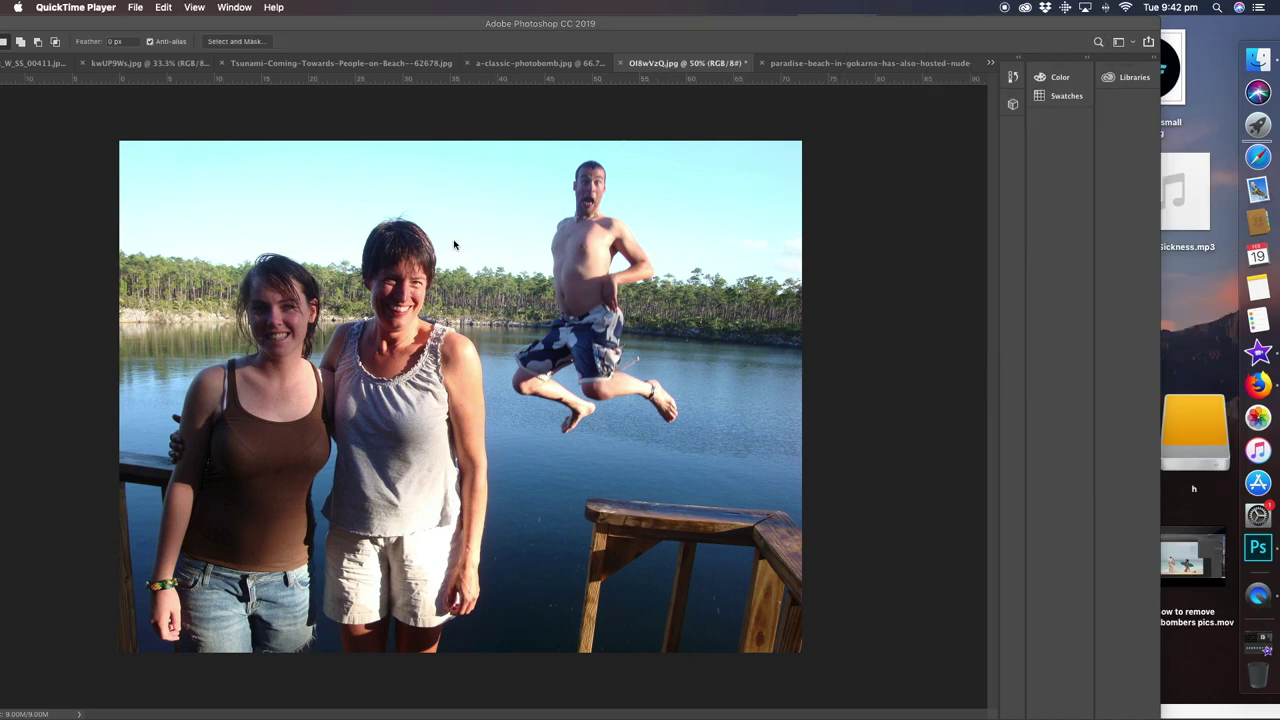
pyautogui.click(465, 118)
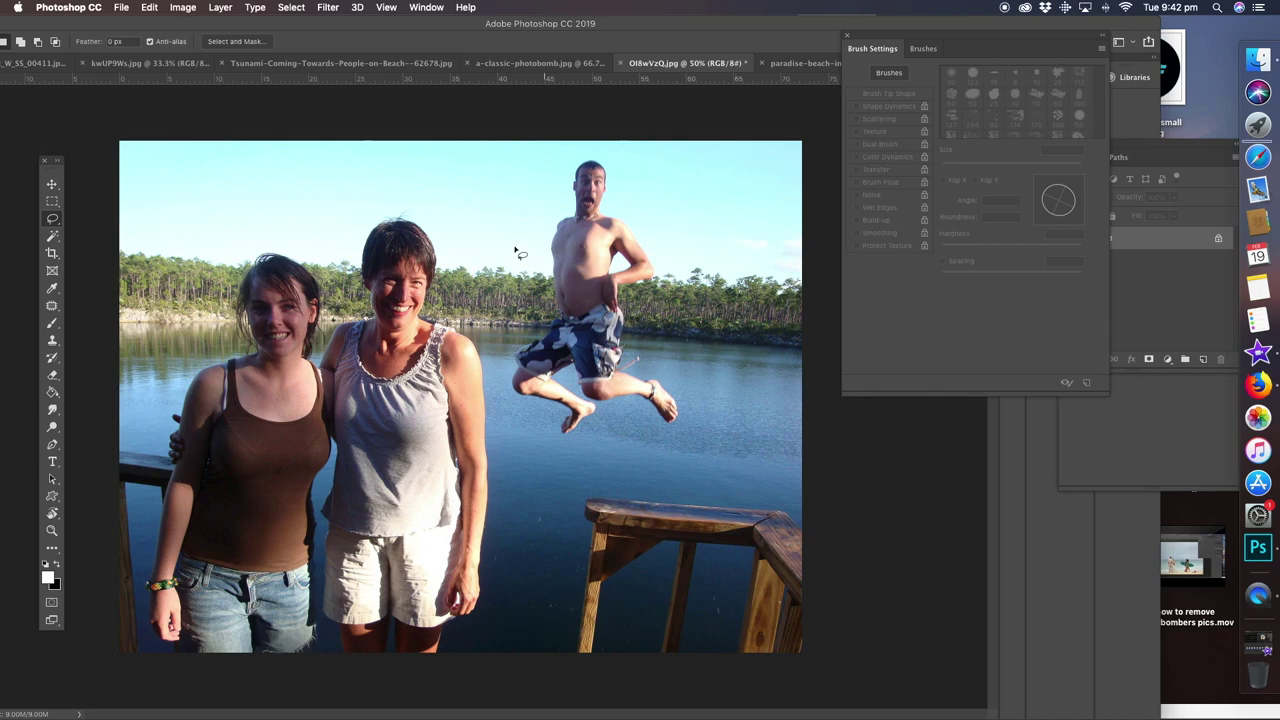
pyautogui.click(52, 305)
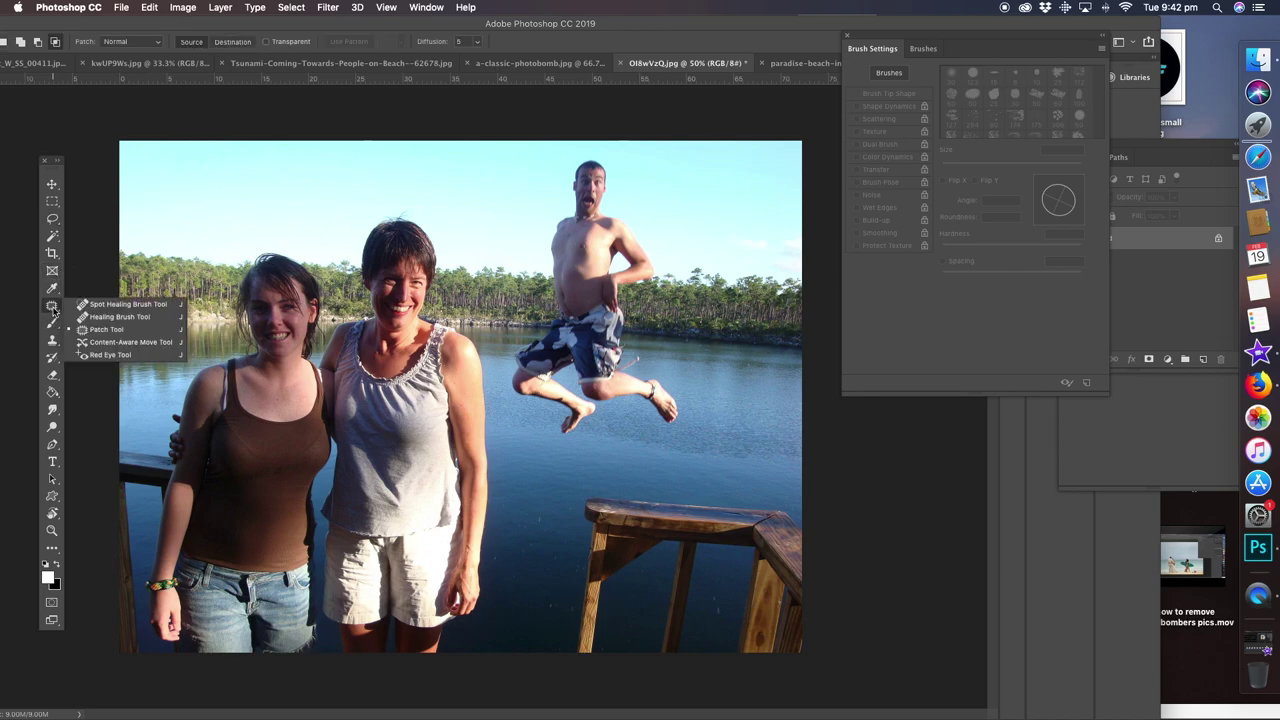
pyautogui.click(108, 330)
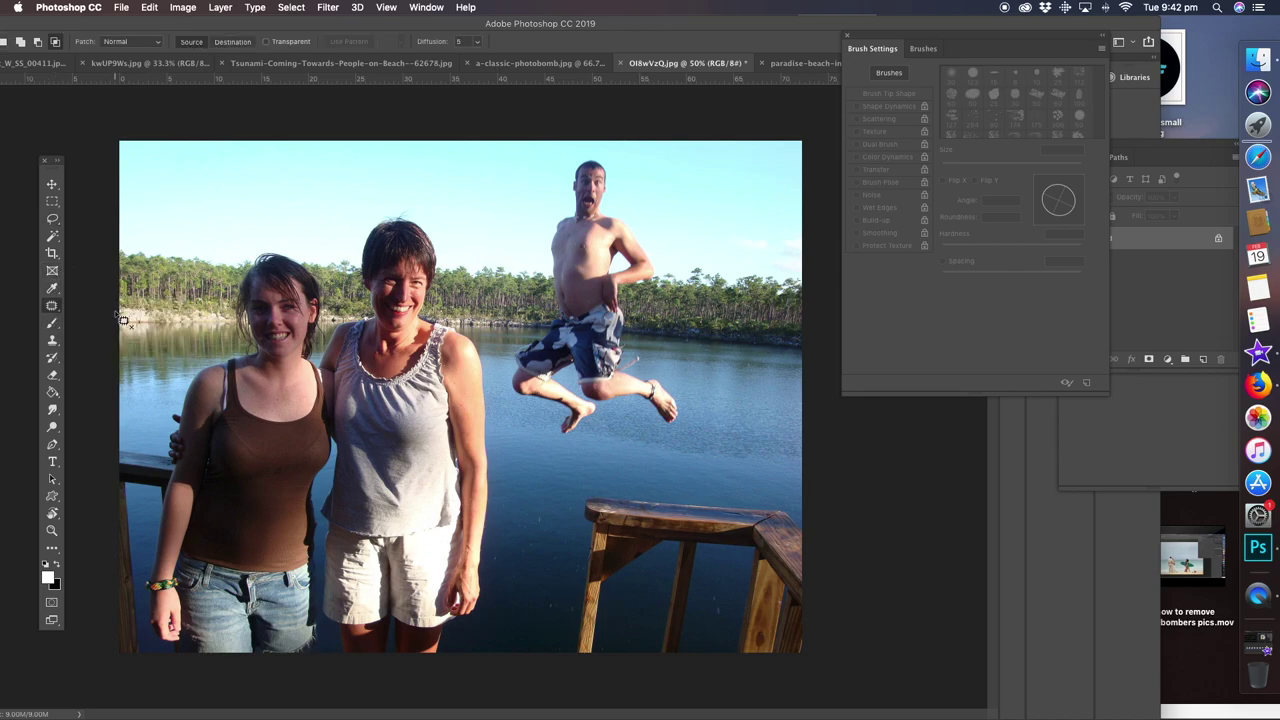
pyautogui.moveTo(604, 210)
pyautogui.mouseDown()
pyautogui.moveTo(601, 157)
pyautogui.moveTo(571, 168)
pyautogui.moveTo(564, 212)
pyautogui.moveTo(547, 225)
pyautogui.moveTo(553, 317)
pyautogui.moveTo(500, 376)
pyautogui.moveTo(562, 414)
pyautogui.moveTo(558, 437)
pyautogui.moveTo(628, 403)
pyautogui.moveTo(673, 430)
pyautogui.mouseUp()
pyautogui.moveTo(690, 412)
pyautogui.mouseDown()
pyautogui.moveTo(646, 368)
pyautogui.moveTo(634, 340)
pyautogui.moveTo(628, 294)
pyautogui.moveTo(658, 262)
pyautogui.moveTo(610, 210)
pyautogui.mouseUp()
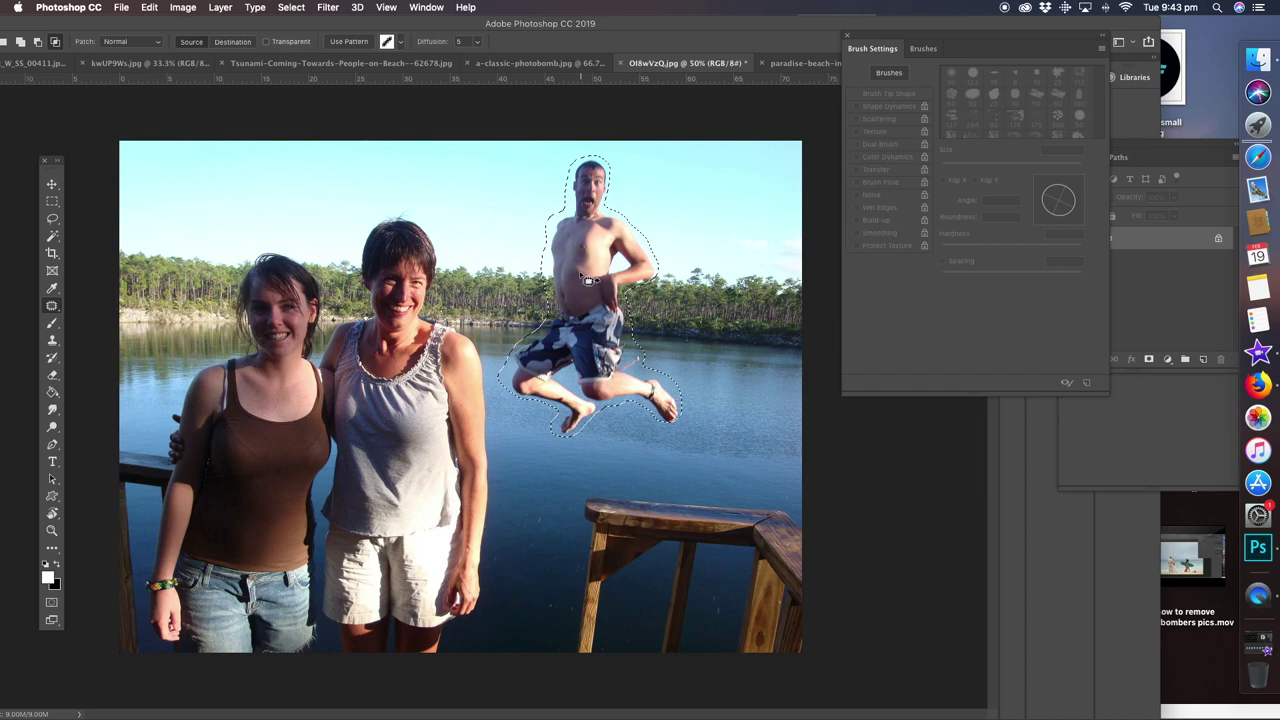
# Patch the jumping man and his leftover limb with the adjacent sky, trees and water, and clear the selection
pyautogui.moveTo(598, 298); pyautogui.dragTo(696, 307)
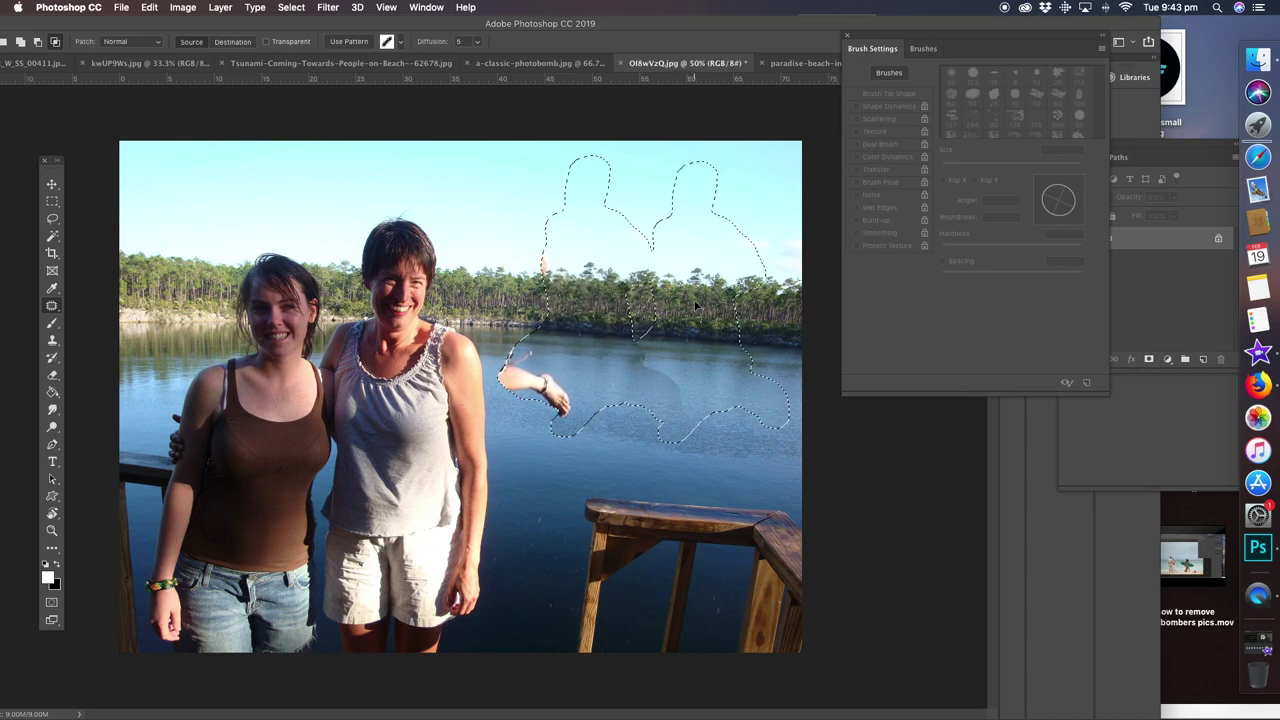
pyautogui.moveTo(695, 305)
pyautogui.mouseDown()
pyautogui.moveTo(692, 293)
pyautogui.moveTo(700, 304)
pyautogui.moveTo(678, 304)
pyautogui.mouseUp()
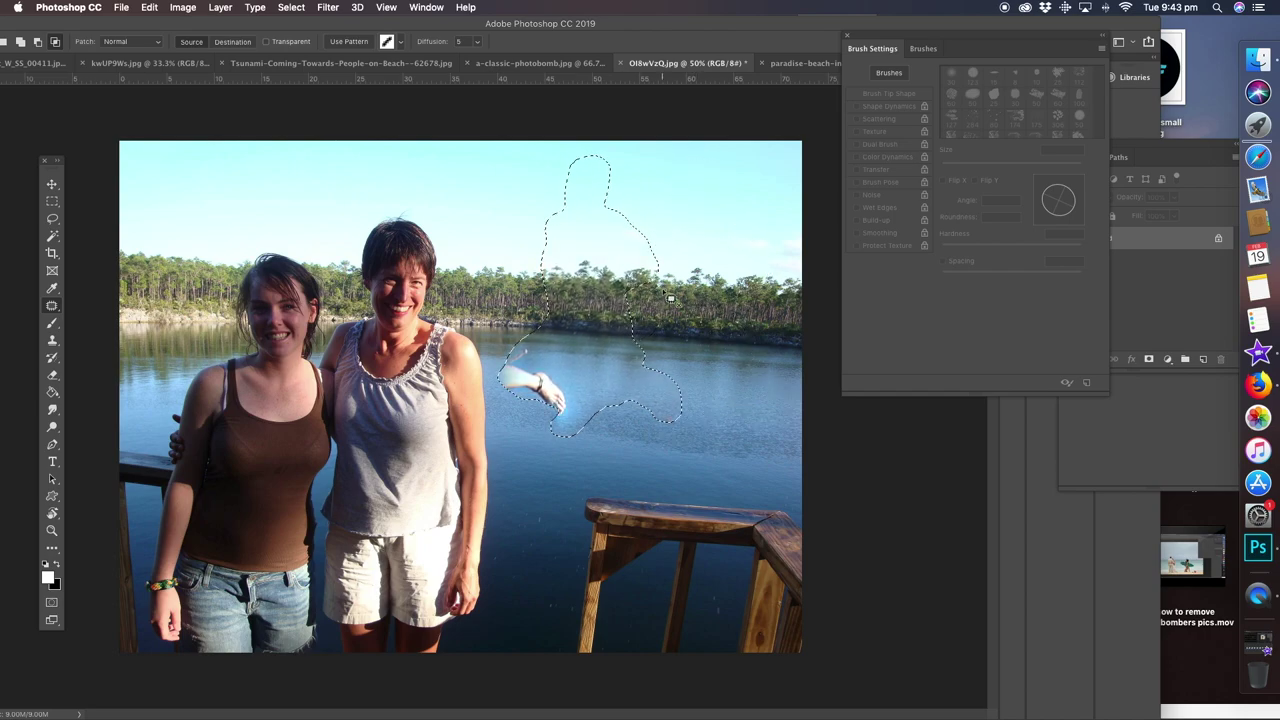
pyautogui.moveTo(601, 330); pyautogui.dragTo(696, 335)
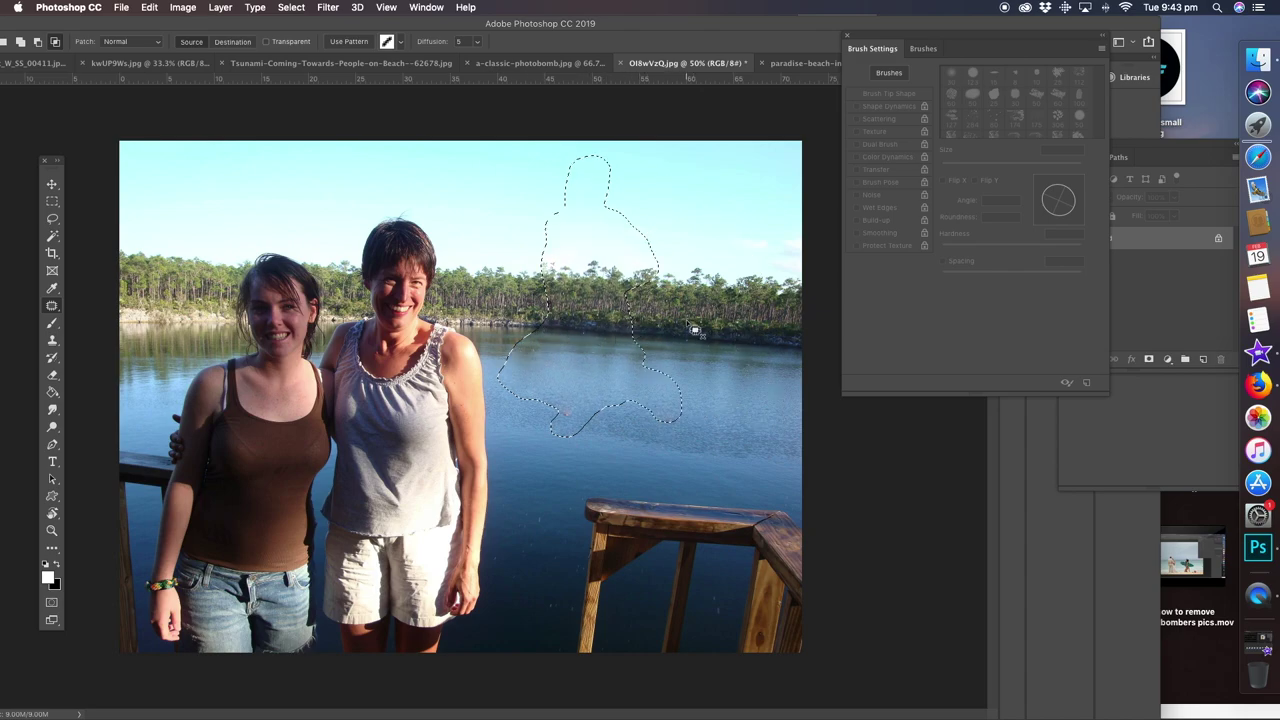
pyautogui.click(52, 218)
pyautogui.click(697, 300)
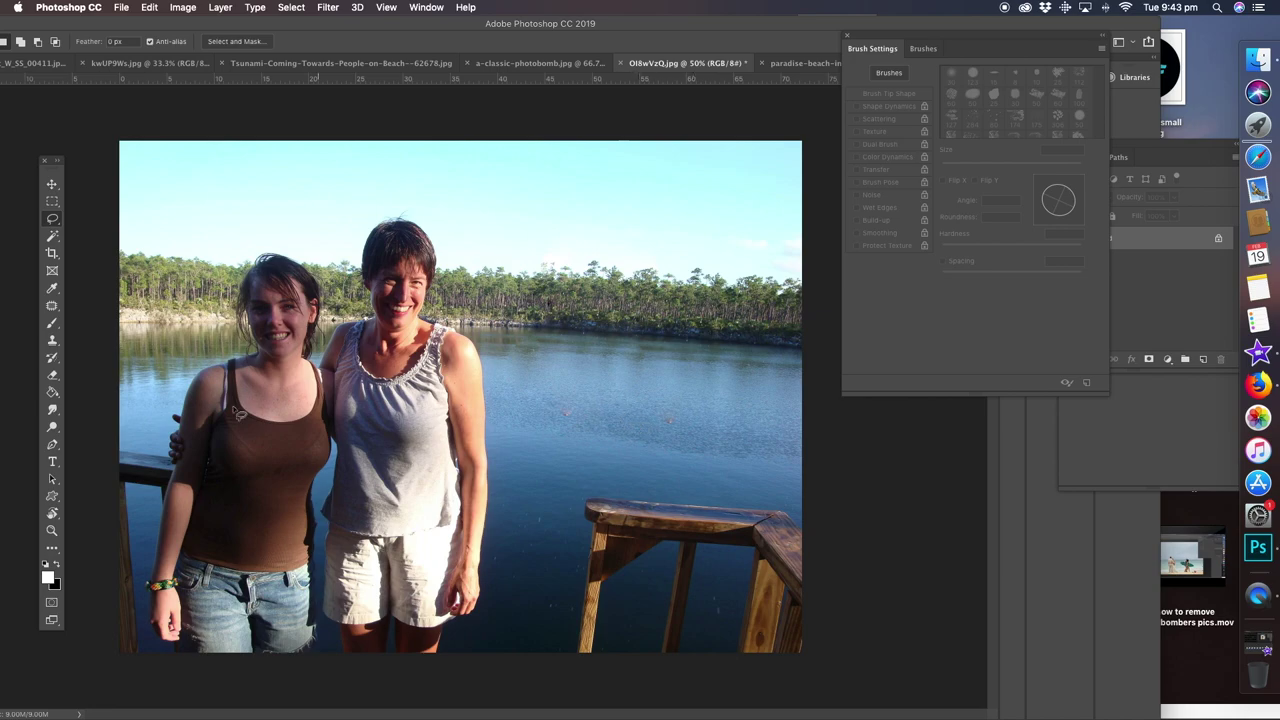
# Patch the reddish remnant on the water farthest from the two women with clean water, and review the whole photo
pyautogui.click(53, 532)
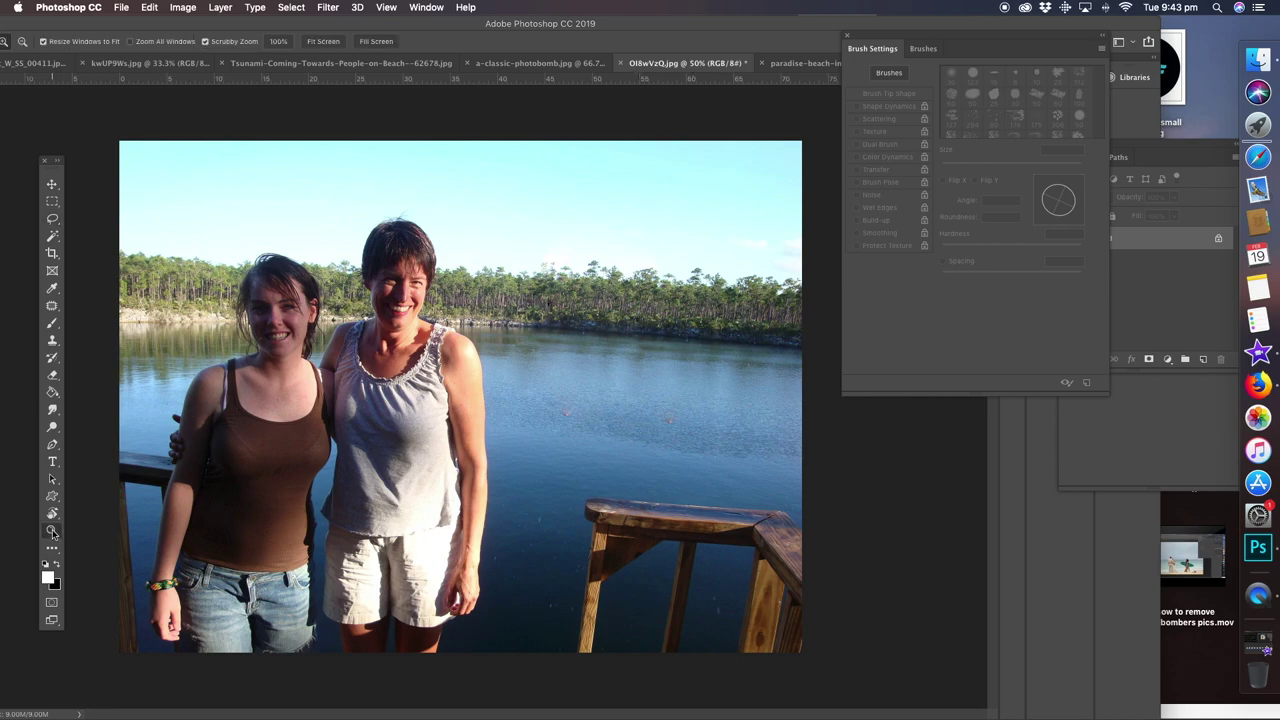
pyautogui.click(665, 466)
pyautogui.click(710, 425)
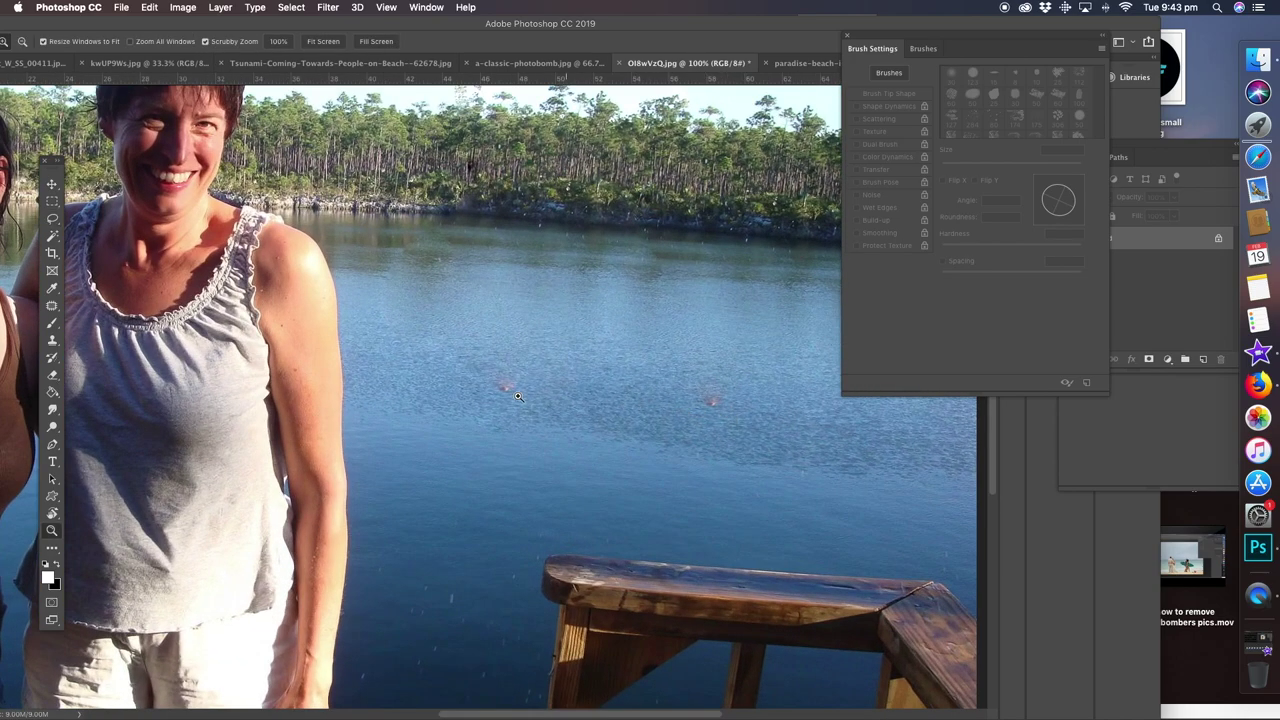
pyautogui.moveTo(722, 326); pyautogui.dragTo(524, 306)
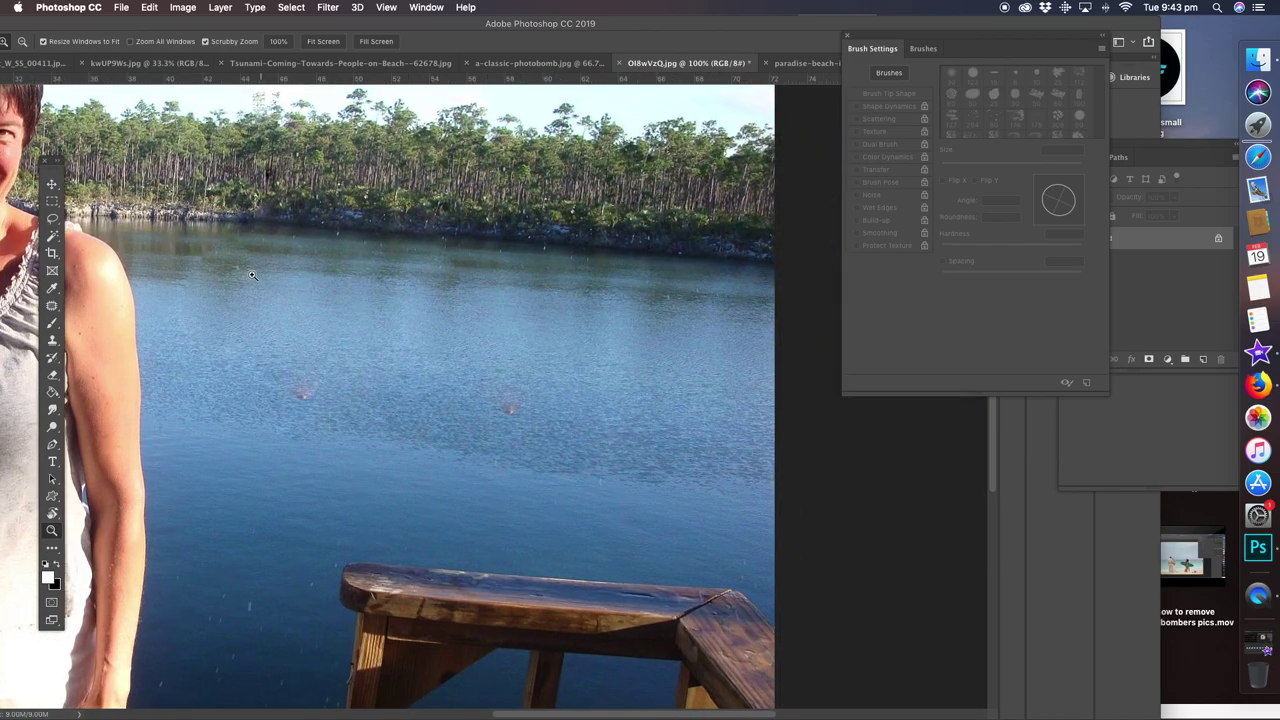
pyautogui.click(52, 307)
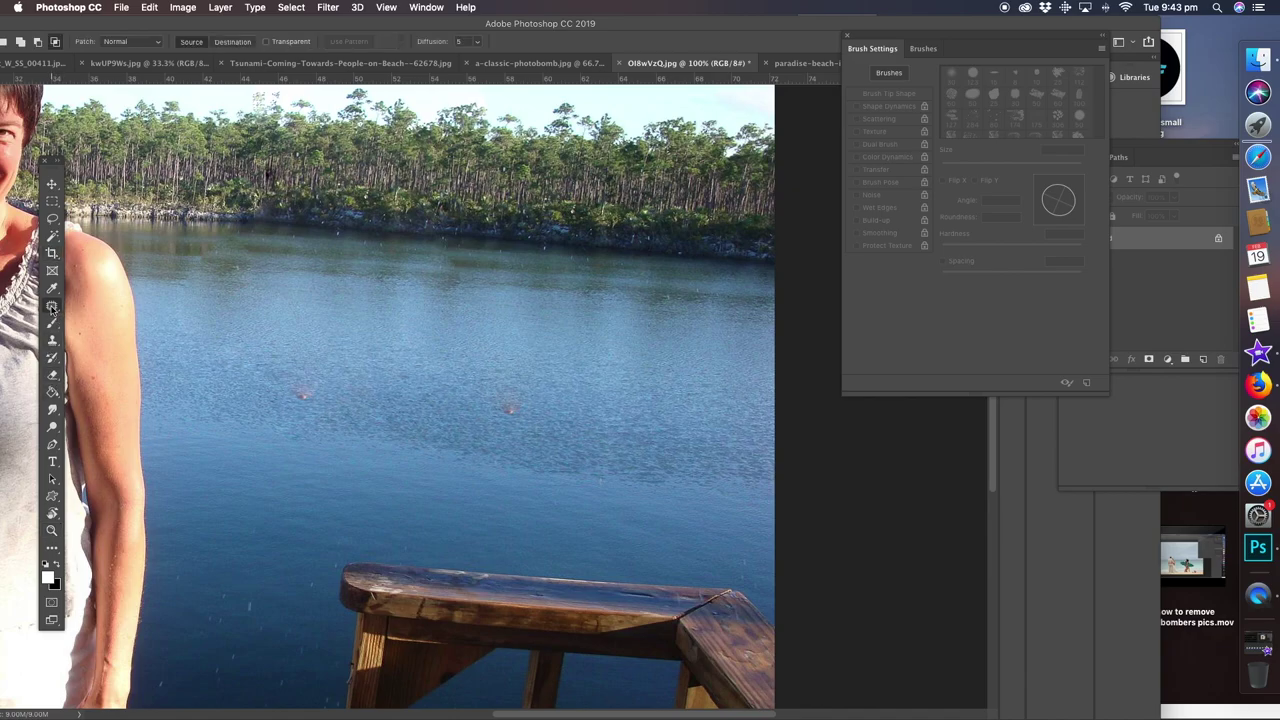
pyautogui.click(120, 334)
pyautogui.moveTo(540, 397)
pyautogui.mouseDown()
pyautogui.moveTo(530, 416)
pyautogui.moveTo(651, 397)
pyautogui.moveTo(586, 400)
pyautogui.mouseUp()
pyautogui.hotkey('ctrl', 'd')
pyautogui.click(52, 530)
pyautogui.keyDown('alt'); pyautogui.click(544, 339); pyautogui.keyUp('alt')
pyautogui.keyDown('alt'); pyautogui.click(546, 306); pyautogui.keyUp('alt')
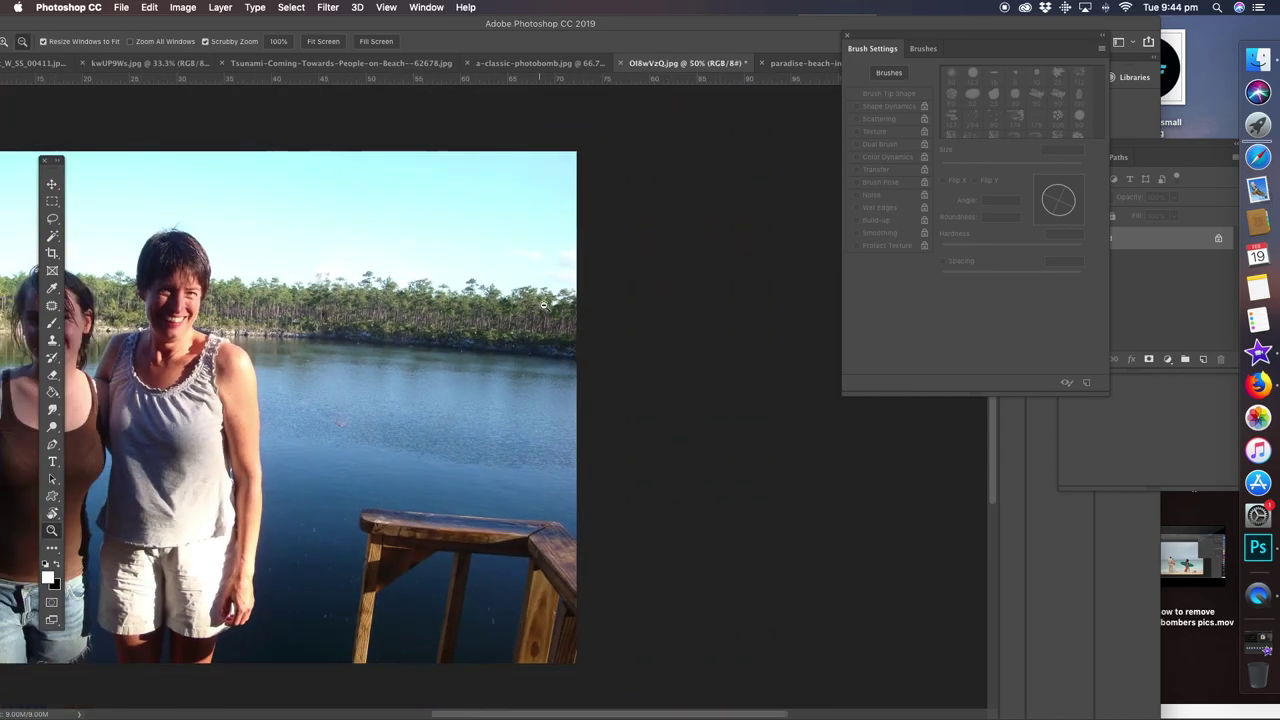
pyautogui.moveTo(289, 382); pyautogui.dragTo(391, 174)
pyautogui.moveTo(354, 286); pyautogui.dragTo(568, 286)
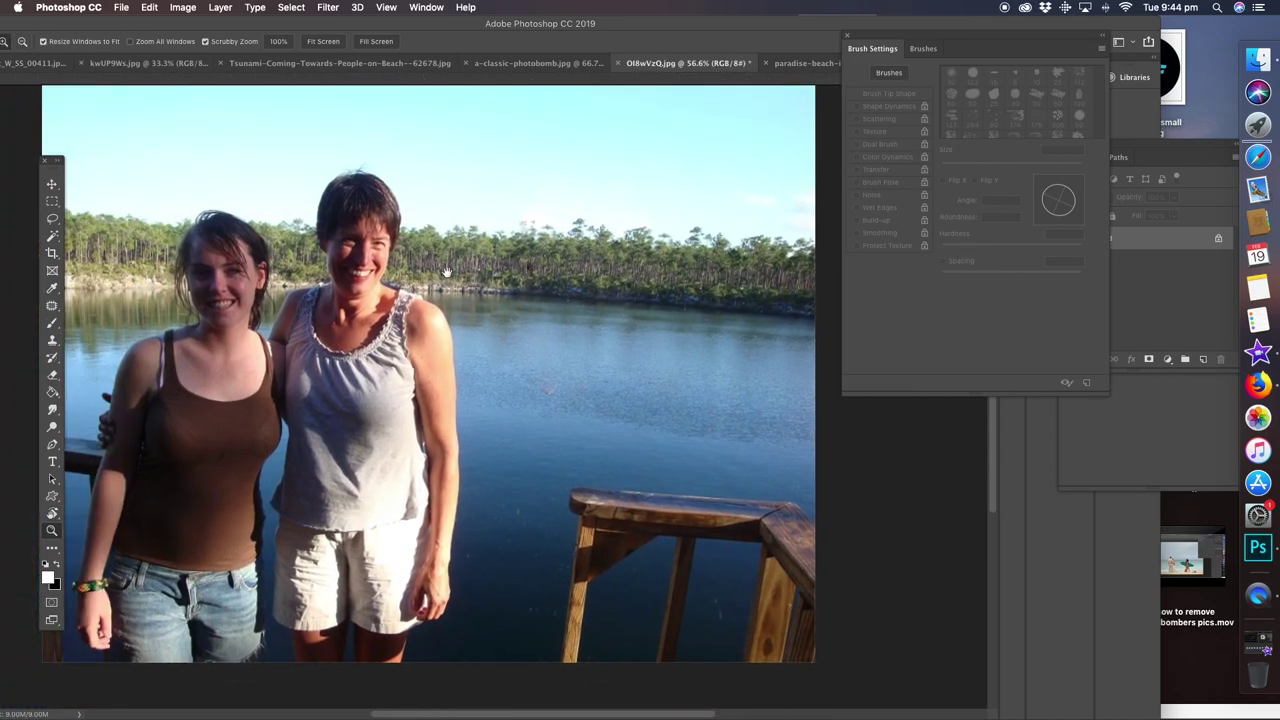
# Select a rectangle of open water beside the boat in the paradise-beach photo, large enough to cover the boat
pyautogui.click(752, 64)
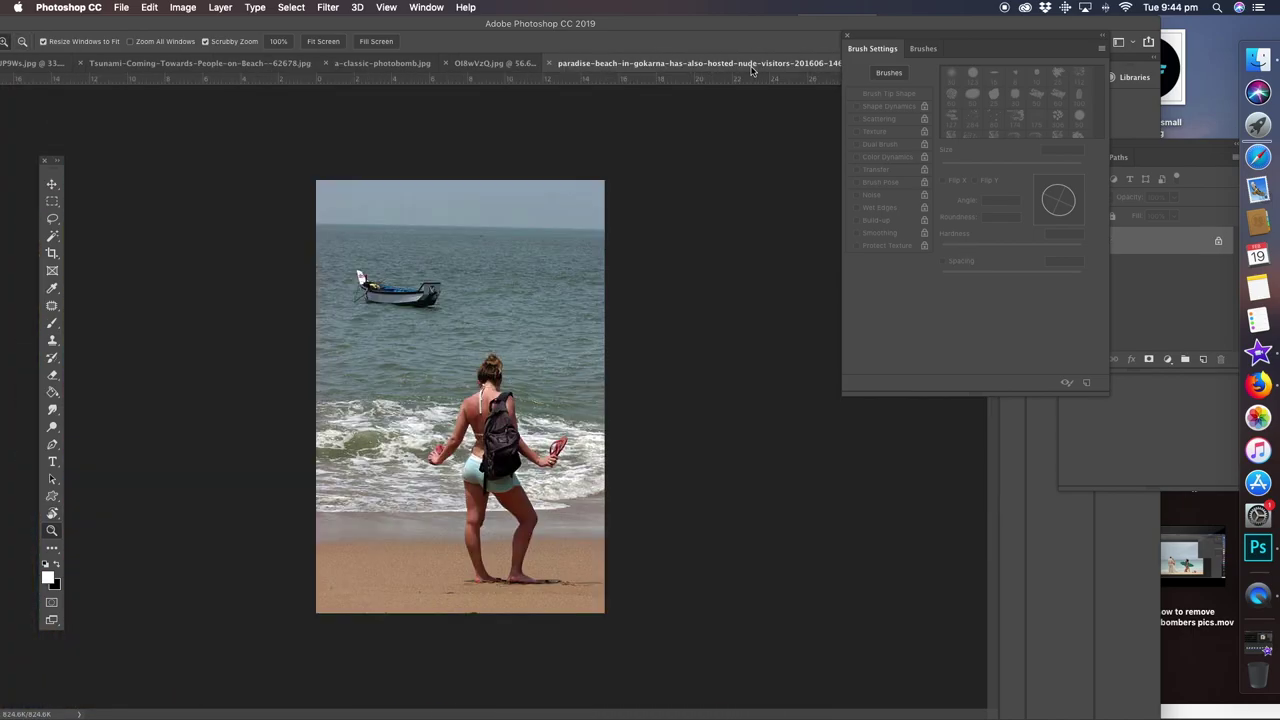
pyautogui.click(464, 447)
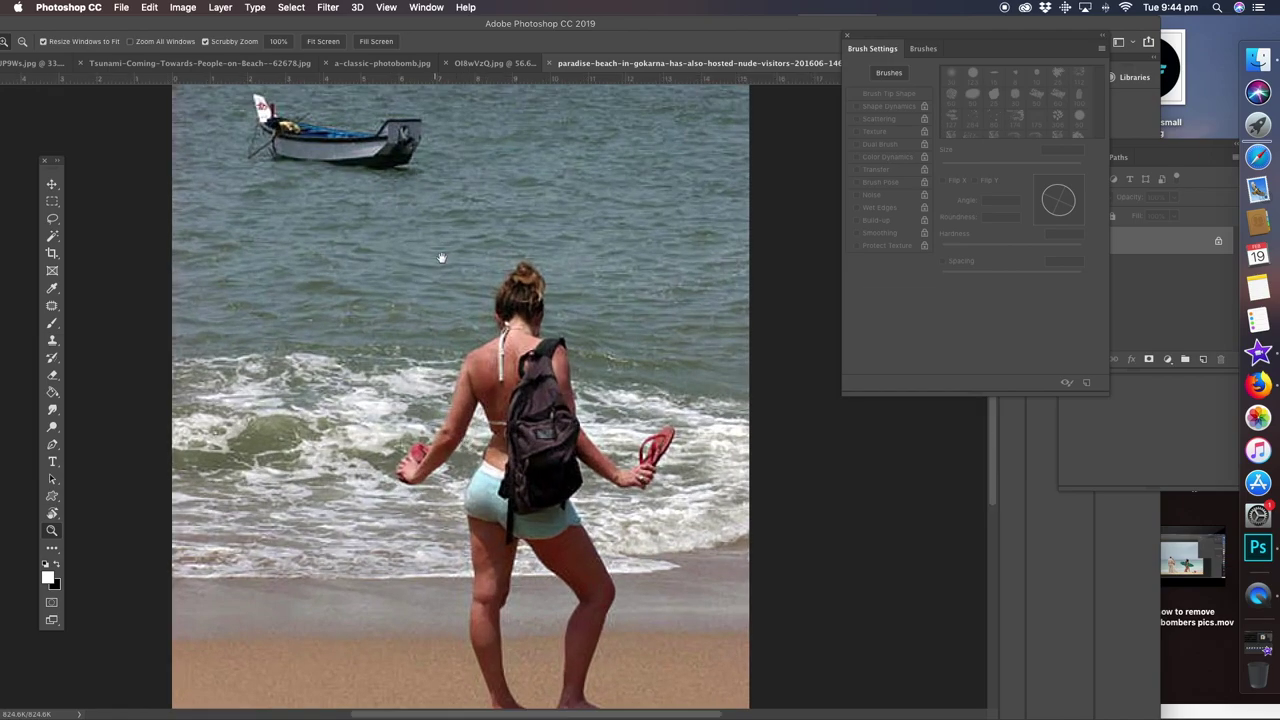
pyautogui.scroll(3, 441, 258)
pyautogui.scroll(3, 424, 246)
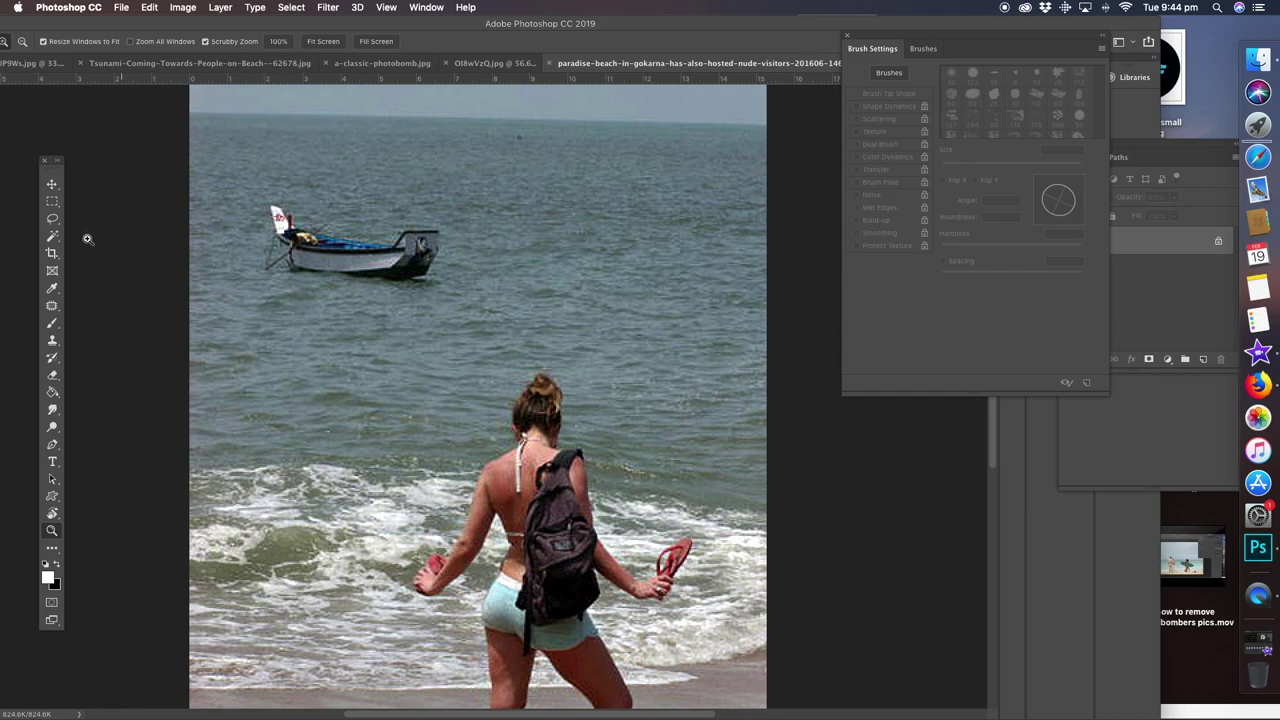
pyautogui.click(53, 221)
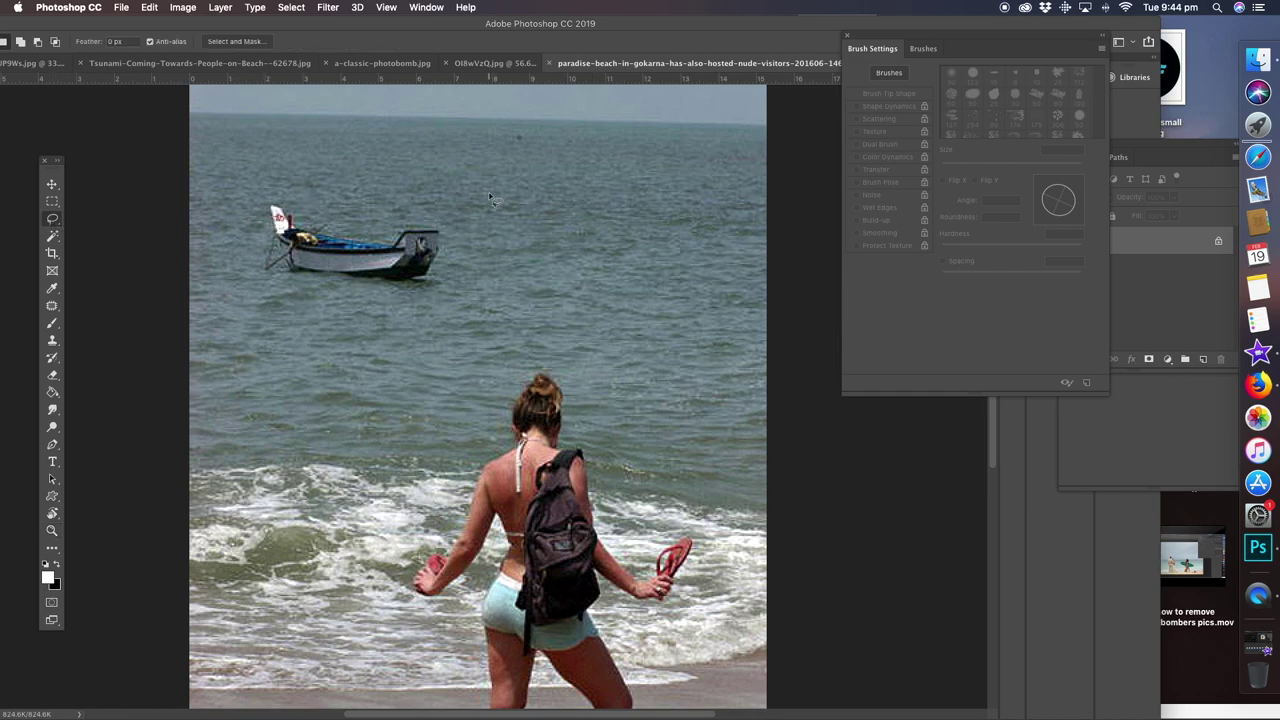
pyautogui.click(52, 201)
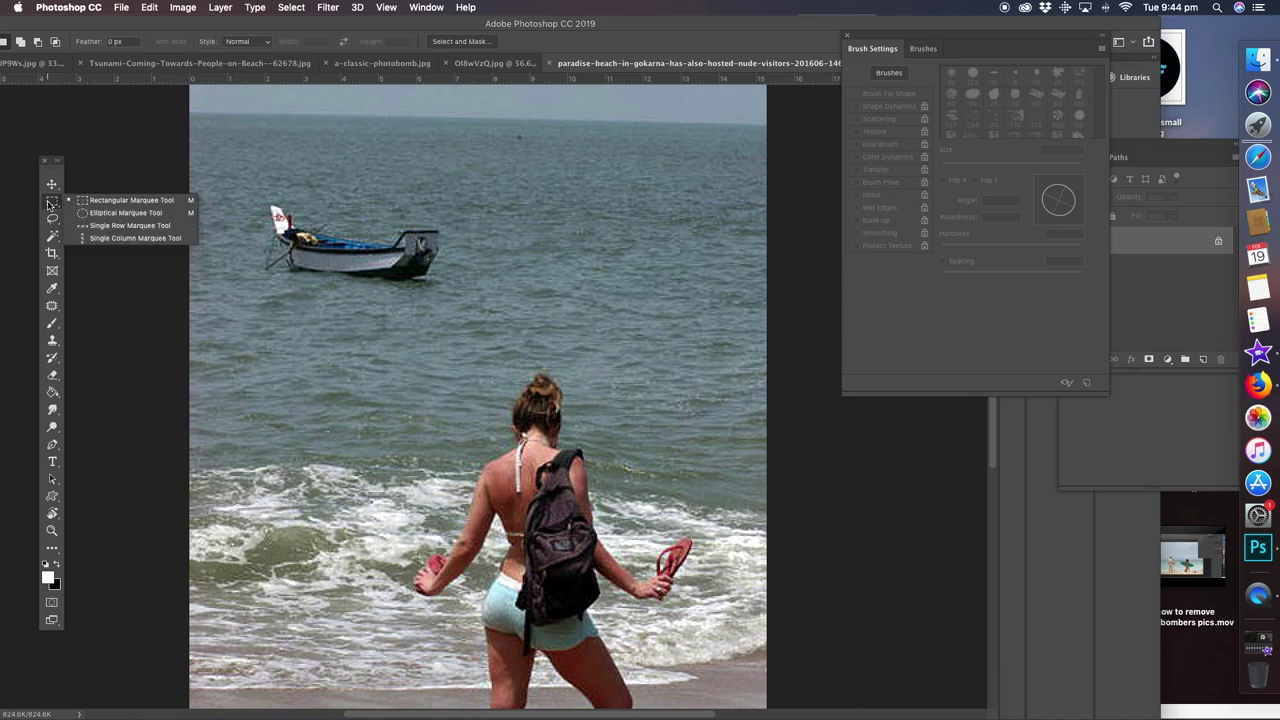
pyautogui.click(124, 202)
pyautogui.moveTo(488, 185); pyautogui.dragTo(732, 311)
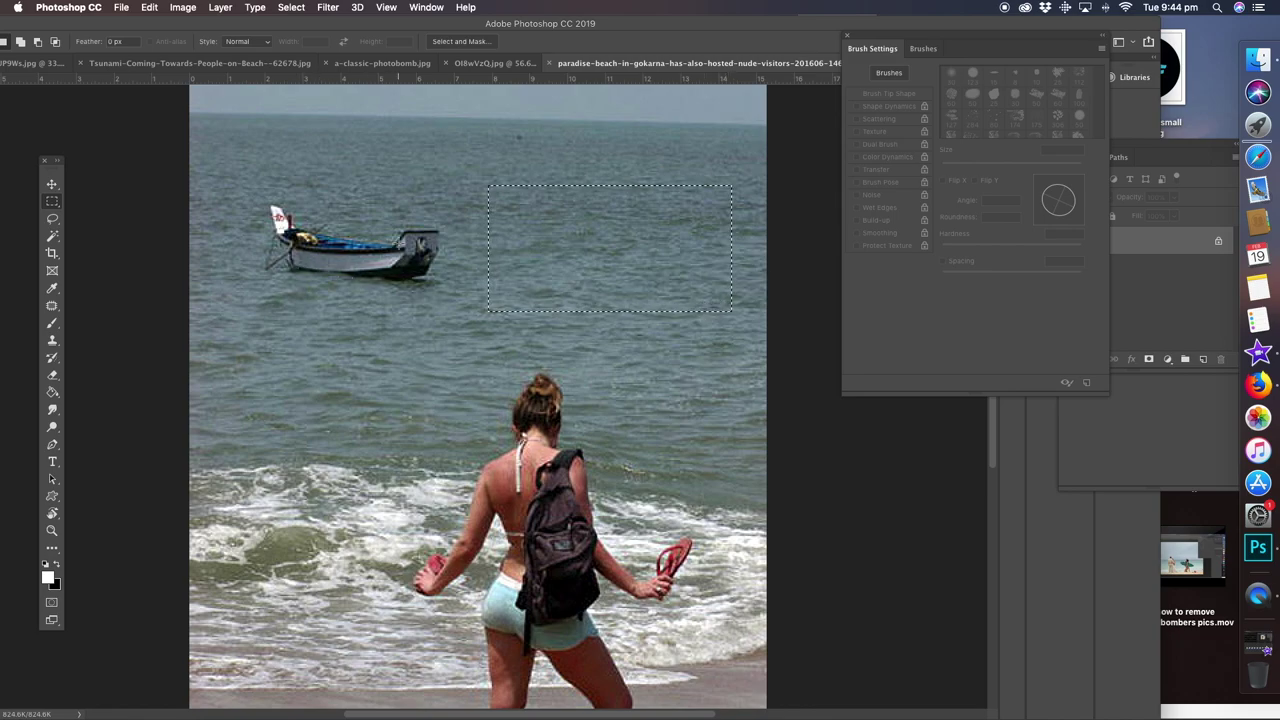
# Paste the copied water as a new layer, move it over the boat, and merge it into the background
pyautogui.click(148, 9)
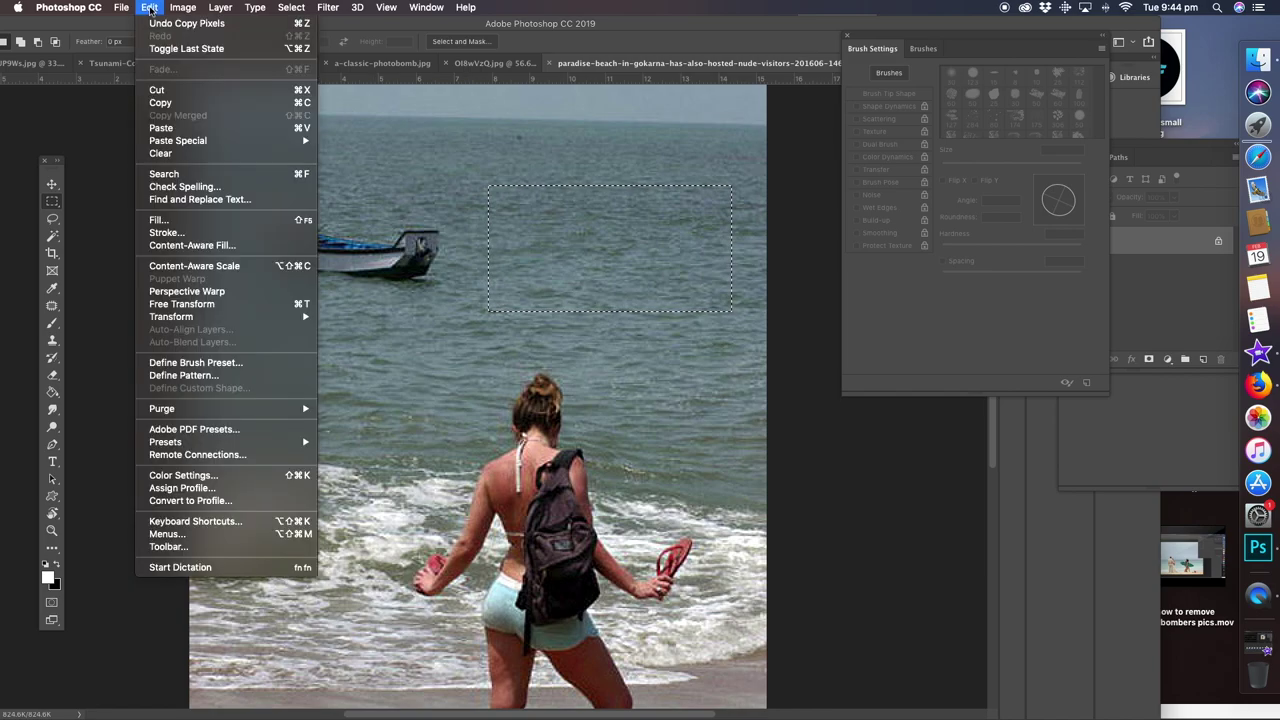
pyautogui.click(161, 128)
pyautogui.click(53, 185)
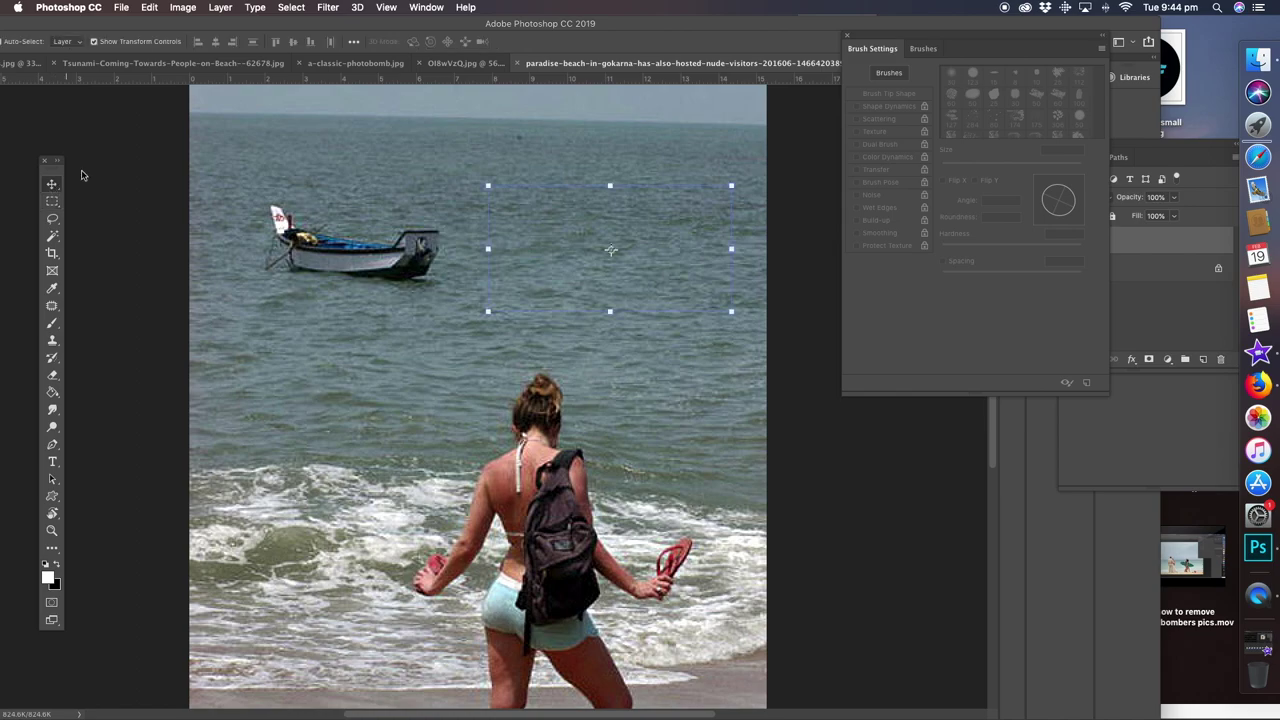
pyautogui.moveTo(647, 256); pyautogui.dragTo(418, 250)
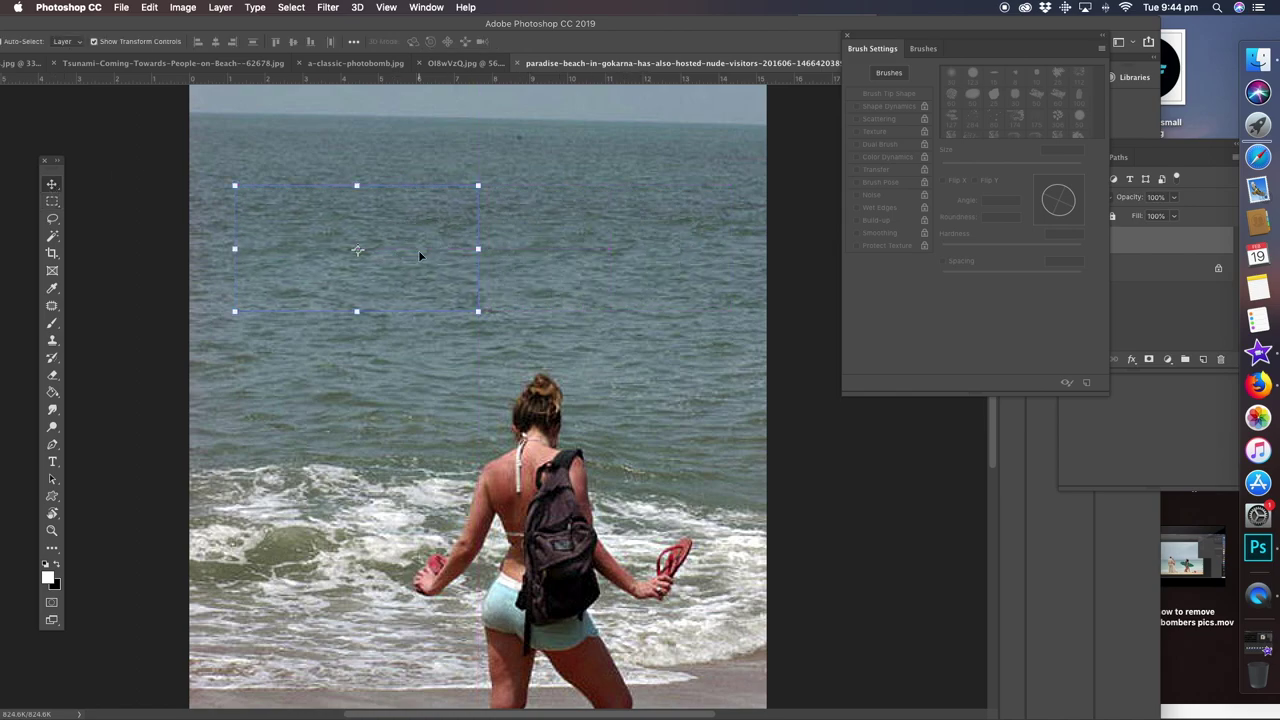
pyautogui.press('super+e')
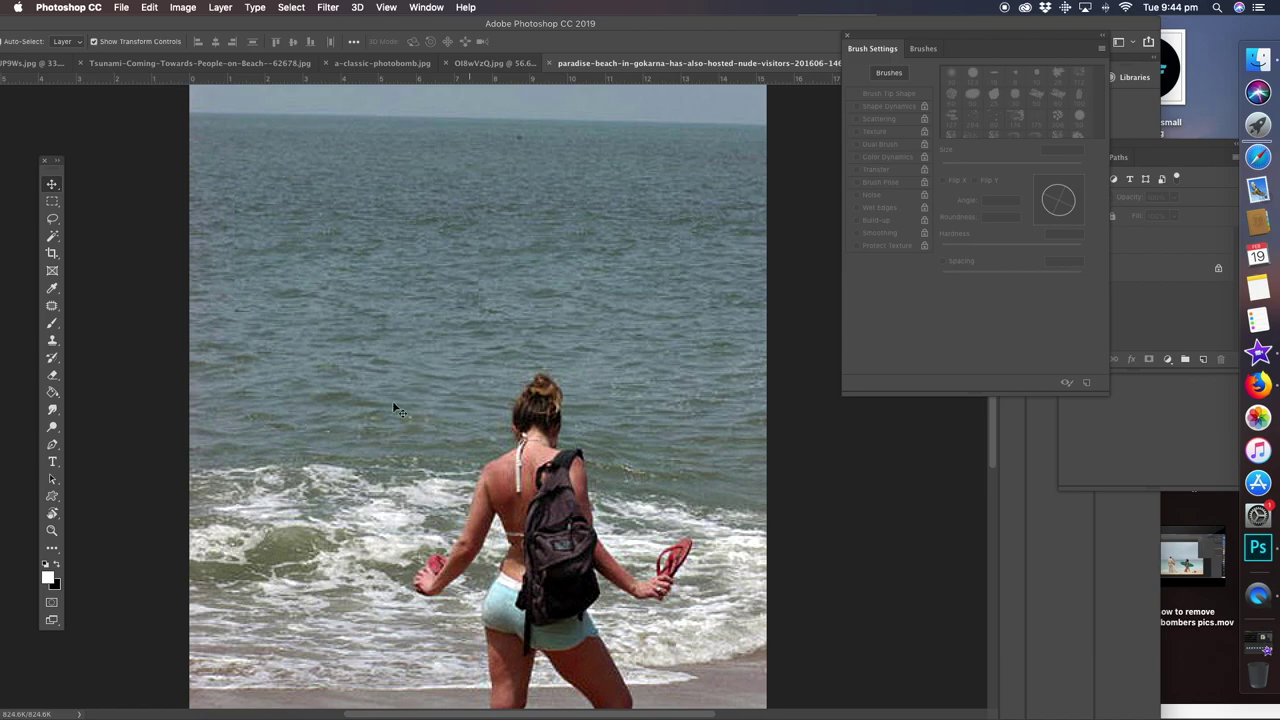
pyautogui.click(52, 530)
pyautogui.keyDown('alt'); pyautogui.click(490, 348); pyautogui.keyUp('alt')
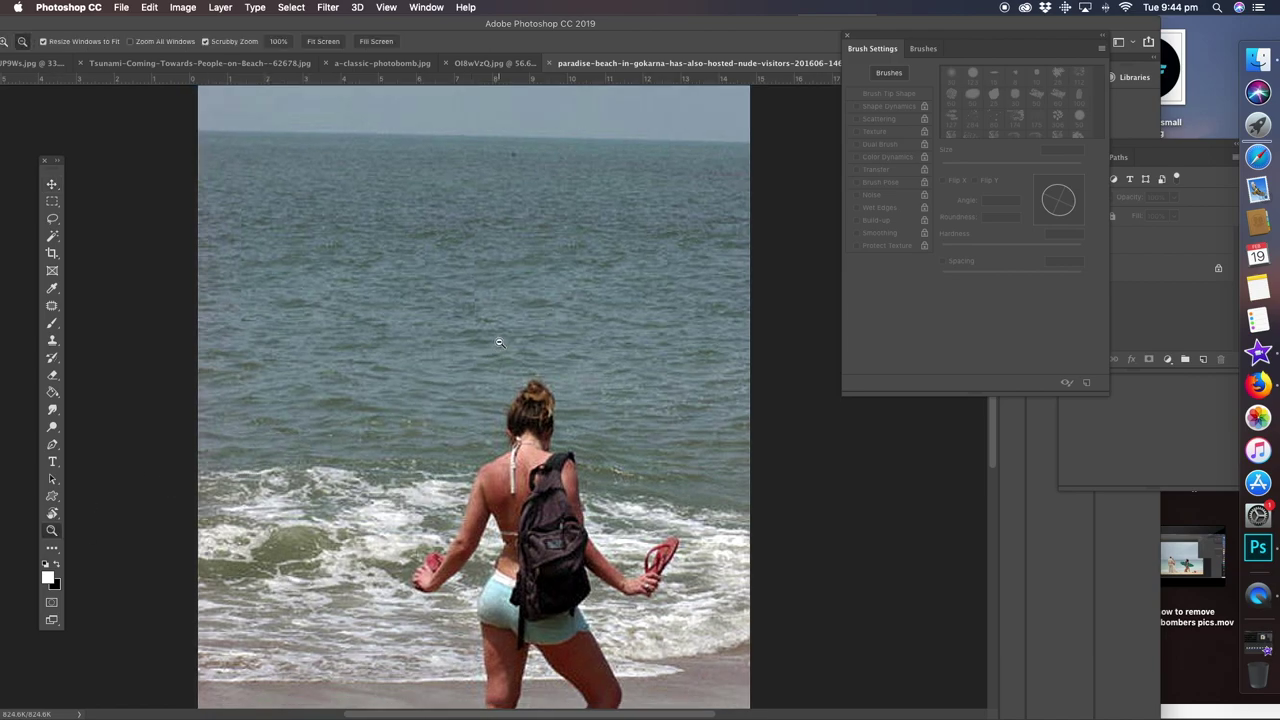
# Review the retouched photos OI8wVzQ.jpg, Tsunami-Coming-Towards-People-on-Beach--62678.jpg, kwUP9Ws.jpg and the wedding couple on the beach
pyautogui.moveTo(744, 32); pyautogui.dragTo(575, 30)
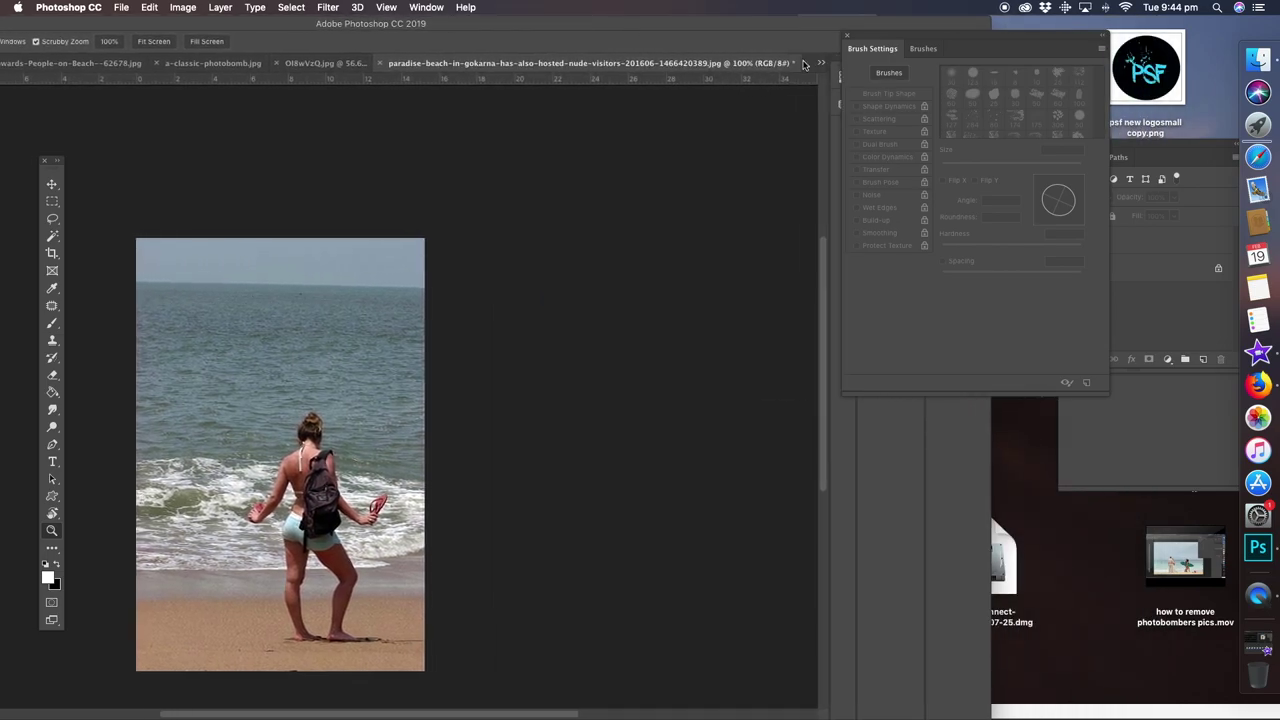
pyautogui.click(820, 63)
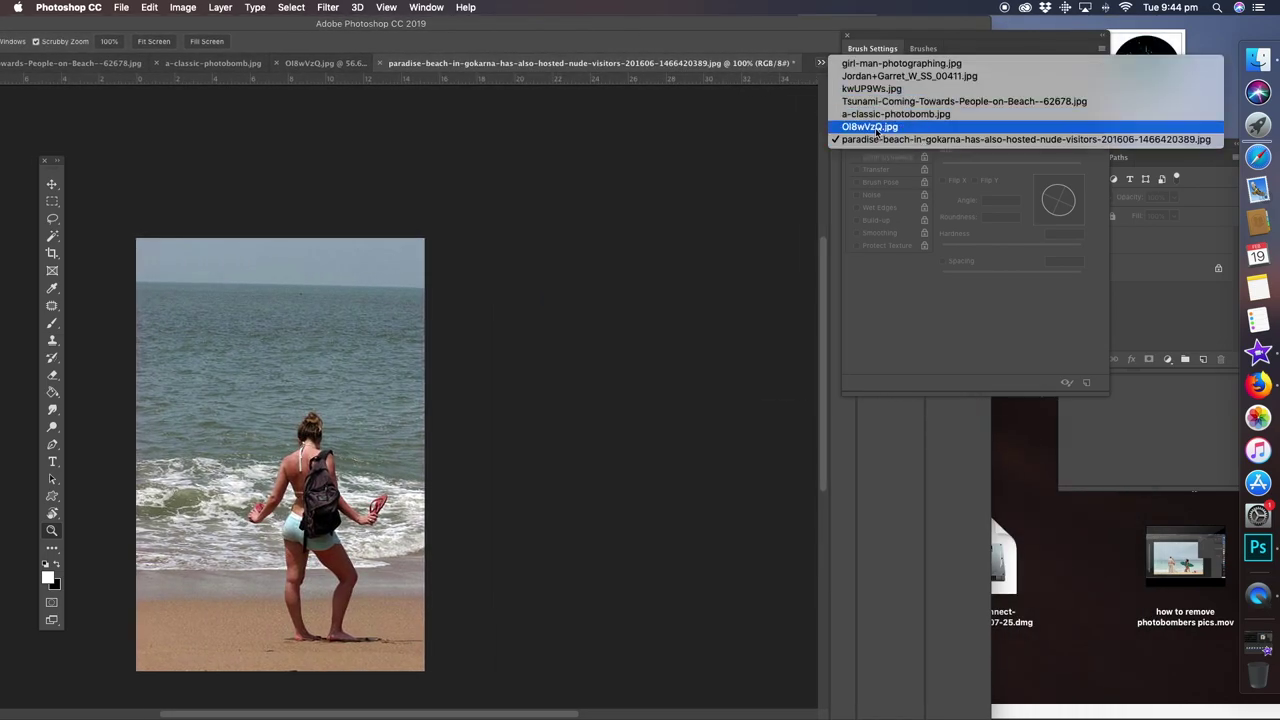
pyautogui.click(872, 127)
pyautogui.doubleClick(800, 32)
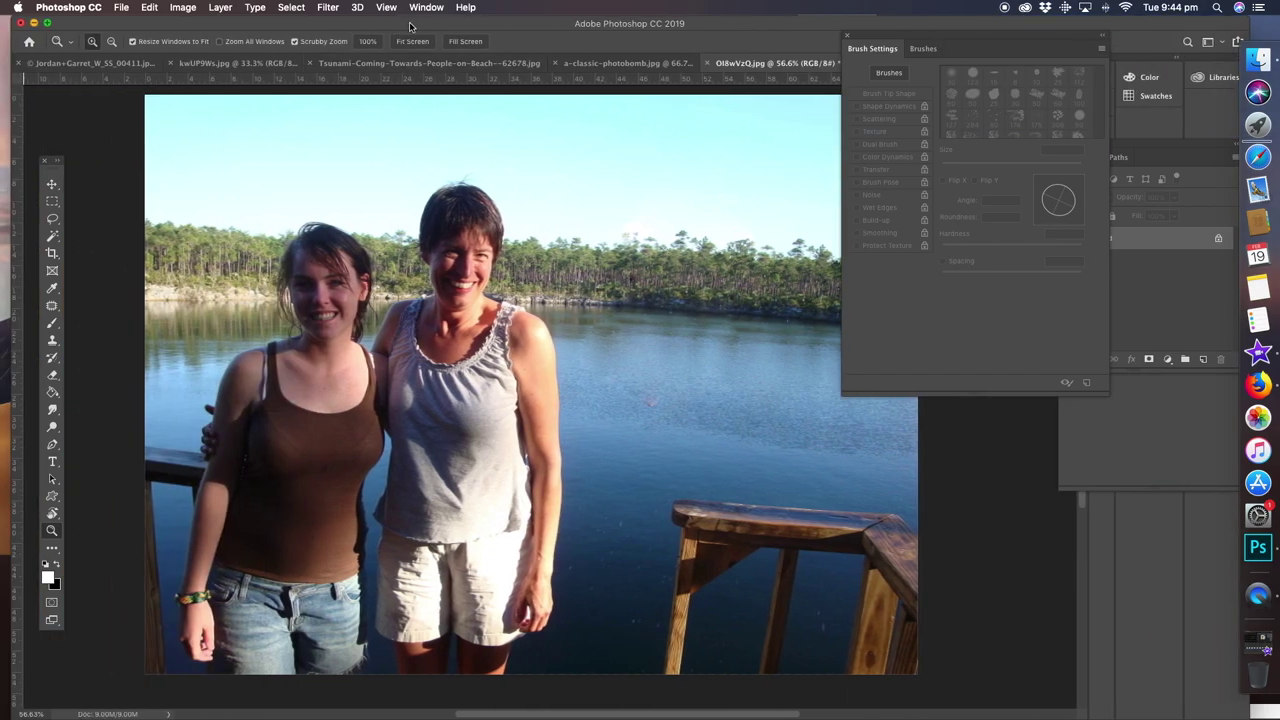
pyautogui.click(395, 63)
pyautogui.click(242, 64)
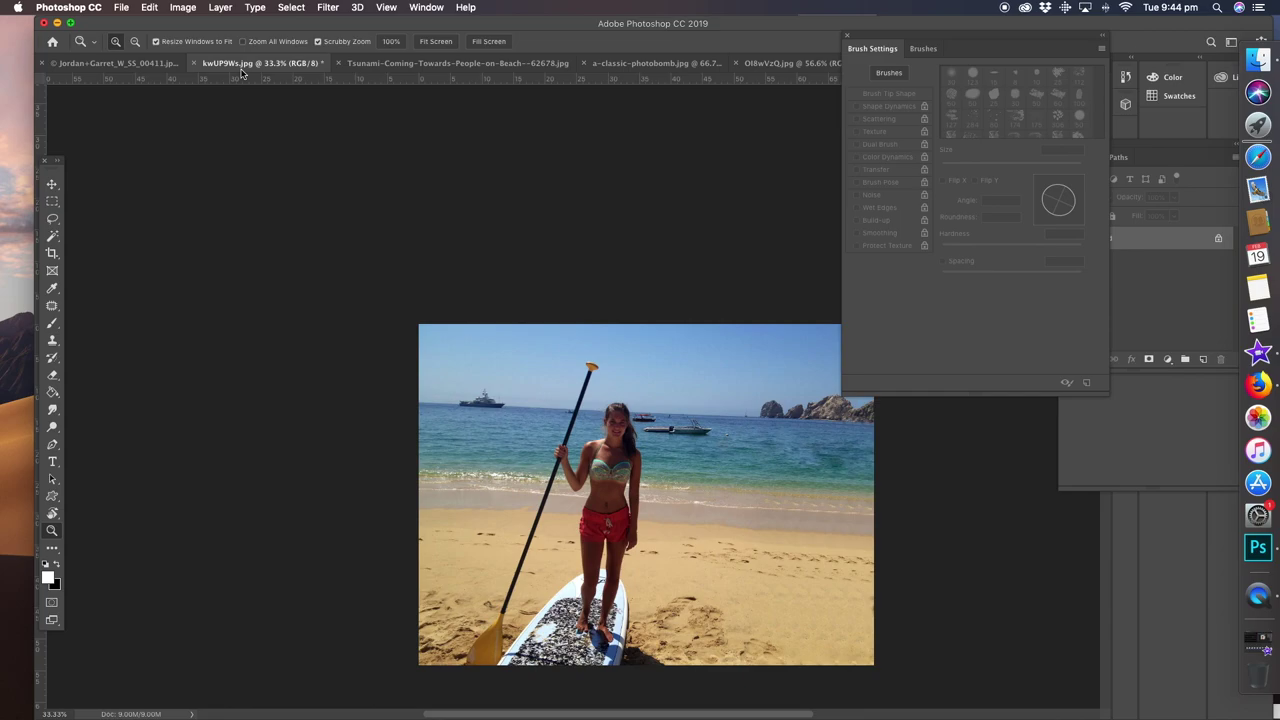
pyautogui.click(130, 63)
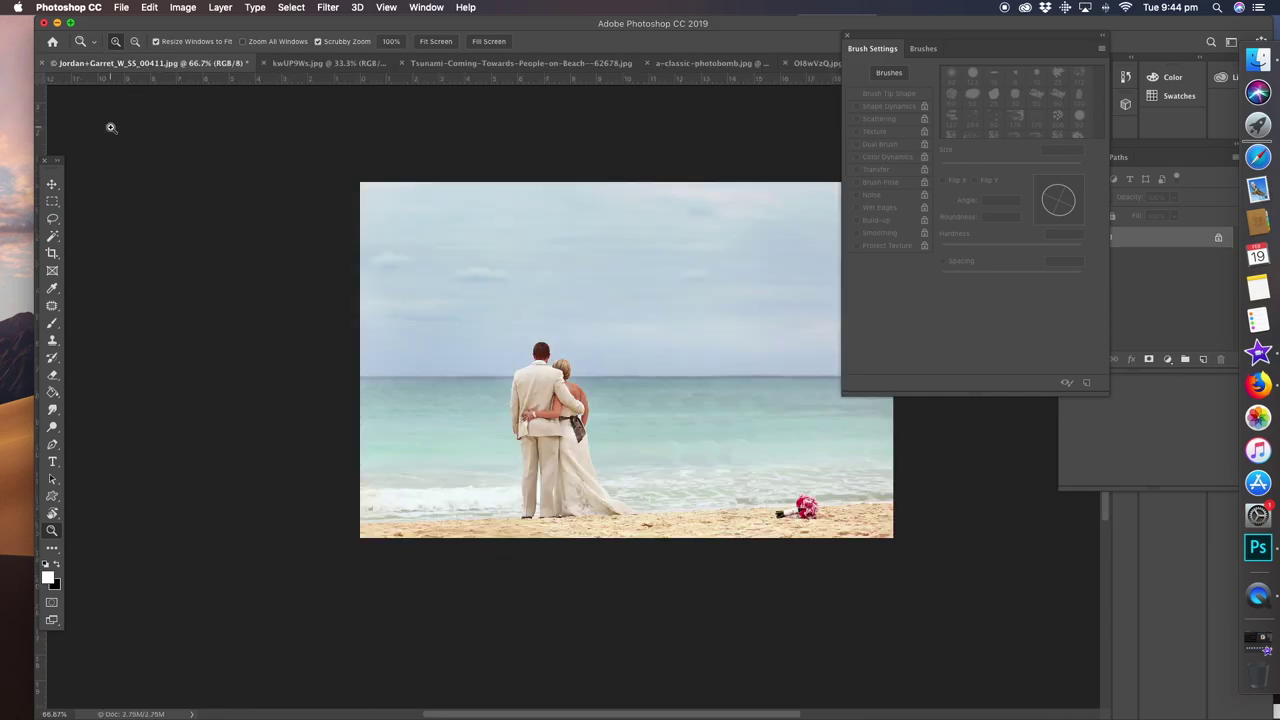
# Move the brush settings clear of the image and examine girl-man-photographing.jpg at 200%
pyautogui.moveTo(878, 40)
pyautogui.mouseDown()
pyautogui.moveTo(949, 129)
pyautogui.moveTo(1007, 149)
pyautogui.mouseUp()
pyautogui.moveTo(1056, 29); pyautogui.dragTo(1017, 29)
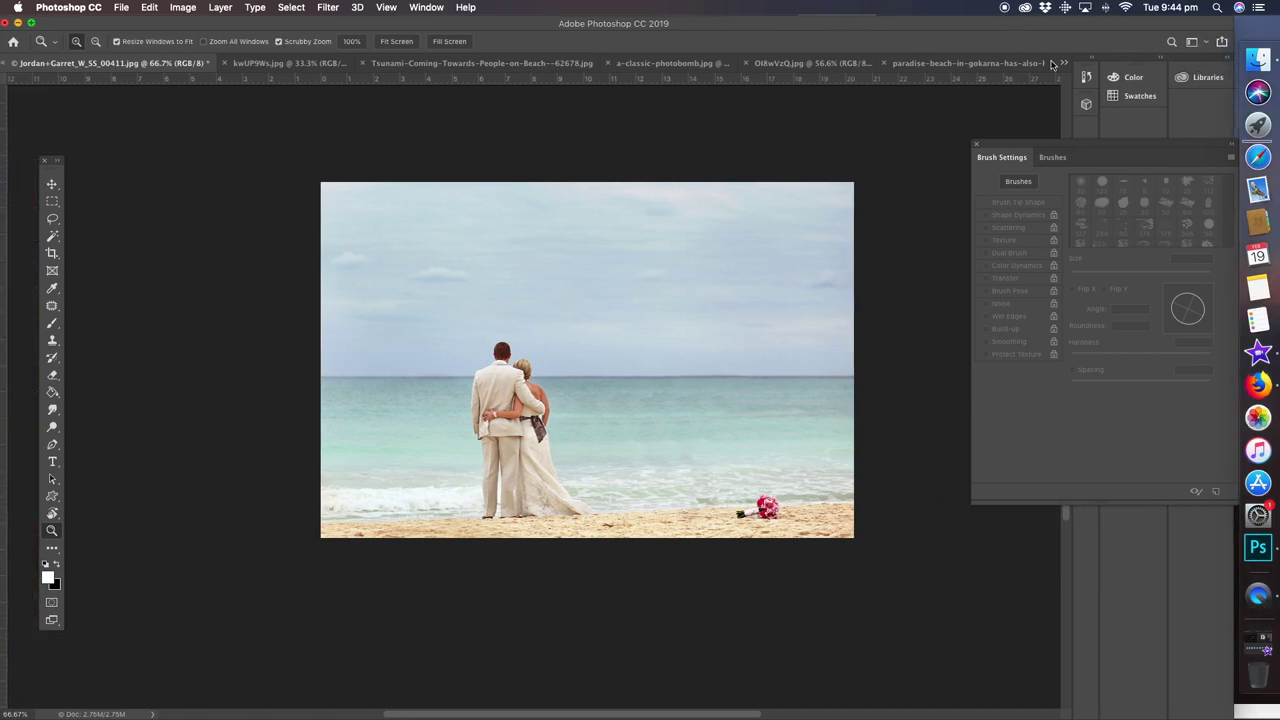
pyautogui.click(1063, 63)
pyautogui.click(890, 64)
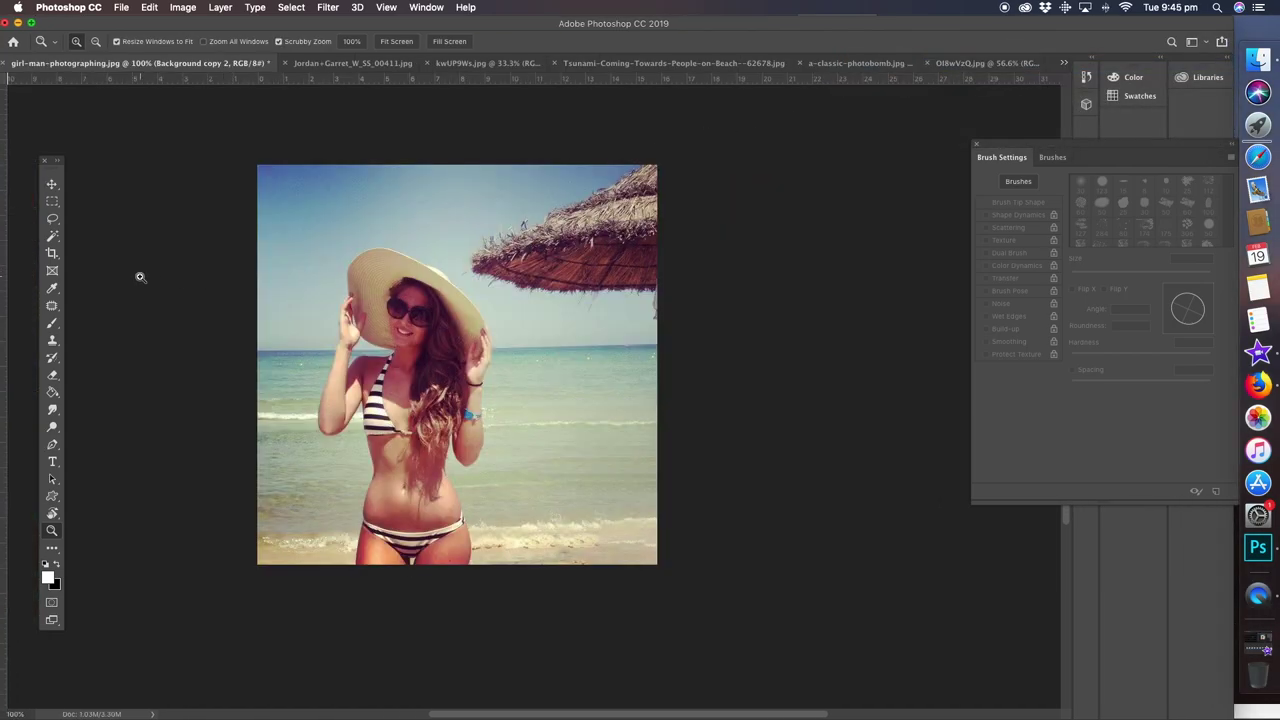
pyautogui.click(299, 413)
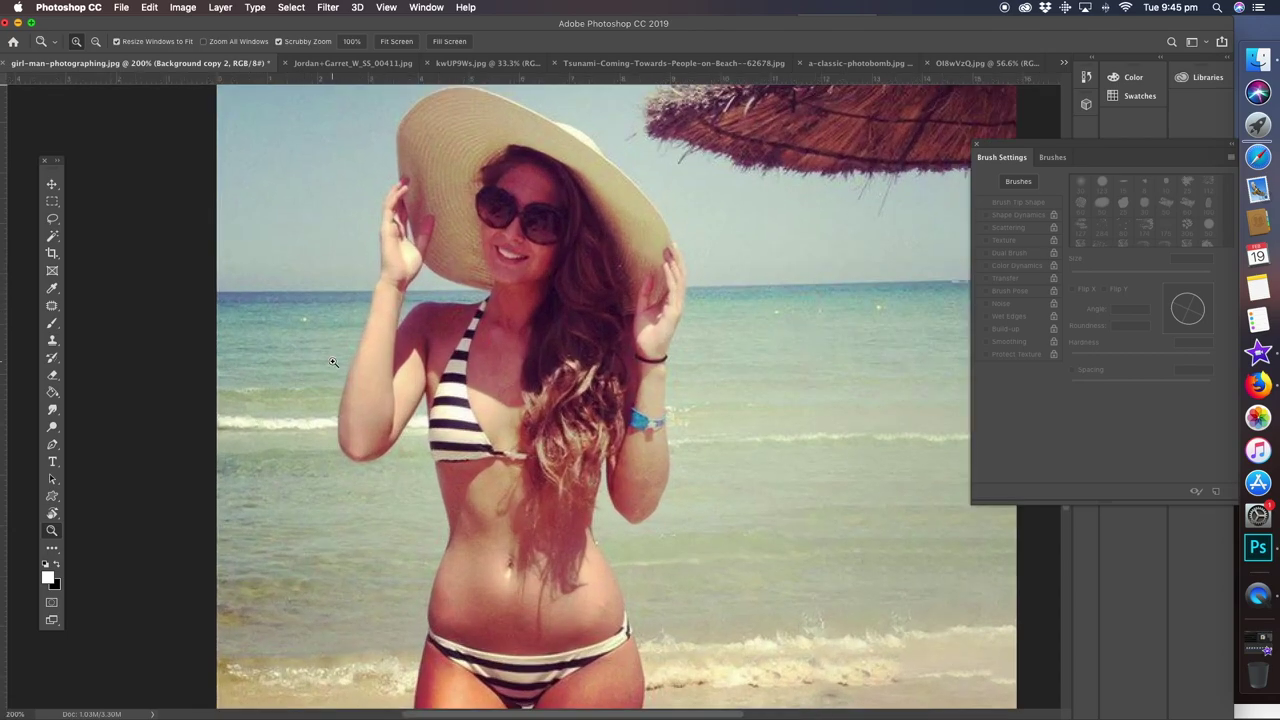